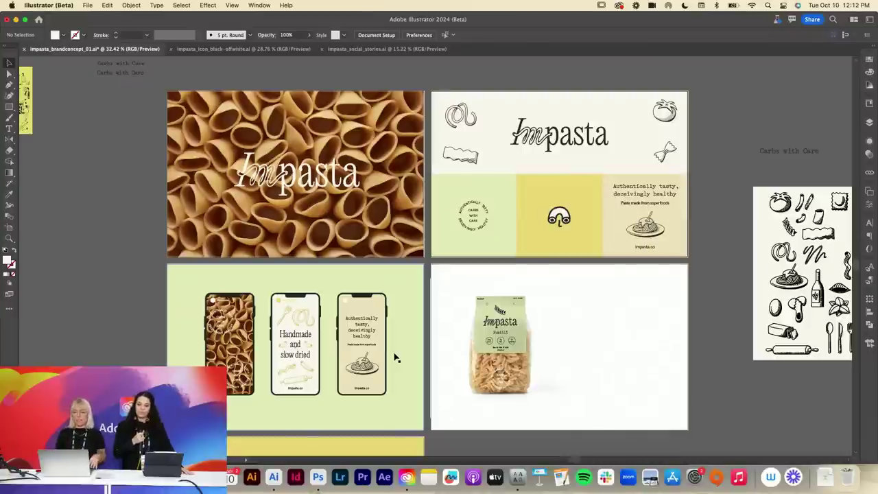
- Examine the phone story mockups and the fusilli package mockup on the brand concept artboards
scroll(394, 357, "down", 3)
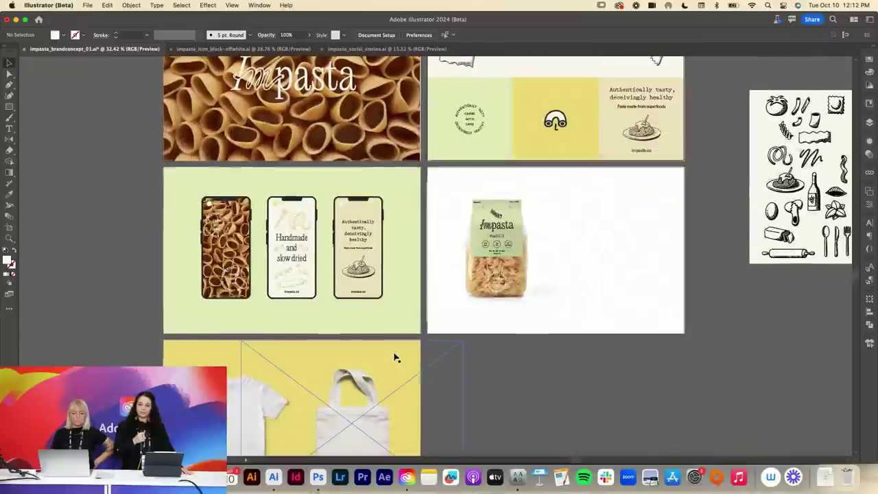
key("z")
left_click_drag(273, 226, 392, 231)
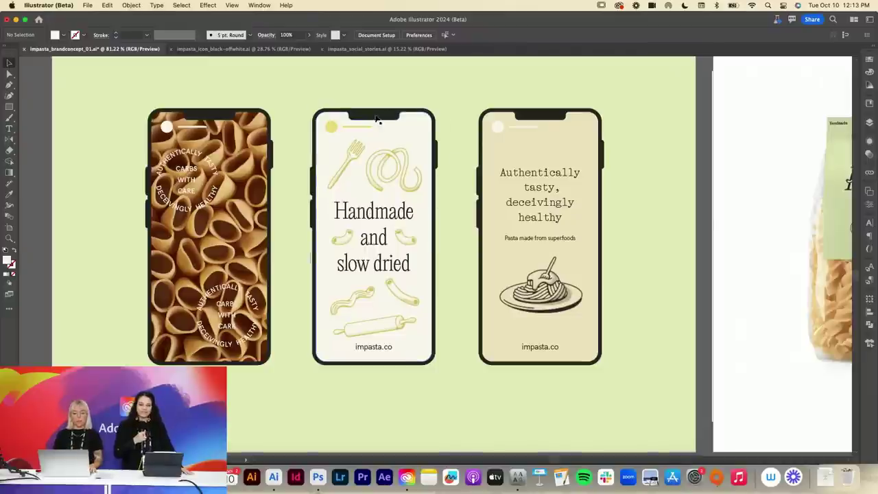
scroll(408, 306, "down", 10)
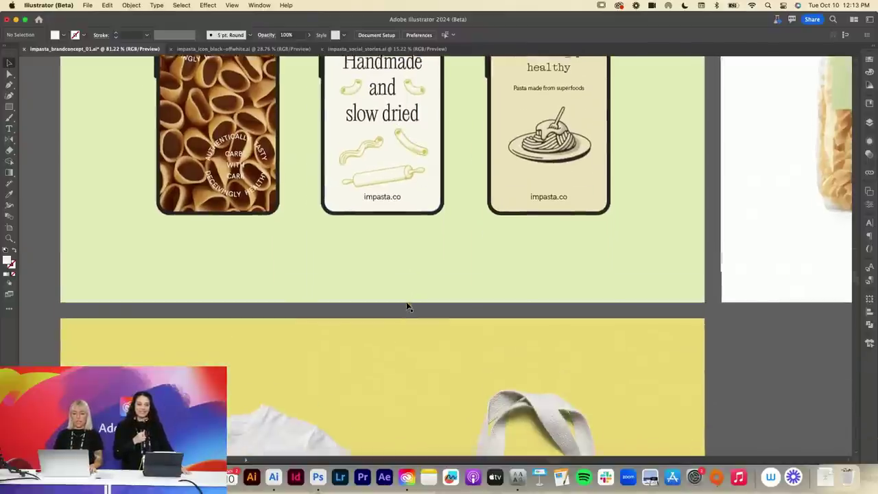
scroll(278, 279, "up", 10)
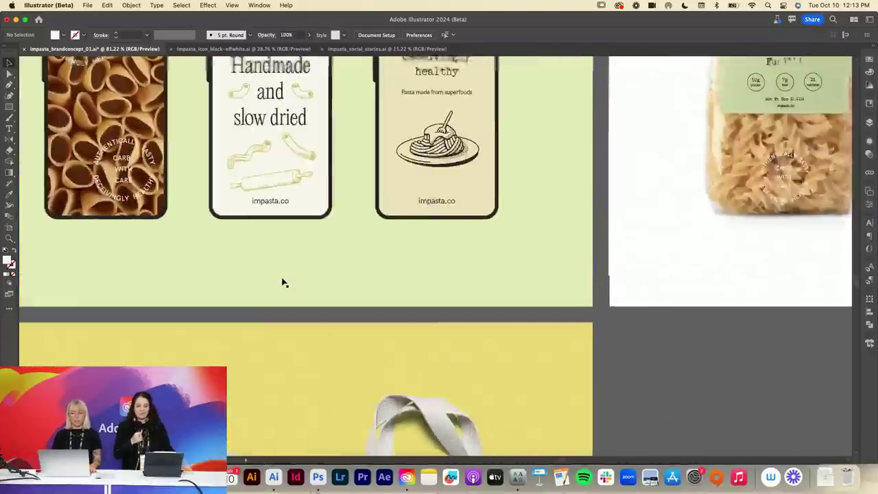
scroll(282, 282, "right", 3)
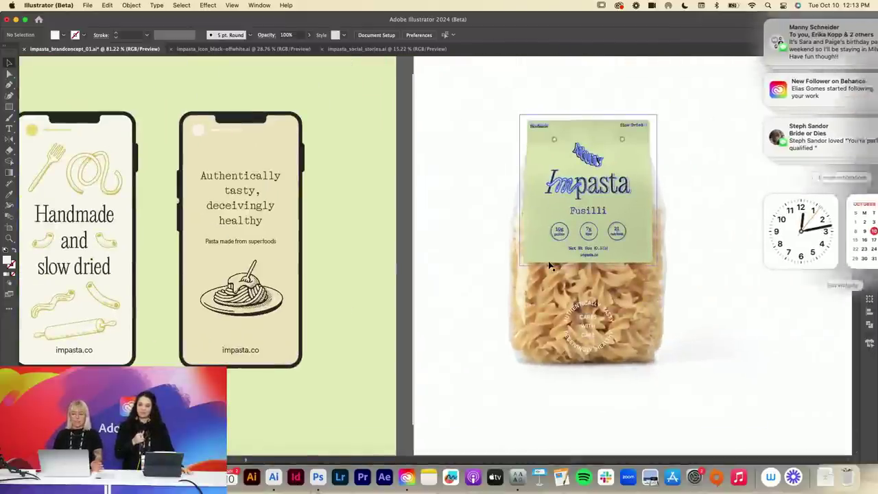
scroll(549, 265, "right", 3)
scroll(549, 266, "right", 3)
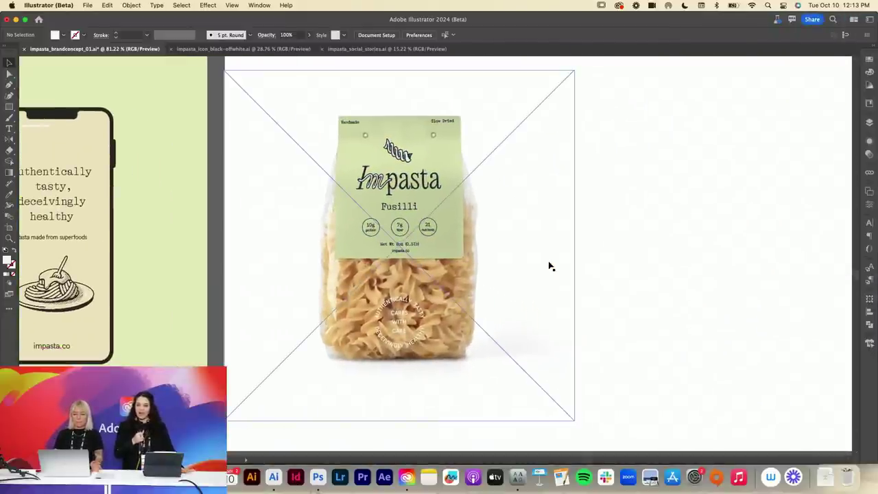
scroll(638, 258, "up", 2)
scroll(638, 258, "right", 1)
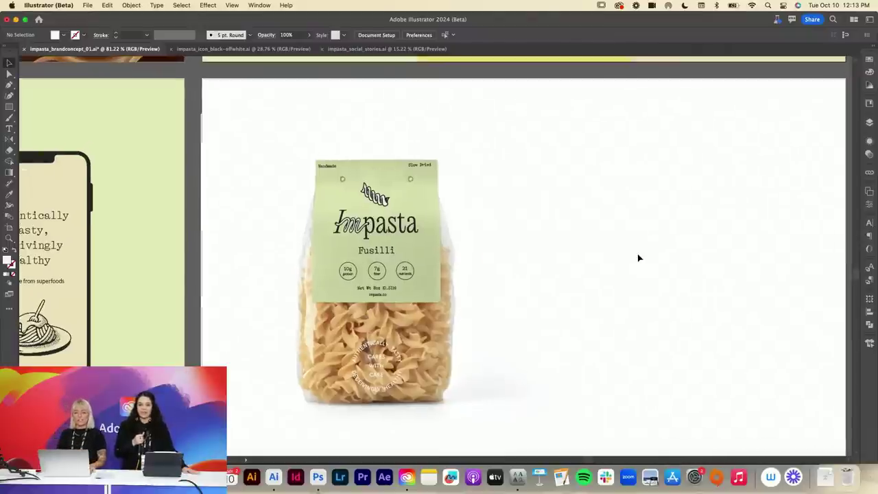
scroll(638, 258, "up", 2)
scroll(638, 258, "right", 1)
scroll(638, 258, "up", 2)
scroll(638, 258, "right", 1)
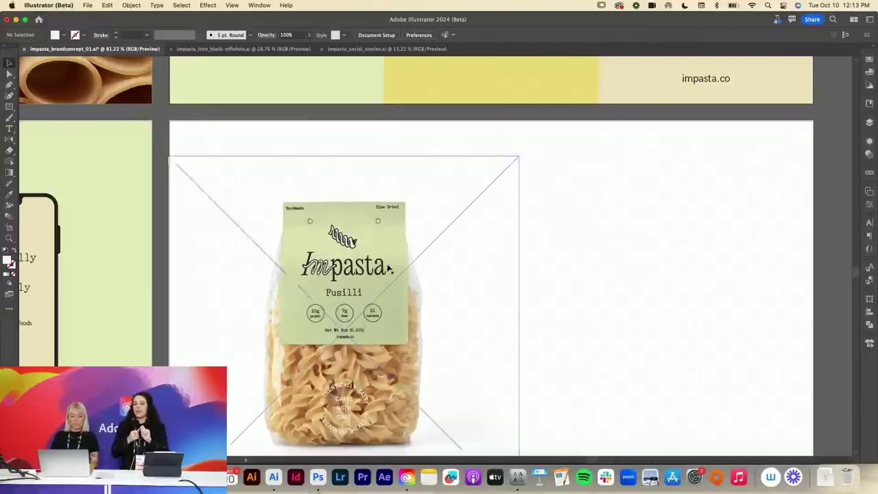
- Inspect the fusilli package's green label up close, including its logo, nutrition circles and net weight text
key("z")
left_click_drag(367, 267, 434, 269)
scroll(434, 269, "down", 1)
scroll(434, 269, "left", 1)
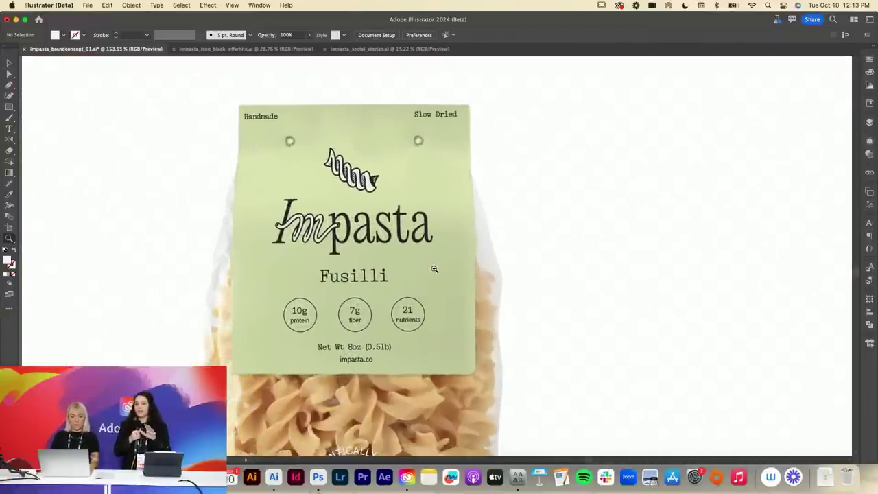
scroll(631, 250, "down", 2)
scroll(631, 251, "left", 1)
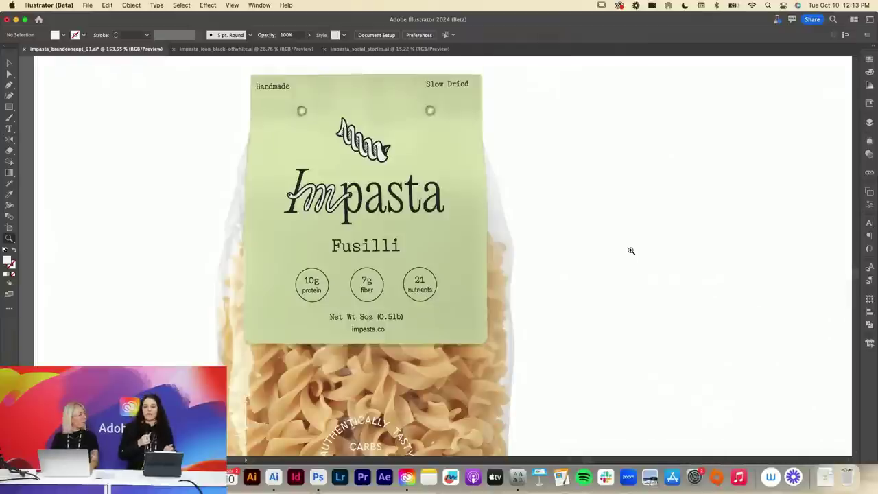
left_click_drag(631, 250, 573, 250)
scroll(572, 250, "down", 2)
scroll(572, 250, "right", 2)
scroll(573, 250, "up", 1)
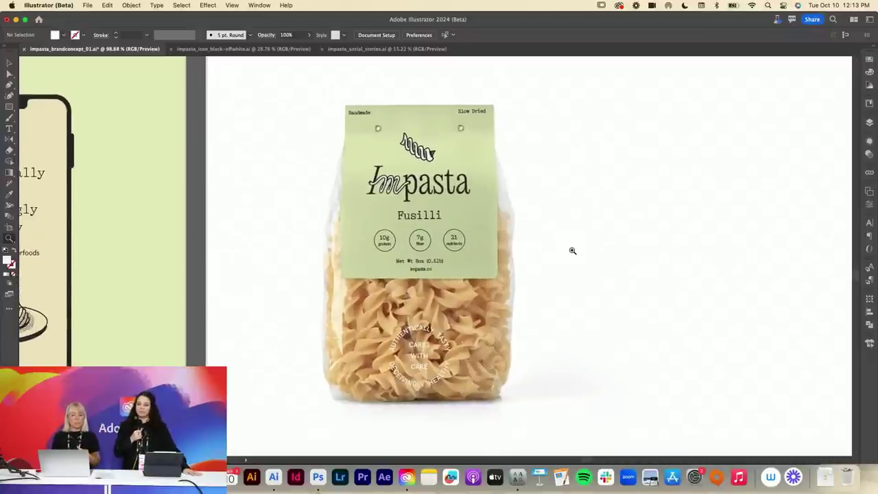
key("v")
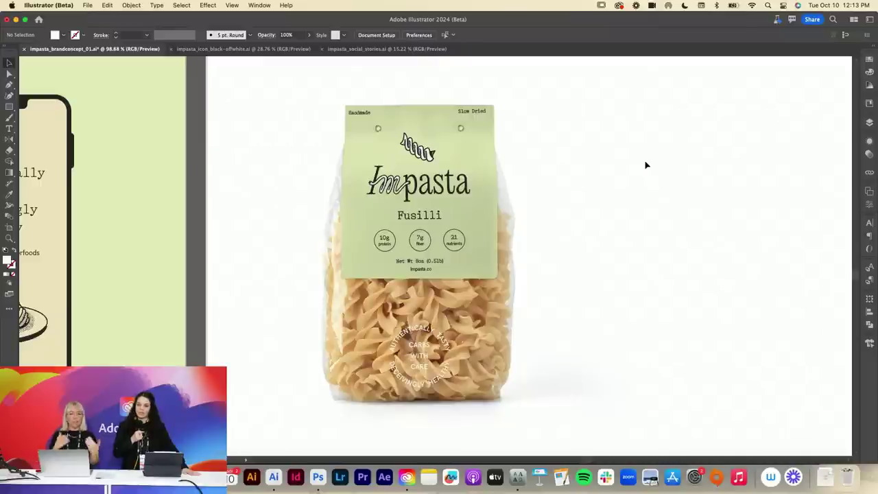
- Review the Impasta logo board with its illustrations, coloured panels and icon alongside the neighbouring artboards
key("z")
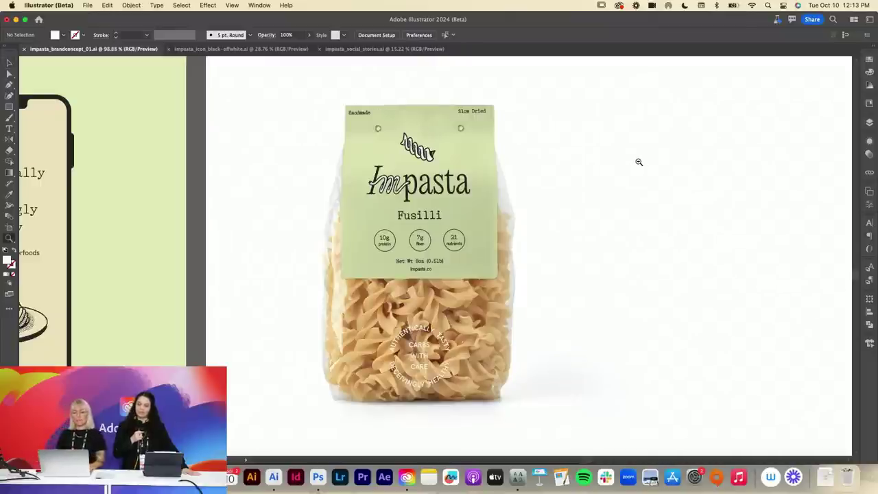
left_click_drag(638, 162, 582, 168)
key("v")
scroll(581, 168, "up", 5)
scroll(582, 168, "right", 4)
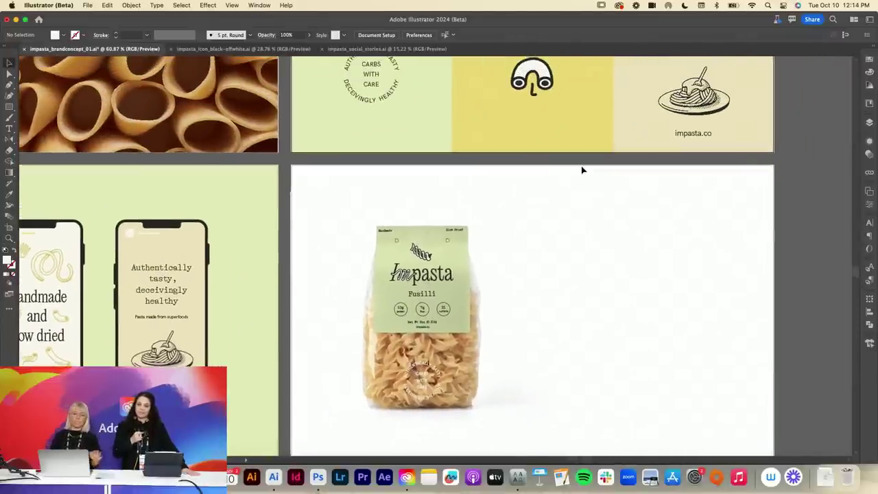
scroll(582, 170, "up", 8)
scroll(581, 170, "right", 3)
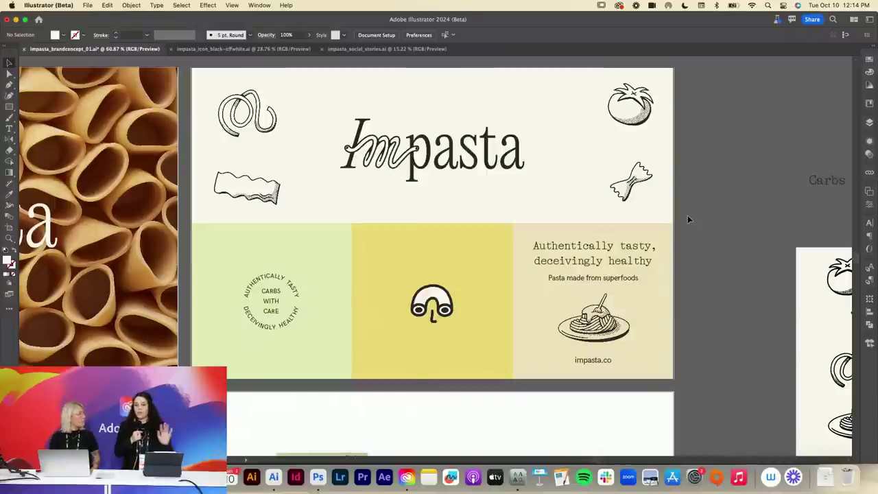
scroll(689, 220, "down", 5)
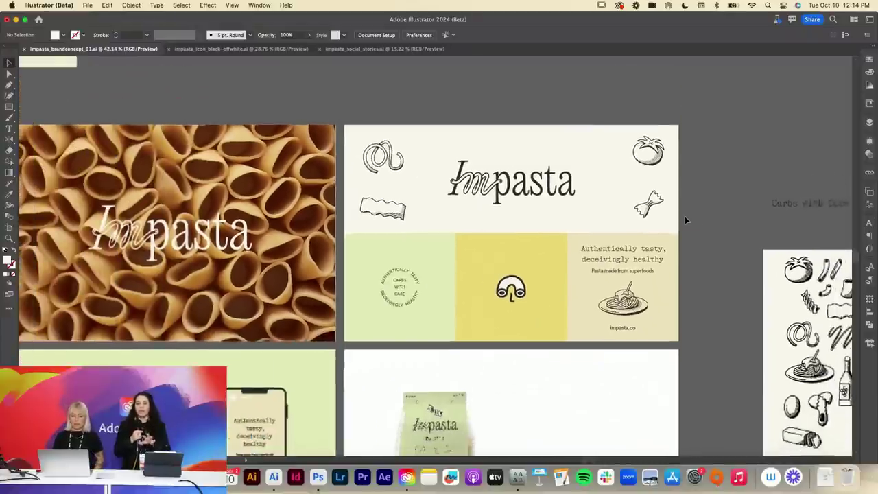
scroll(686, 220, "up", 2)
scroll(686, 221, "right", 1)
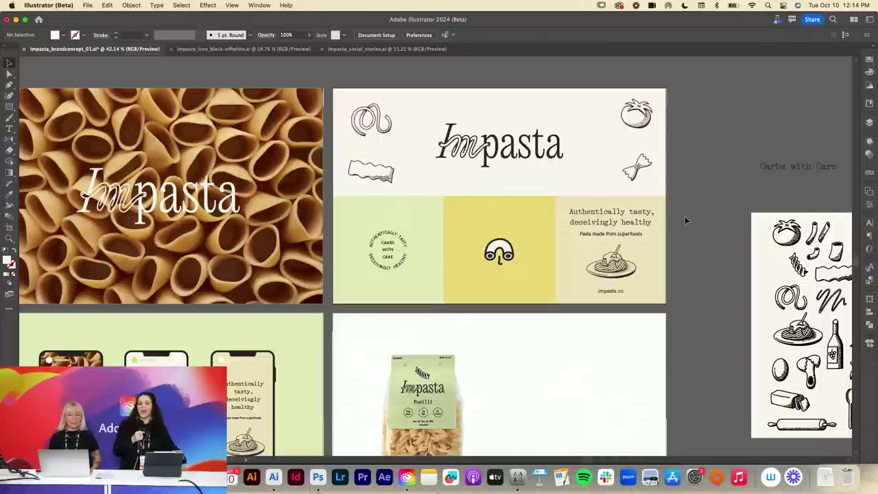
- Inspect the package label's fusilli illustration and lettering at high magnification
key("z")
left_click_drag(435, 390, 574, 386)
scroll(437, 248, "down", 3)
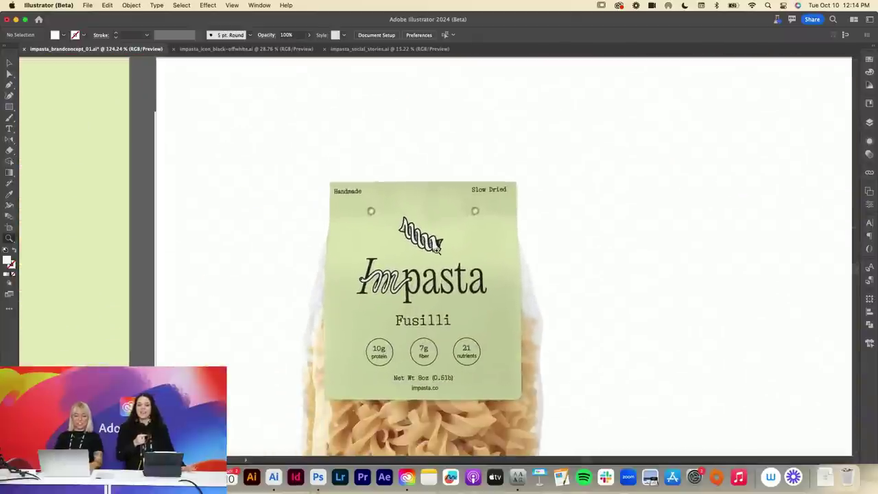
left_click_drag(654, 329, 706, 319)
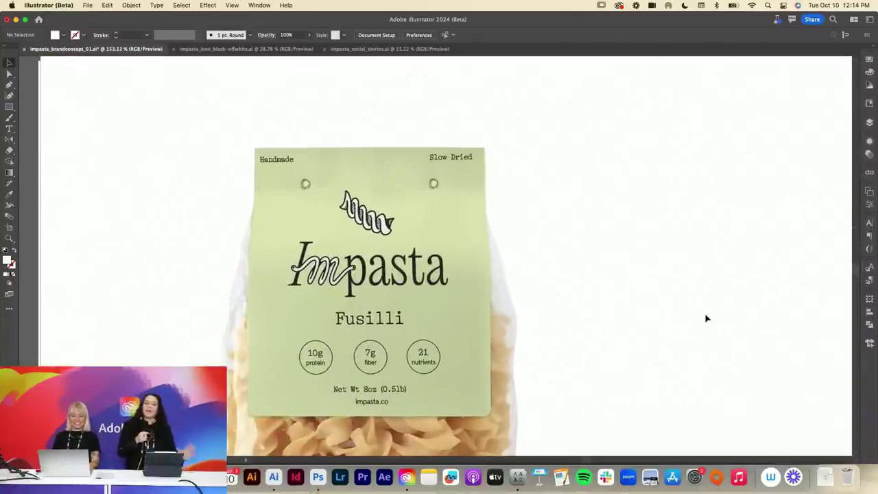
left_click(707, 317)
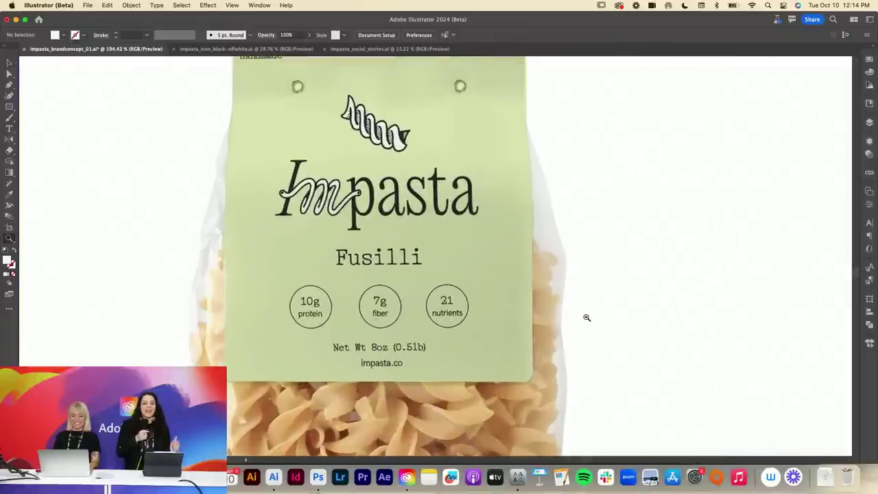
left_click_drag(587, 318, 449, 317)
- Select the four background rectangles on the Impasta logo board and open Generative Recolor for them
scroll(449, 317, "up", 5)
scroll(449, 318, "right", 3)
key("v")
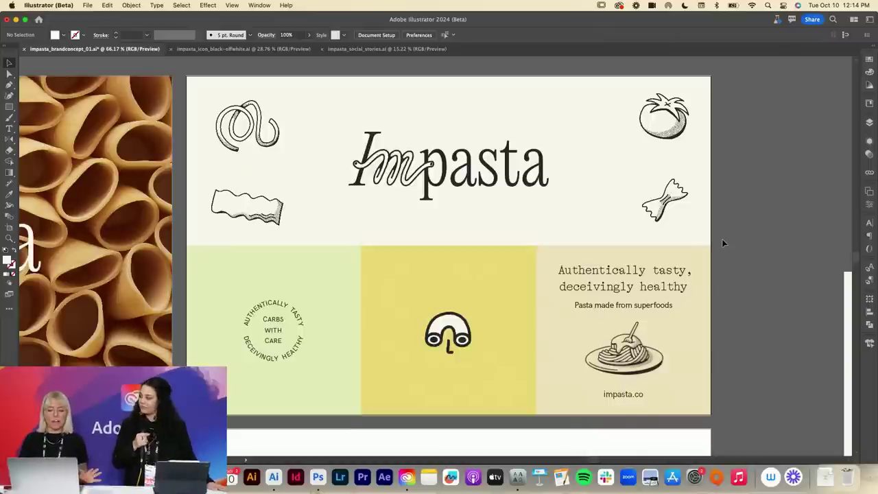
left_click(337, 257)
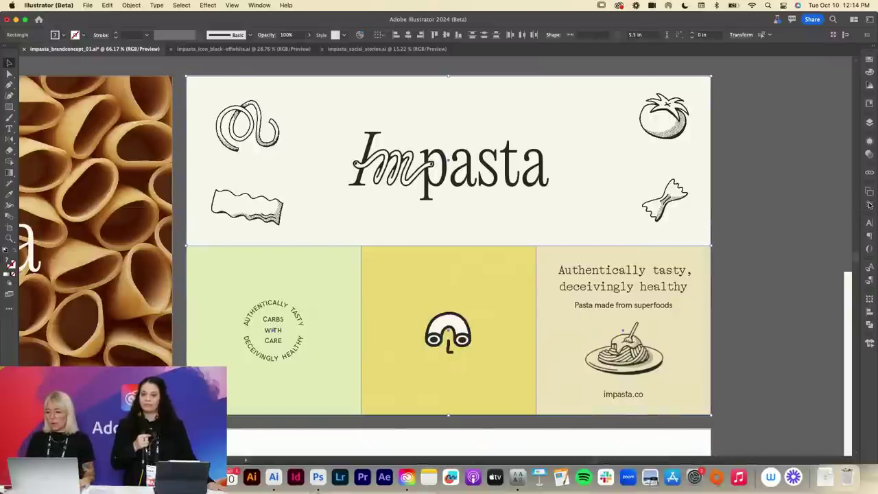
left_click(870, 205)
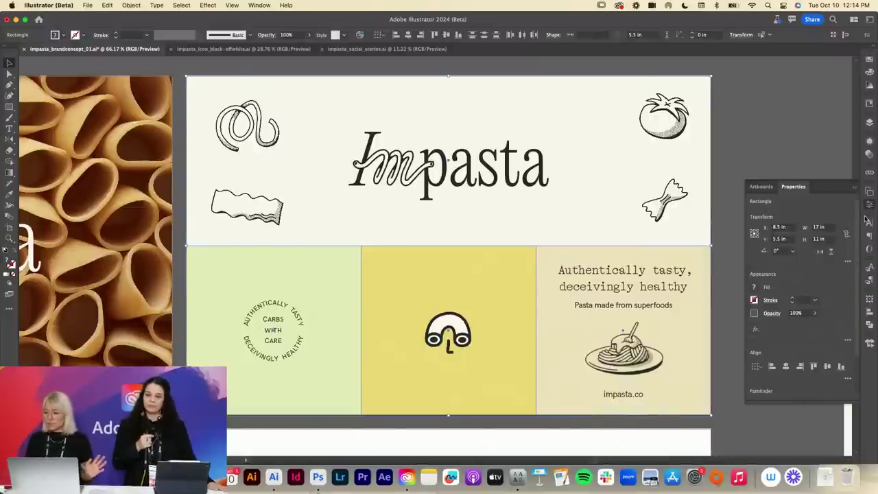
left_click_drag(804, 402, 803, 447)
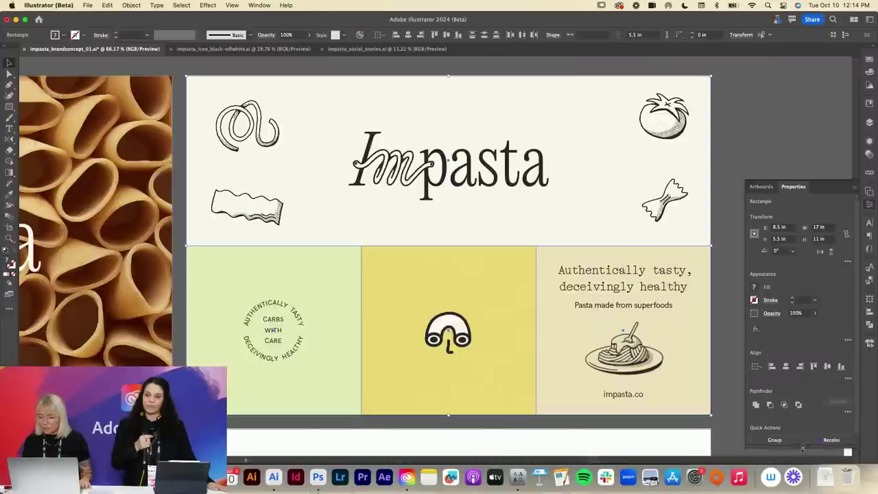
scroll(804, 416, "down", 1)
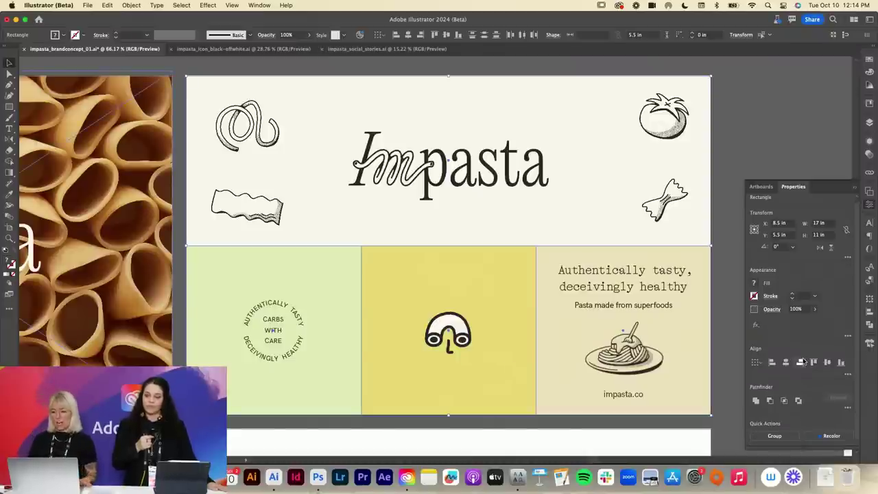
left_click(829, 437)
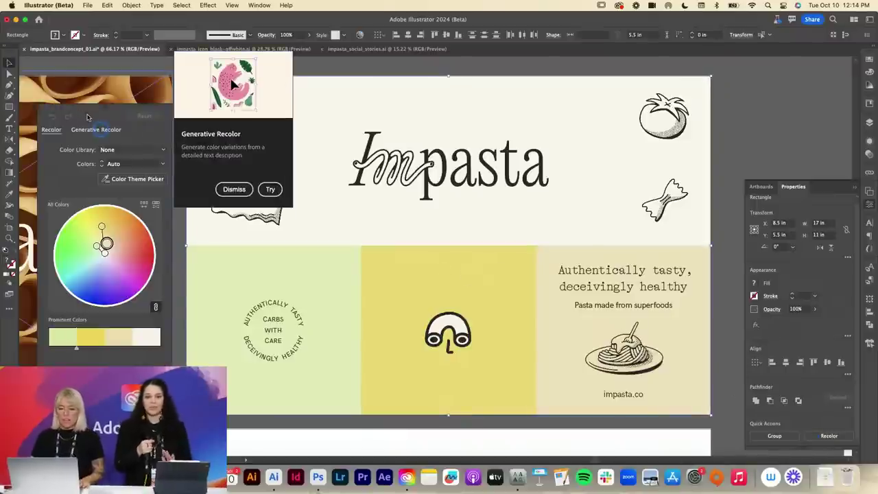
left_click_drag(89, 110, 92, 86)
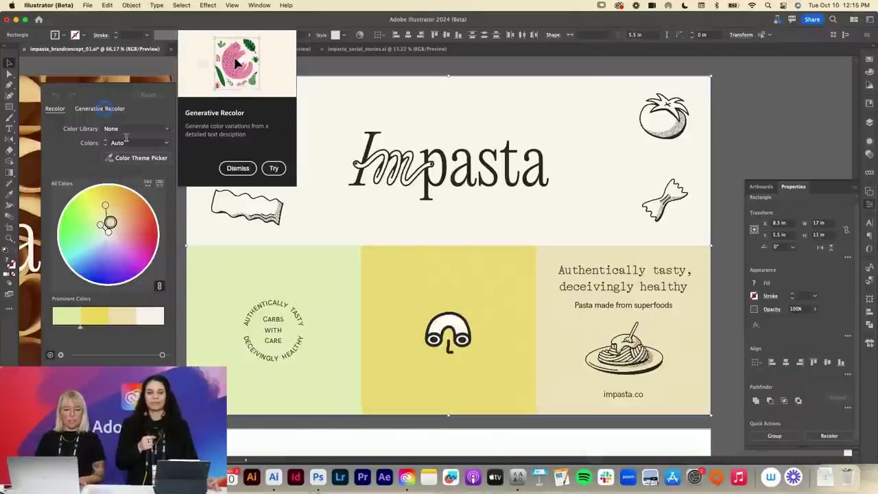
left_click(115, 111)
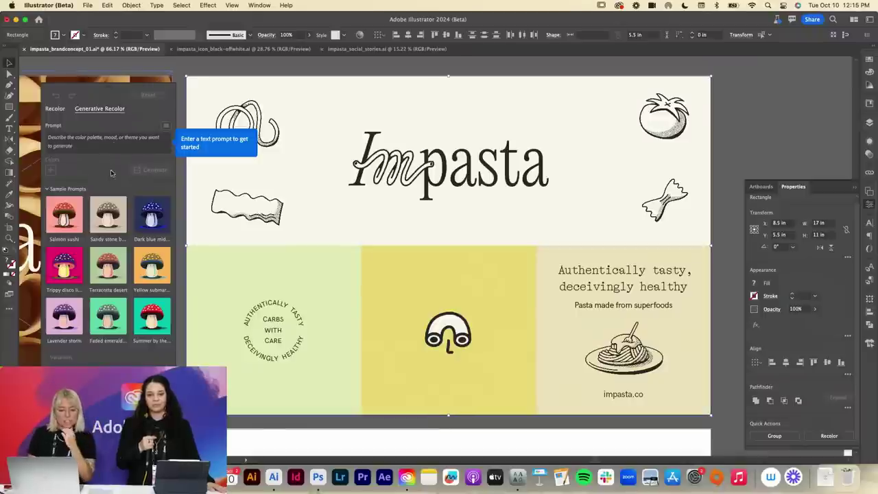
- Generate colour variations from the Salmon sushi sample prompt, try the first two on the rectangles, and restore the original colours
left_click(66, 218)
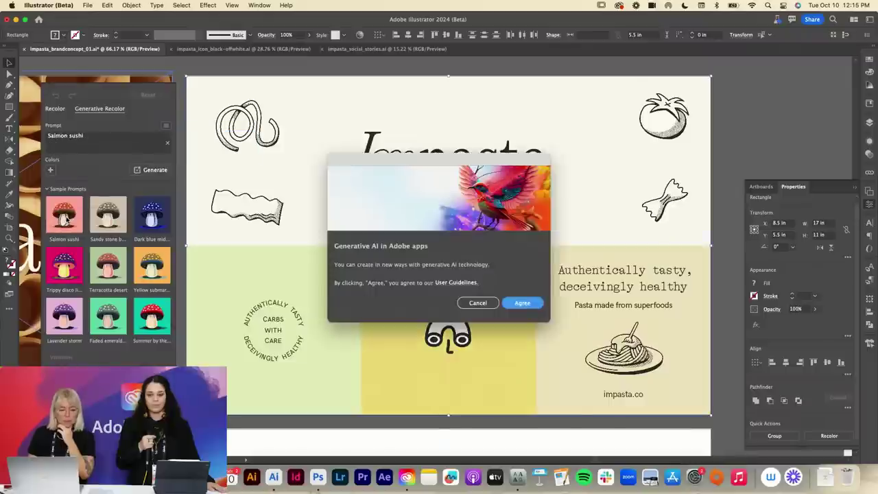
key("Return")
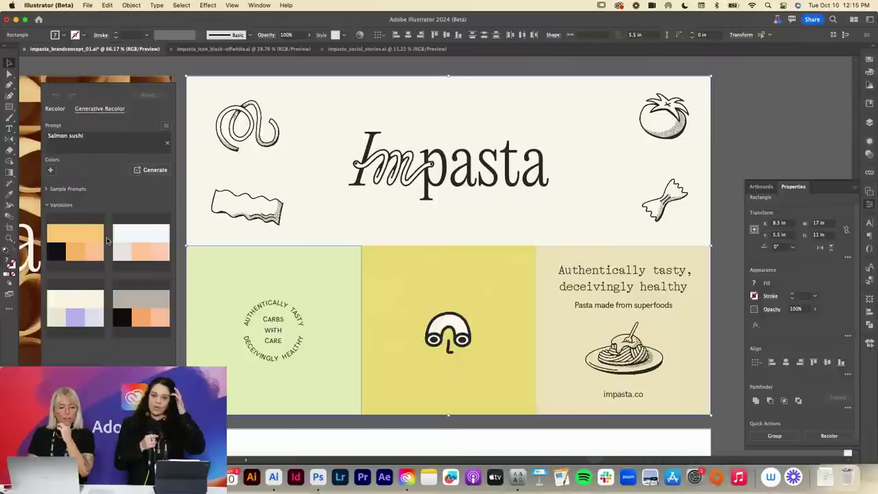
left_click(82, 251)
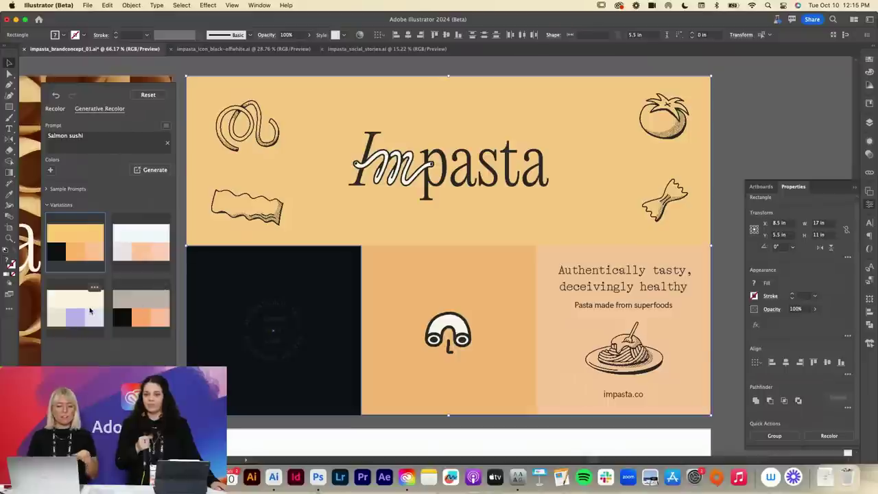
left_click(146, 261)
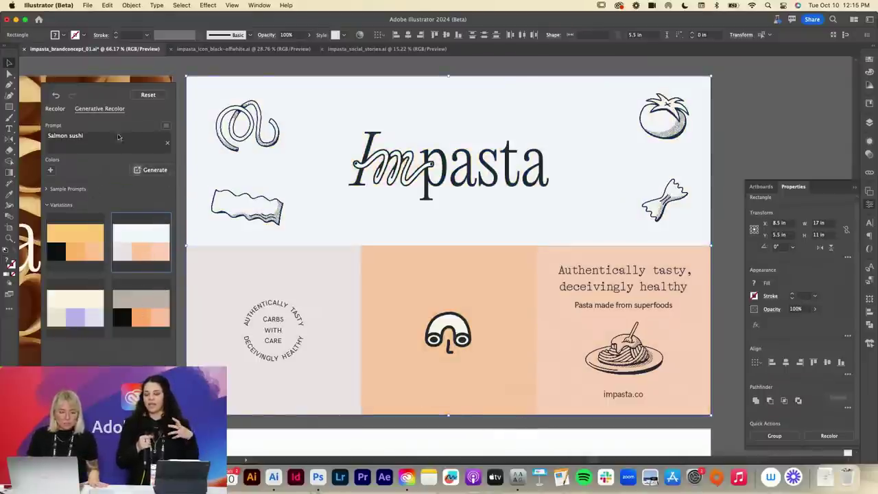
left_click(149, 96)
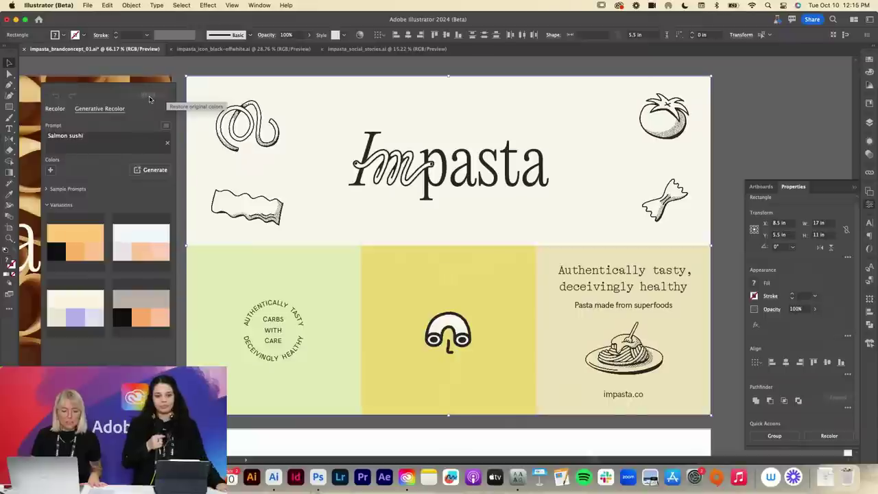
- Replace the recolor prompt with "pasta" and generate new colour variations
left_click(125, 138)
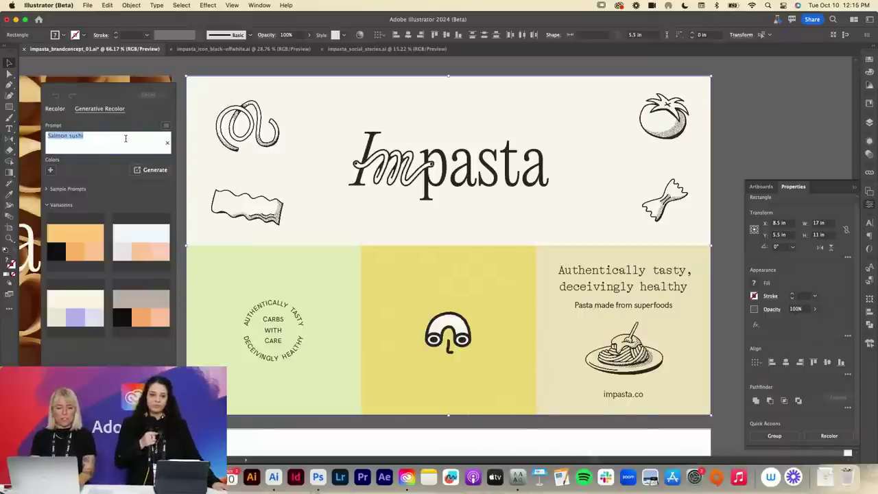
type("pasta")
key("Return")
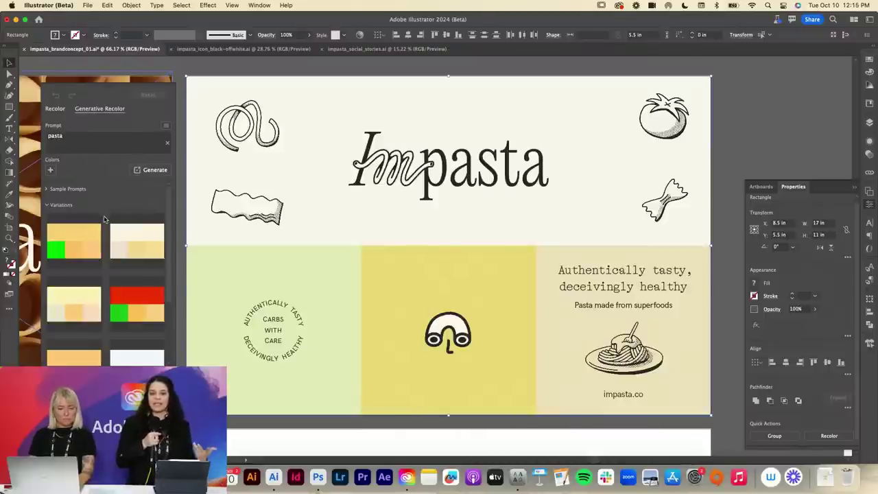
- Try the cream, red-and-green and pale yellow "pasta" variations on the logo board's rectangles, and restore the original colours
left_click(73, 309)
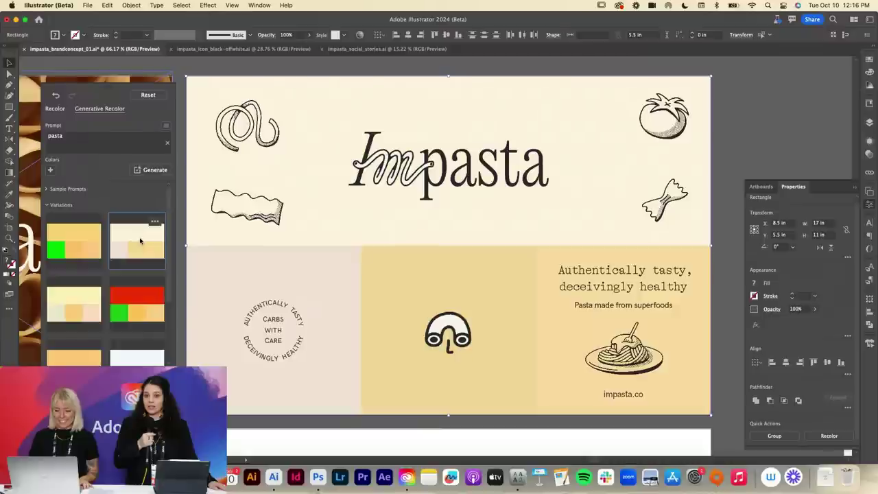
left_click(142, 313)
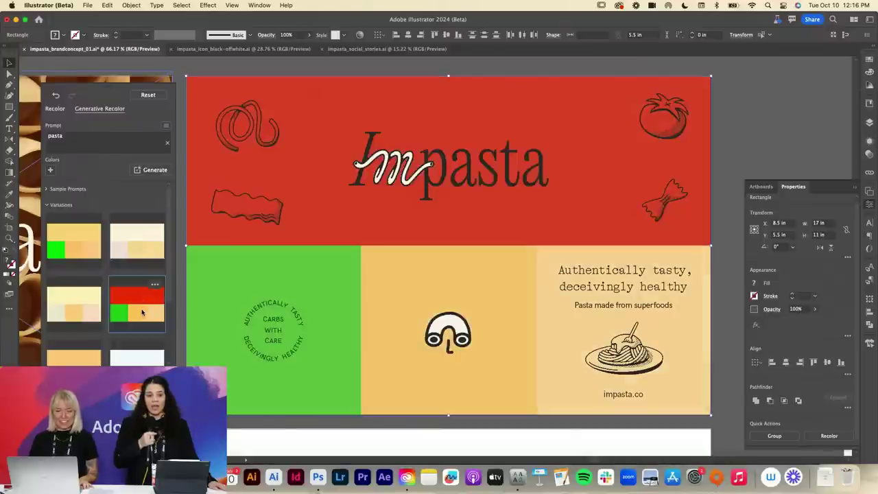
left_click(77, 312)
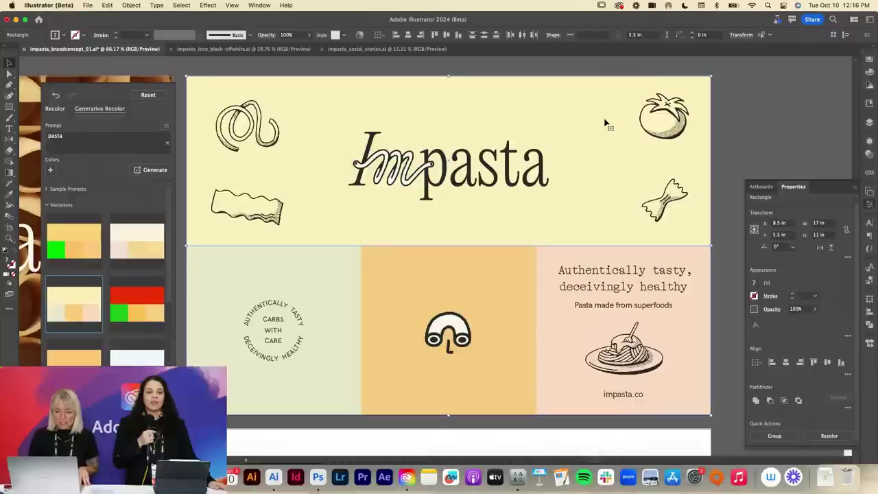
left_click(147, 97)
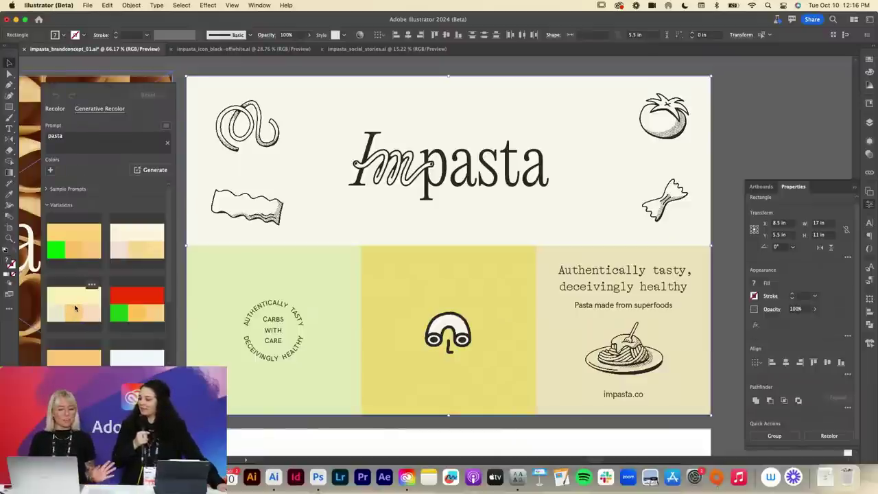
- Compare the pale yellow "pasta" variation with the original rectangle colours by applying and resetting it twice, and end the recolouring
left_click(76, 309)
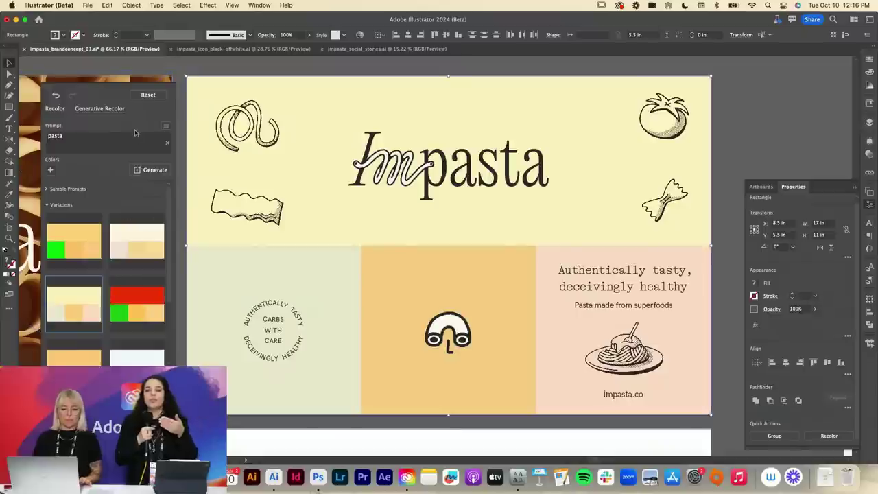
left_click(148, 96)
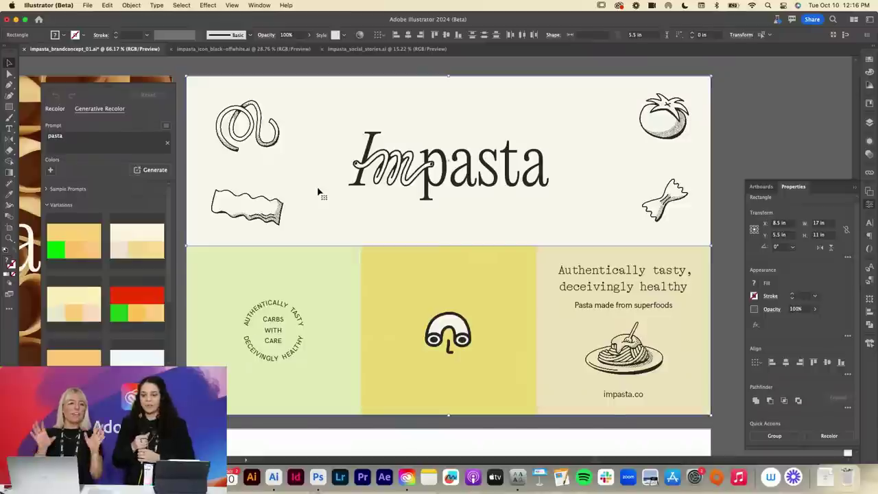
left_click(82, 300)
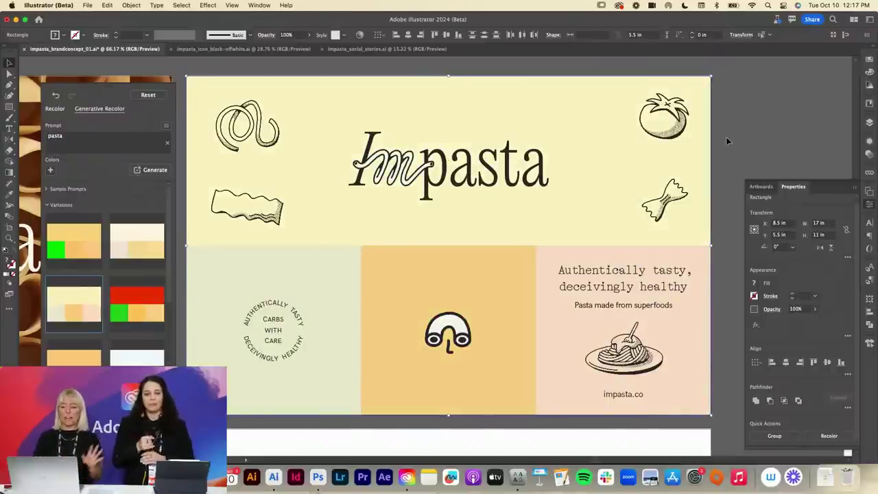
left_click(148, 95)
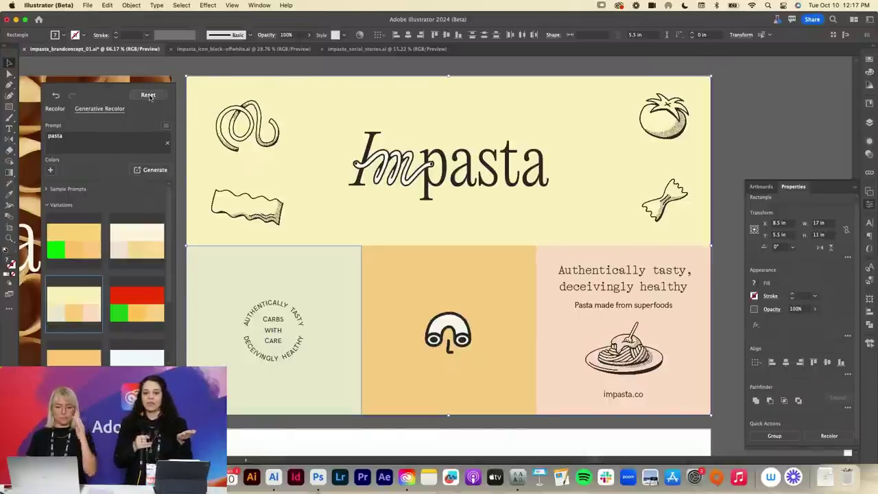
left_click(265, 72)
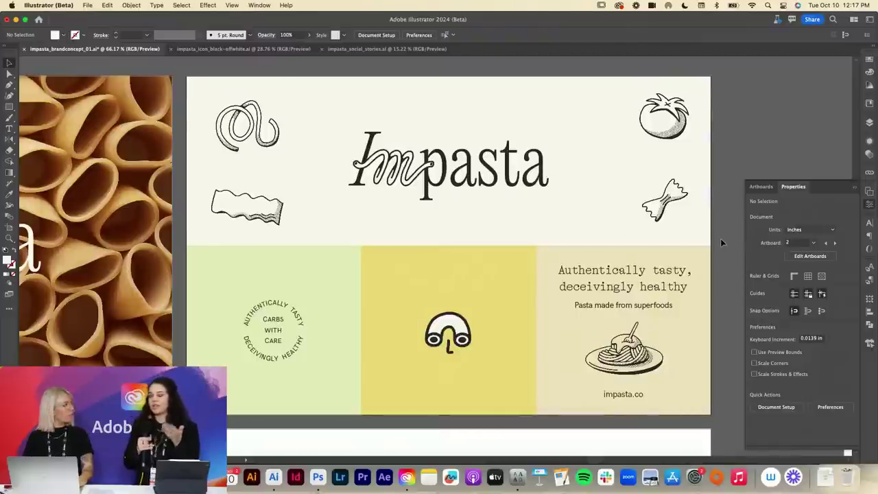
- Open Generative Recolor again for the logo board's four background rectangles and generate variations from the prompt "pasta"
left_click(353, 254)
left_click(829, 441)
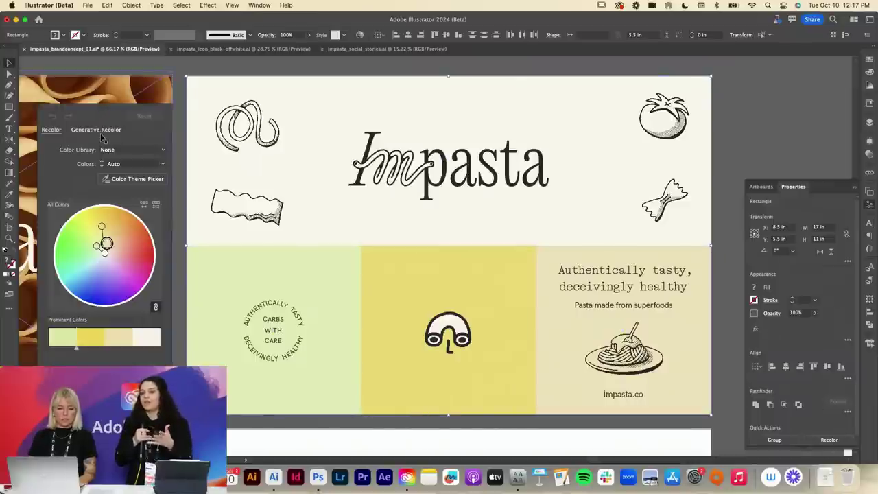
left_click(96, 130)
scroll(94, 359, "down", 5)
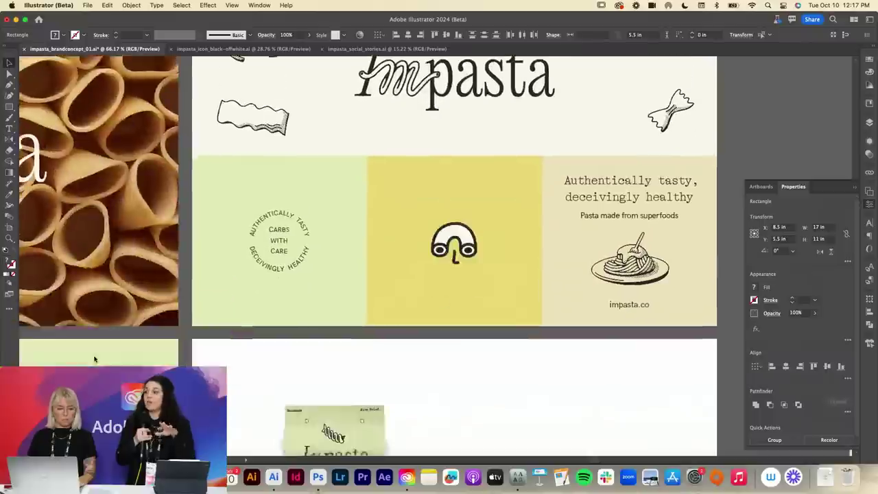
scroll(94, 359, "up", 5)
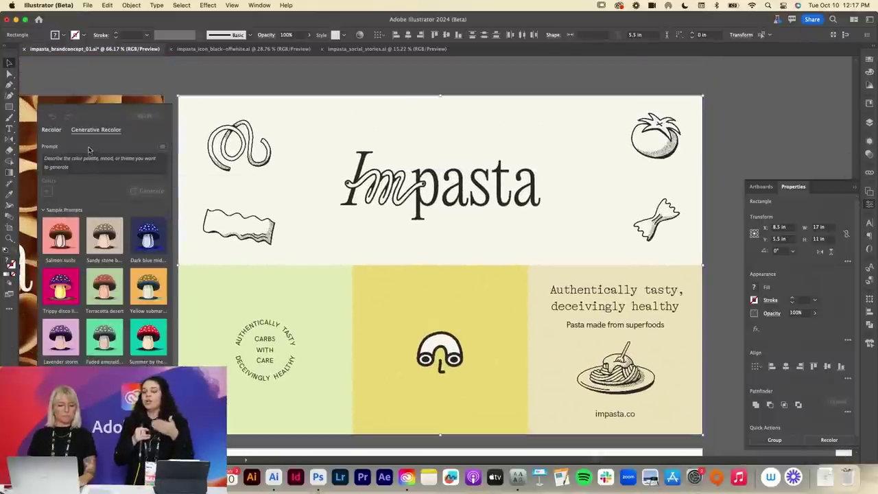
left_click(88, 159)
type("pasta")
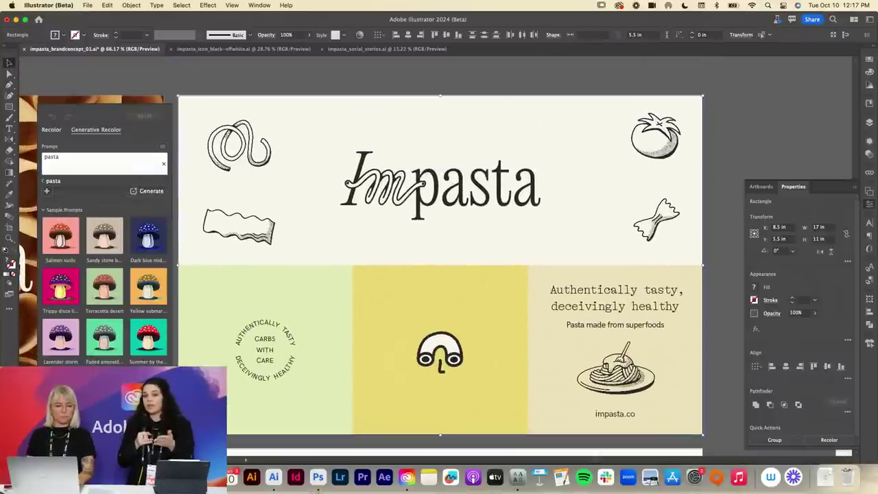
key("Return")
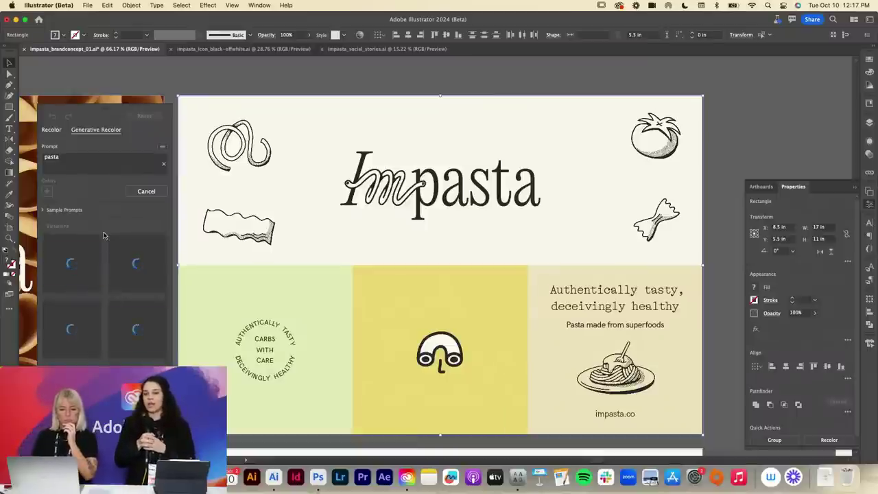
- Apply the generated variation with mint green, light orange and pink to the four rectangles and finish the recolouring
scroll(104, 235, "down", 3)
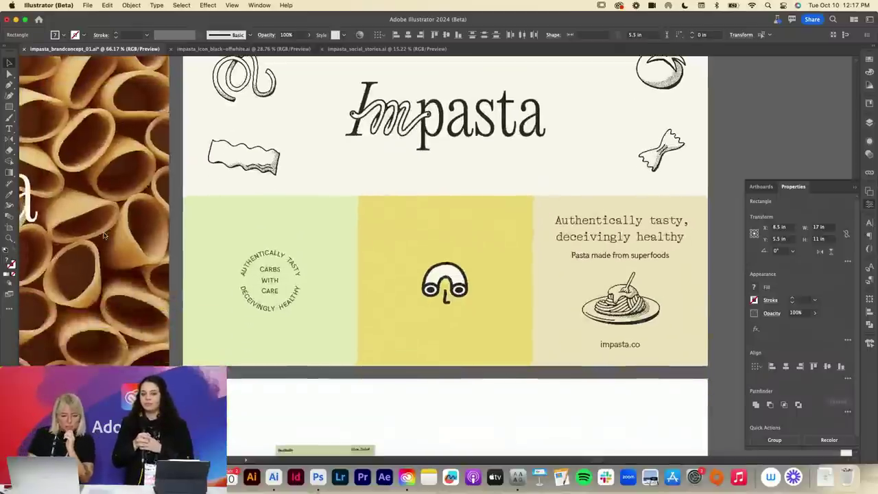
scroll(104, 236, "up", 2)
scroll(105, 233, "down", 1)
scroll(105, 233, "up", 1)
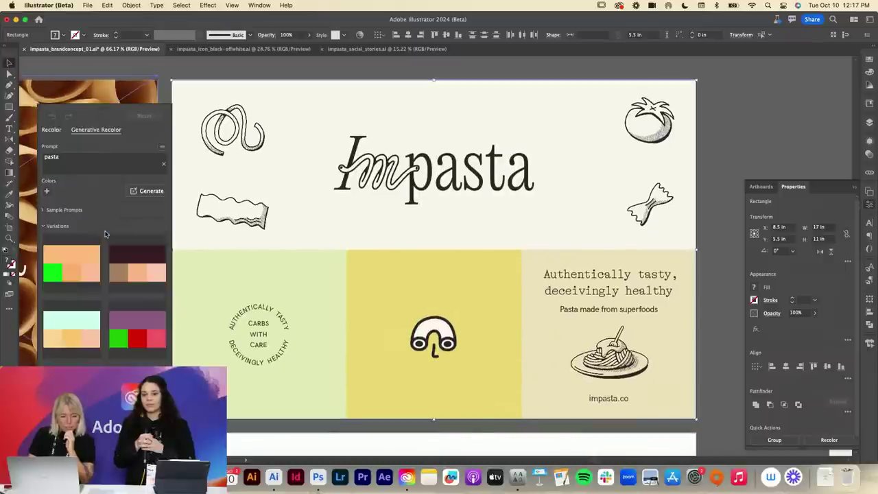
left_click(44, 226)
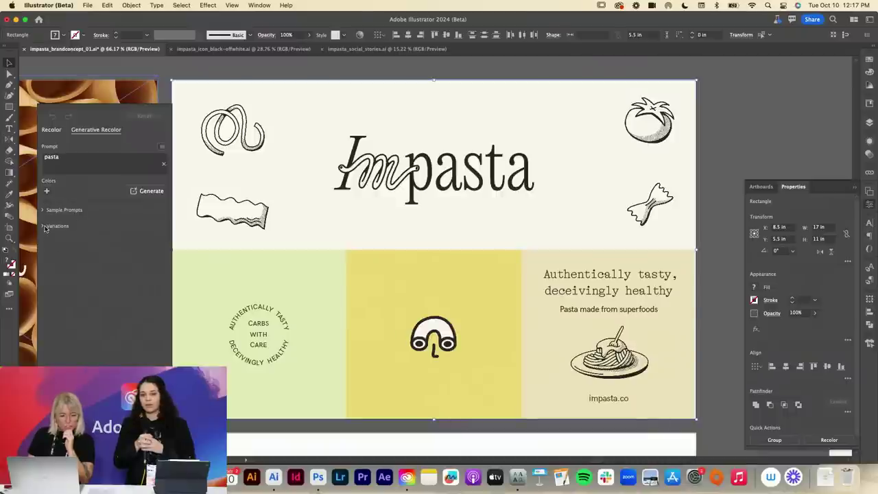
left_click(44, 226)
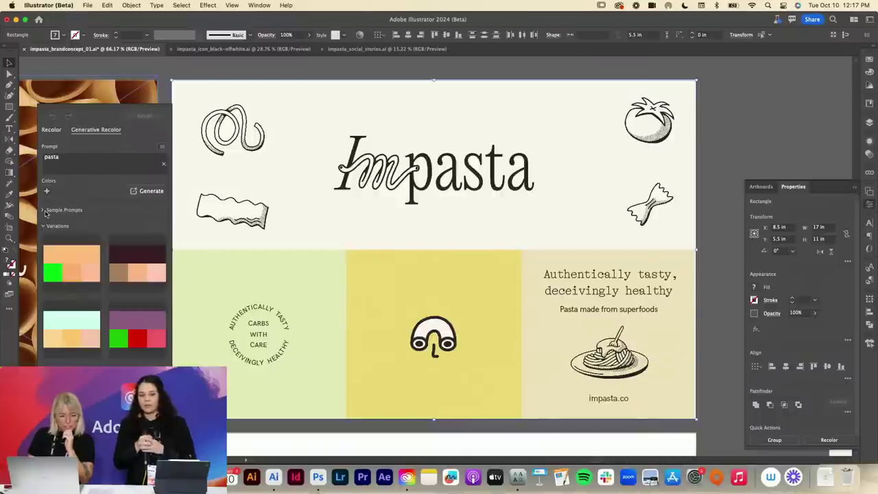
left_click(44, 210)
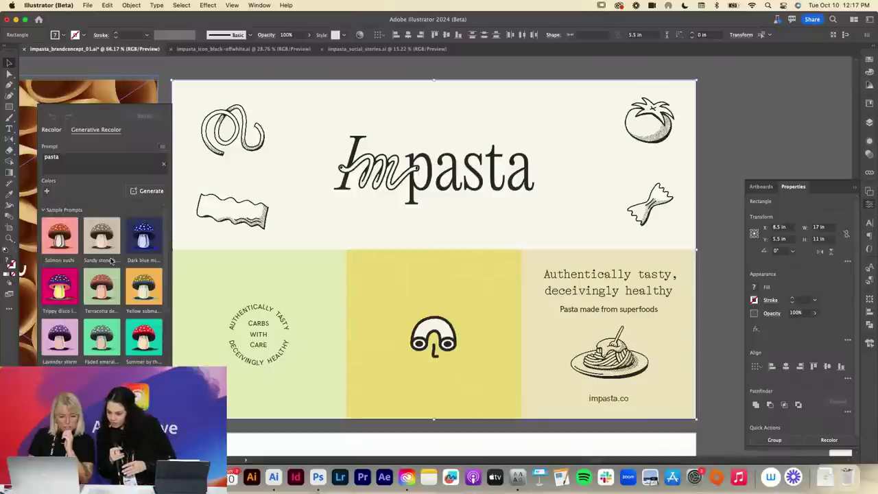
scroll(111, 261, "down", 2)
scroll(111, 261, "down", 3)
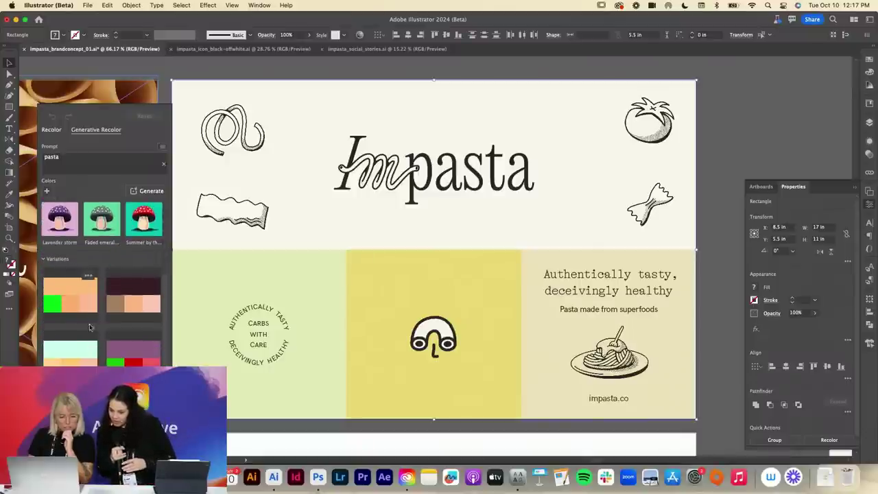
left_click(81, 353)
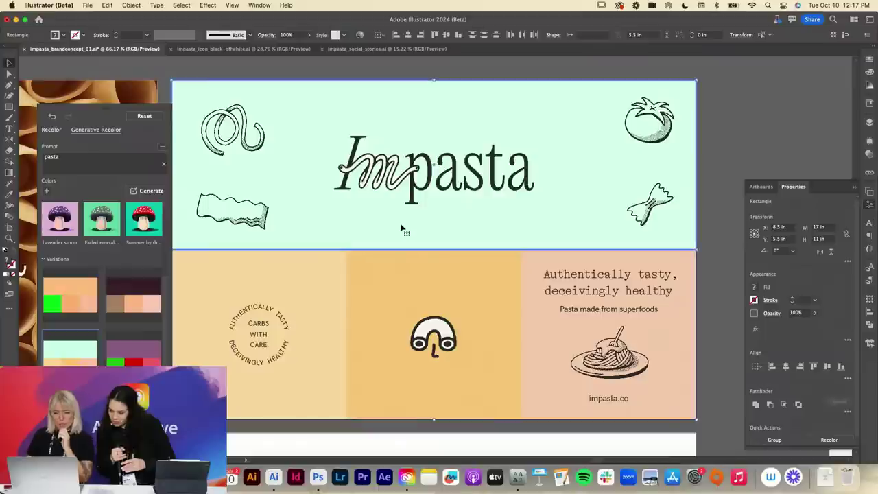
left_click(720, 162)
- Recolour the large rectangle behind the Impasta logo off-white by sampling existing artwork with the Eyedropper, and deselect it
left_click(638, 171)
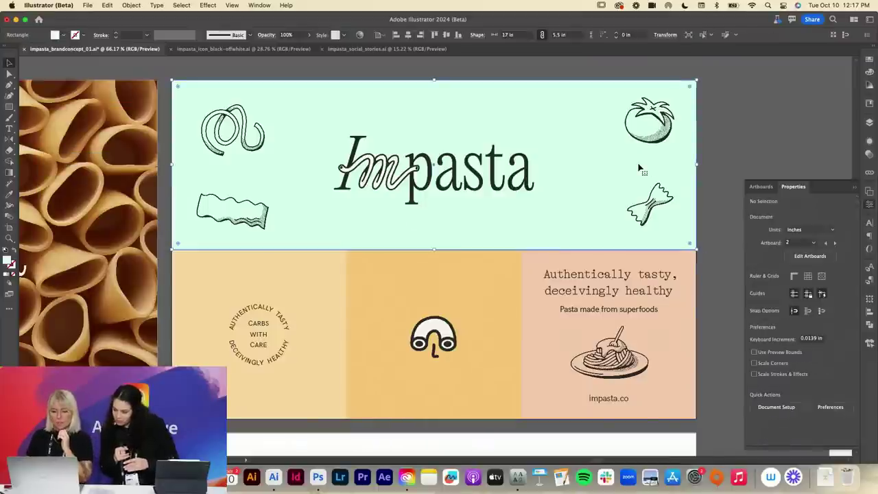
scroll(261, 389, "down", 3)
scroll(261, 389, "left", 4)
key("i")
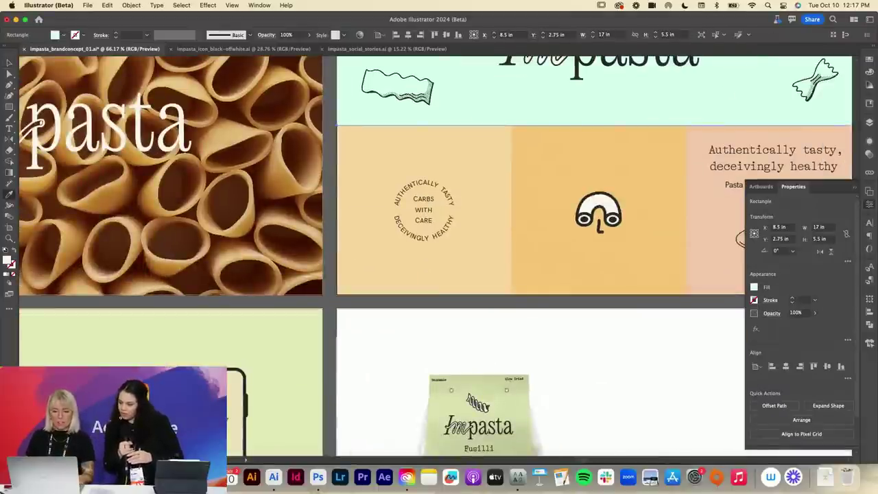
left_click(236, 391)
scroll(247, 335, "up", 3)
scroll(247, 335, "right", 4)
key("v")
left_click(765, 127)
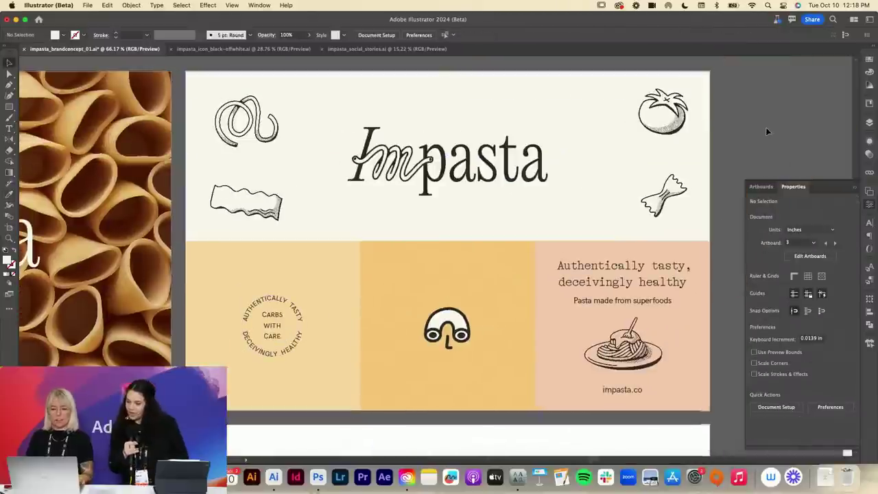
- Change the fill of the rectangle behind the circular "Carbs with care" badge to a muted yellow-green, about hex E5E0A1
left_click(284, 258)
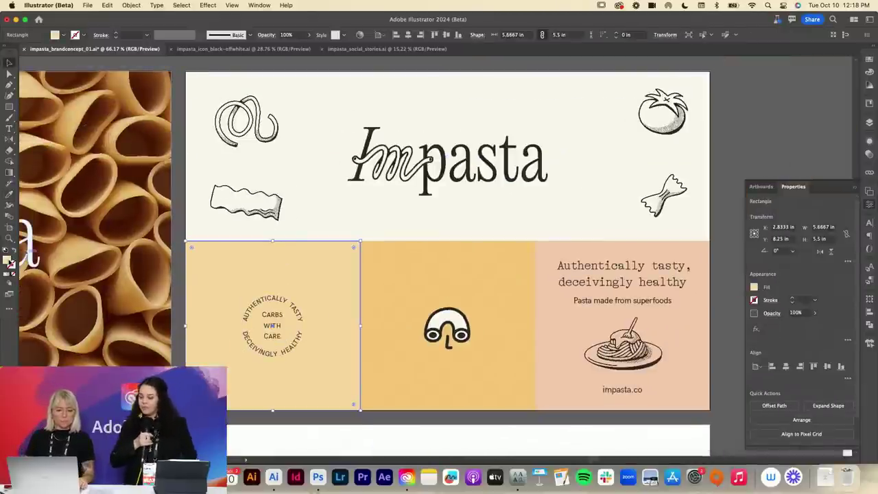
double_click(9, 259)
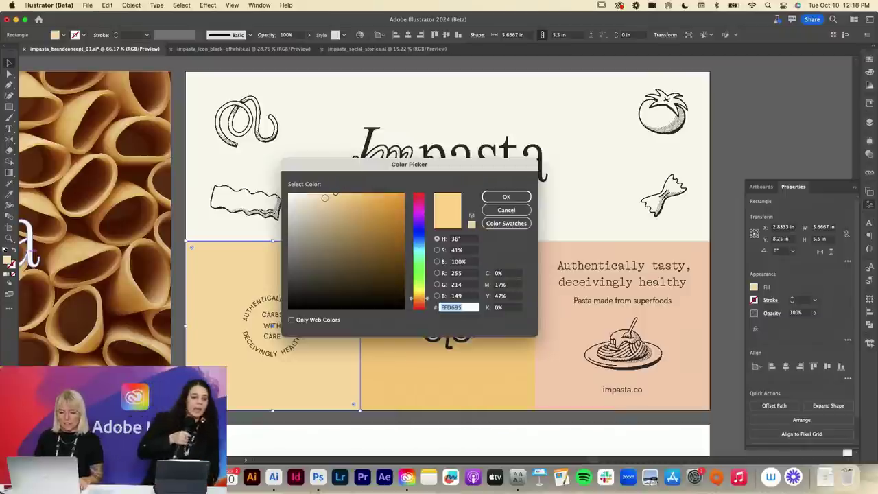
left_click(420, 288)
left_click_drag(420, 289, 420, 295)
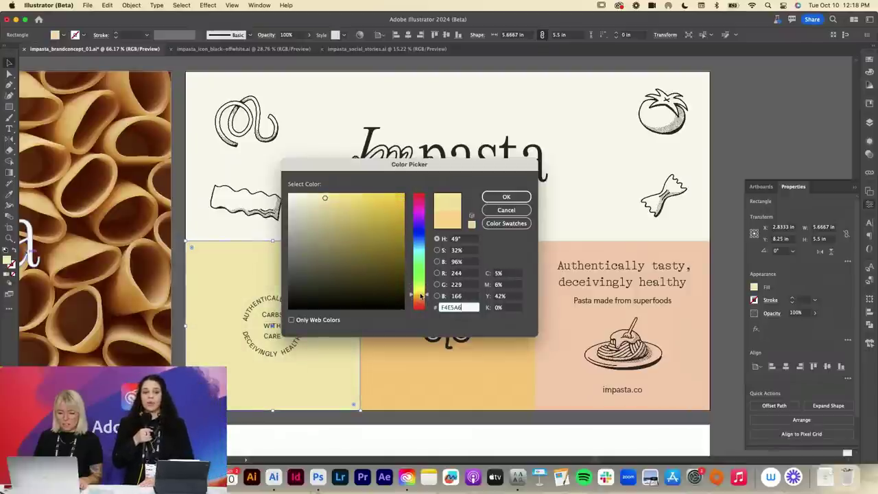
left_click_drag(327, 210, 323, 204)
left_click_drag(418, 296, 421, 293)
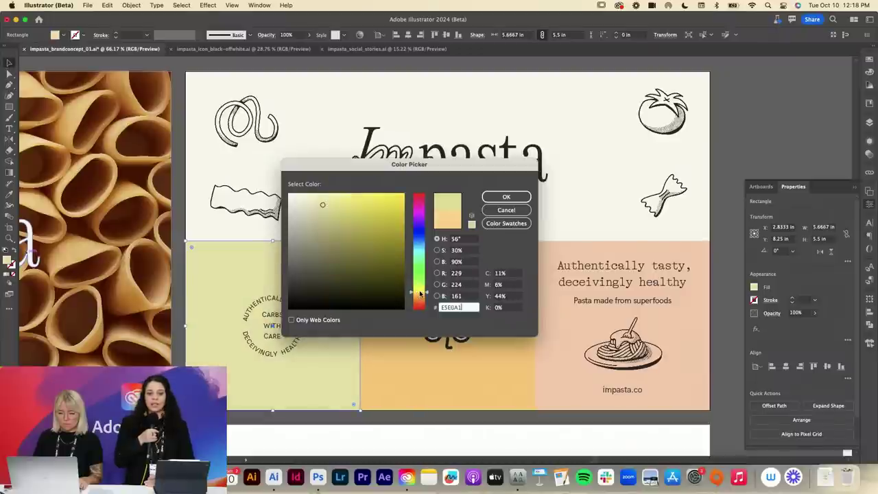
left_click(507, 197)
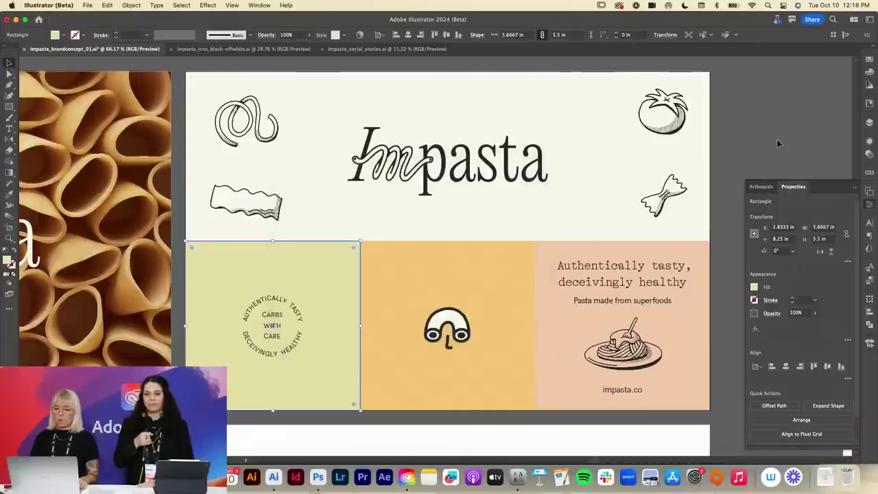
left_click(777, 139)
- Duplicate the T-shirt and tote bag artboard into the free space beside it and delete the copied artwork to leave it blank
left_click(870, 205)
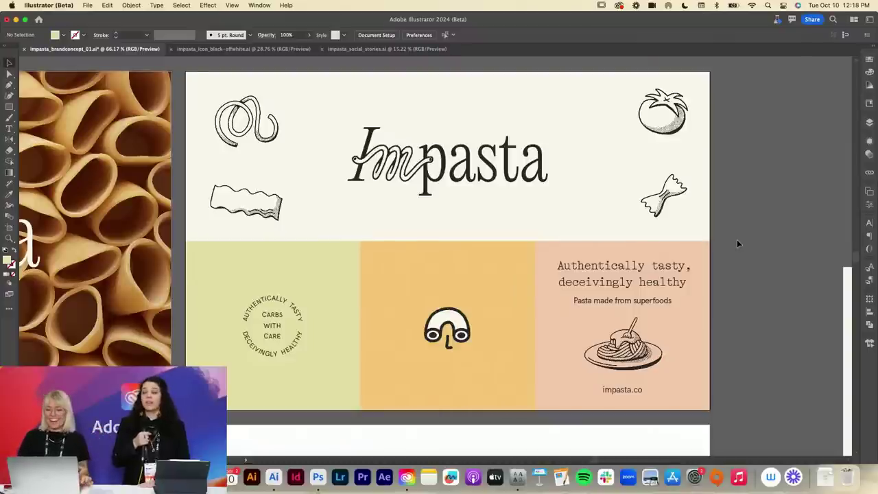
key("z")
left_click_drag(737, 242, 674, 244)
scroll(674, 245, "down", 4)
scroll(675, 245, "down", 5)
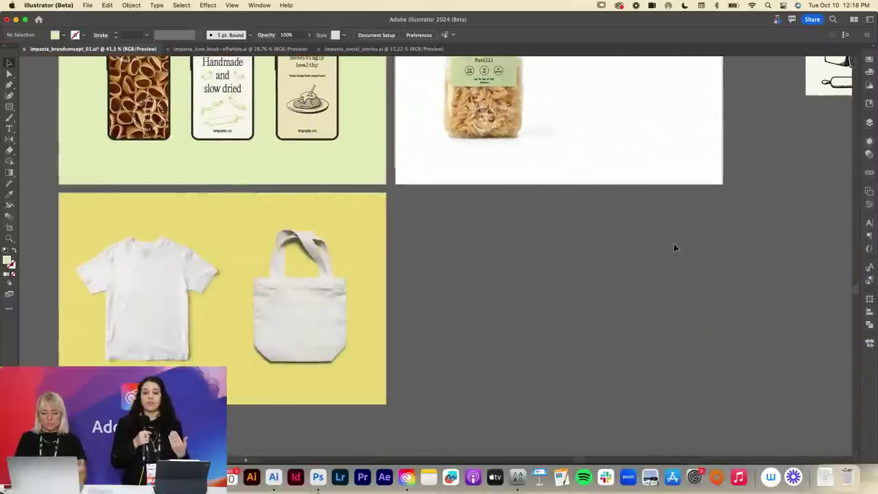
key("shift+o")
left_click_drag(180, 205, 516, 234)
key("v")
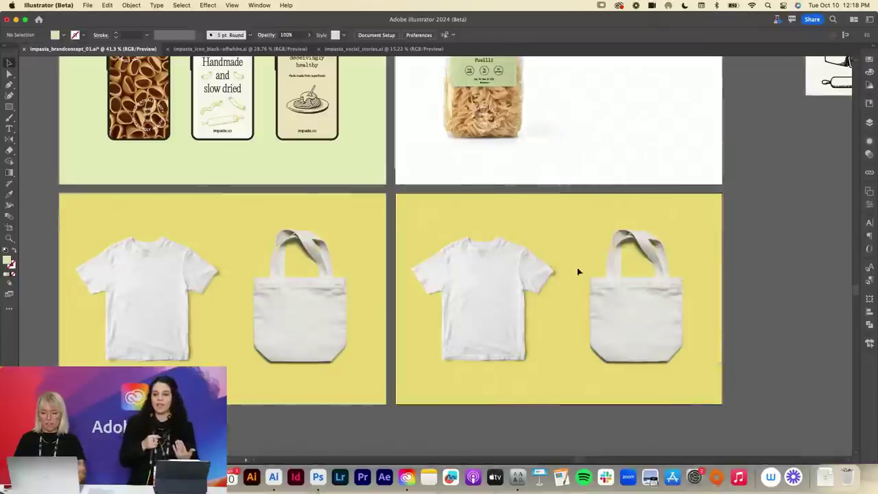
left_click(422, 332)
key("Delete")
- Place the loose "Carbs with Care" text horizontally centred in the upper part of the blank artboard
scroll(510, 280, "up", 8)
scroll(512, 281, "right", 3)
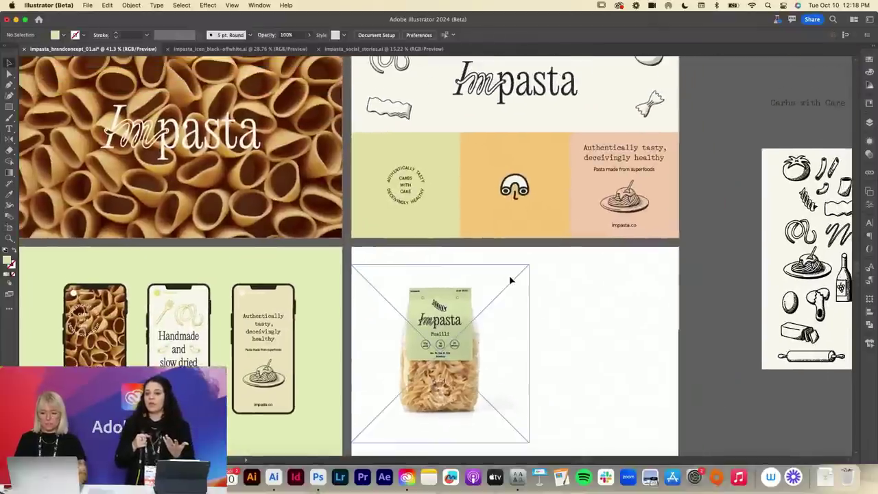
scroll(765, 90, "down", 1)
left_click_drag(765, 90, 522, 374)
scroll(533, 316, "down", 5)
left_click_drag(559, 207, 507, 345)
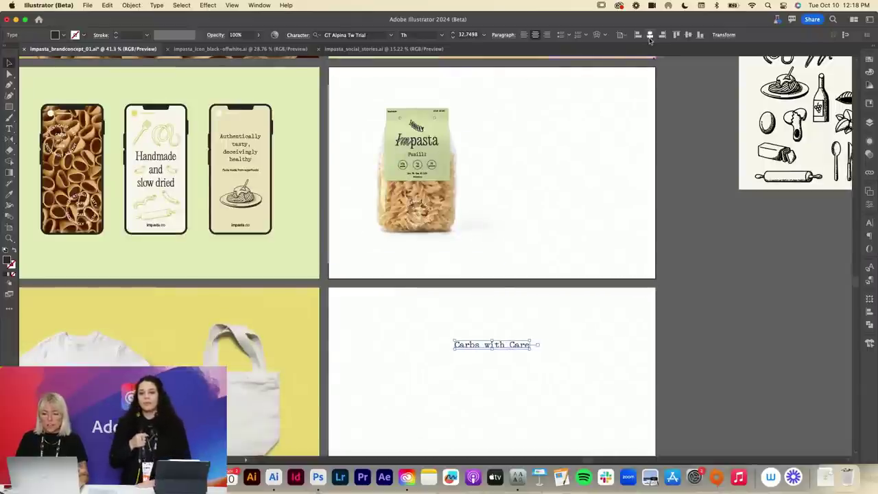
- Replace the "Carbs with Care" text on the blank artboard with the heading "Color Palette"
double_click(493, 343)
key("super+a")
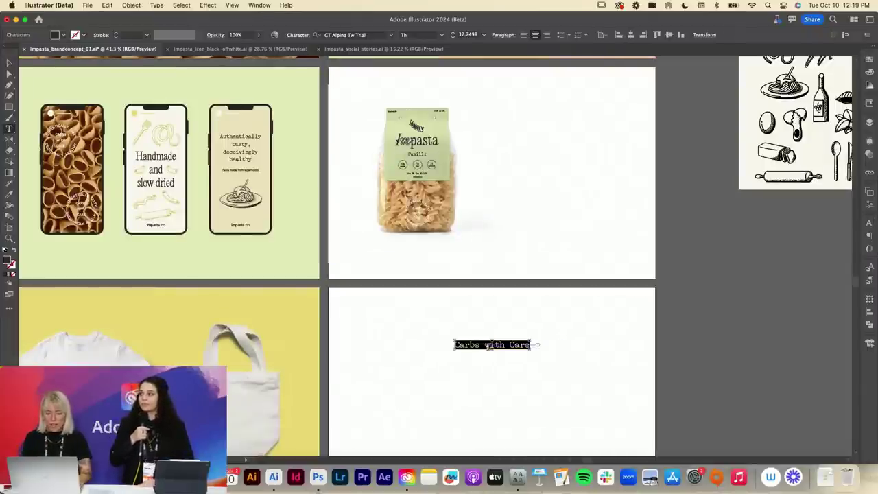
type("Color Palette")
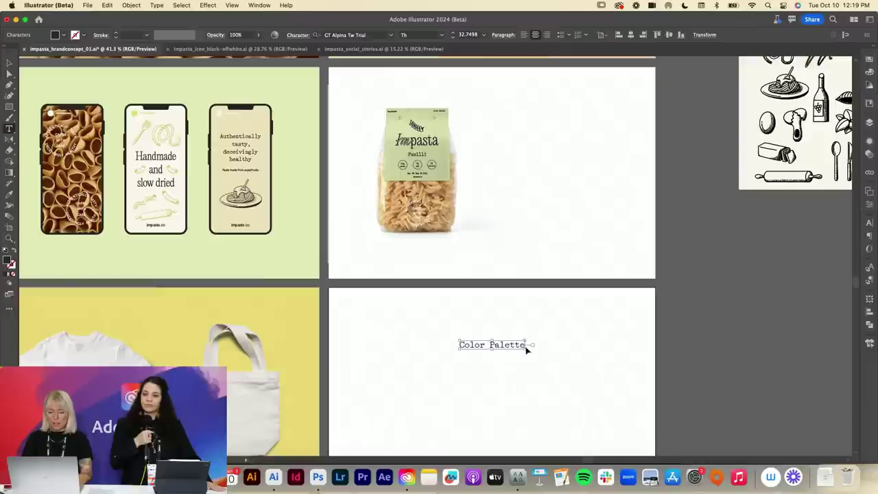
key("Escape")
- Enlarge the "Color Palette" heading to a font size of about 37.8, keeping it centred
scroll(549, 329, "down", 2)
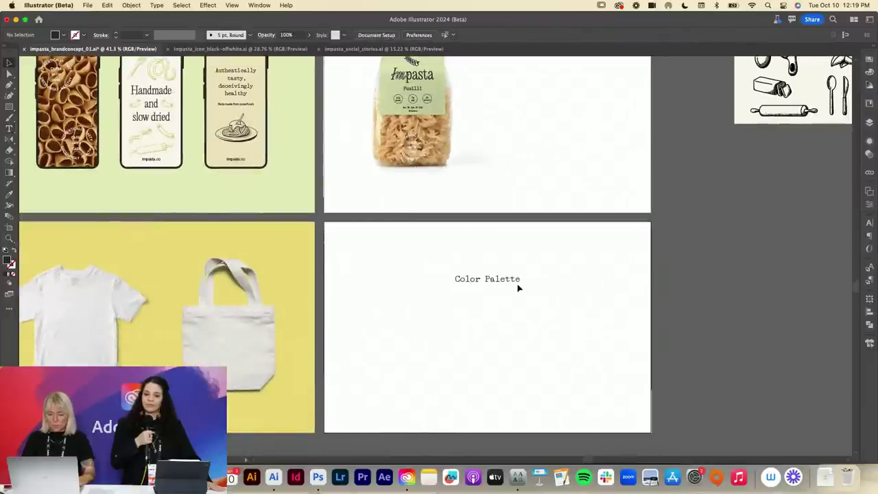
left_click(520, 283)
left_click_drag(520, 275, 526, 272)
scroll(526, 273, "up", 2)
scroll(525, 272, "down", 3)
scroll(460, 299, "up", 3)
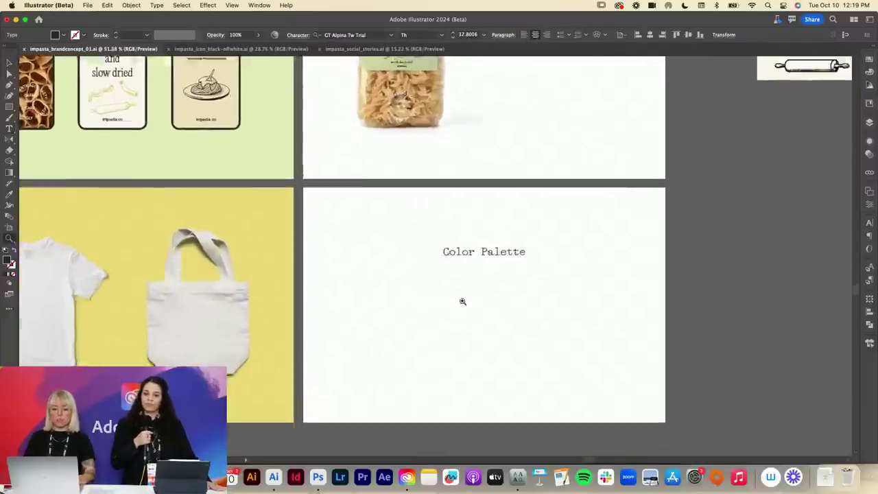
- Draw a dark circle about 1.345 in wide below the heading and duplicate it into a grid of three columns and two rows
left_click_drag(385, 286, 406, 305)
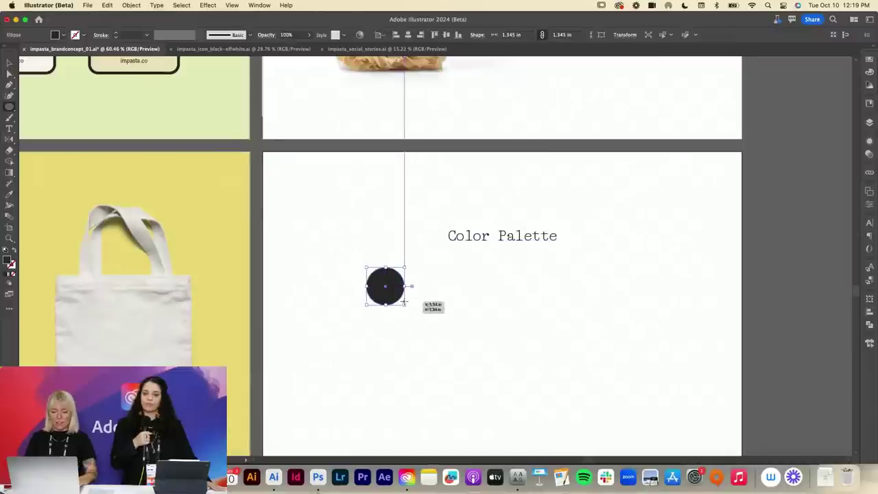
scroll(405, 305, "down", 3)
key("v")
left_click_drag(375, 235, 418, 286)
left_click(369, 226, "shift")
left_click(481, 202)
left_click_drag(463, 218, 421, 284)
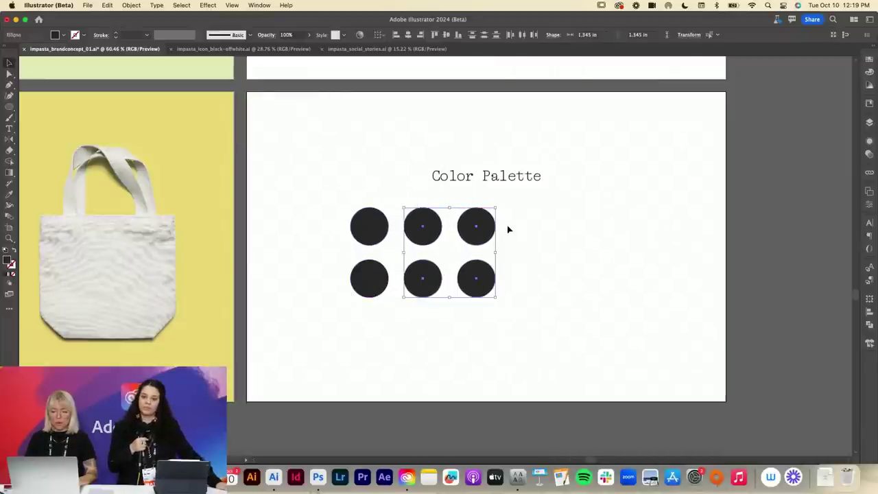
left_click_drag(508, 229, 485, 297)
key("Delete")
key("super+z")
left_click(427, 226)
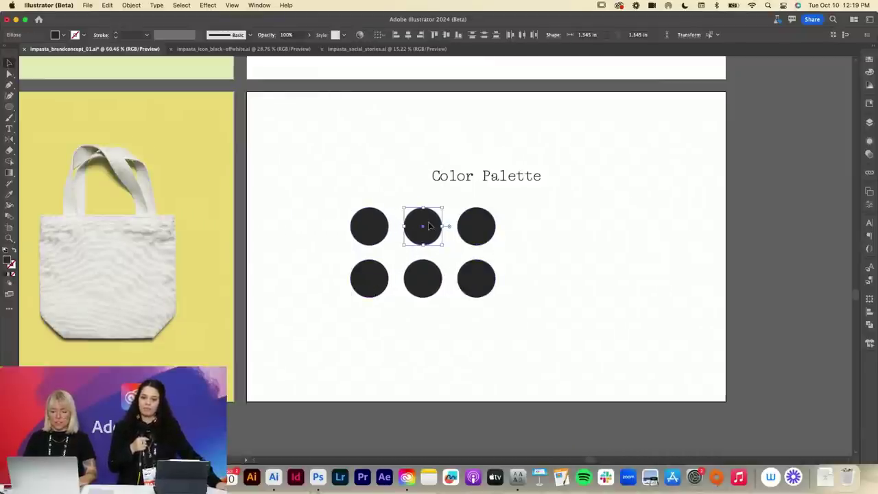
left_click(426, 282, "shift")
key("Delete")
- Duplicate circles sideways to extend the grid to four evenly spaced columns in two rows
left_click_drag(512, 217, 419, 309)
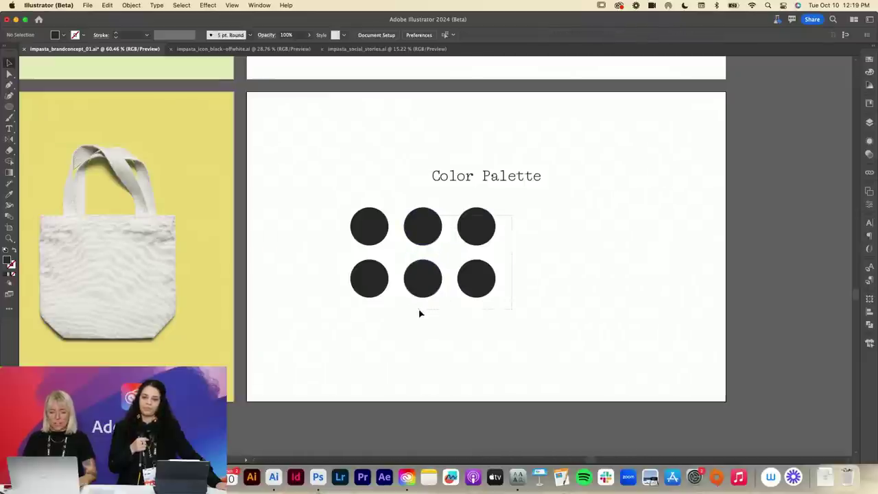
left_click_drag(420, 279, 472, 281)
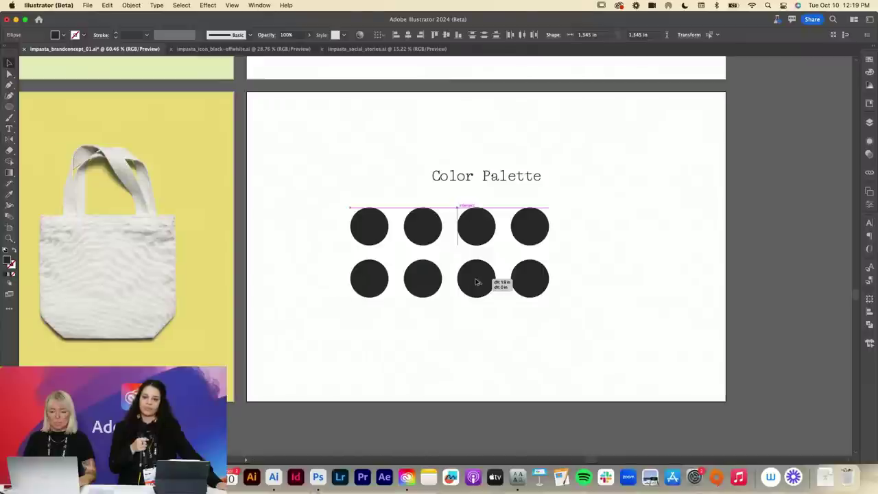
left_click_drag(476, 281, 489, 273)
key("super+shift+a")
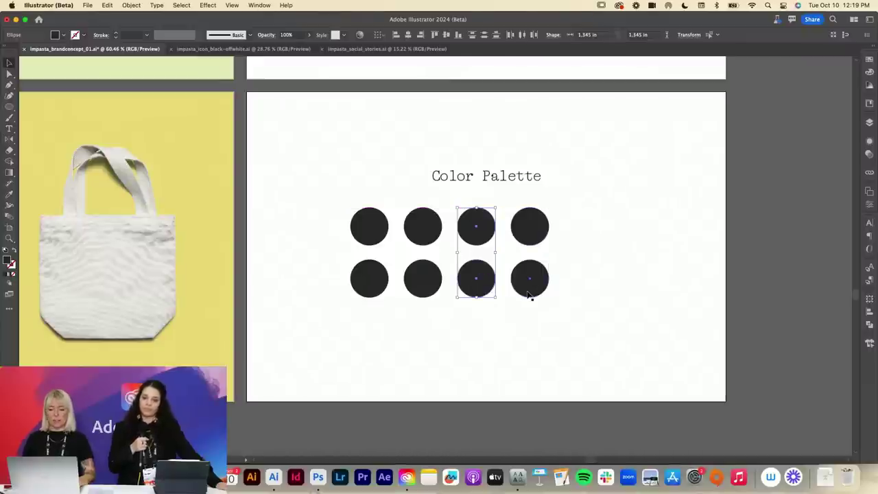
- Centre all eight circles horizontally on the artboard beneath the heading and deselect them
left_click(366, 293)
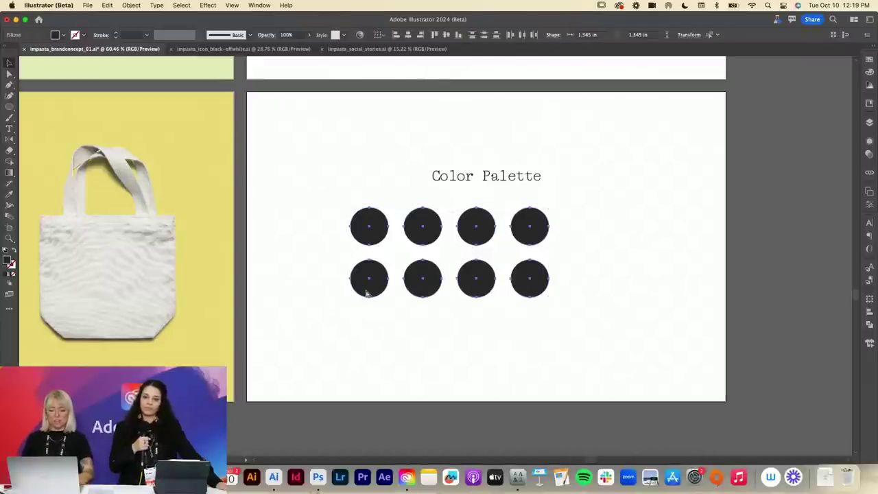
left_click(409, 34)
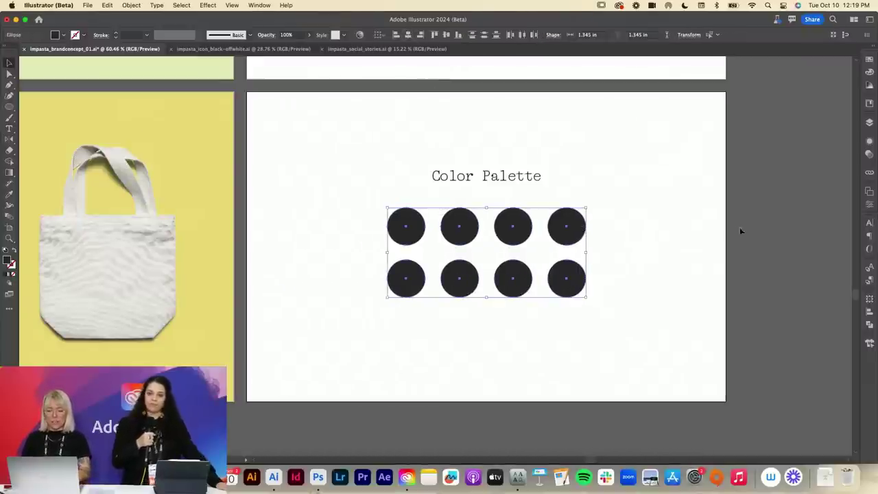
left_click(669, 214)
- Recolour the first column's circles with the Eyedropper, off-white for the upper one and the third phone screen's beige for the lower one
key("z")
left_click_drag(663, 213, 518, 261)
scroll(587, 214, "up", 5)
left_click(446, 415)
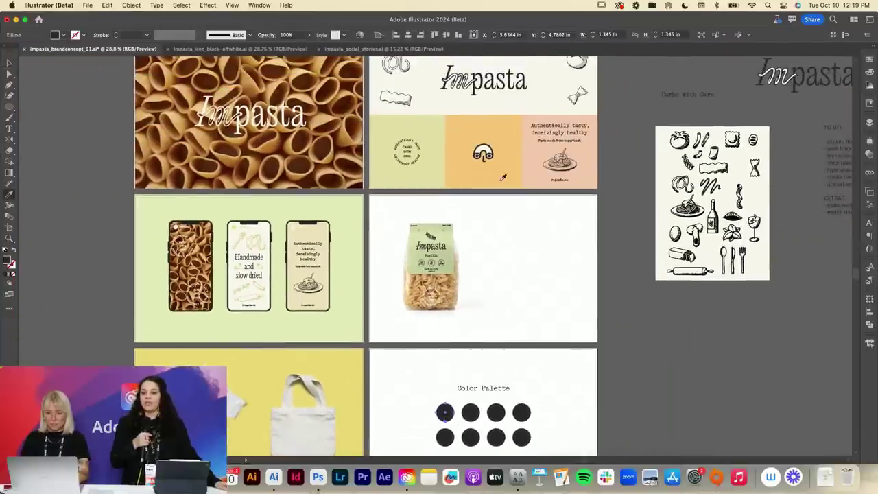
left_click(450, 440)
key("i")
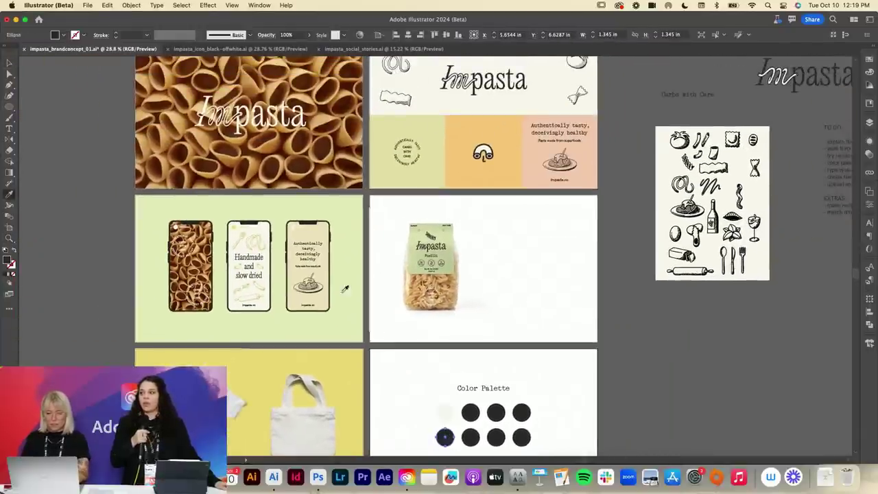
left_click(321, 274)
- Recolour the second column's circles by sampling the badge panel's yellow-green for the upper one and the spaghetti panel's peach for the lower one
key("v")
left_click(471, 412)
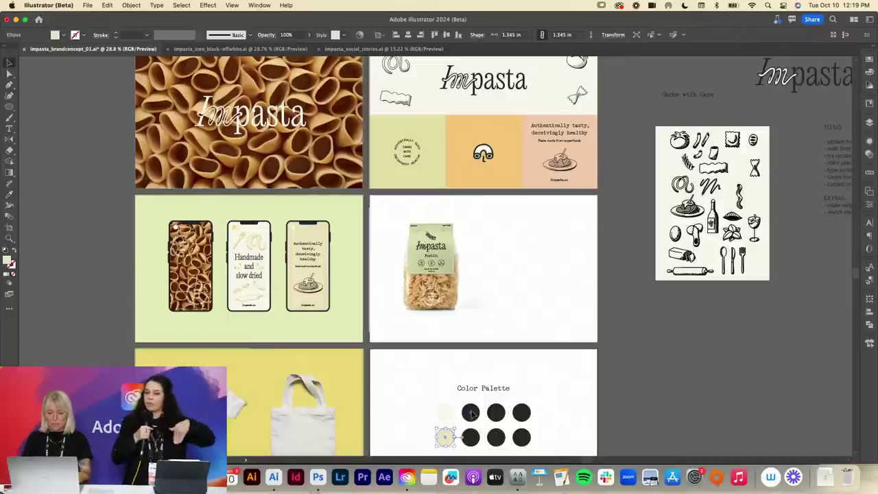
left_click(434, 137)
key("v")
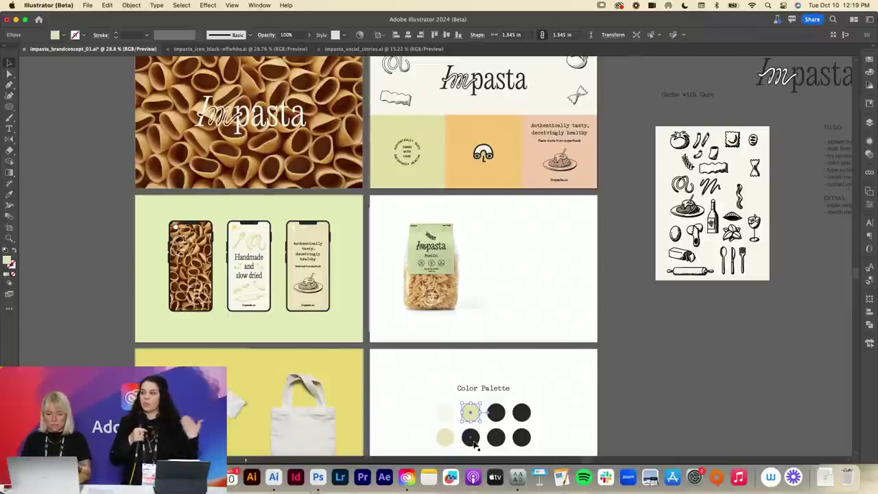
left_click(471, 437)
key("i")
left_click(487, 168)
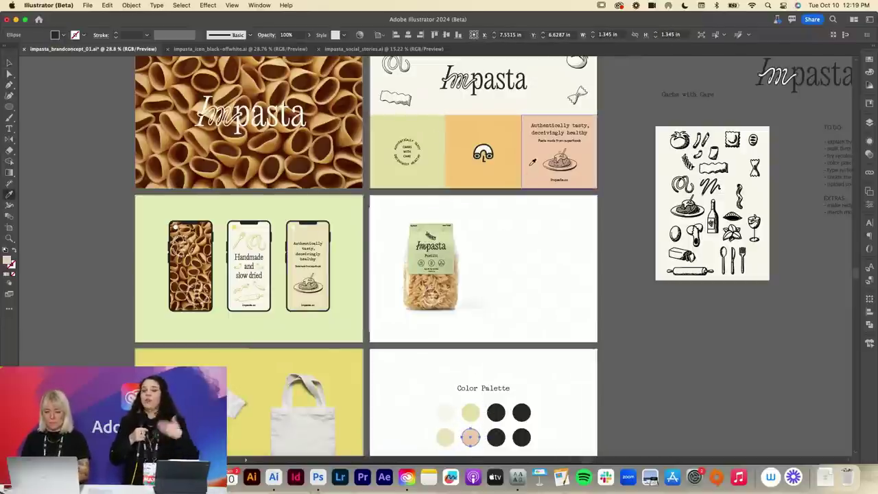
- Recolour the third column's circles by sampling the orange icon panel for the upper one and the middle phone's olive-yellow illustration for the lower one
left_click(495, 414)
key("i")
left_click(476, 177)
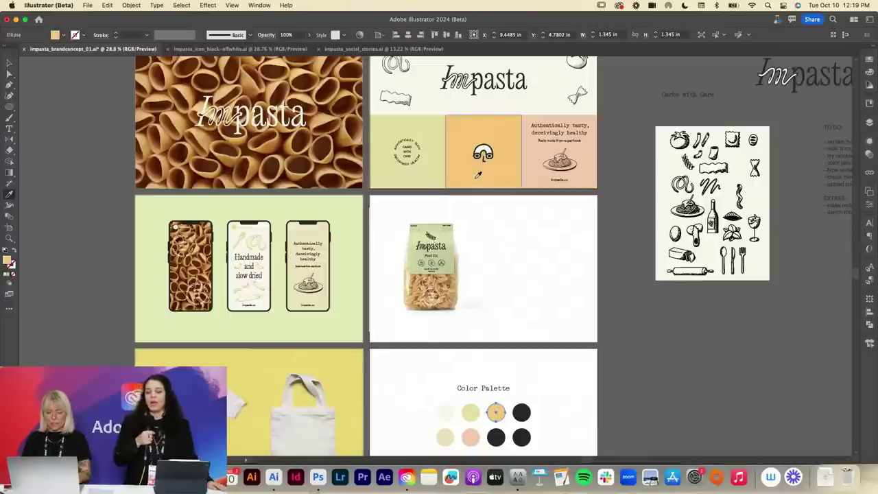
key("v")
key("v")
left_click(496, 437)
key("i")
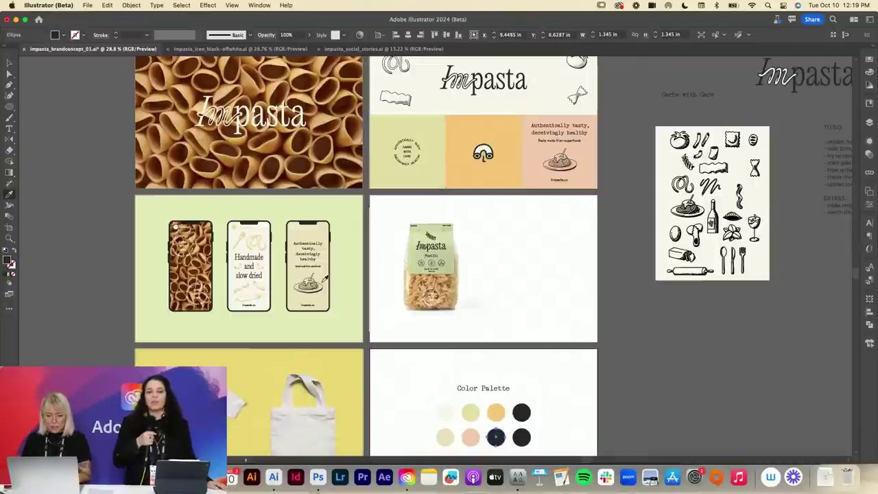
left_click(254, 234)
key("v")
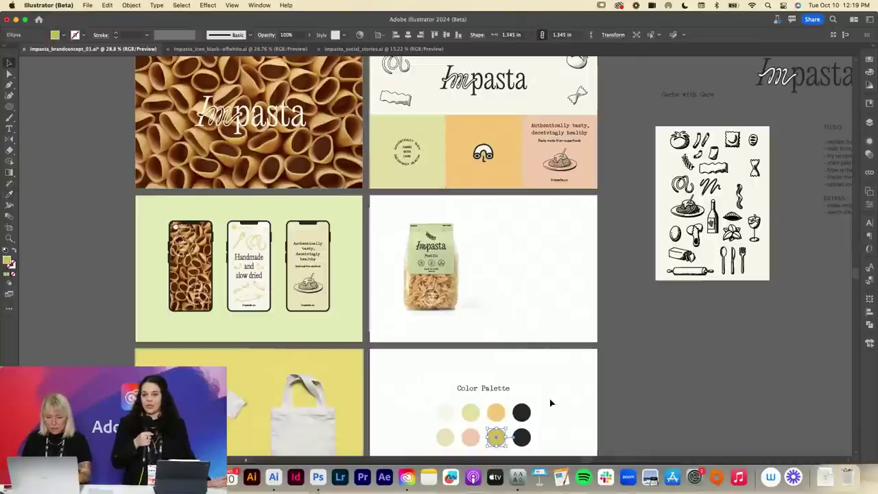
- Use the Eyedropper to give the fourth column's lower circle the dark colour of the Impasta lettering
left_click(551, 402)
left_click(523, 437)
key("i")
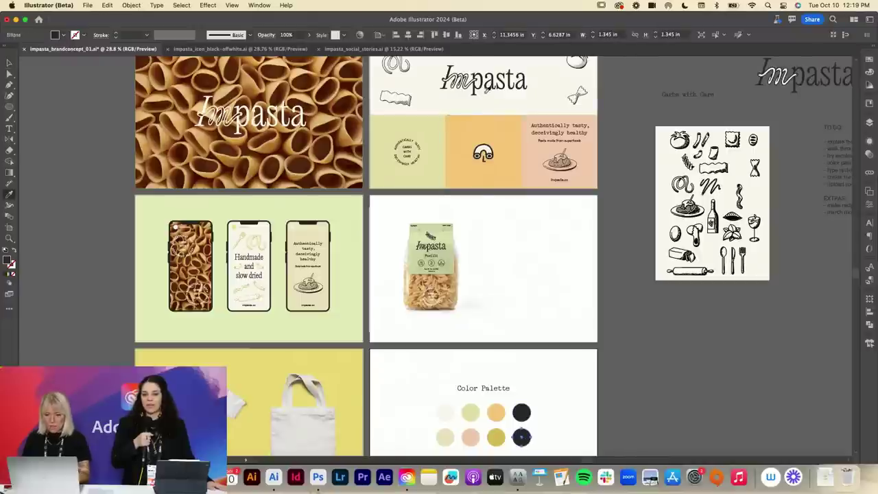
key("v")
- Sample browns from the pasta photos for the fourth column's upper circle, settle on a medium golden brown, and deselect it
left_click(523, 413)
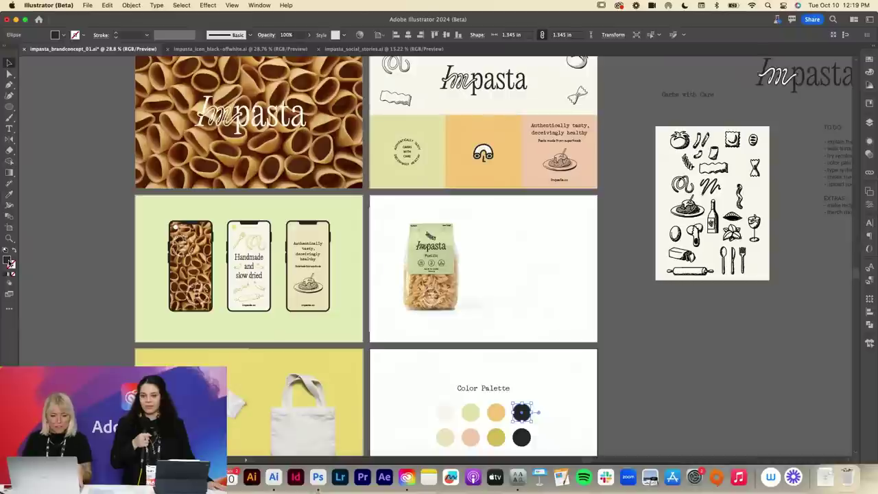
key("i")
left_click(207, 269)
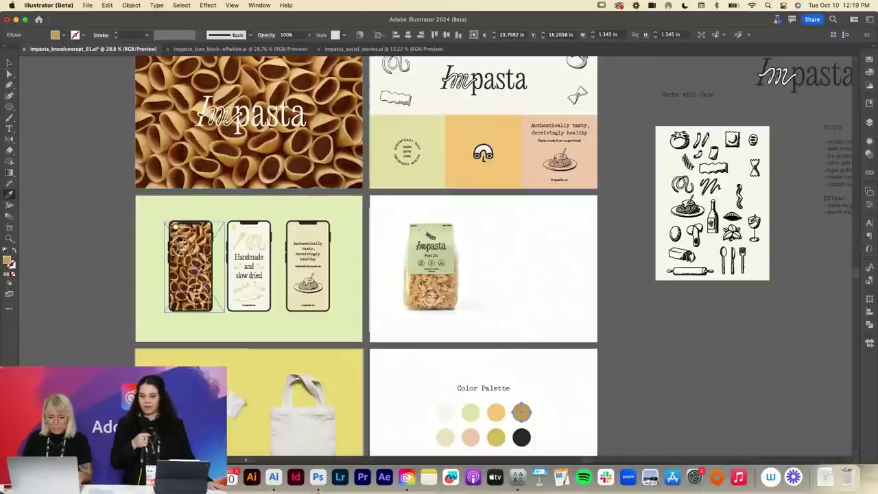
left_click(197, 270)
left_click(207, 262)
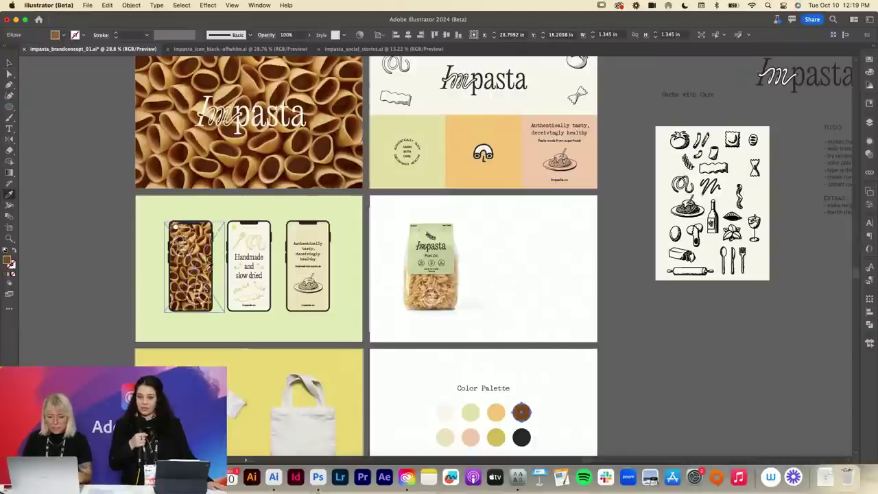
left_click(176, 273)
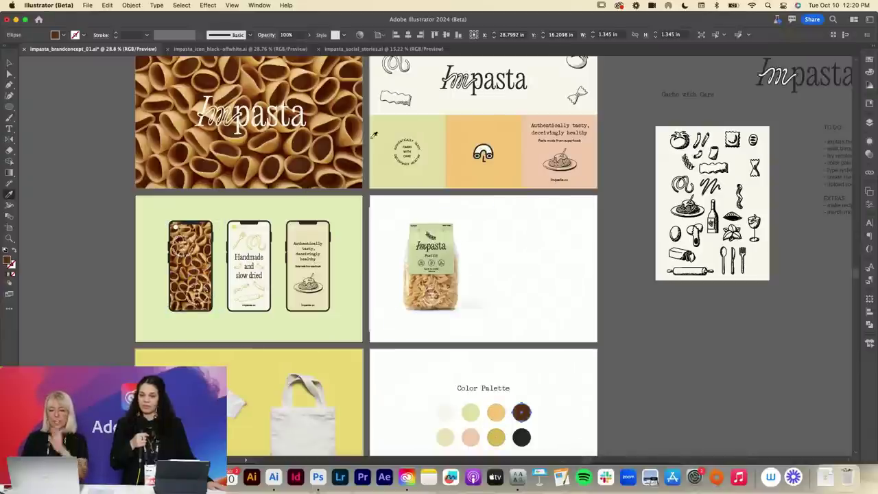
left_click(321, 167)
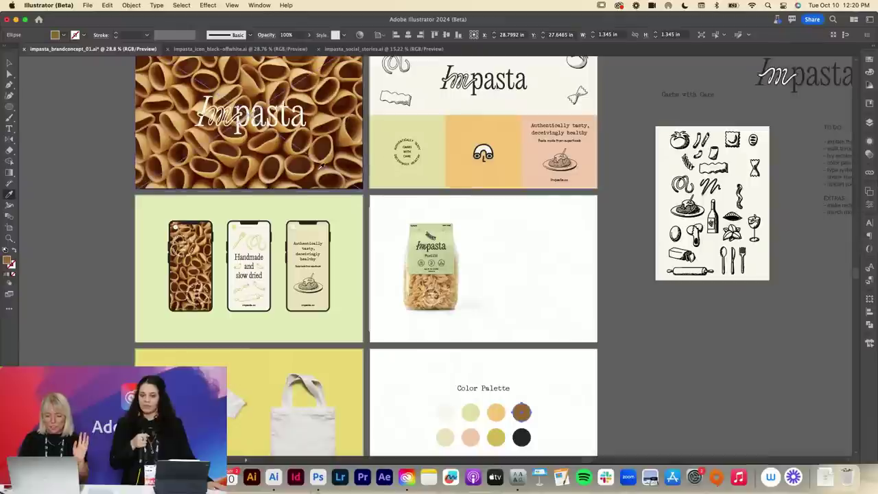
key("v")
left_click(584, 415)
- Group the eight colour circles, centre the group horizontally on the artboard, and deselect it
scroll(584, 416, "down", 3)
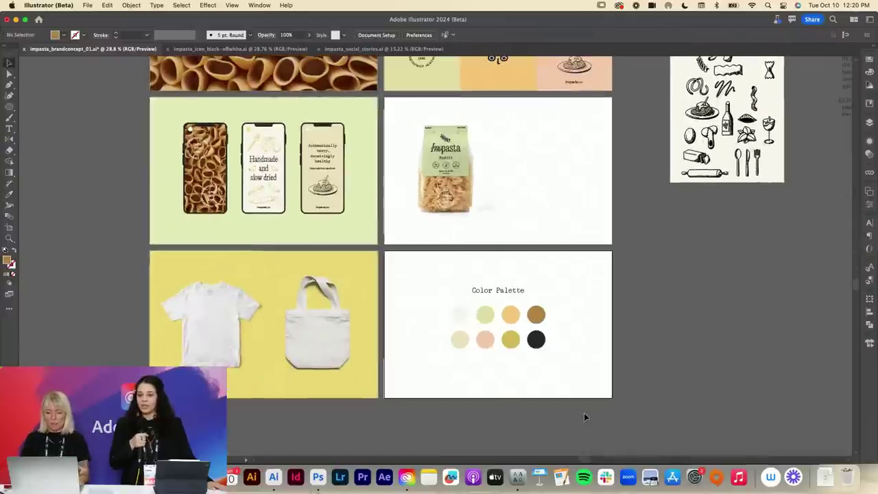
key("z")
left_click_drag(539, 332, 730, 327)
scroll(730, 327, "left", 3)
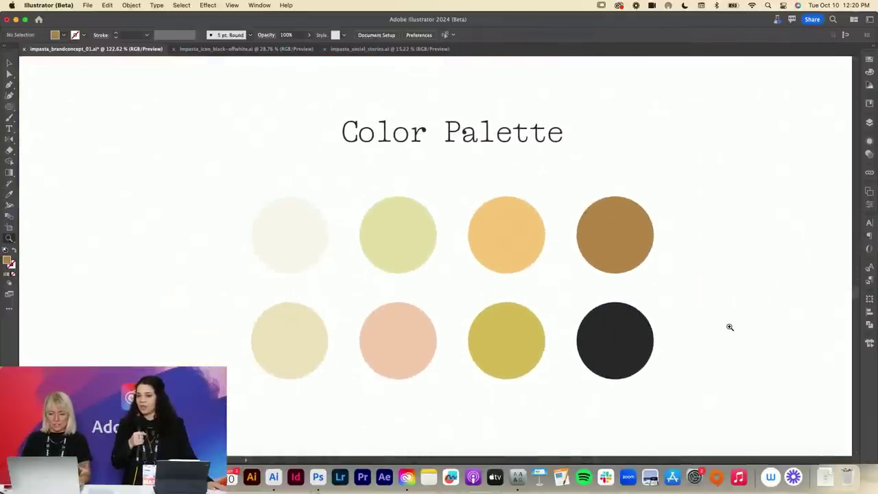
key("v")
left_click_drag(692, 213, 274, 358)
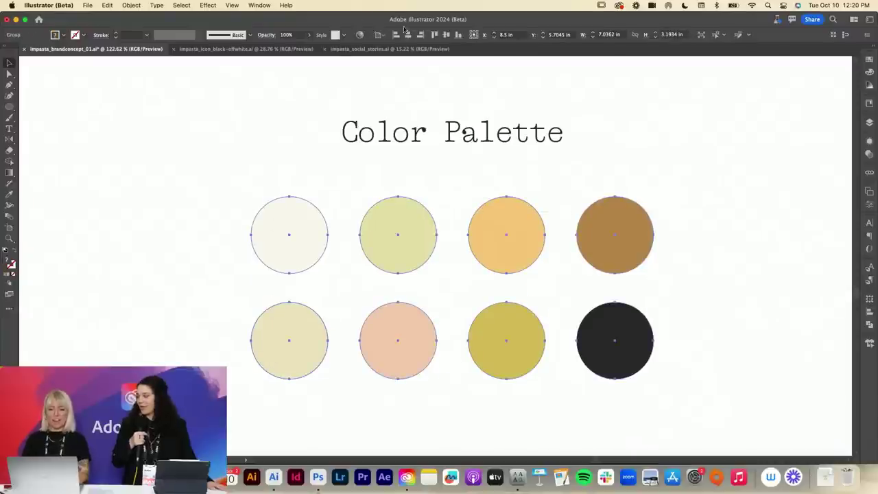
left_click(408, 36)
key("z")
left_click_drag(501, 198, 398, 212)
key("v")
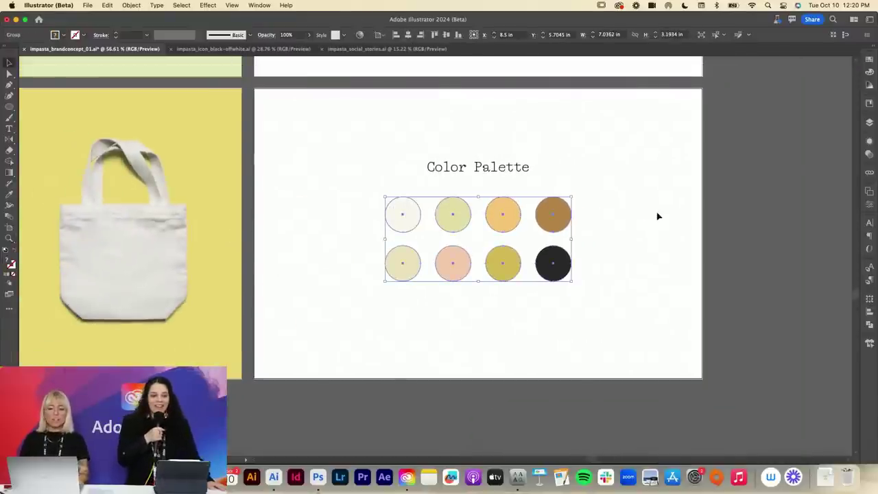
left_click(658, 216)
- Select everything sharing the phone board background's fill colour, recolour it with the green of the round tagline panel, and deselect
key("z")
left_click_drag(559, 225, 680, 226)
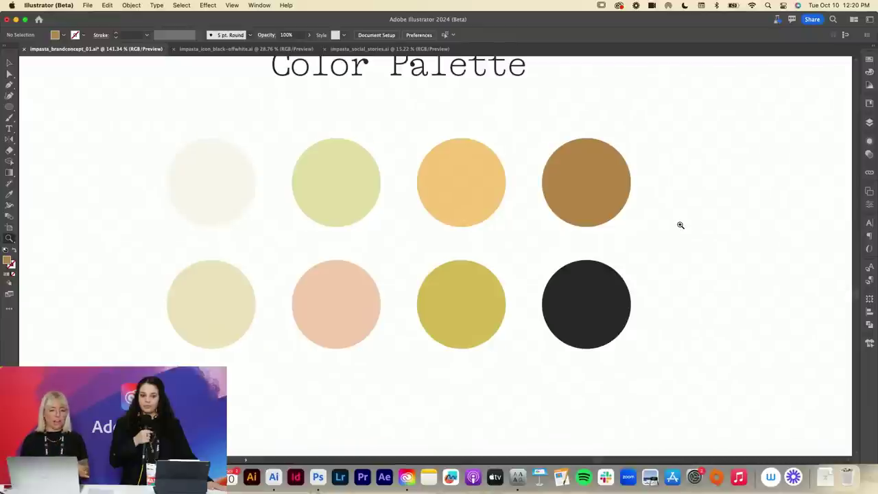
left_click_drag(680, 225, 232, 226)
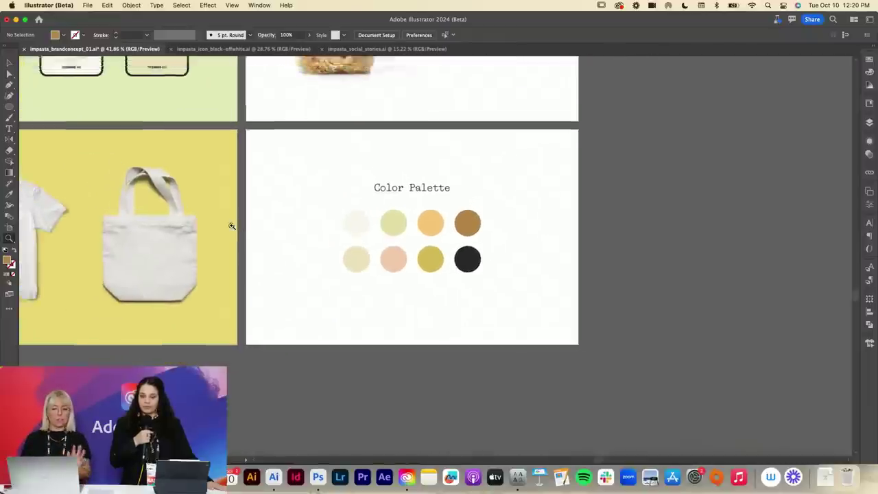
scroll(232, 226, "up", 10)
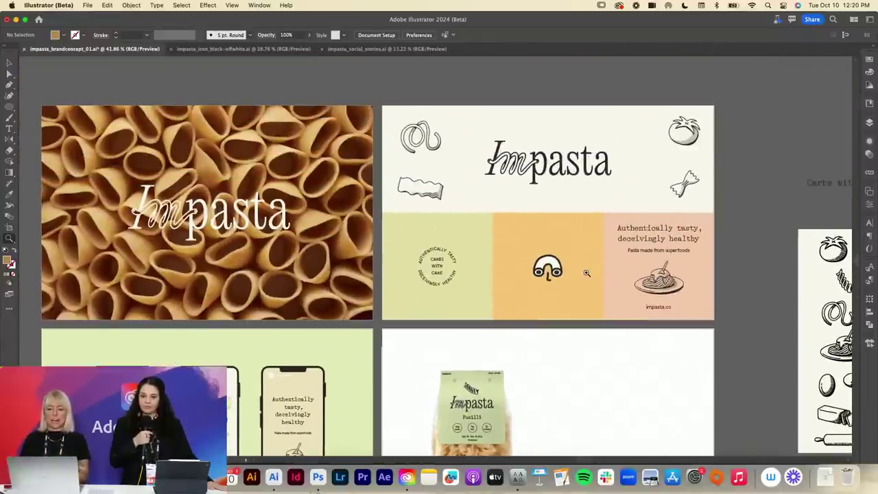
key("v")
scroll(584, 274, "down", 5)
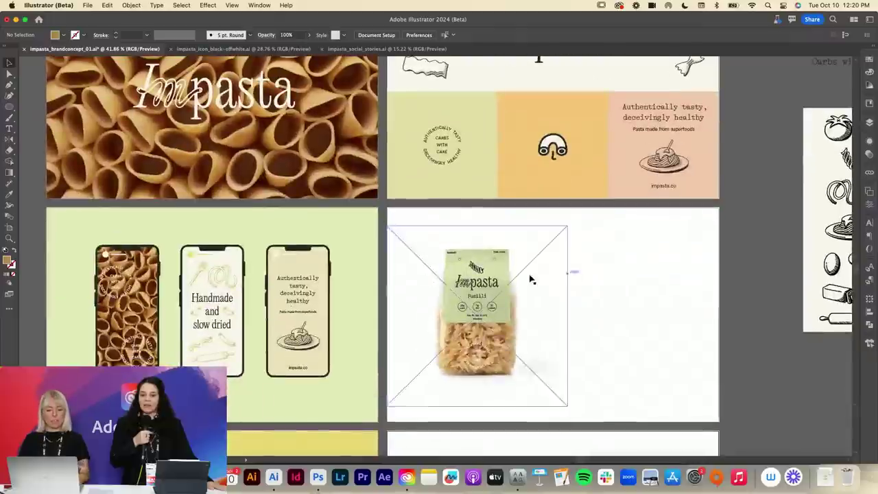
left_click(352, 276)
key("v")
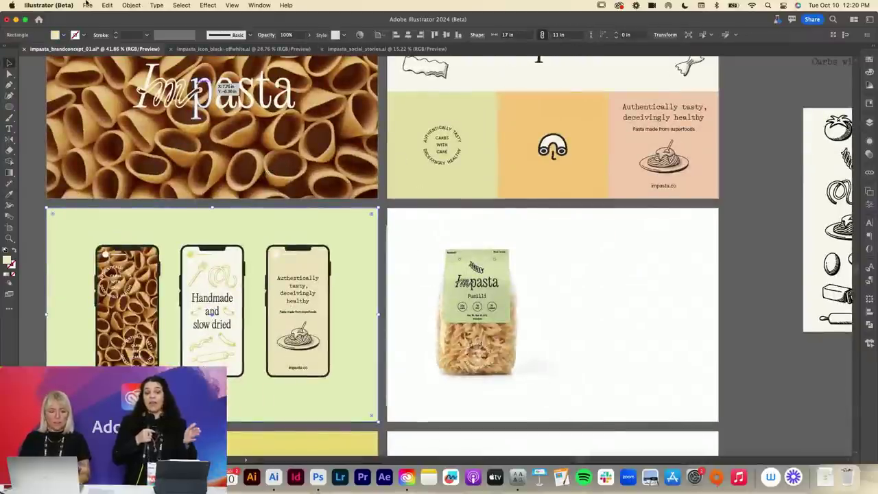
left_click(182, 5)
mouse_move(182, 99)
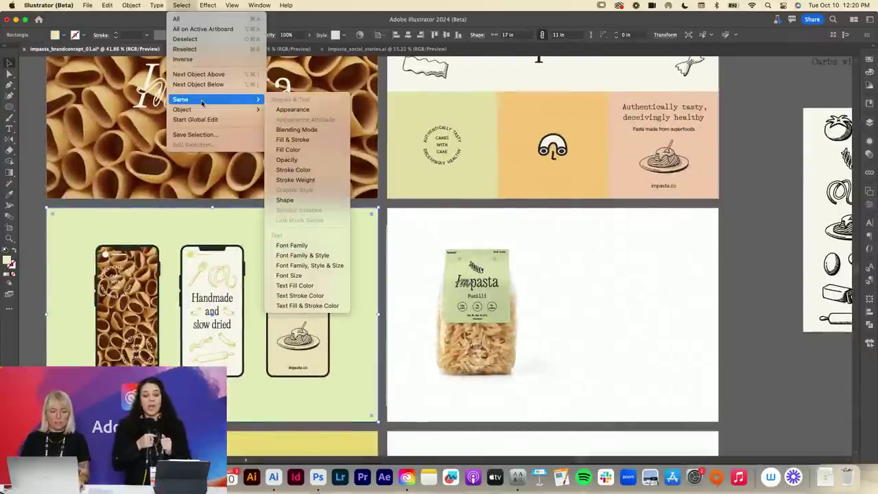
left_click(301, 150)
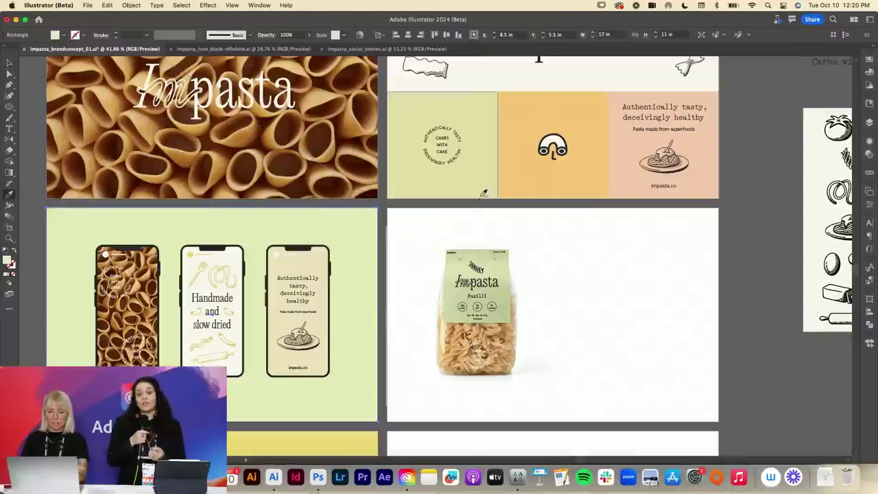
key("v")
left_click(554, 273)
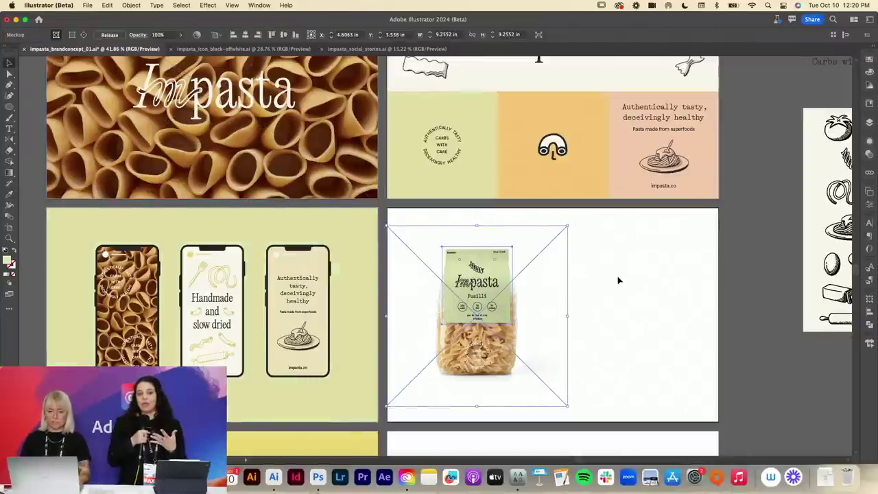
left_click(618, 280)
- Compare the recoloured phone board with the other brand boards and the colour palette
scroll(617, 280, "down", 3)
scroll(618, 280, "down", 2)
scroll(618, 280, "right", 1)
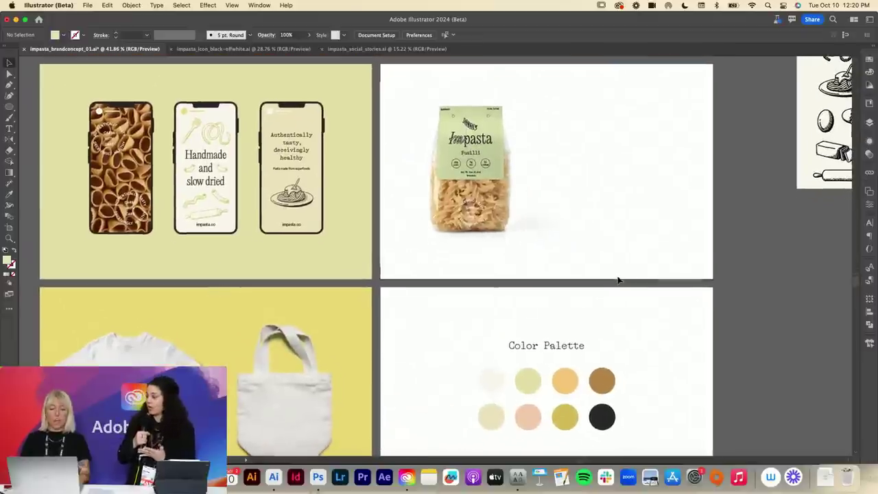
scroll(618, 280, "up", 4)
scroll(618, 280, "right", 1)
scroll(618, 280, "up", 4)
scroll(618, 279, "right", 2)
scroll(480, 343, "down", 12)
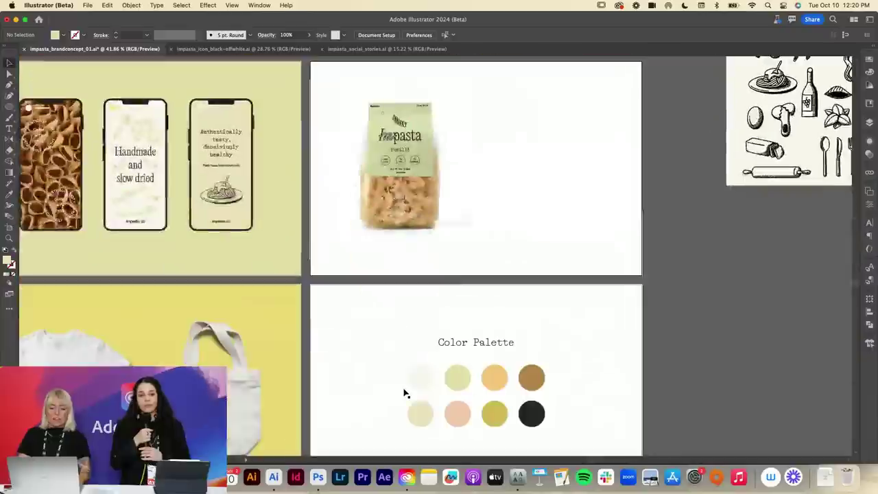
- Duplicate the Color Palette artboard into the space below the T-shirt and tote board, and delete the swatches from the copy
key("shift+o")
scroll(444, 365, "down", 3)
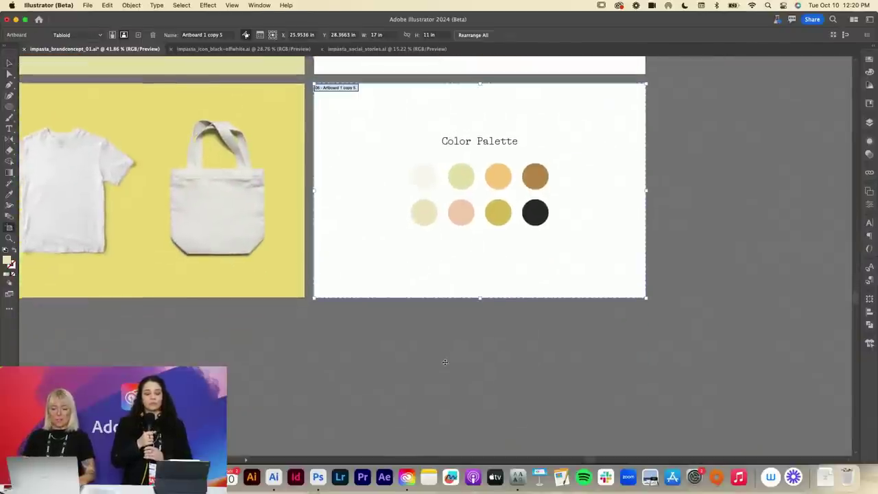
scroll(445, 362, "down", 2)
scroll(445, 362, "down", 1)
left_click_drag(460, 187, 215, 344)
key("v")
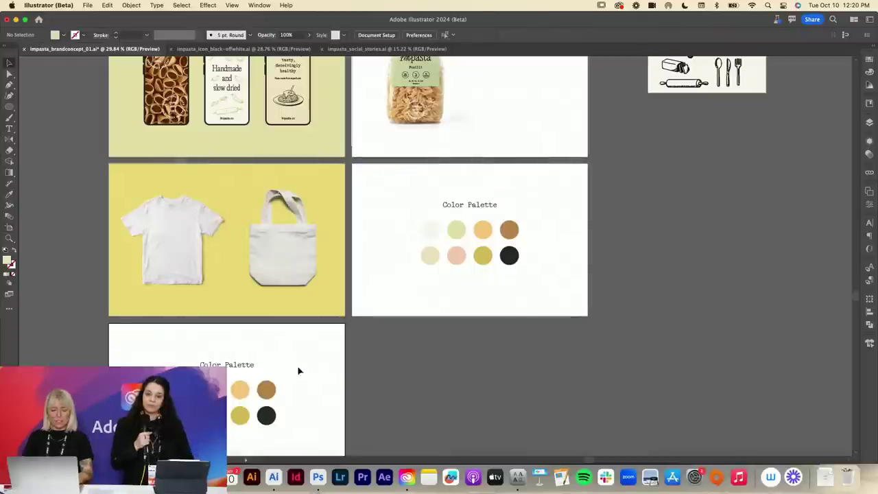
left_click_drag(298, 371, 175, 431)
key("Delete")
- Copy the Impasta text set in PP Editorial New from the logo explorations and paste it onto the new artboard
scroll(436, 256, "up", 4)
scroll(211, 184, "up", 10)
scroll(212, 184, "left", 10)
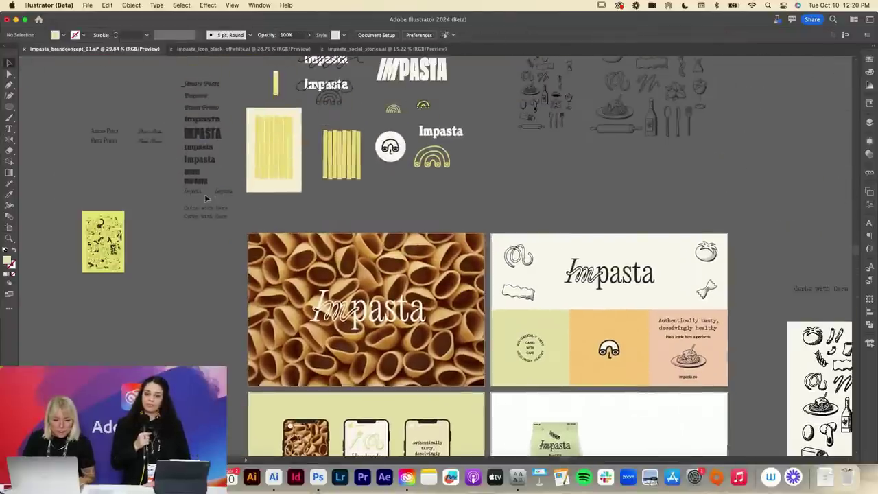
left_click(200, 193)
scroll(199, 195, "down", 10)
key("z")
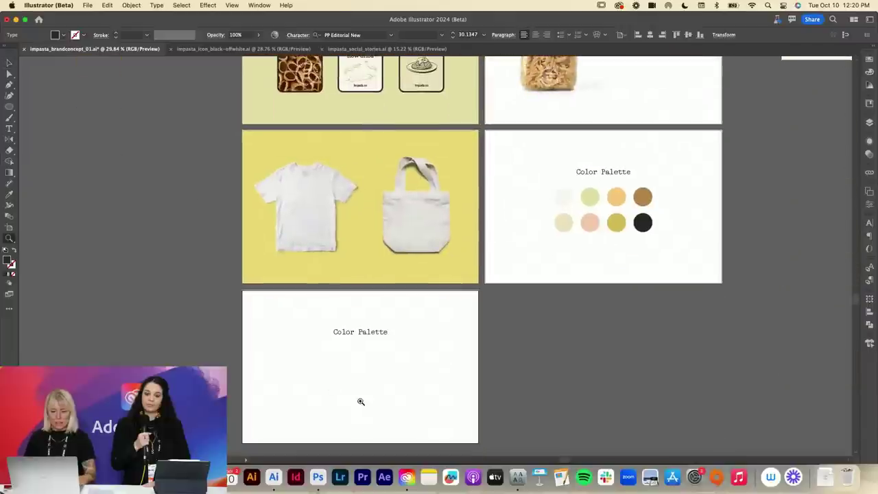
left_click_drag(300, 353, 474, 353)
left_click_drag(384, 363, 343, 367)
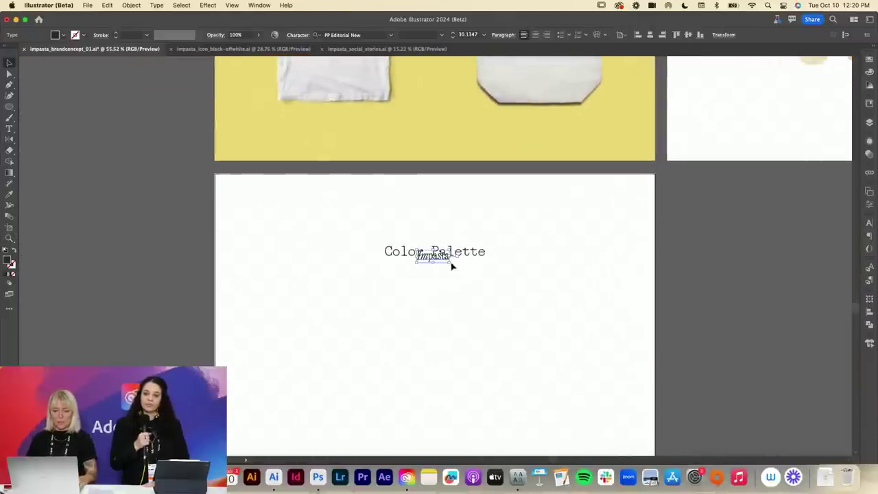
- Enlarge the pasted Impasta text to about 65 pt below the title, and set the Color Palette title to left alignment
left_click_drag(451, 261, 372, 352)
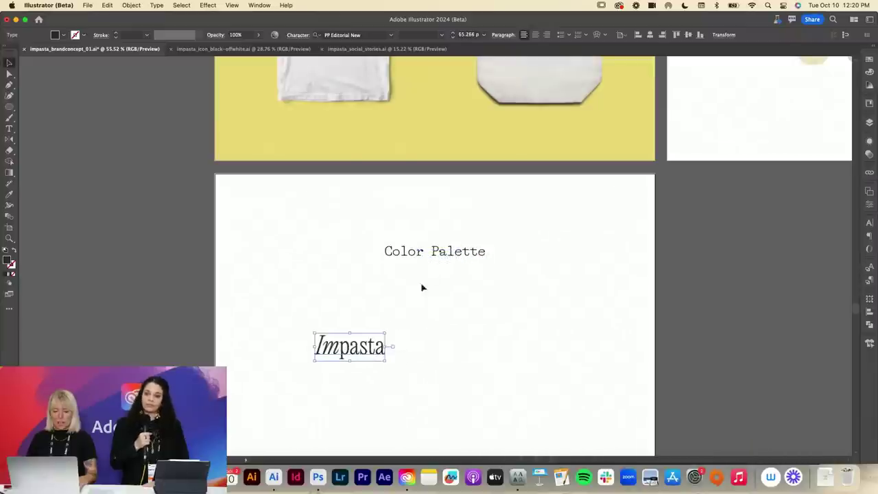
left_click(447, 254)
left_click(525, 35)
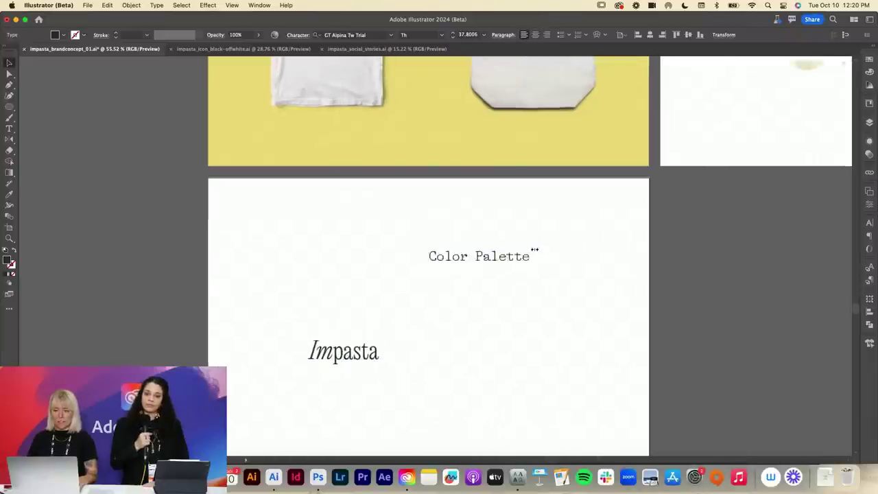
- Copy the impasta.co text set in HK Grotesk from the phone mockup and paste it onto the new artboard
scroll(533, 249, "up", 10)
key("a")
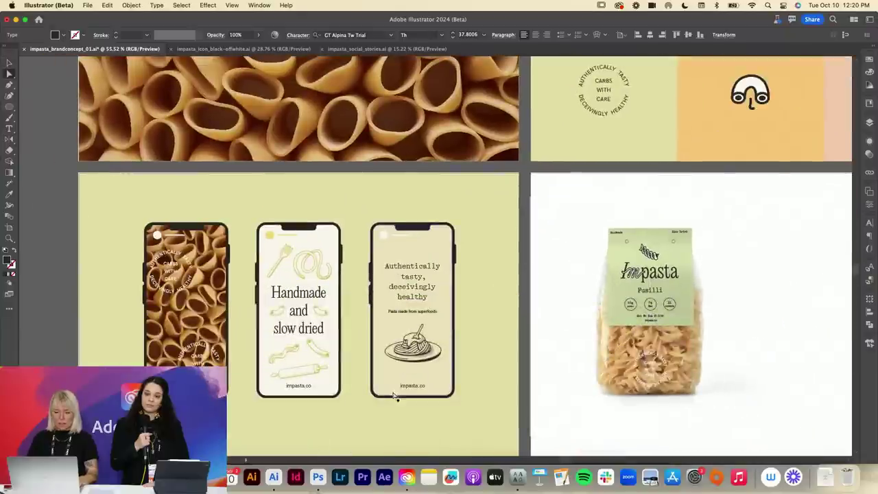
scroll(412, 389, "down", 10)
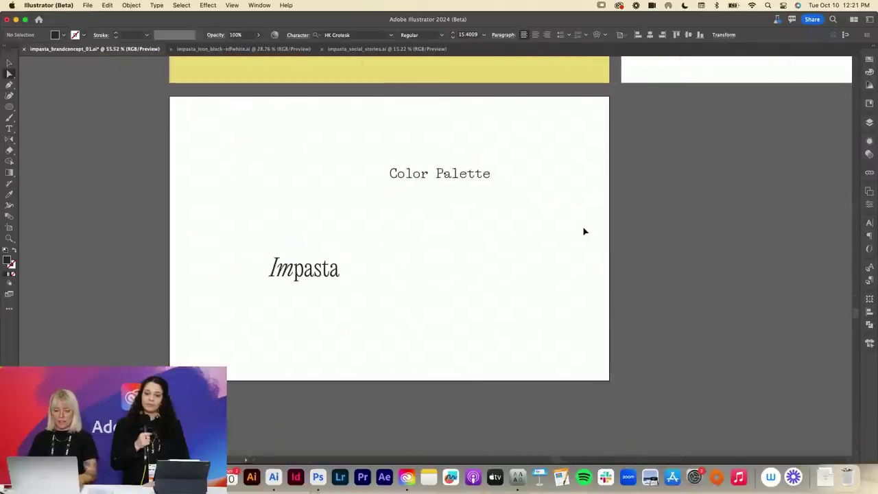
key("super+v")
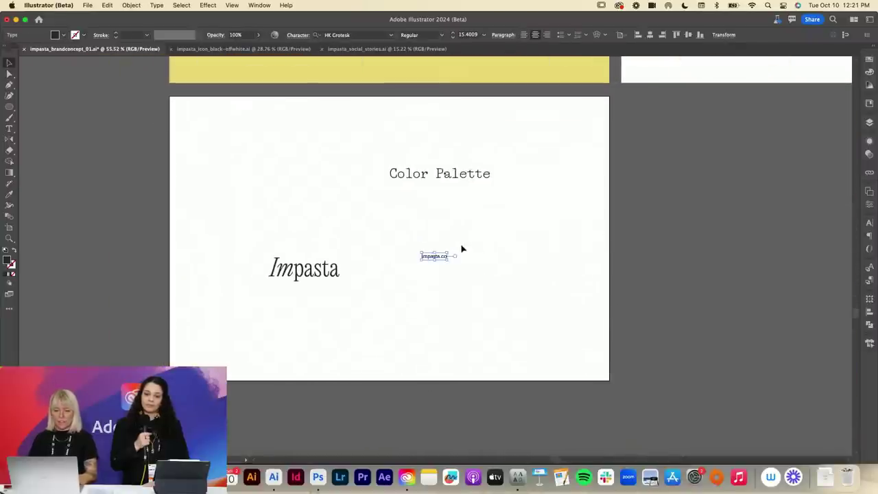
- Left-align the impasta.co text and place it near the artboard's lower-left corner, with the Impasta text above it near the left edge
left_click(462, 248)
left_click(441, 258)
left_click(441, 258)
left_click(439, 257)
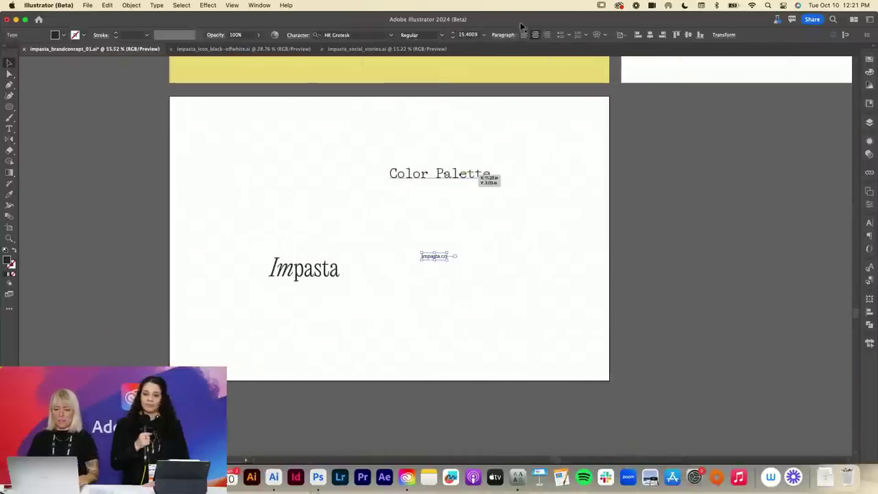
left_click(524, 35)
left_click(479, 281)
left_click_drag(453, 257, 218, 364)
left_click_drag(333, 269, 276, 231)
- Replace the Impasta text with "Editorial New is the headline font." in PP Editorial New Ultralight
double_click(266, 233)
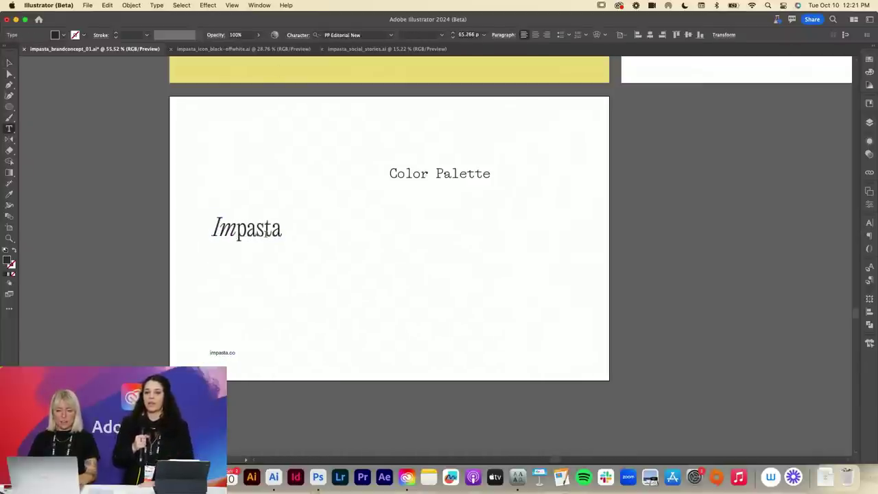
key("super+a")
type("Edito")
key("super+a")
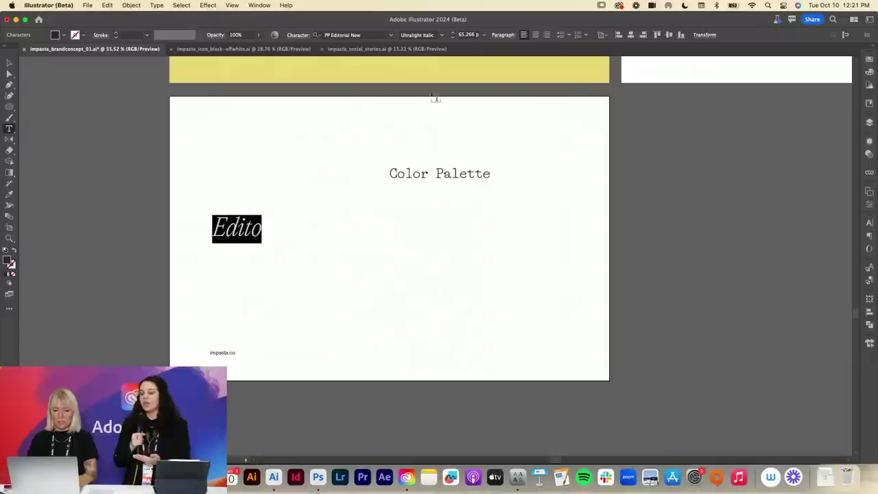
left_click(441, 35)
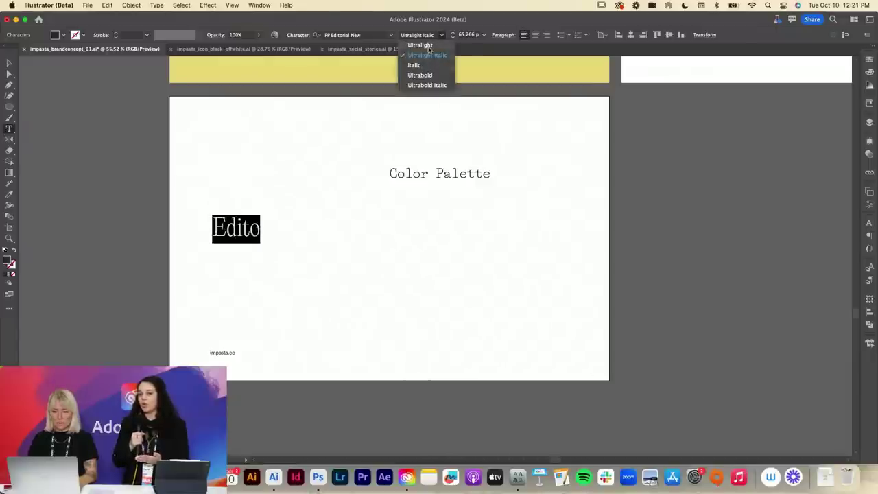
left_click(420, 45)
key("Right")
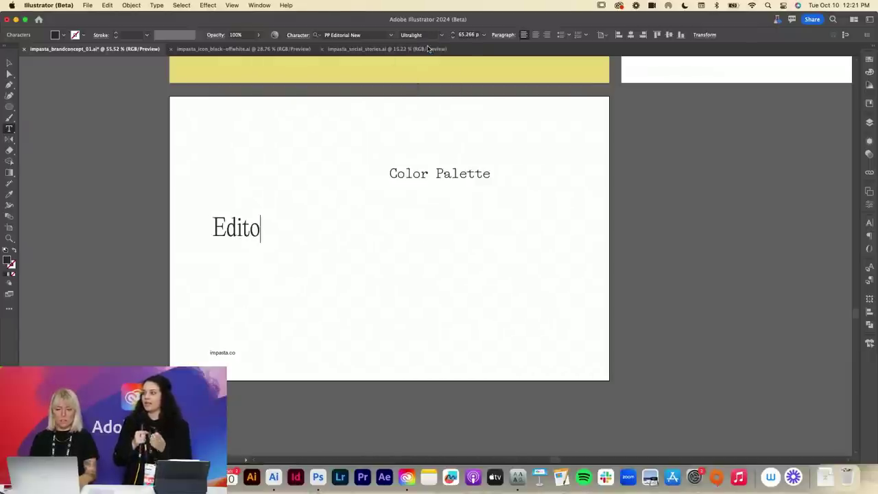
type("rial New is")
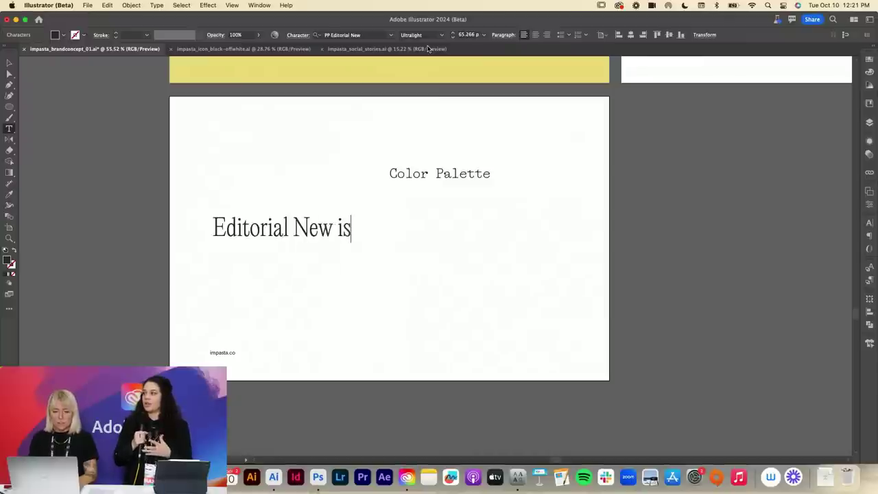
type(" the headlin")
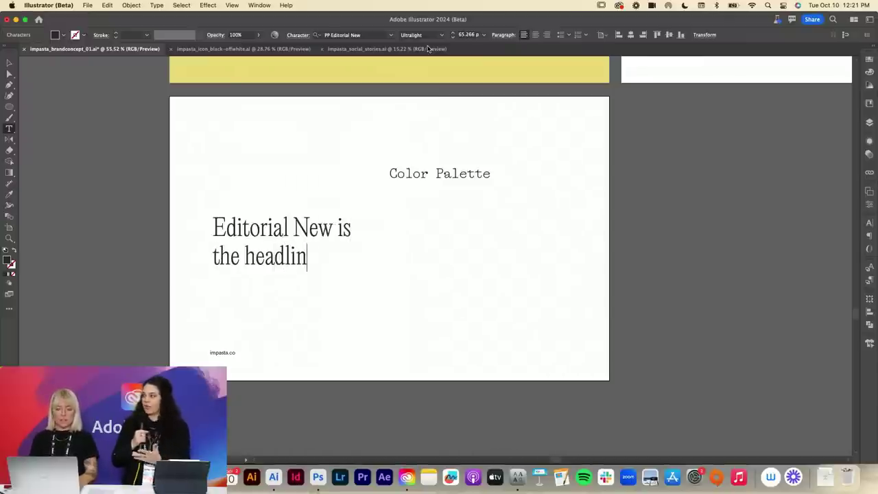
type("e font.")
key("Escape")
left_click(501, 245)
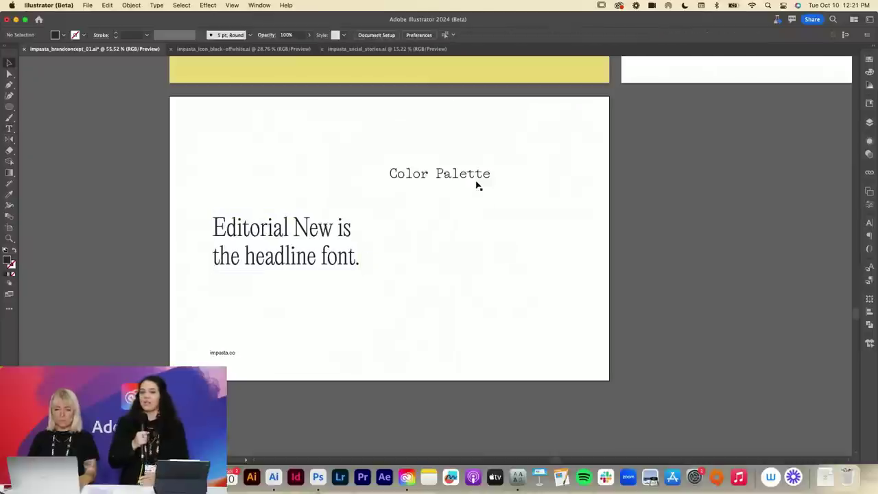
- Move the Color Palette title directly under the headline, flush with its left edge, and reduce it to 22 pt
left_click_drag(476, 182, 280, 284)
left_click(453, 37)
left_click(454, 37)
left_click(453, 37)
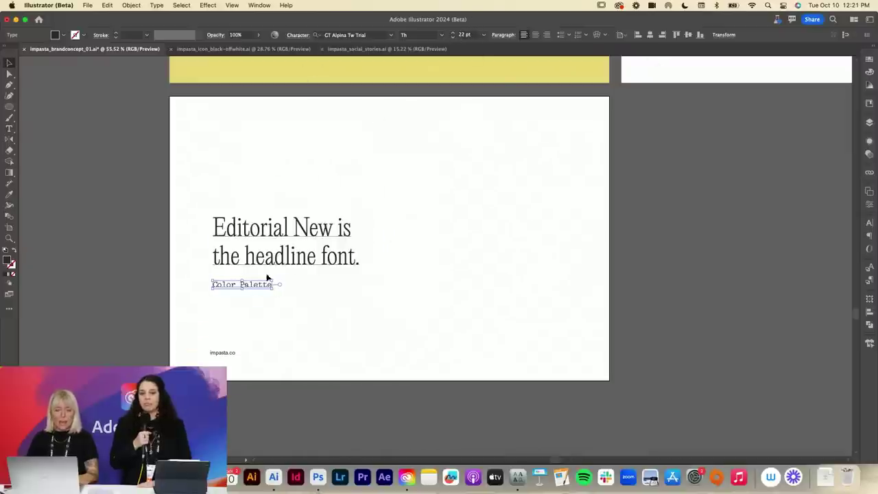
- Replace the Color Palette text with "GT Alpina Thin is the subhead font."
double_click(264, 283)
key("super+a")
type("GT ")
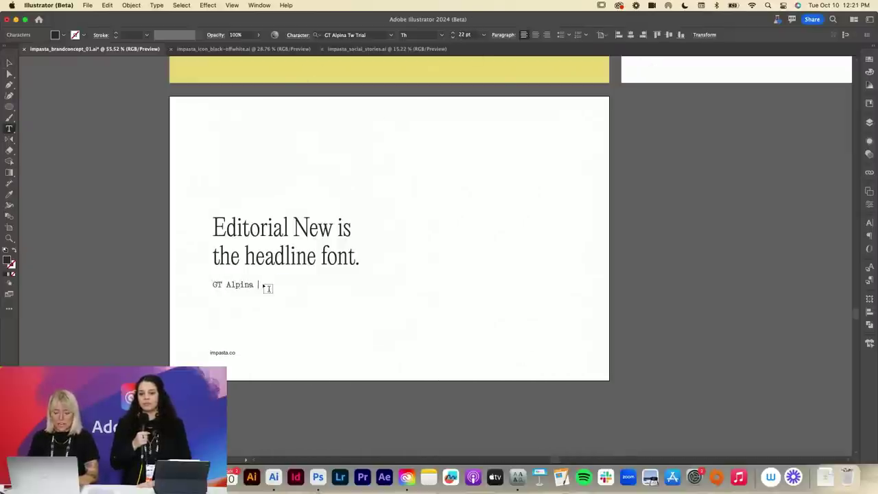
type("Alpina Thin is the subhead font")
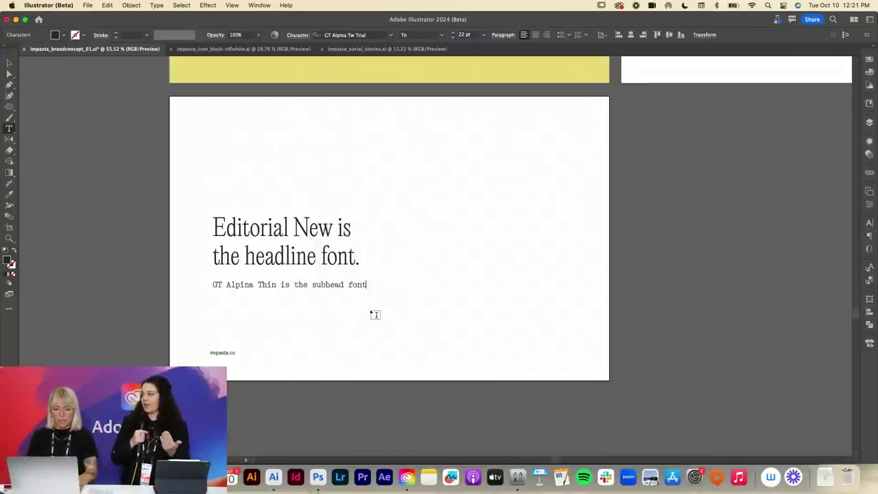
type(".")
key("Escape")
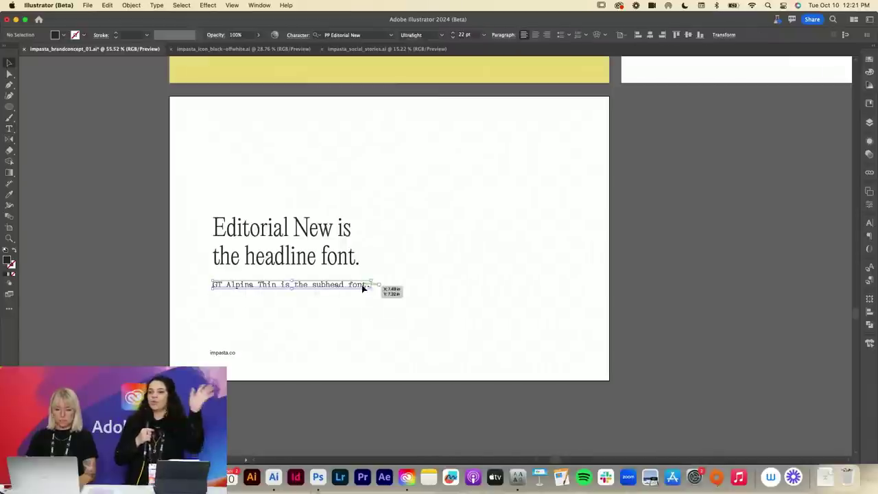
- Reduce the subhead line's font size to 20 pt
left_click(364, 286)
left_click(453, 37)
left_click(453, 38)
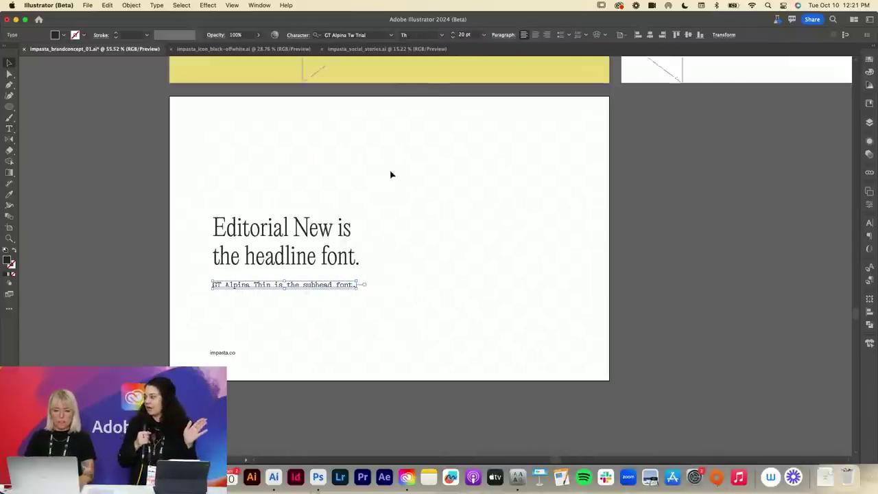
- Draw an area text box filled with placeholder copy directly under the subhead line, flush with its left edge
key("z")
left_click_drag(269, 329, 290, 329)
key("t")
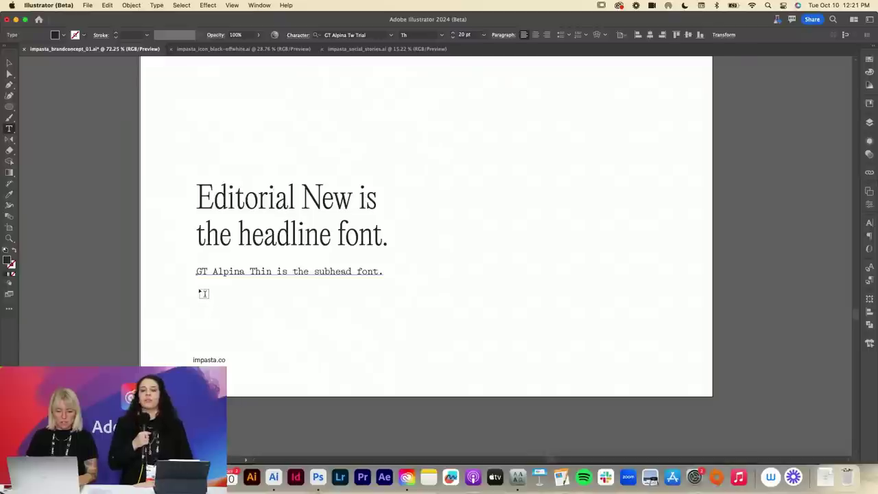
left_click_drag(197, 290, 407, 337)
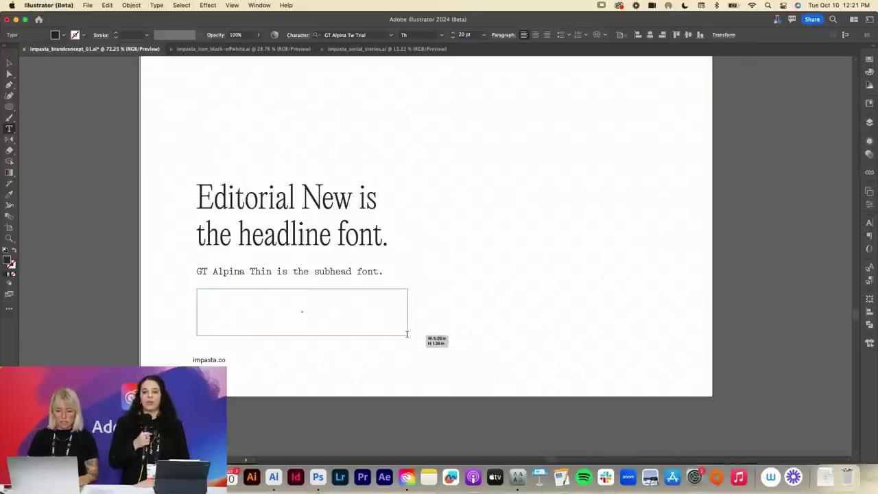
key("Escape")
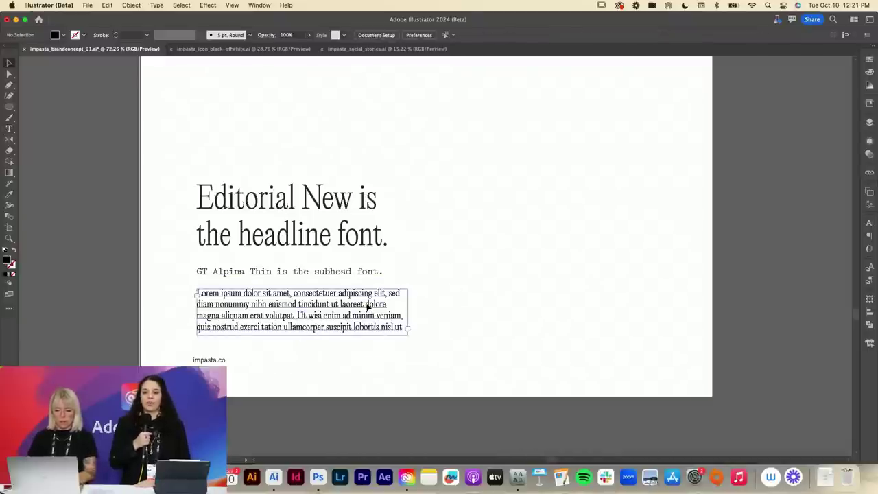
- Match the placeholder paragraph's text style to the impasta.co line in HK Grotesk and set its weight to Light
key("i")
left_click(209, 359)
key("v")
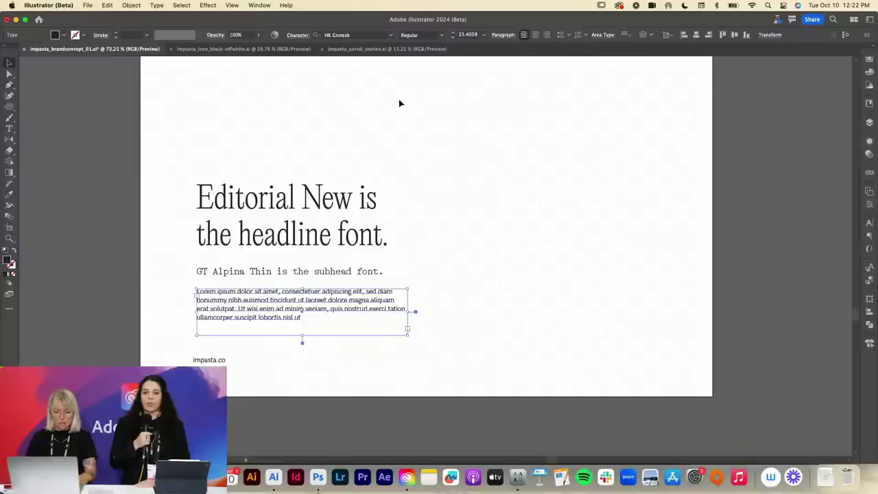
left_click(442, 34)
left_click(419, 44)
- Insert "HK Grotesk is the body copy font." at the start of the placeholder paragraph
key("t")
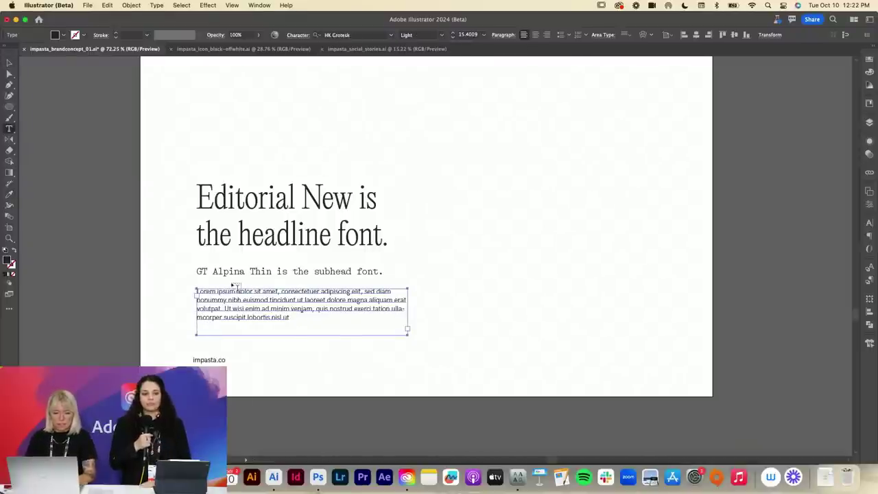
left_click(197, 291)
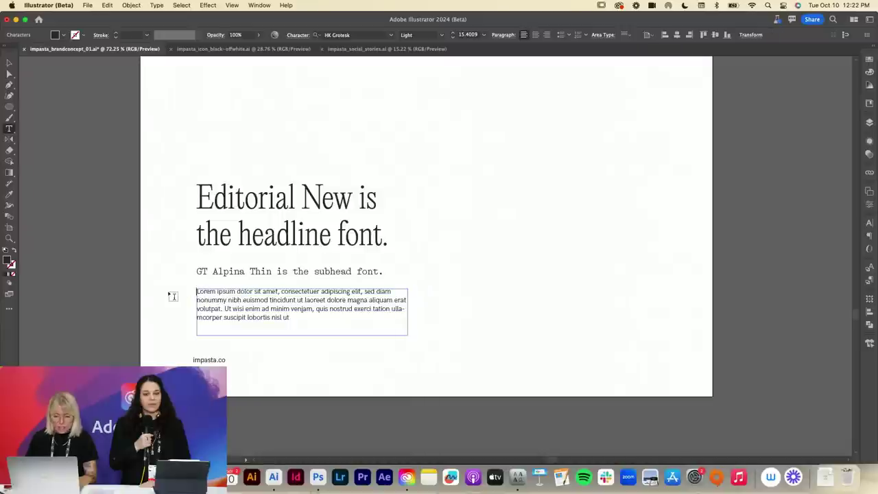
type("HK Grote")
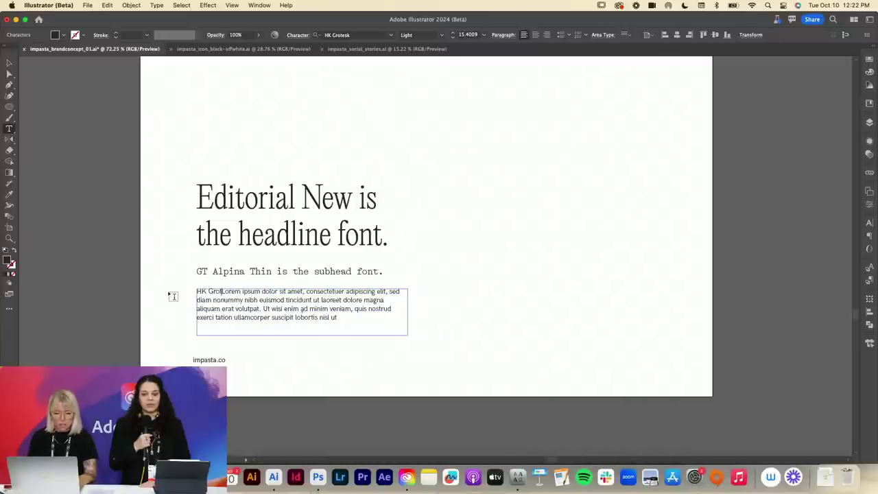
type("sk")
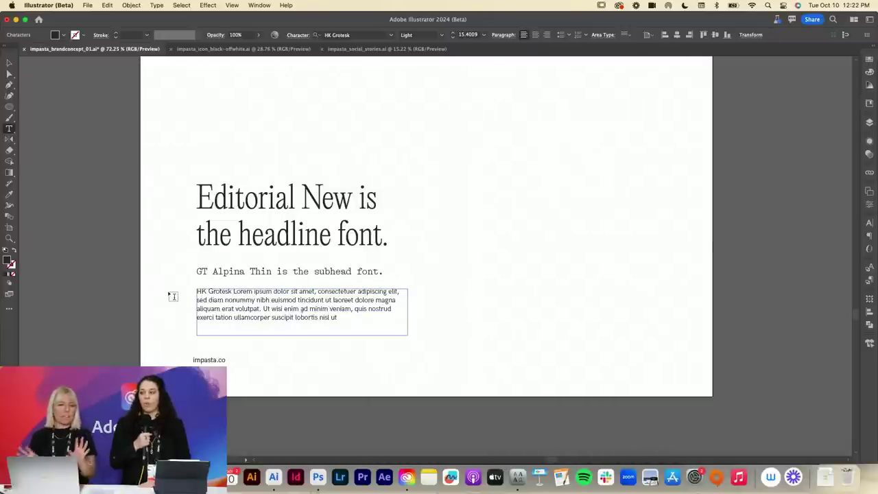
scroll(173, 296, "up", 5)
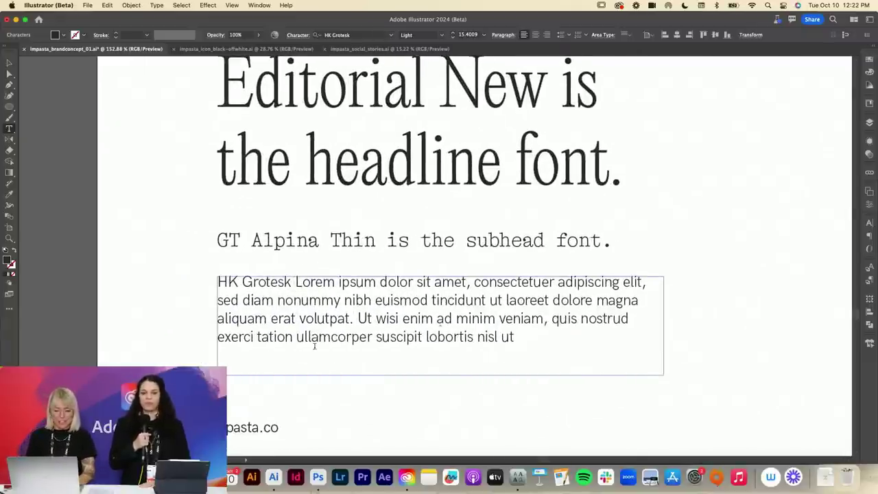
type("is the body cop")
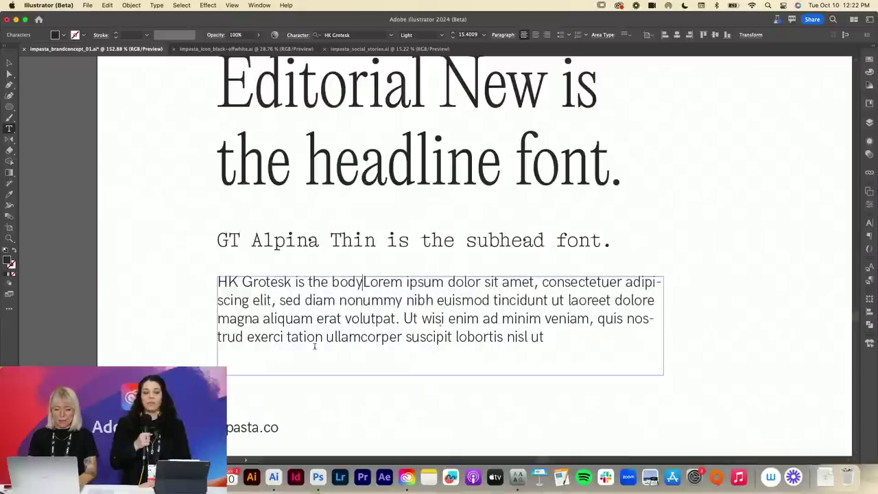
type("y font.")
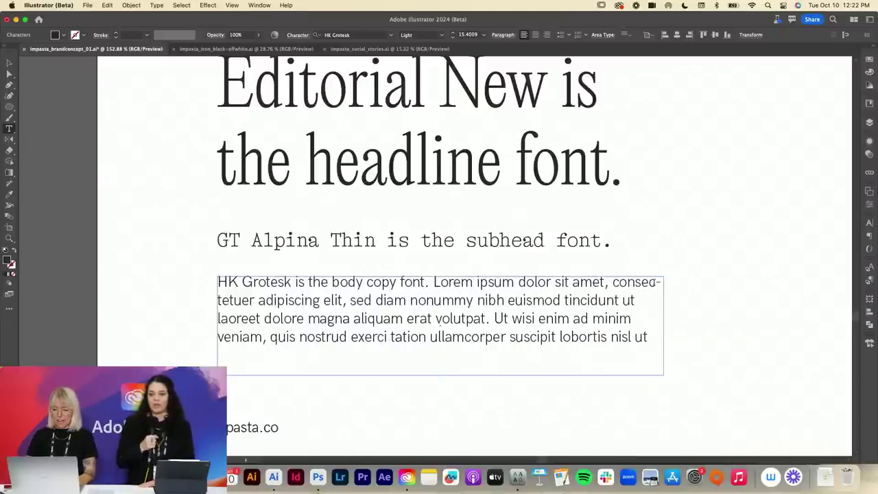
key("Escape")
left_click(734, 297)
key("super+0")
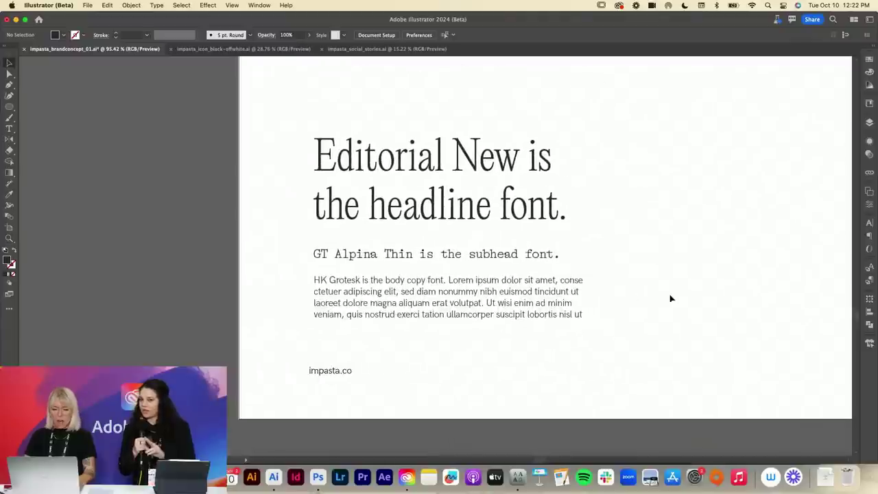
- Replace the impasta.co text with "HK GROTESK REGULAR IS A CALL TO ACTION FONT."
left_click(328, 371)
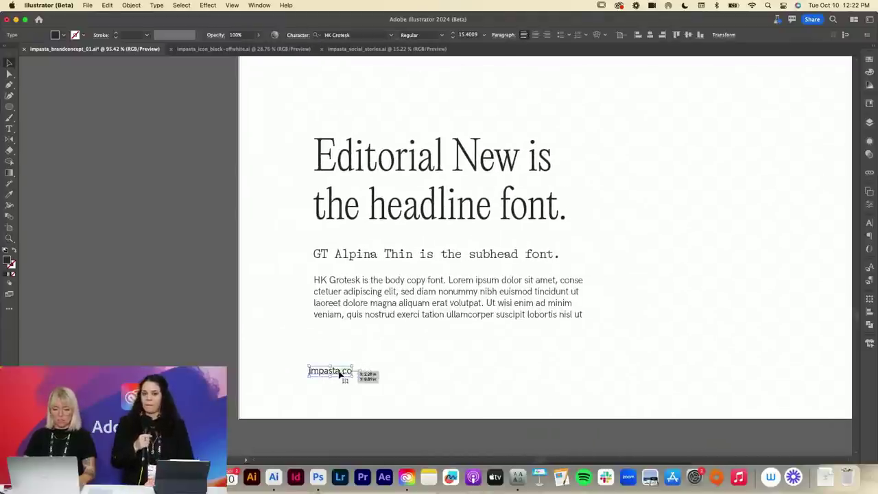
double_click(330, 371)
double_click(329, 371)
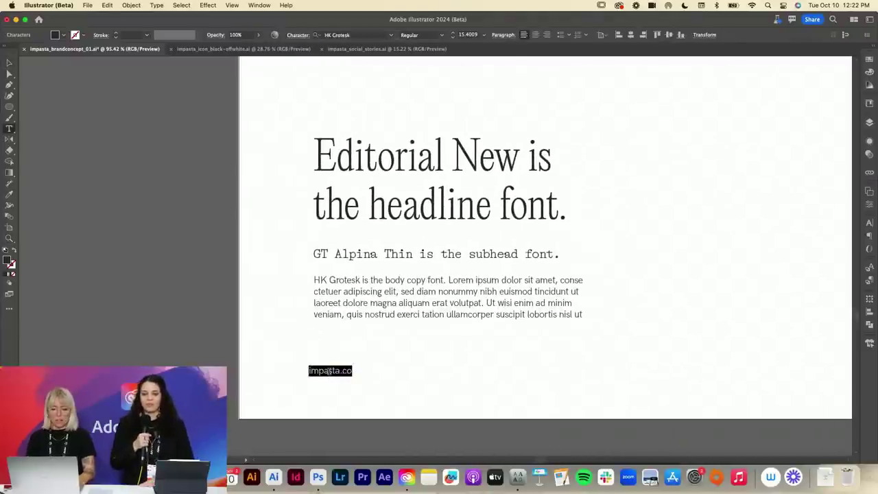
type("HK GROTESK REG")
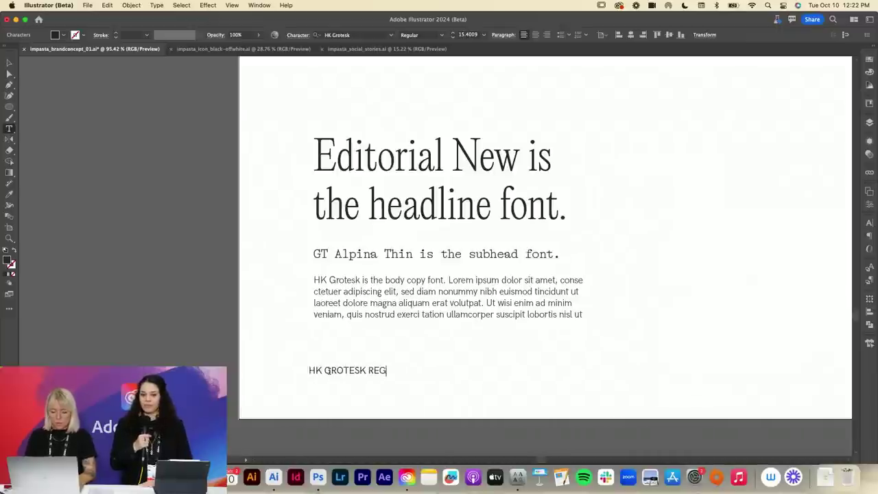
type("CALL TO ACTION FONT.")
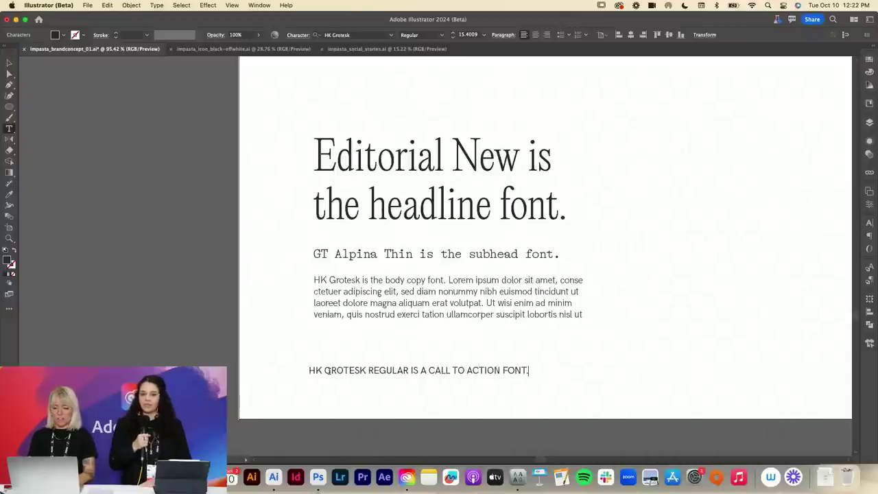
key("super+a")
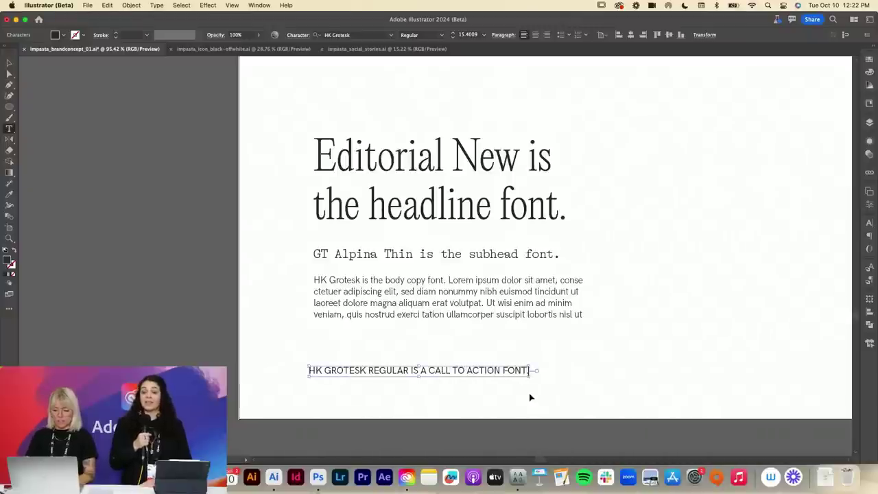
- Widen the call-to-action line's tracking, scale it down to about 12.4 pt and place it just below the body copy
key("Escape")
key("alt+Right")
key("alt+Right")
key("alt+Right")
key("alt+Right")
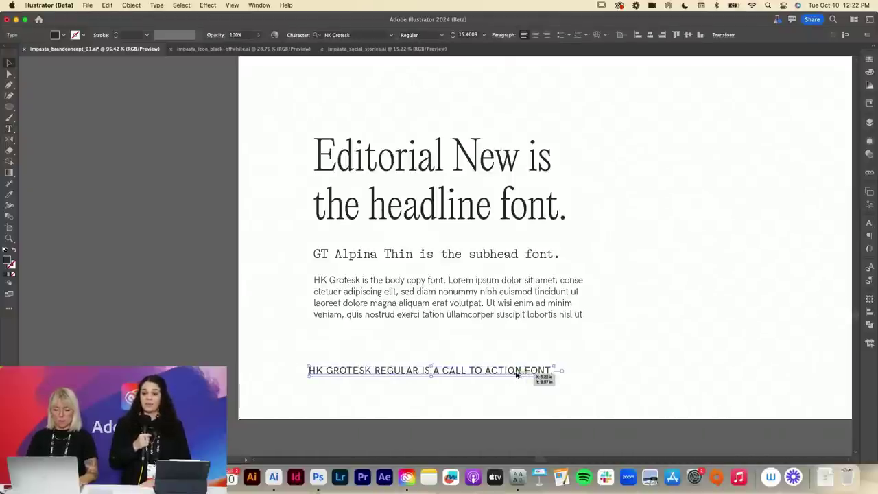
left_click_drag(560, 377, 486, 346)
left_click(494, 381)
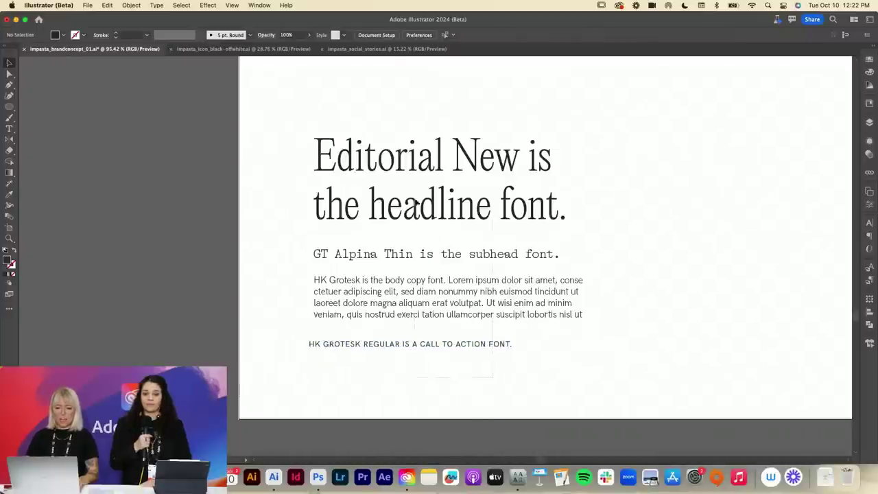
- Left-align the headline, subhead, body and call-to-action texts and shift them together to the right on the artboard
key("super+a")
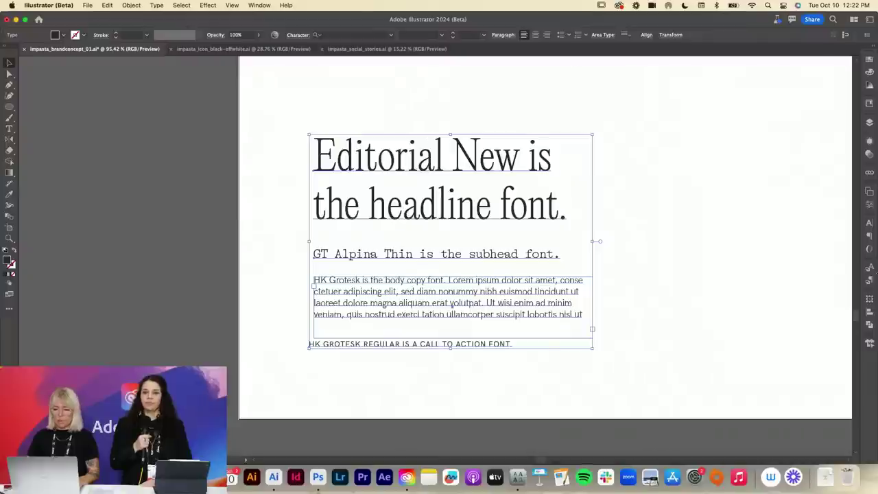
left_click(870, 324)
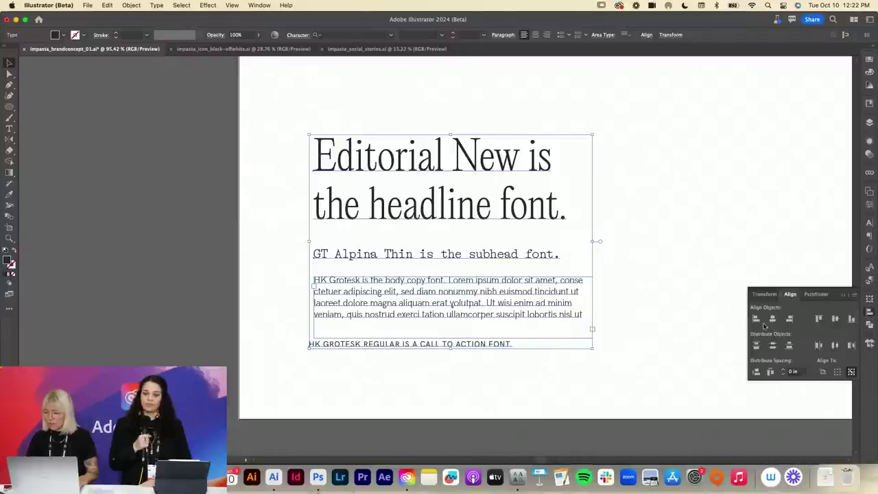
left_click(756, 318)
scroll(367, 281, "down", 3)
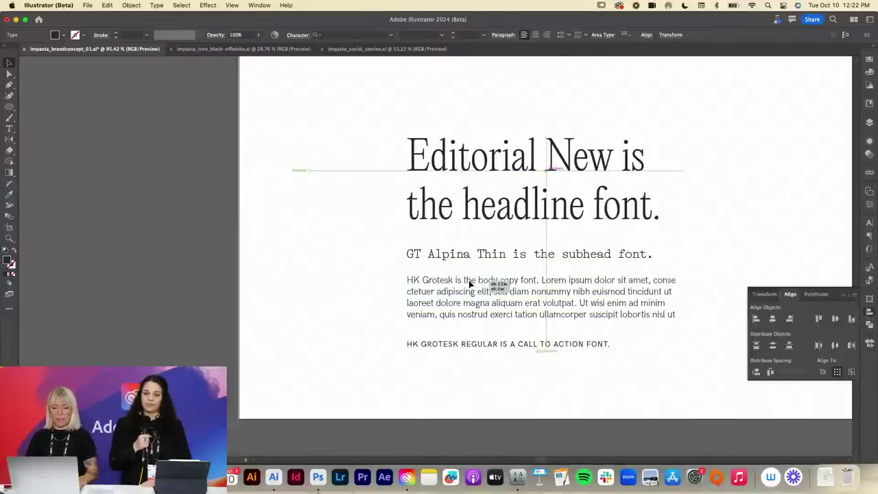
scroll(413, 284, "up", 2)
left_click(367, 261)
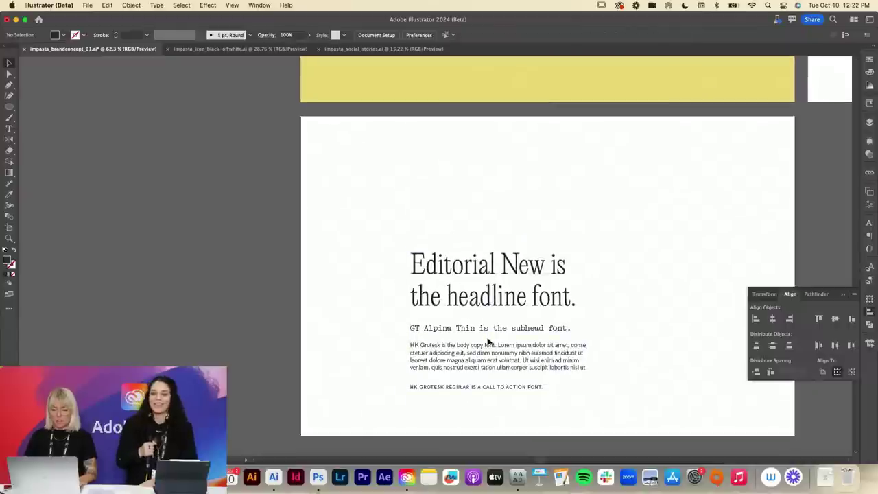
- Duplicate the call-to-action line to the left of the headline and replace the copy's text with "HEADLINE"
left_click_drag(483, 393, 386, 261)
double_click(384, 259)
key("super+a")
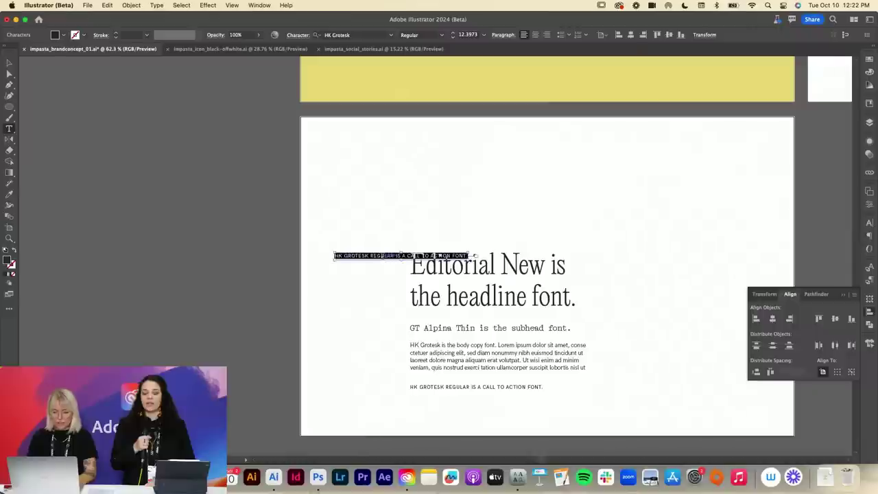
type("A")
type("N")
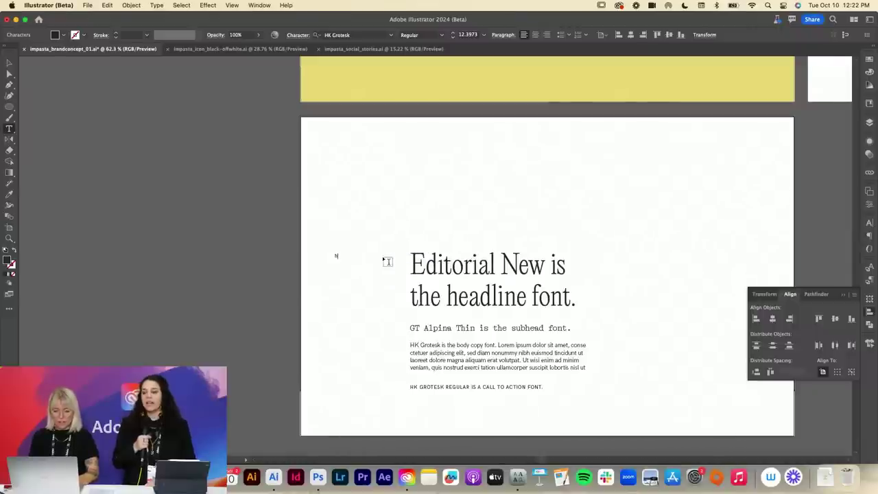
type("ADLINE")
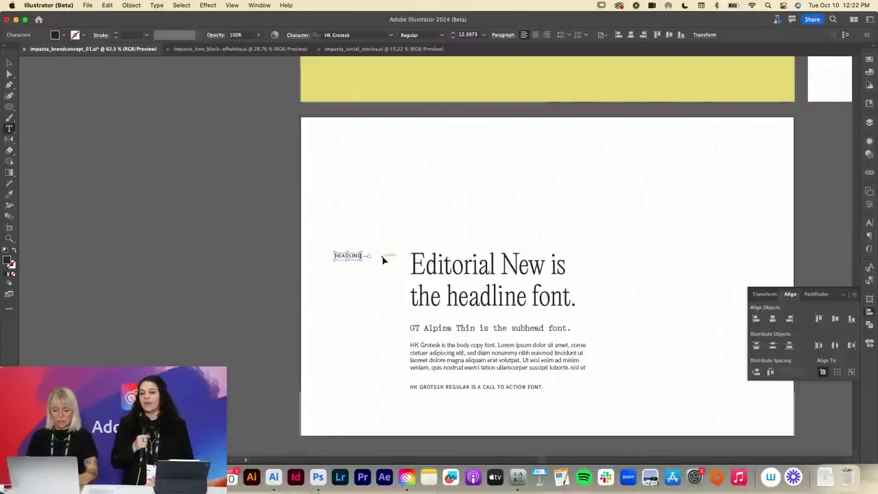
key("Escape")
- Duplicate the HEADLINE label straight down beside the subhead line and change the copy's text to "SUBHEAD"
left_click_drag(353, 256, 349, 328)
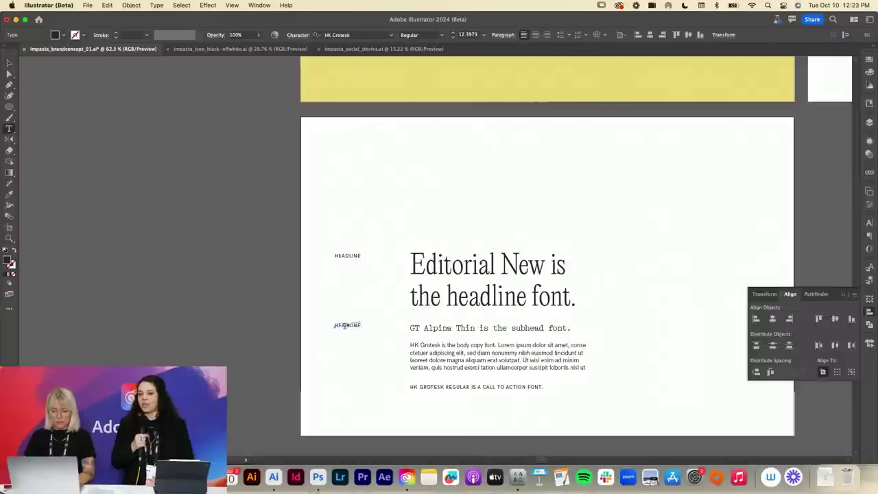
double_click(345, 326)
type("SUBHEAD")
key("Escape")
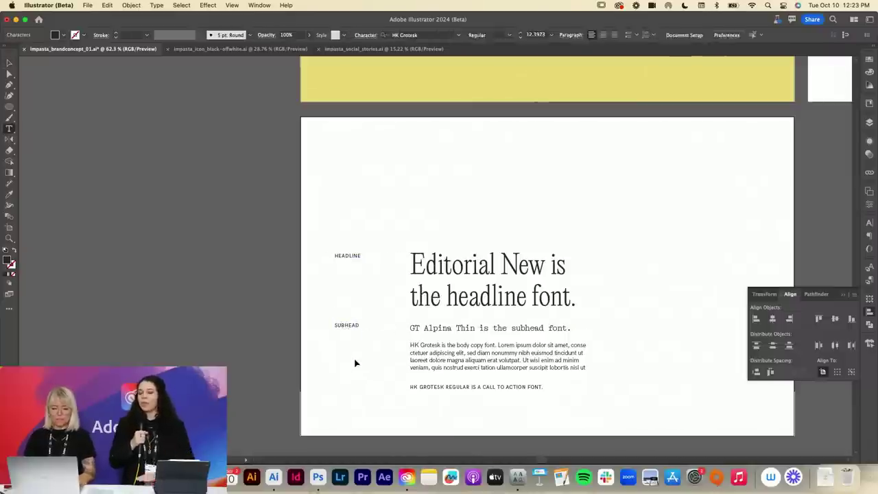
- Duplicate the SUBHEAD label down beside the body paragraph's first line and change the copy's text to "BODY COPY"
left_click_drag(352, 328, 350, 346)
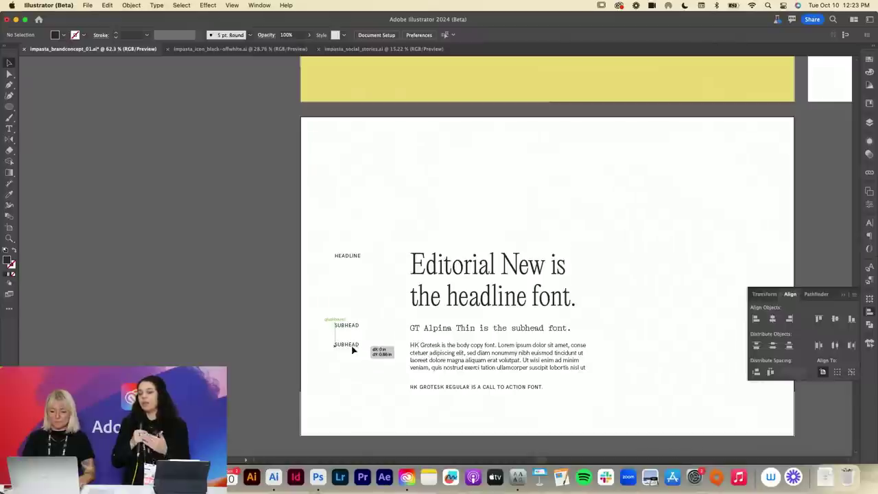
double_click(349, 345)
type("BOD")
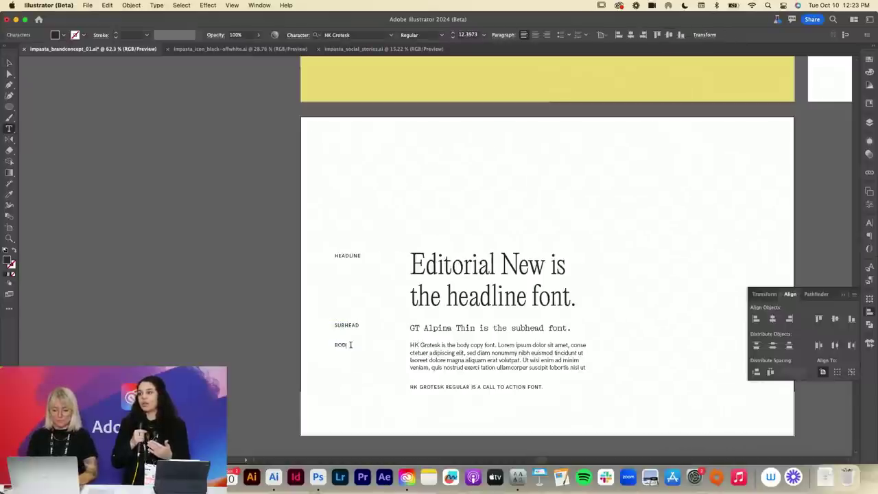
type("Y COPY")
key("Escape")
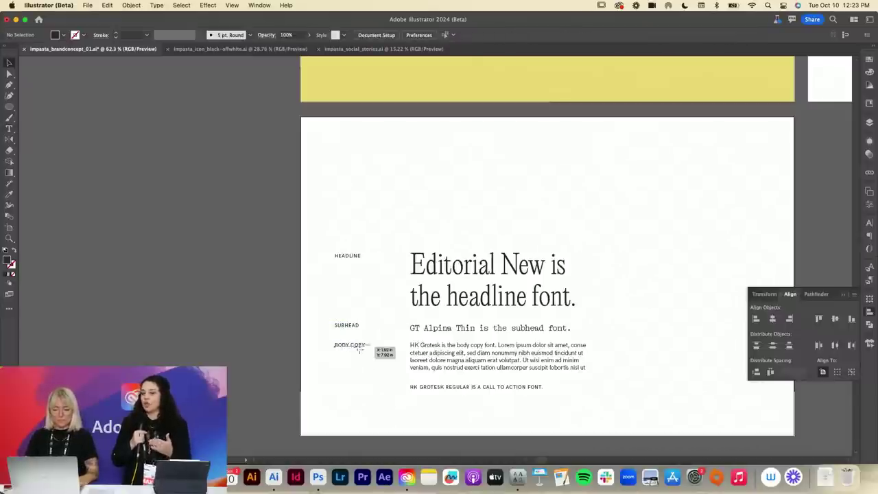
- Duplicate the BODY COPY label down beside the call-to-action line and change the copy's text to "CALL TO ACTION"
left_click_drag(363, 346, 360, 392)
double_click(352, 387)
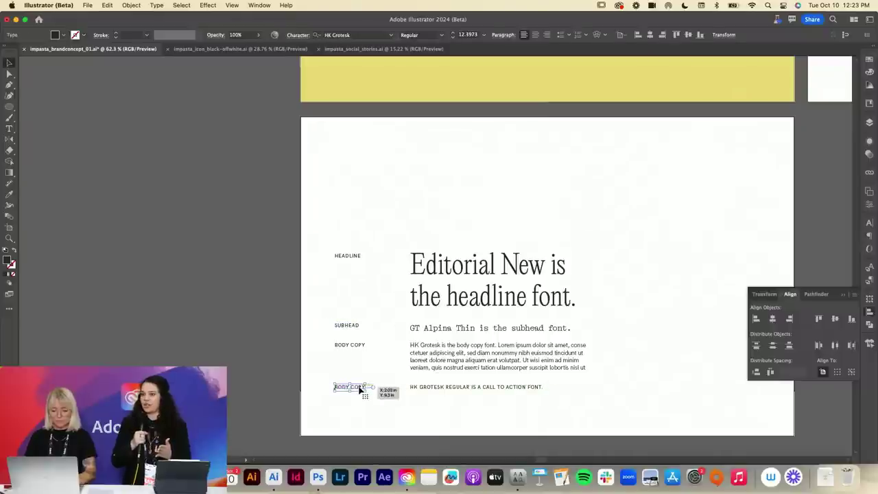
key("ctrl+a")
type("CALL")
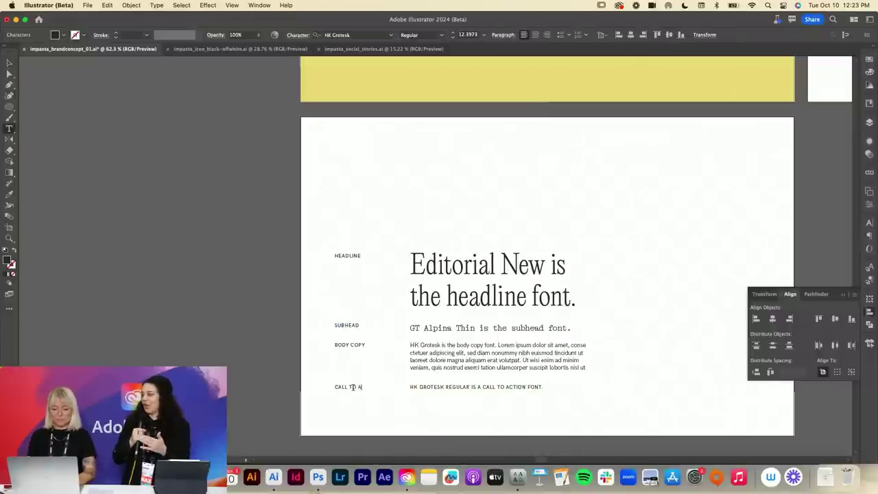
key("Escape")
- Duplicate the subhead line up above the HEADLINE label, align it with the label column and change the copy's text to "Type System"
left_click_drag(464, 328, 389, 188)
double_click(374, 187)
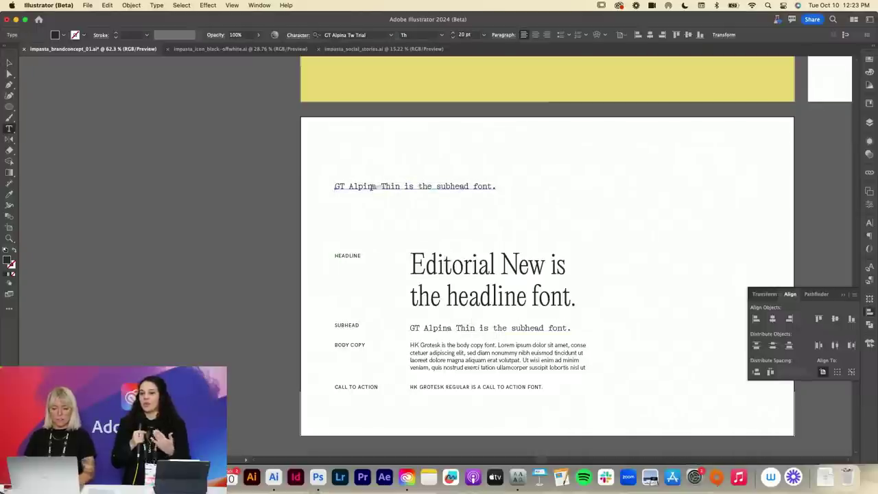
key("ctrl+a")
type("TYp")
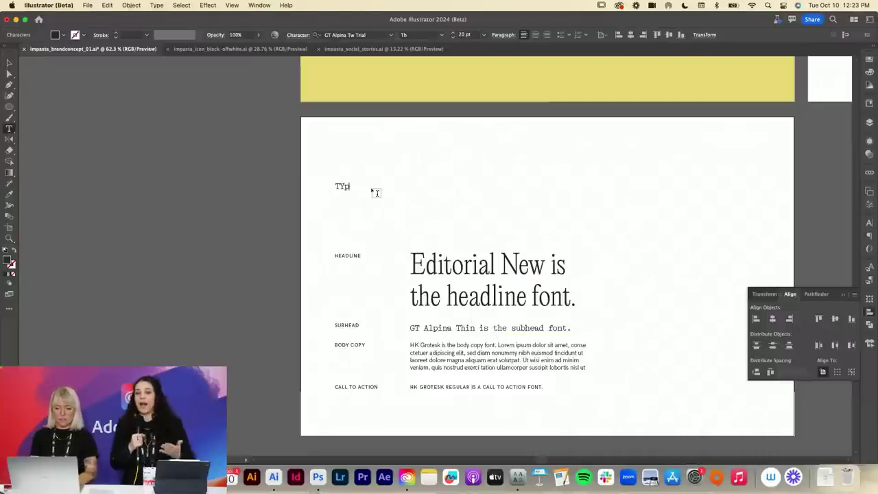
key("BackSpace")
key("BackSpace")
type("yste")
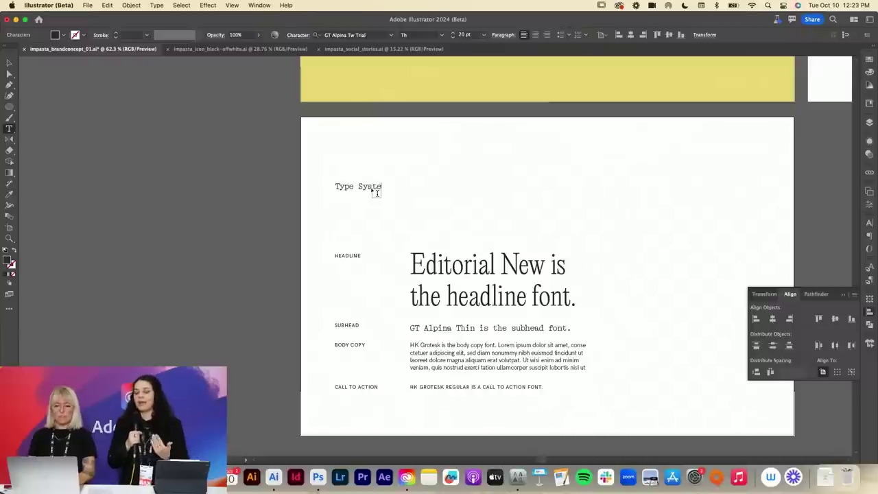
type("m")
key("Escape")
left_click(405, 223)
- Copy the wavy noodle drawing from the pasta illustration sheet and return to the Type System artboard
scroll(393, 223, "up", 20)
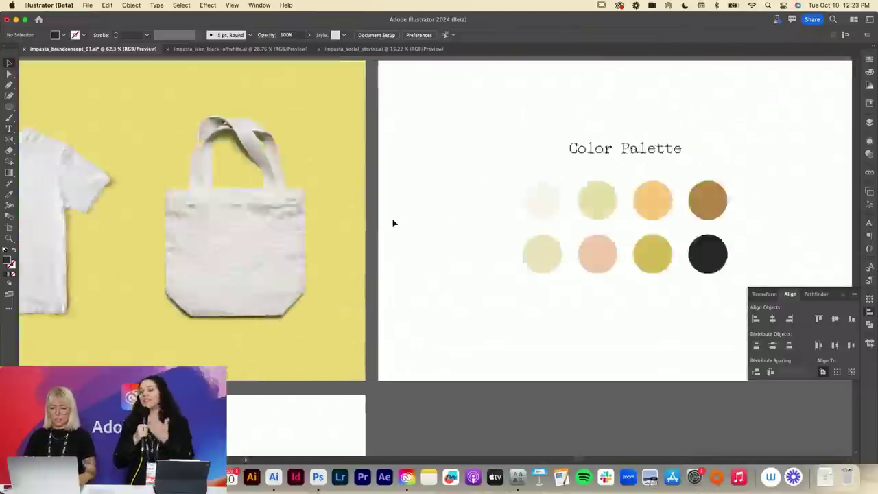
scroll(393, 223, "up", 3)
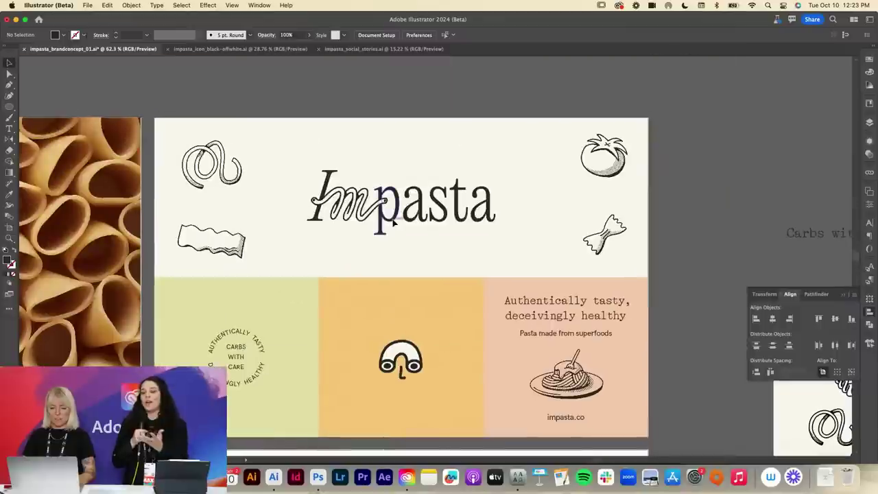
scroll(393, 219, "right", 10)
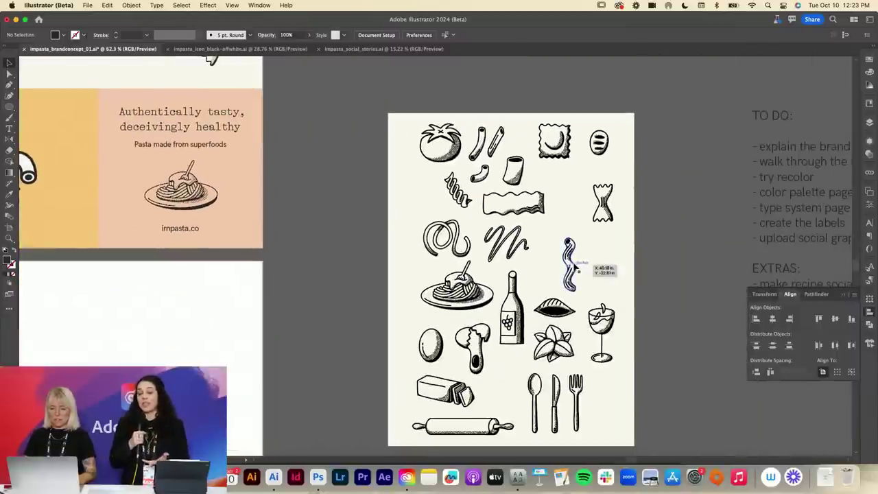
left_click(570, 263)
scroll(570, 264, "down", 8)
scroll(569, 264, "left", 10)
scroll(569, 263, "down", 7)
scroll(569, 263, "left", 8)
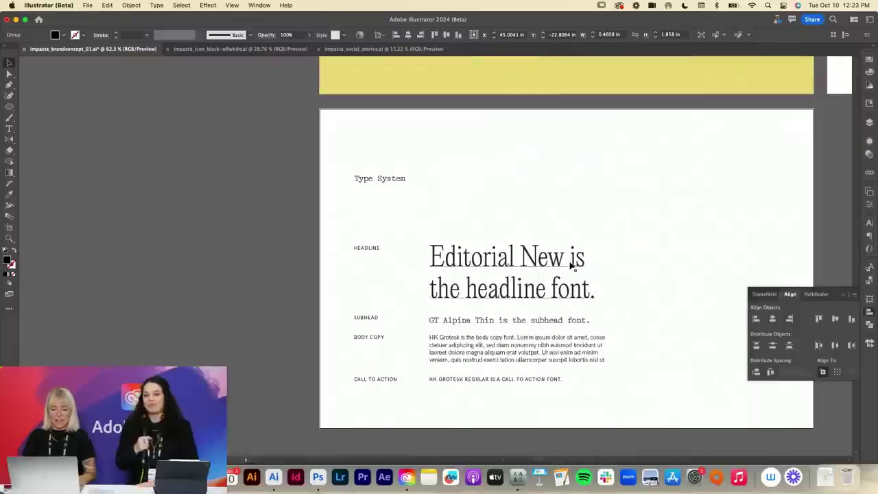
- Shift the four labels and their font samples down together, widening the gap below the Type System title
key("super+space")
left_click_drag(416, 185, 430, 185)
scroll(429, 185, "down", 2)
scroll(429, 184, "right", 2)
left_click_drag(587, 175, 232, 362)
key("shift+Down")
key("shift+Down")
key("shift+Down")
key("shift+Down")
key("shift+Down")
- Paste the noodle, turn it horizontal, scale it to about 1.12 in wide and align it under the Type System title's left edge
key("super+space")
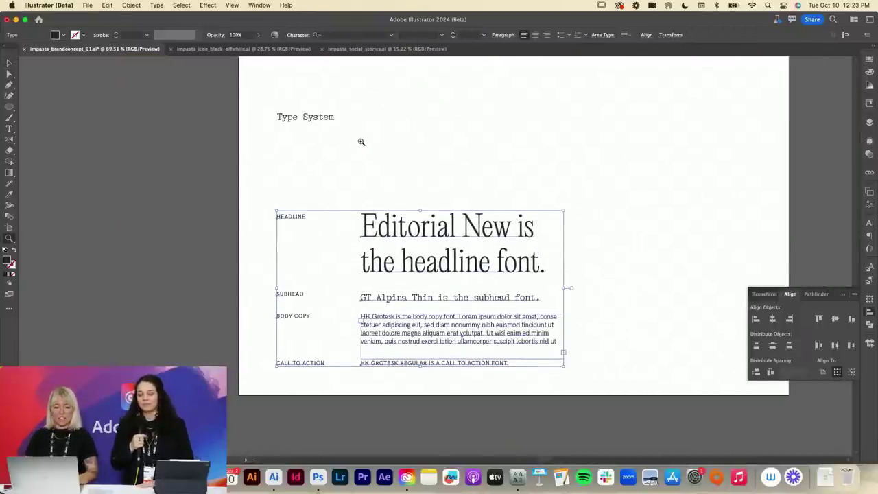
key("super+v")
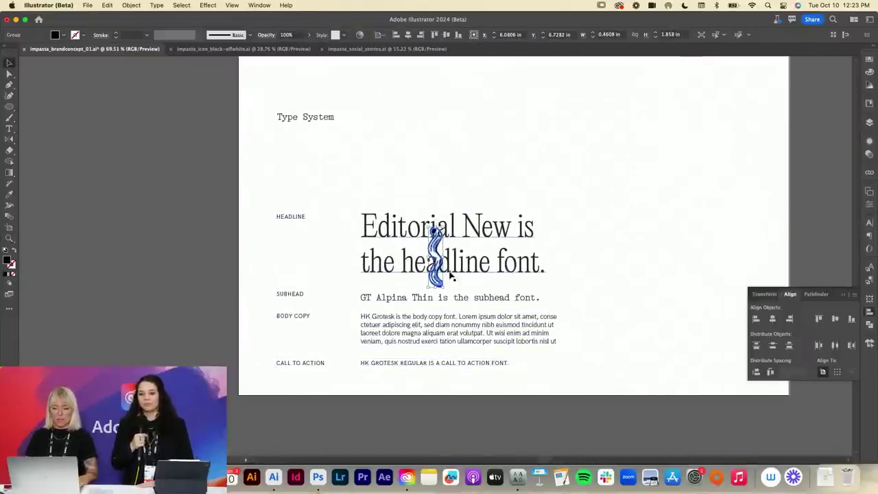
left_click_drag(435, 244, 371, 142)
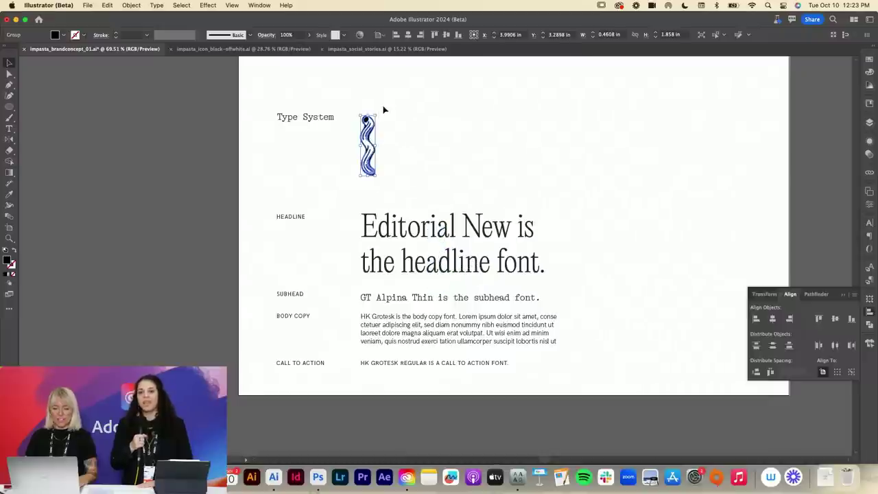
mouse_move(376, 111)
left_mouse_down()
mouse_move(431, 155)
mouse_move(420, 162)
mouse_move(387, 145)
mouse_move(320, 135)
left_mouse_up()
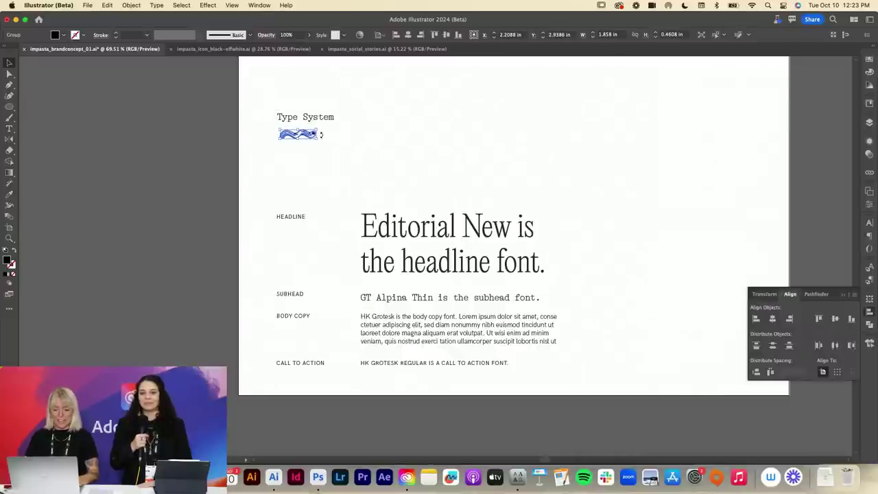
key("Left")
key("Left")
key("Left")
key("Left")
- Recolor the noodle under the title with the light orange sampled from the brand boards above, and deselect it
scroll(321, 136, "up", 10)
scroll(320, 135, "up", 8)
scroll(321, 135, "right", 8)
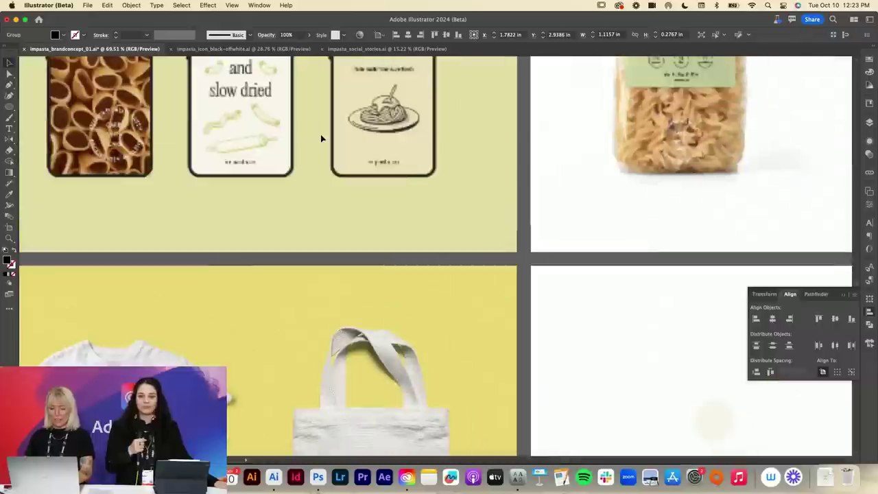
key("i")
left_click(405, 123)
scroll(405, 123, "down", 2)
scroll(408, 120, "down", 10)
scroll(407, 120, "left", 8)
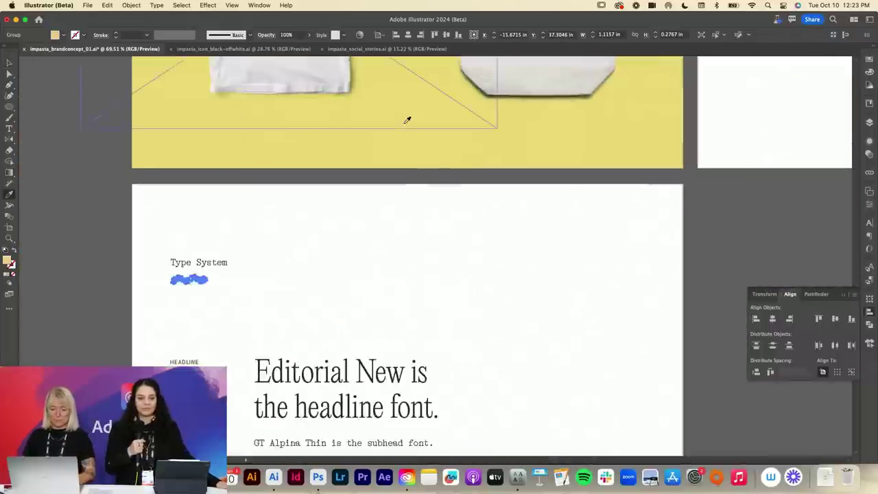
key("v")
left_click(433, 90)
scroll(433, 91, "up", 3)
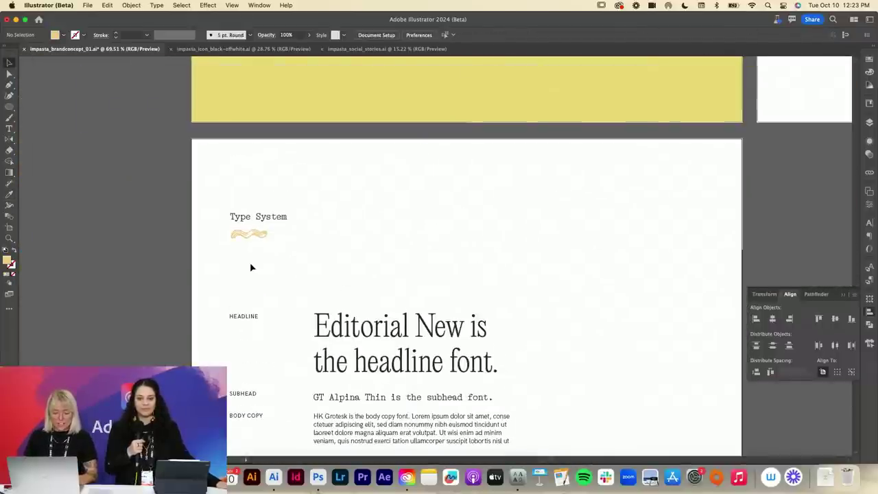
- Rotate the noodle accent very slightly so it sits level under the Type System title, and save the document
key("super+space")
left_click_drag(225, 240, 356, 240)
left_click(362, 217)
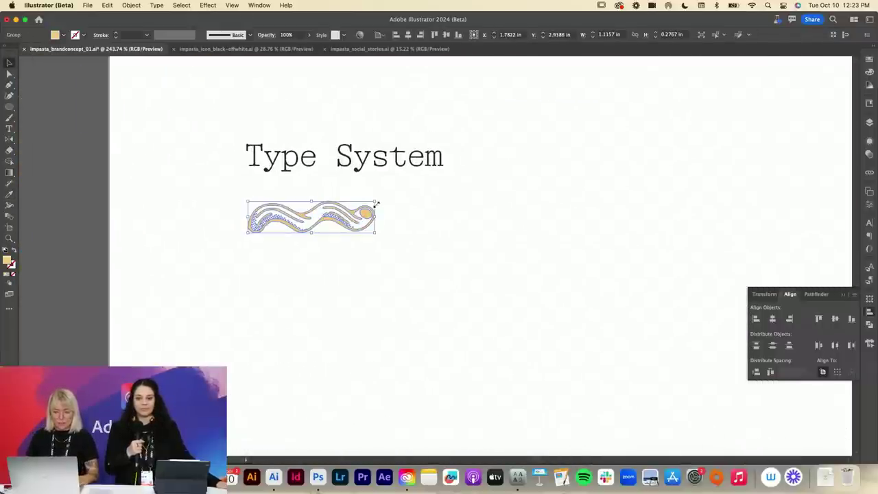
key("super+s")
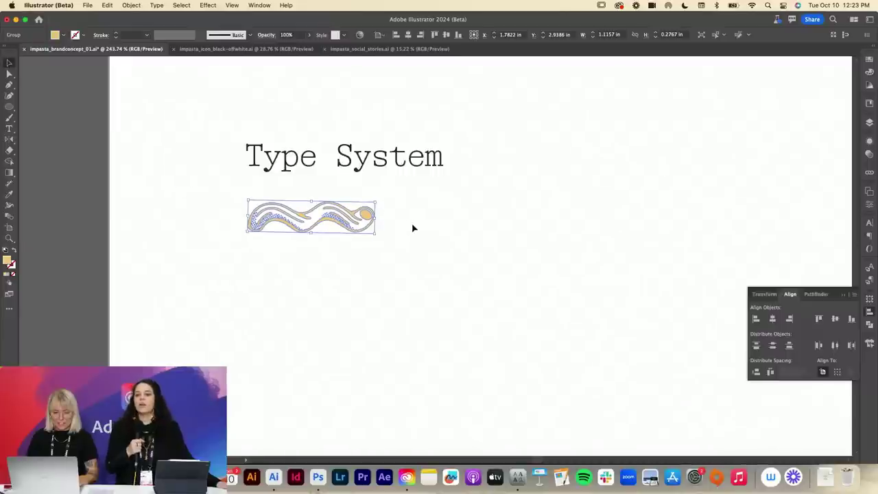
left_click(411, 228)
key("super+space")
left_click_drag(410, 227, 238, 233)
- Review all the brand boards, from the type system and color palette to the logo, phone and packaging artboards
scroll(237, 234, "right", 5)
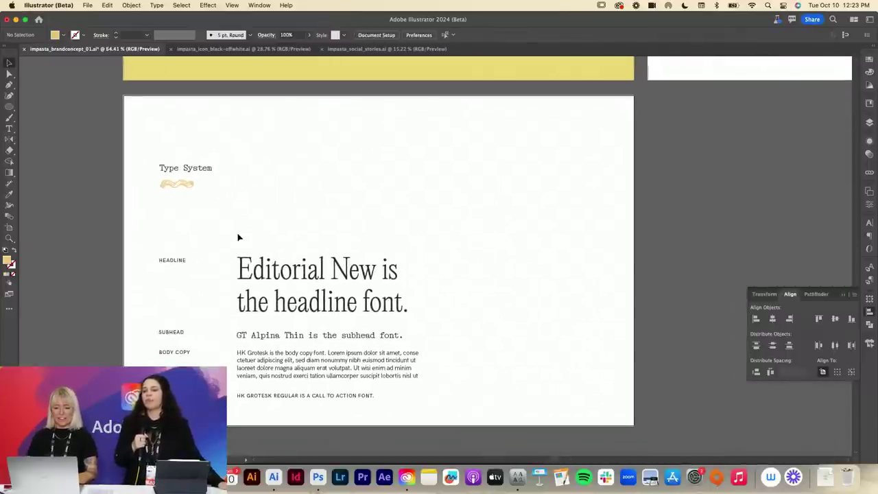
scroll(237, 234, "up", 8)
scroll(238, 237, "up", 3)
scroll(237, 238, "right", 2)
key("super+space")
left_click_drag(280, 244, 177, 243)
scroll(177, 243, "left", 4)
scroll(177, 243, "down", 5)
scroll(177, 243, "left", 2)
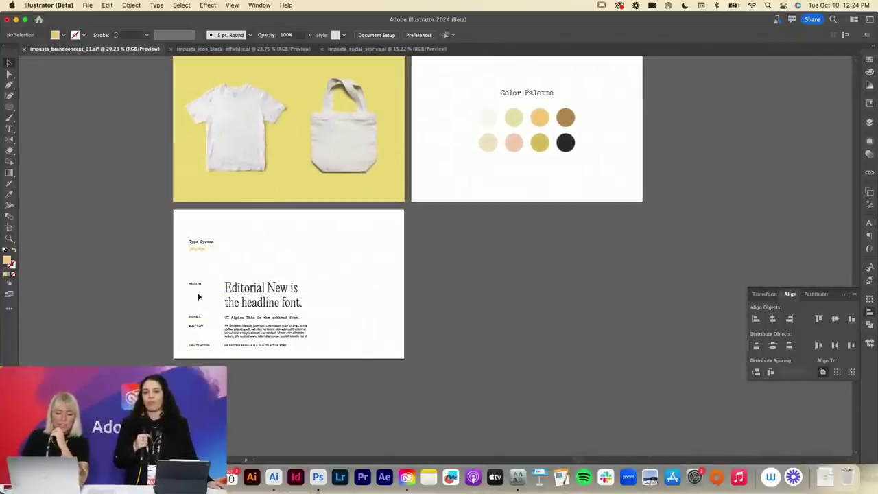
scroll(304, 286, "up", 4)
scroll(304, 286, "right", 3)
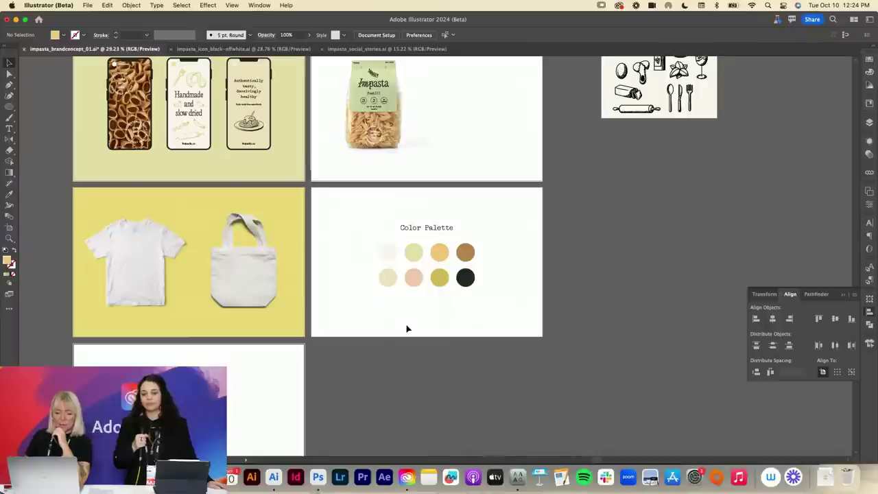
scroll(407, 329, "up", 6)
scroll(407, 330, "right", 1)
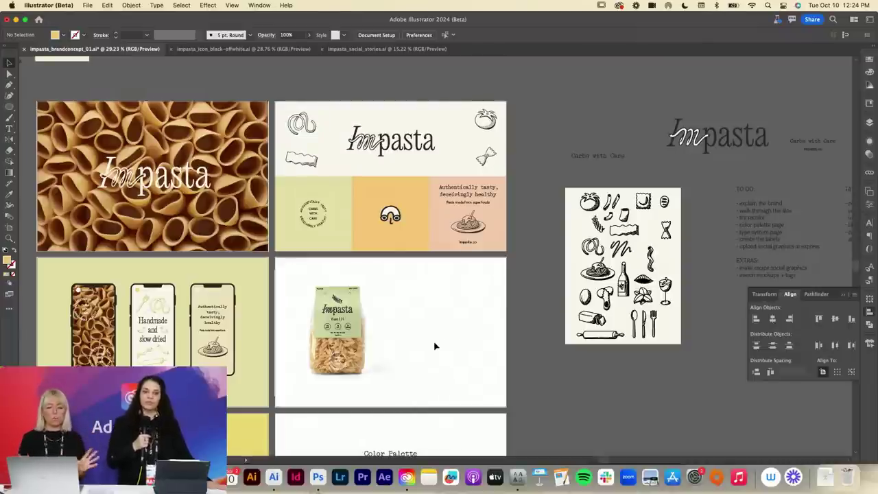
scroll(434, 346, "down", 3)
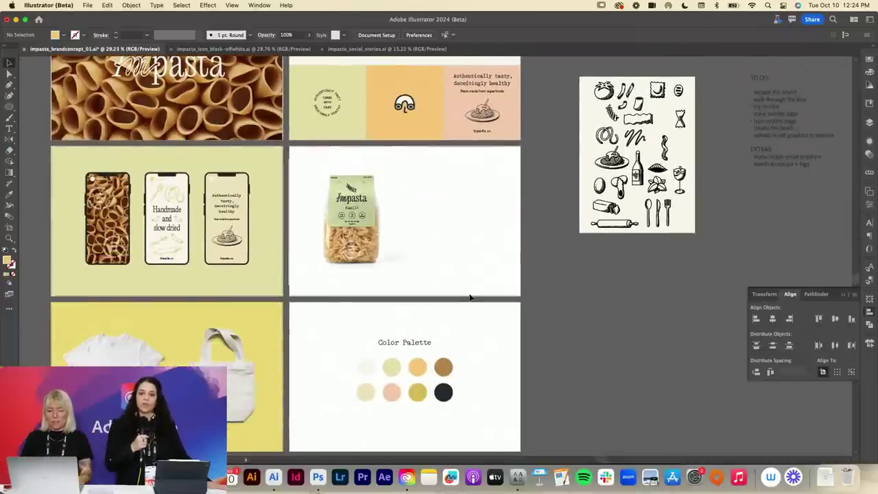
scroll(470, 297, "up", 1)
key("z")
left_click_drag(381, 251, 535, 257)
scroll(536, 257, "up", 3)
scroll(535, 257, "left", 3)
key("a")
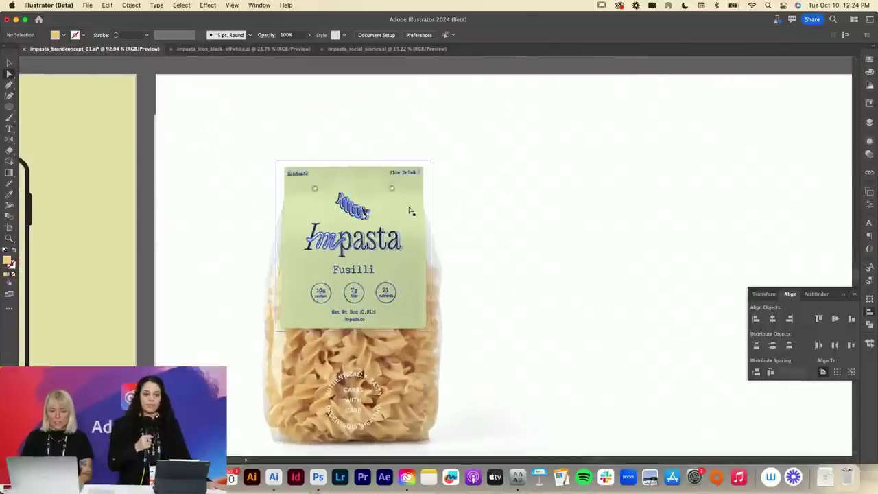
scroll(421, 215, "up", 2)
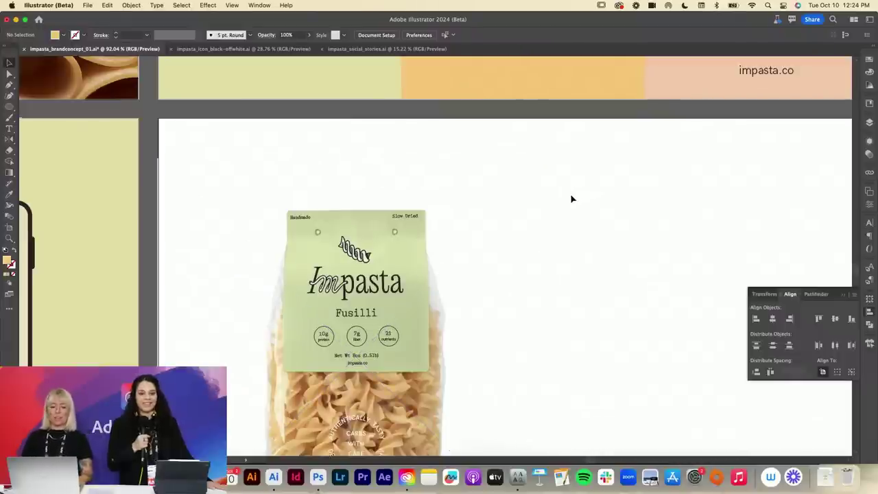
double_click(409, 249)
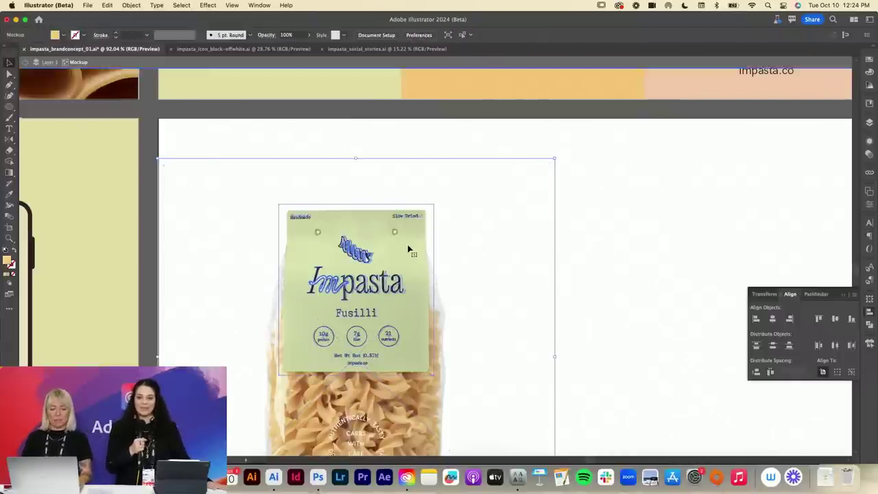
double_click(413, 251)
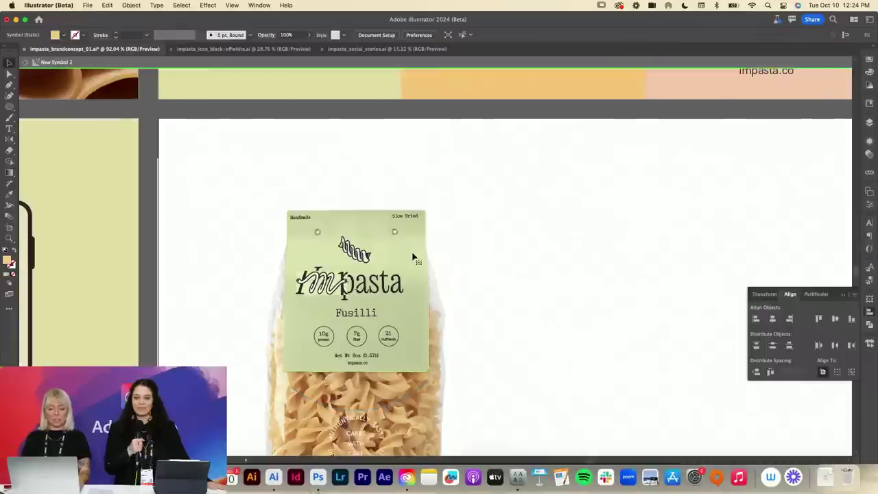
key("Escape")
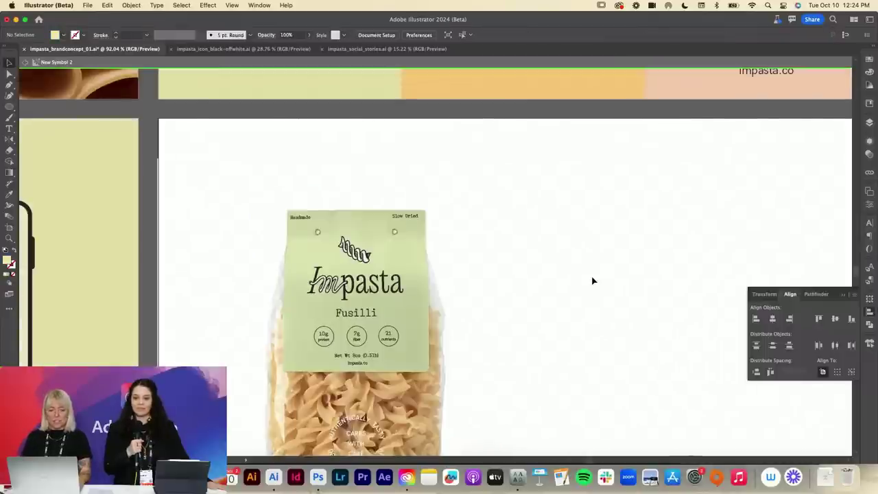
key("Escape")
- Release the pasta bag mockup and recolor the label's background with the green sampled from the Carbs With Care panel
left_click_drag(422, 243, 391, 244)
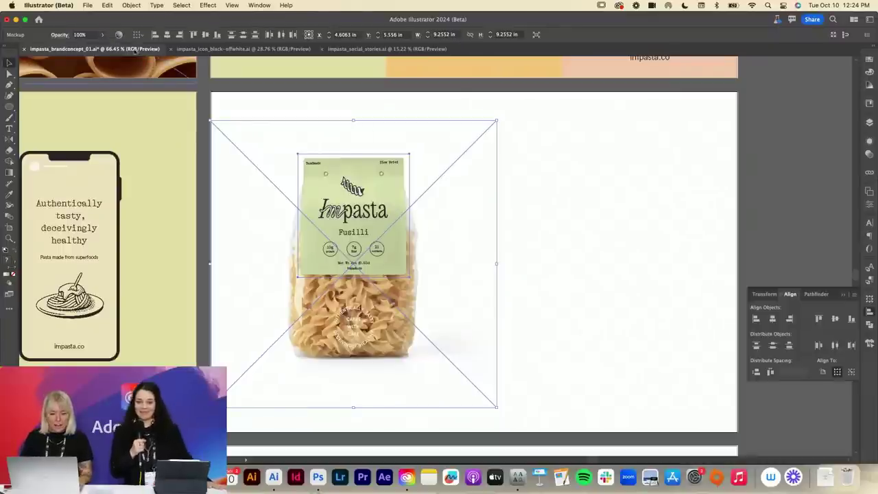
left_click(553, 294)
key("a")
left_click(406, 225)
scroll(402, 224, "up", 4)
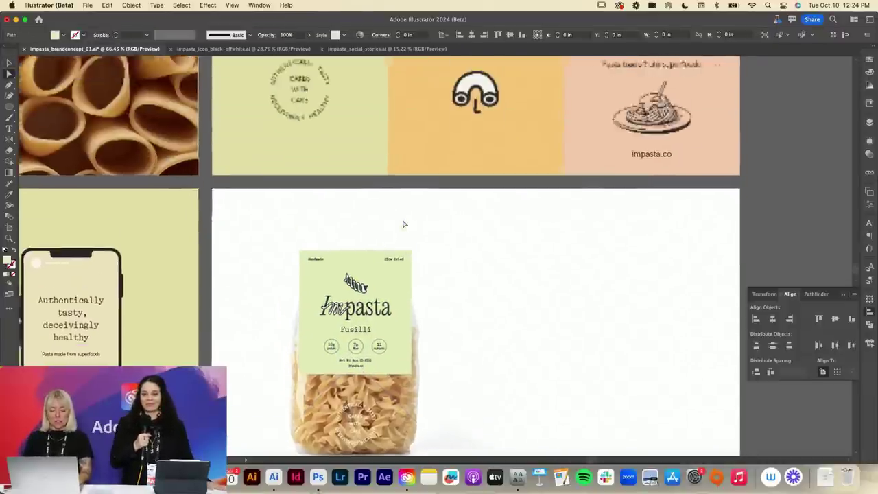
key("i")
left_click(385, 182)
key("v")
left_click(581, 336)
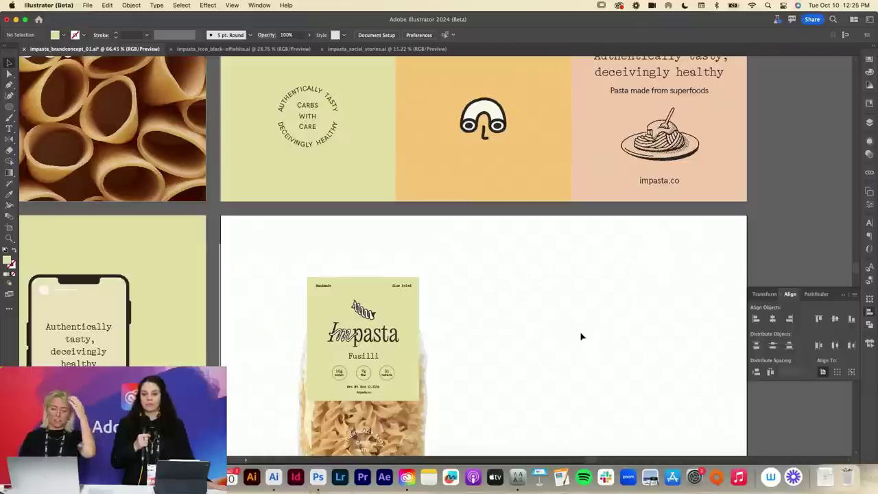
scroll(582, 336, "down", 2)
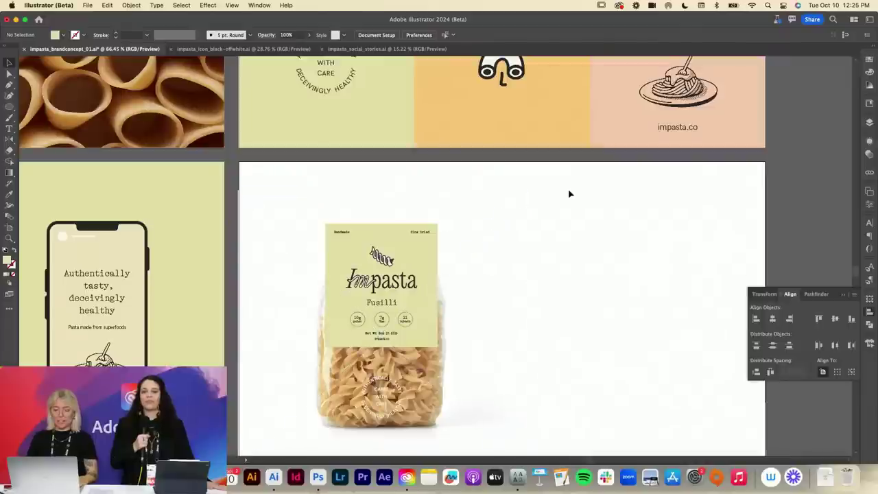
left_click(313, 349)
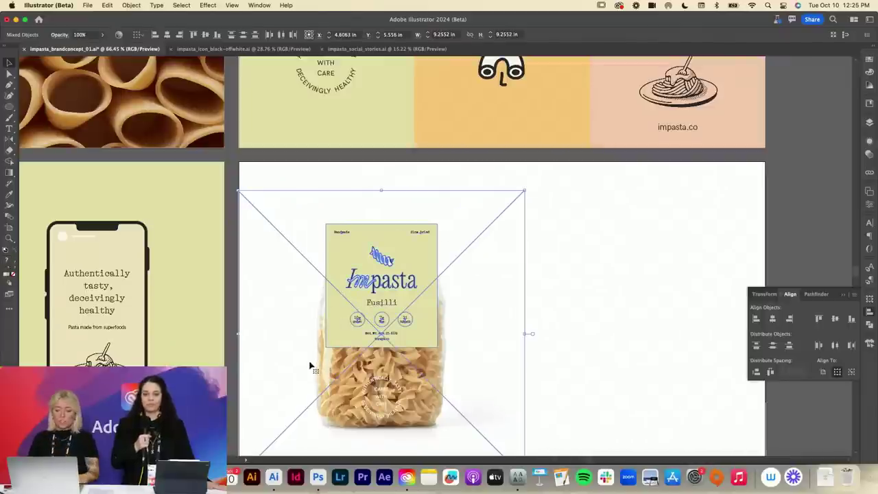
left_click(315, 359, "shift")
left_click_drag(361, 258, 421, 257)
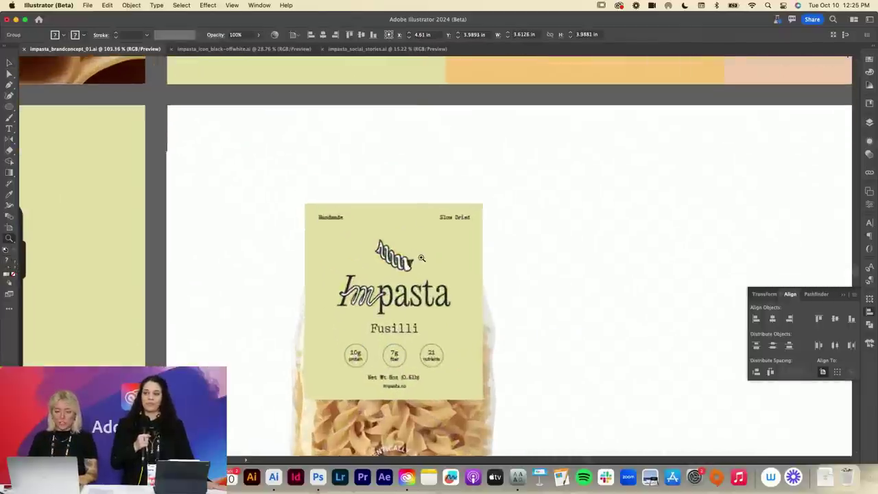
left_click(621, 323)
scroll(619, 325, "down", 5)
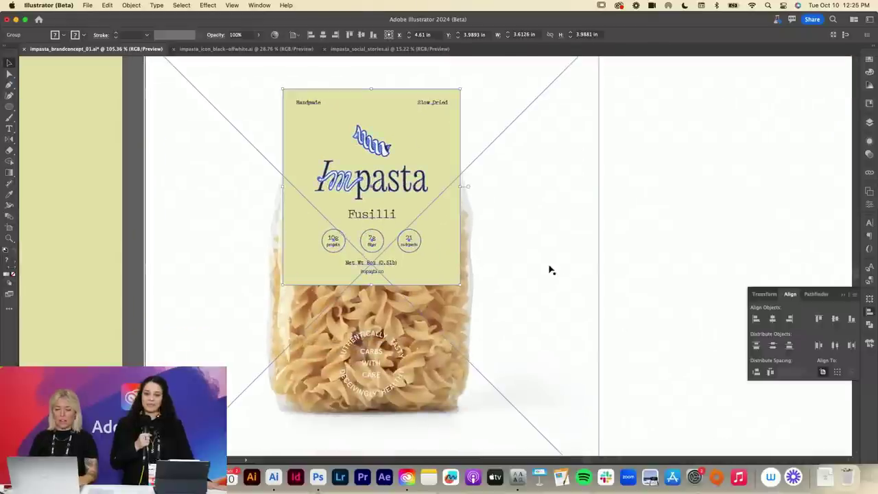
scroll(548, 270, "down", 5)
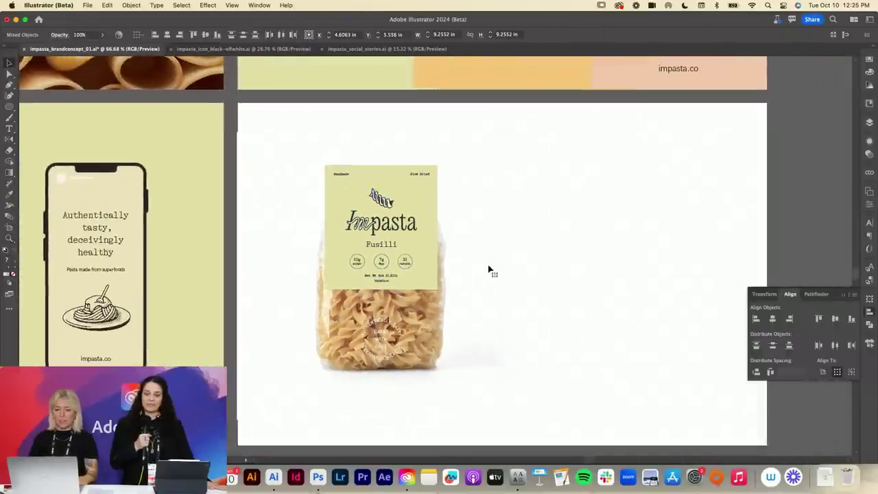
left_click(477, 271, "shift")
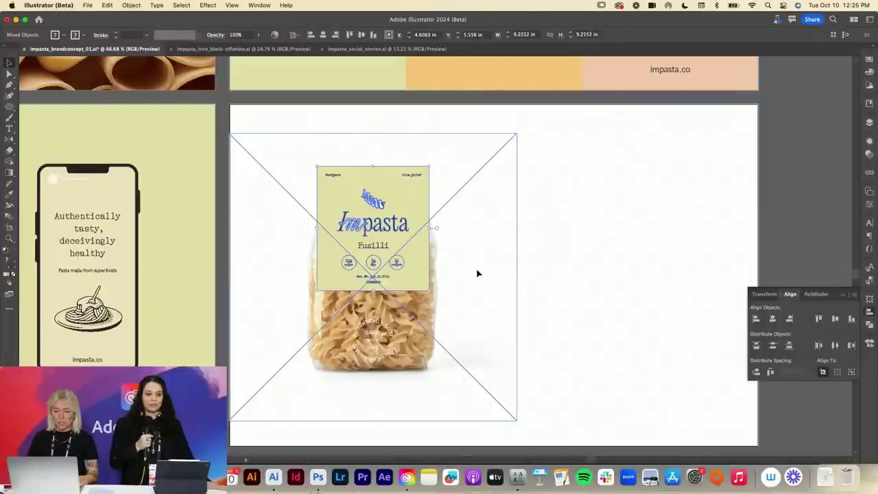
key("super+x")
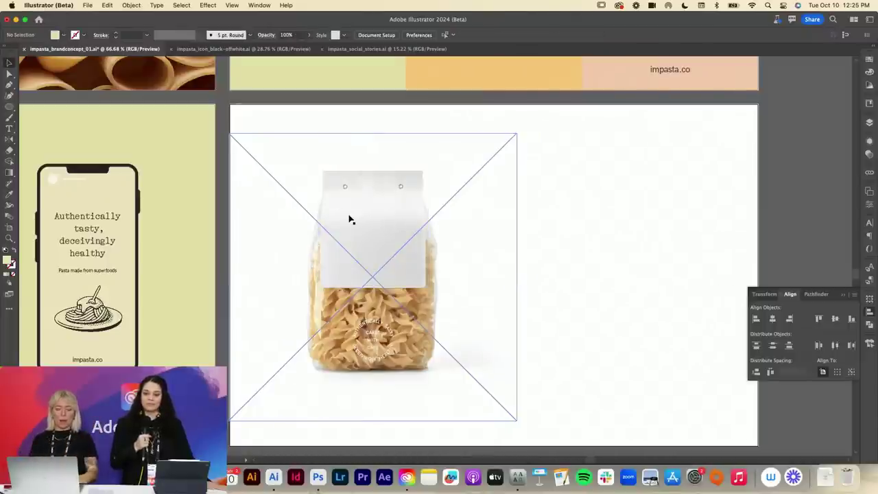
key("super+z")
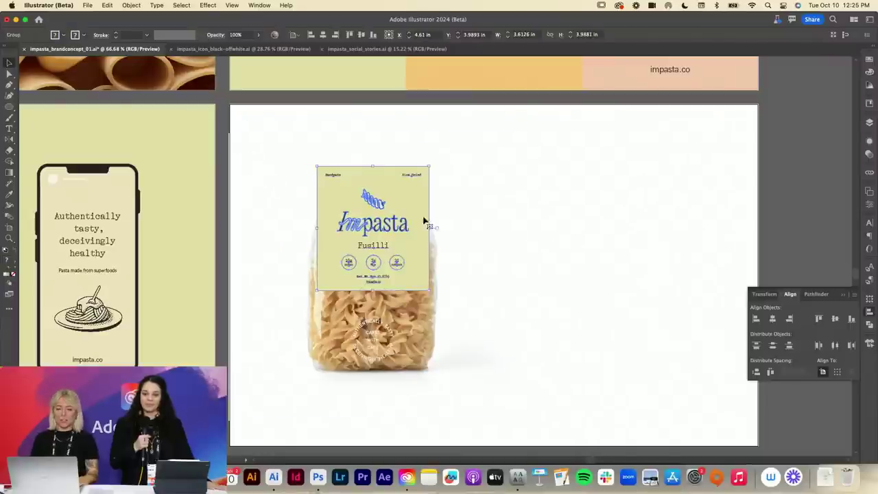
- Make a mockup from the green Impasta label and the pasta bag photo beneath it
left_click(483, 255, "shift")
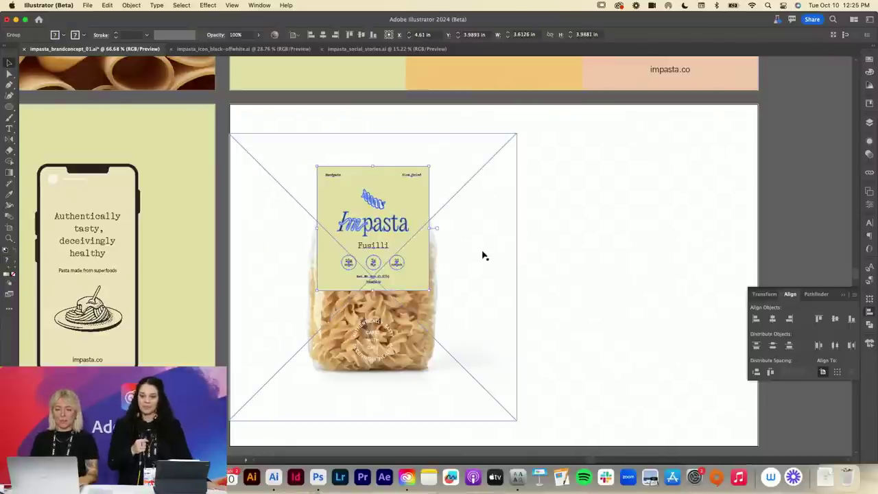
left_click(132, 5)
mouse_move(136, 350)
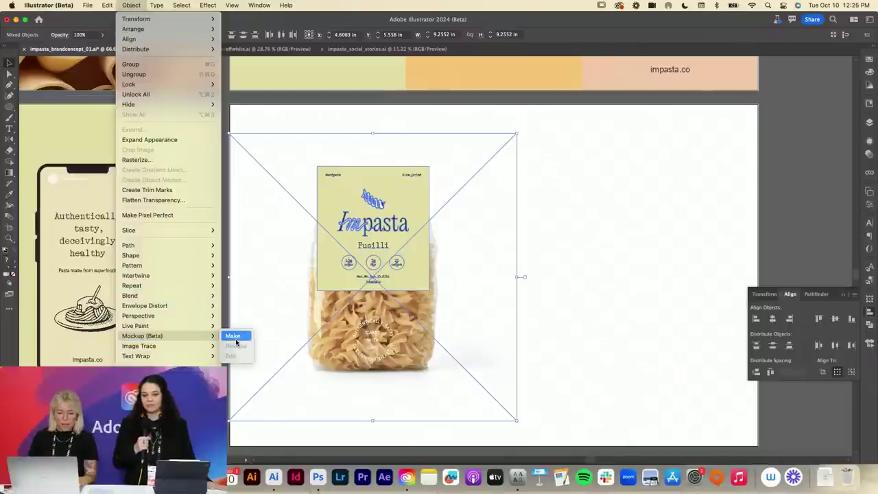
left_click(234, 336)
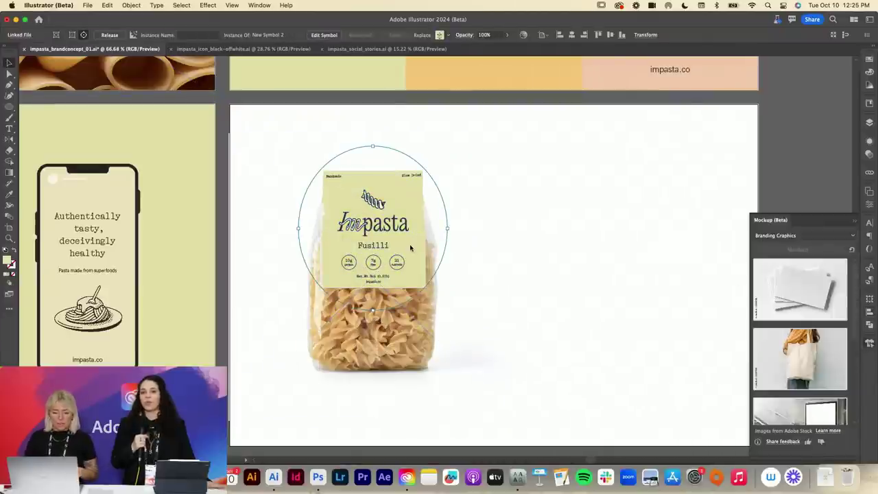
left_click_drag(346, 244, 399, 223)
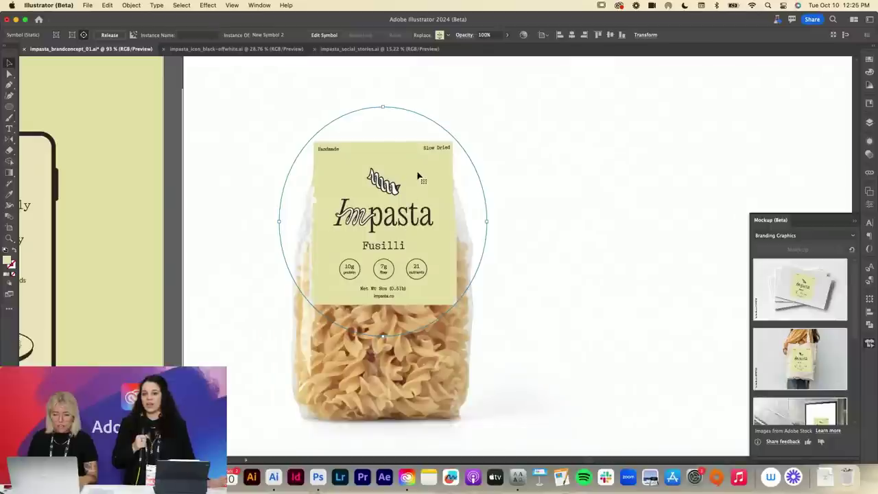
left_click(565, 175)
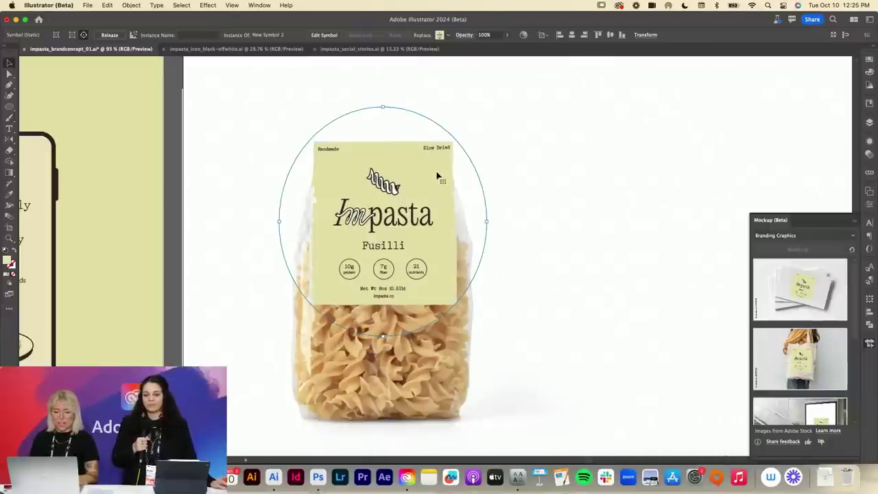
- Isolate the label inside the bag mockup and set its blending mode to Multiply so the bag's shading shows through
left_click(615, 163)
left_click(428, 197)
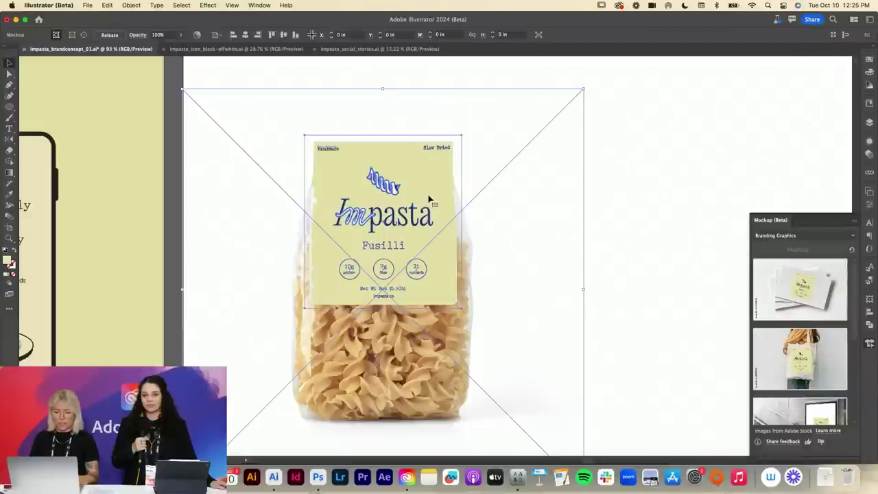
double_click(429, 199)
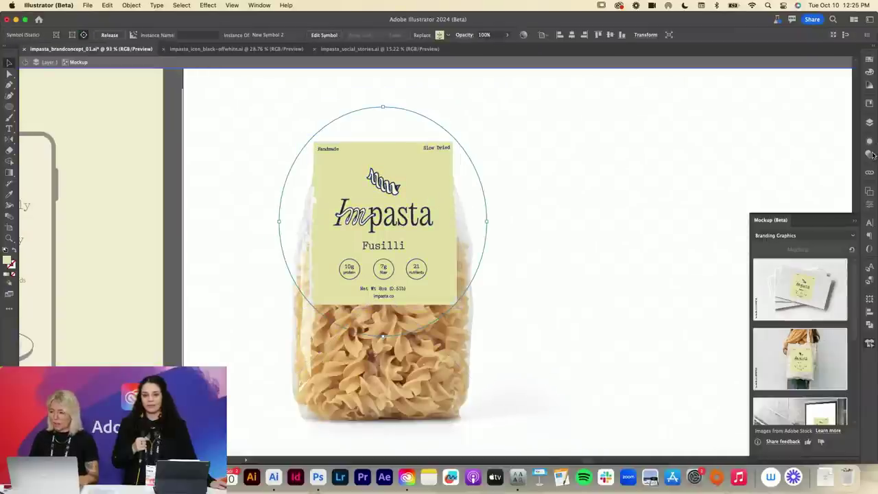
left_click(870, 154)
left_click(772, 150)
left_click(767, 180)
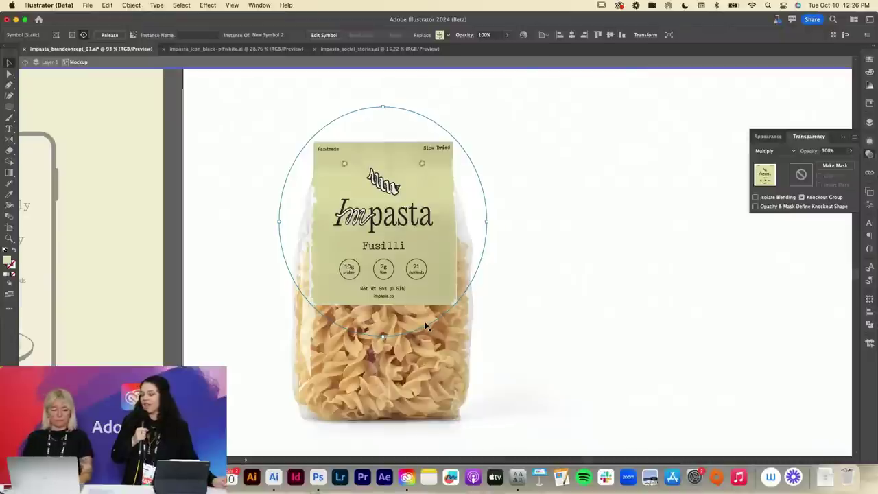
left_click(586, 212)
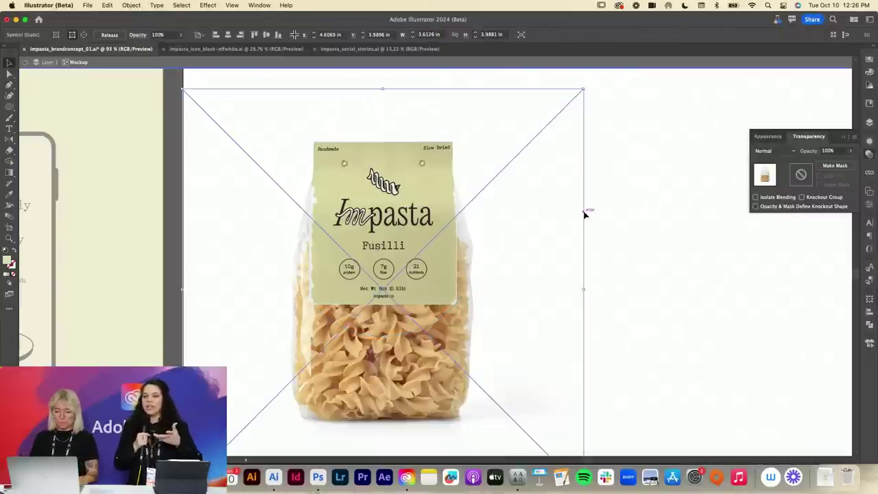
left_click(629, 216)
double_click(630, 216)
- Step back and forth through the edit history to compare the previous label green with the new one, returning to the Multiply version
key("super+z")
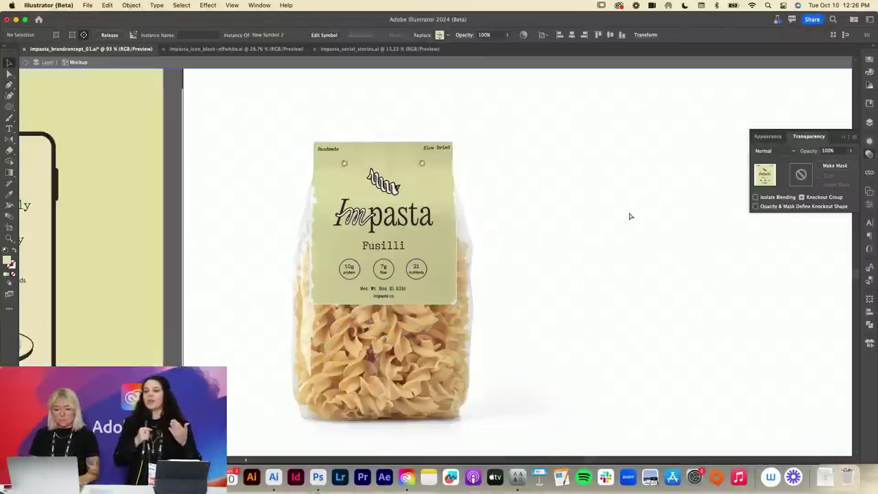
key("super+z")
key("super+z")
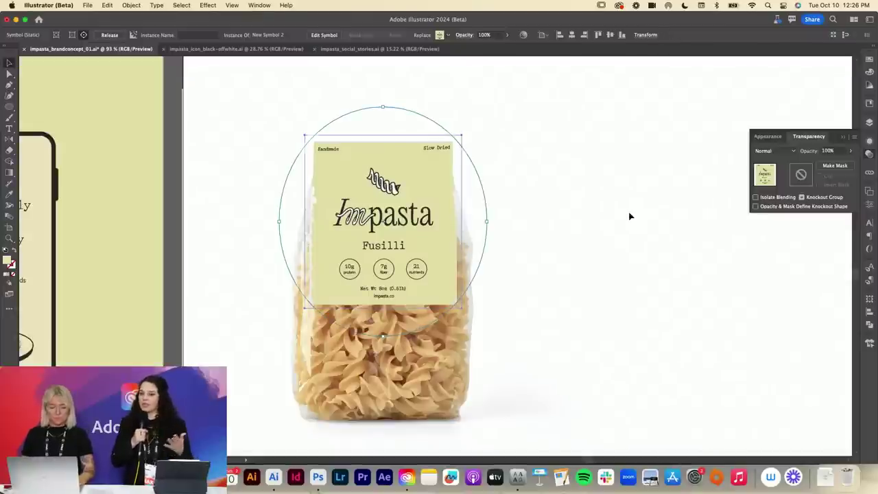
key("super+z")
key("super+z")
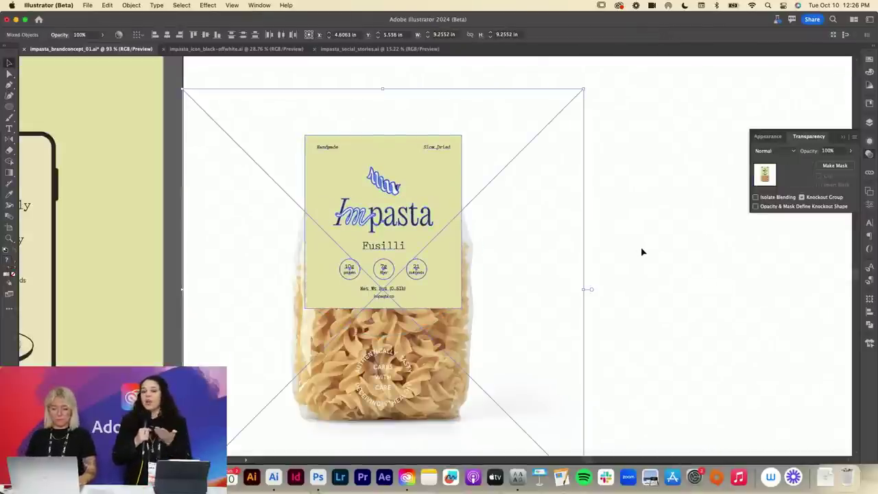
key("super+z")
key("super+z")
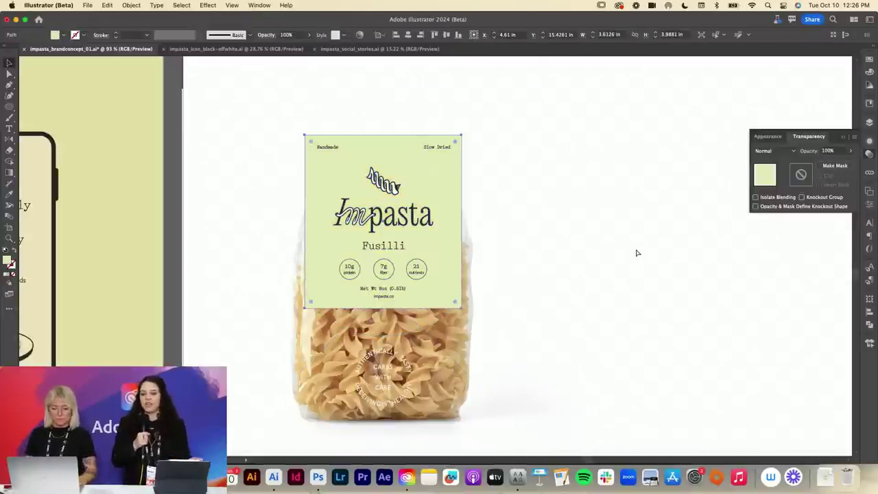
key("super+z")
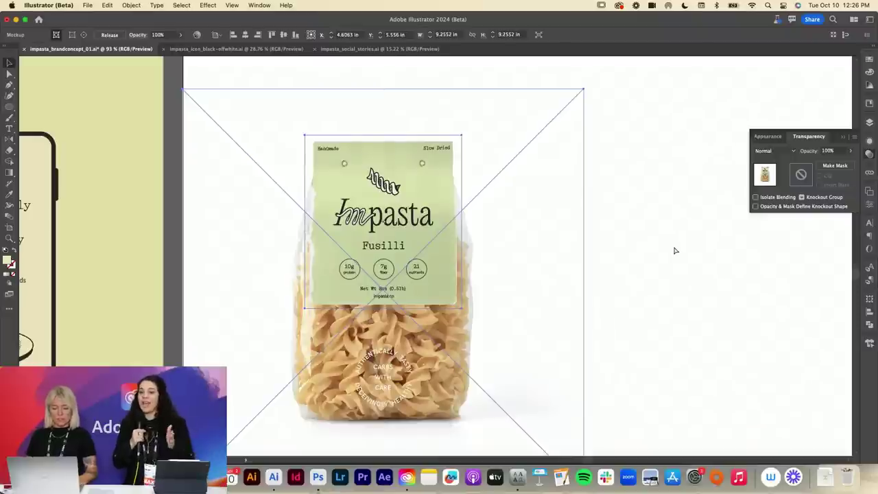
key("super+z")
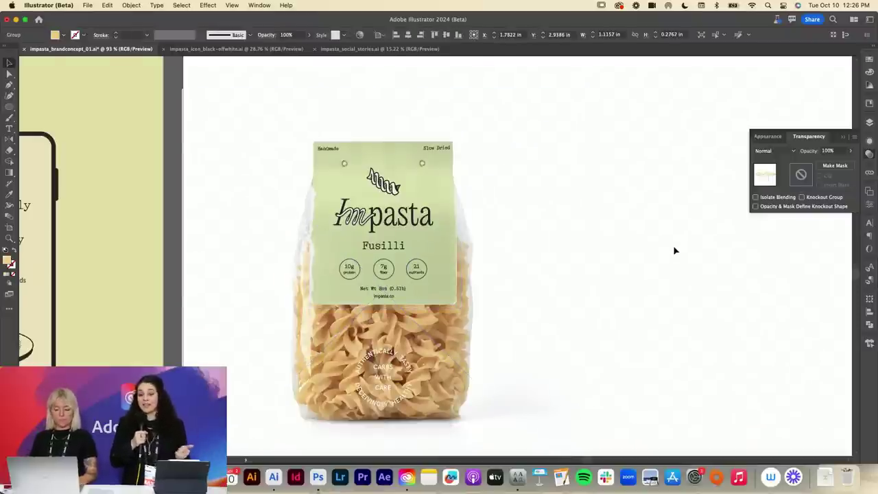
key("super+shift+z")
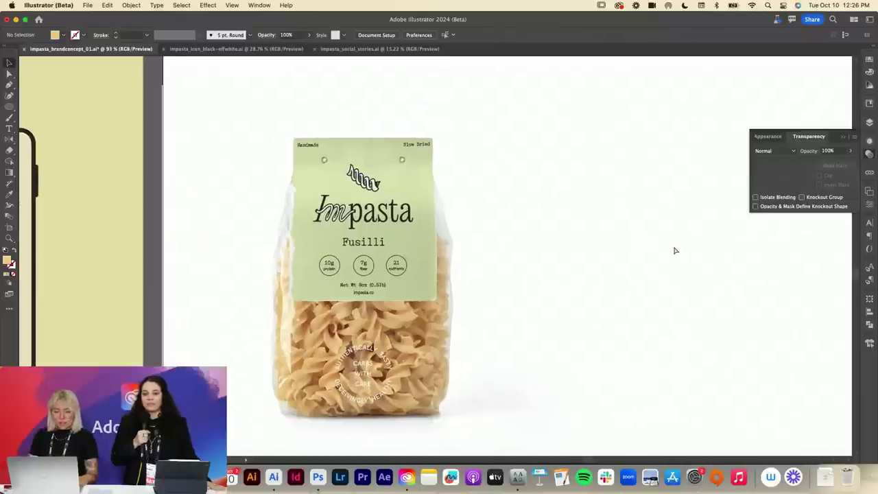
key("super+z")
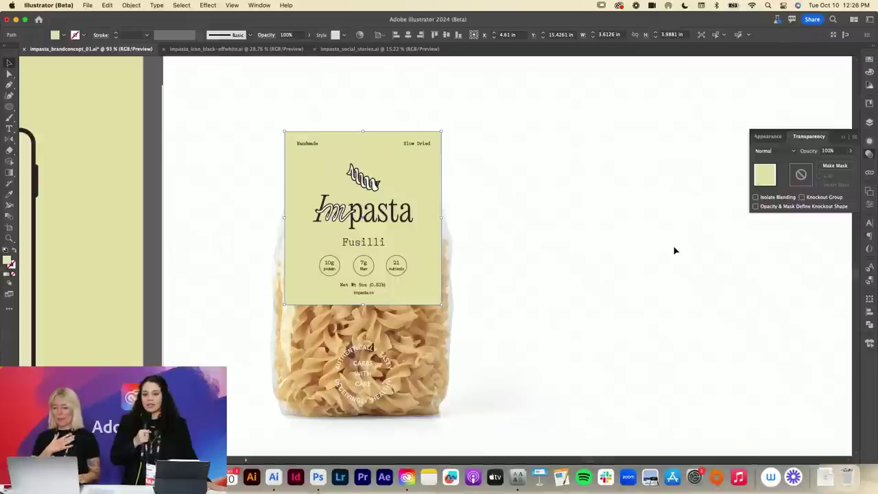
key("super+z")
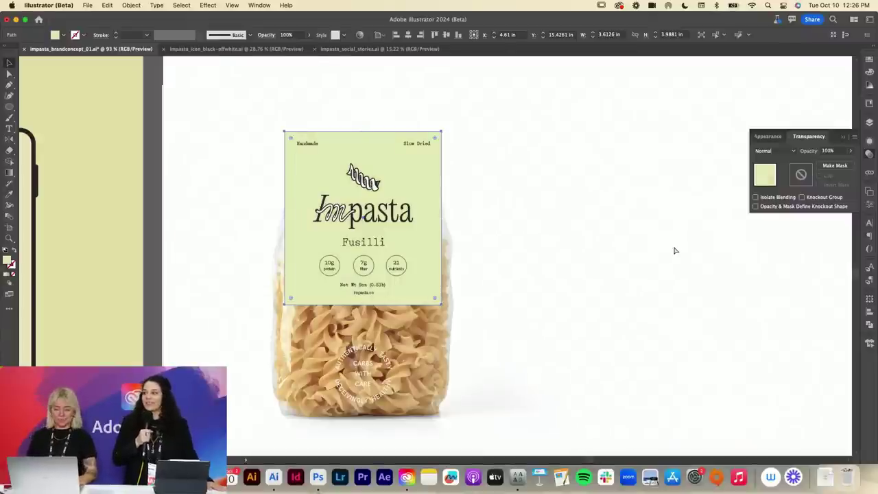
key("super+z")
key("super+z")
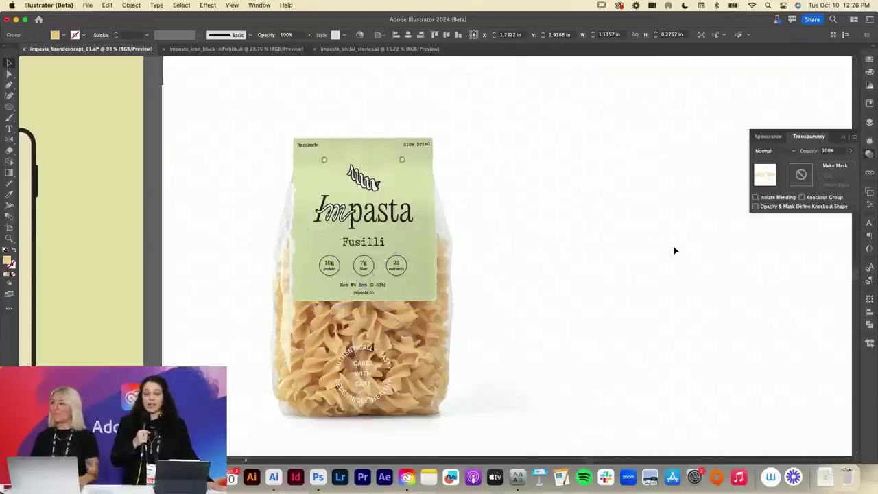
key("super+z")
key("super+z")
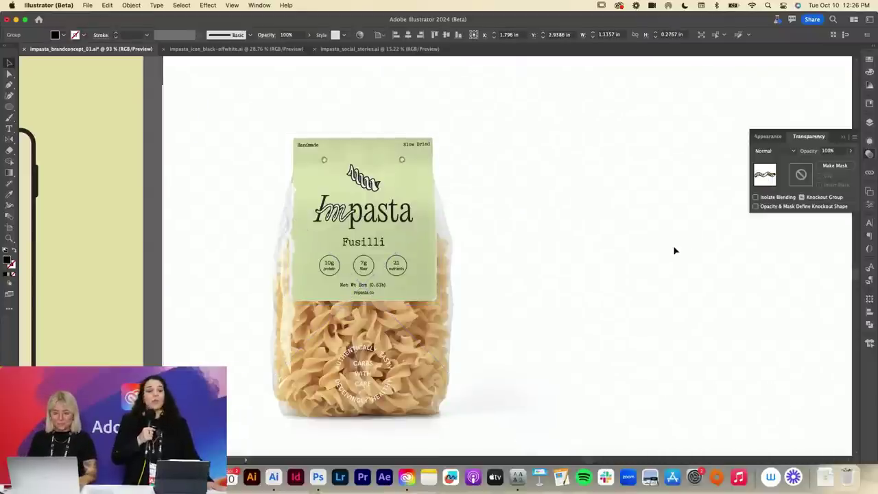
key("super+z")
key("super+z")
key("super+z")
key("super+z")
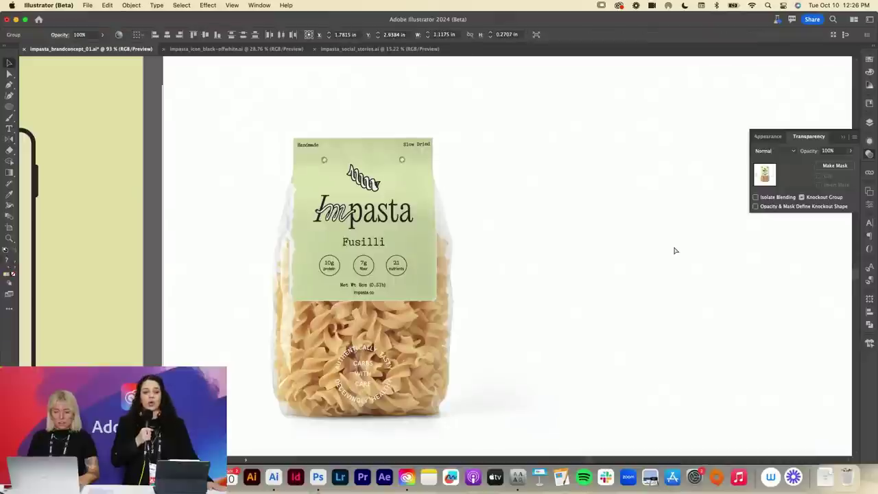
key("super+z")
key("super+z")
key("super+z")
key("super+z")
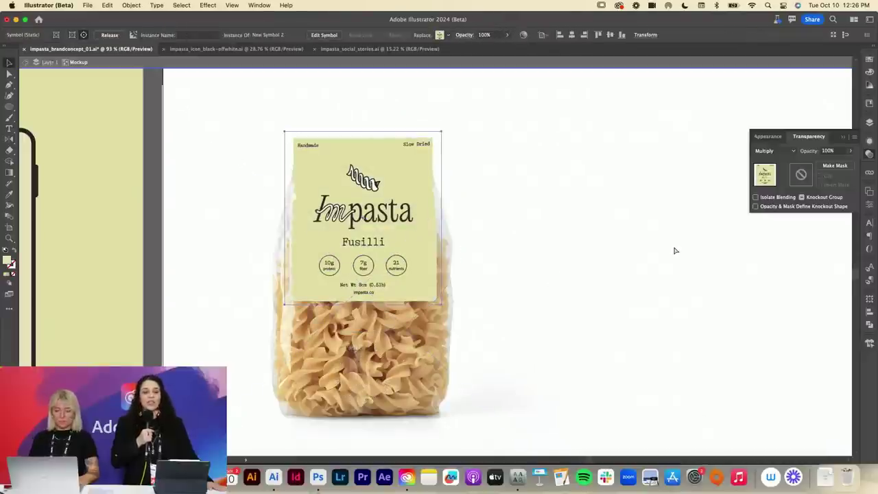
left_click(674, 252)
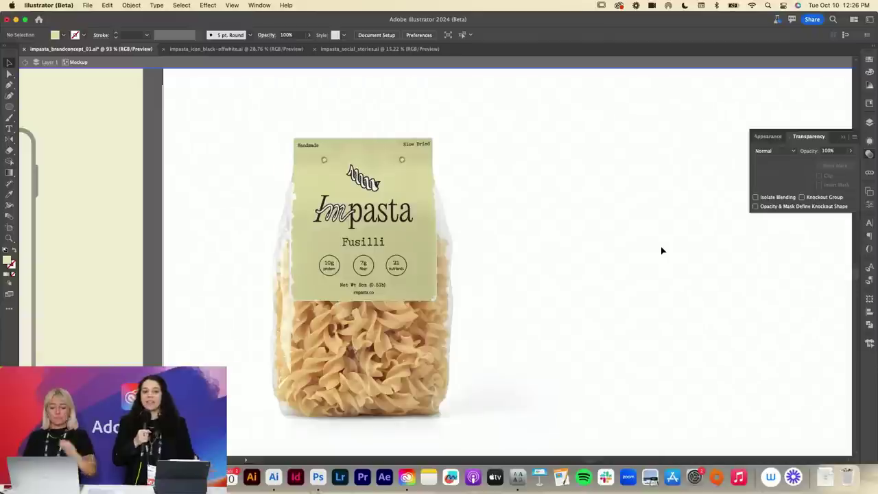
- Leave the mockup's isolation mode and duplicate the whole bag mockup about 6.9 in to the right of the original, at the same height
scroll(661, 250, "down", 3)
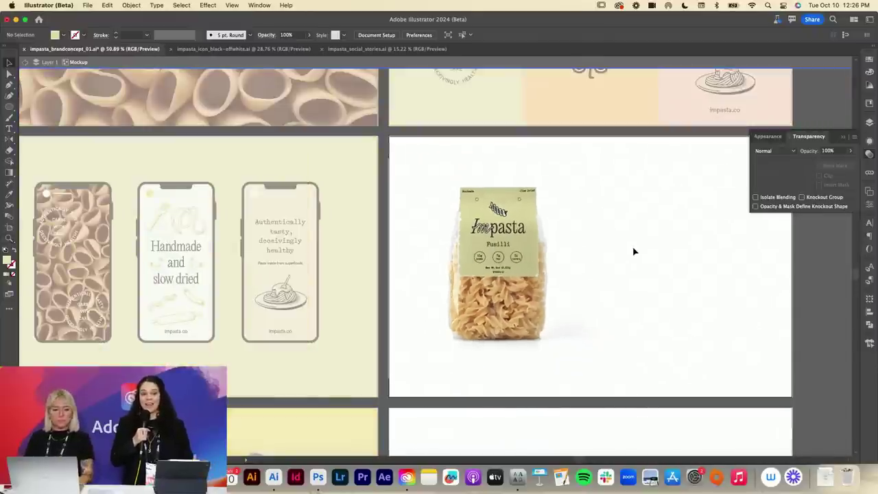
scroll(658, 250, "right", 2)
scroll(658, 249, "down", 1)
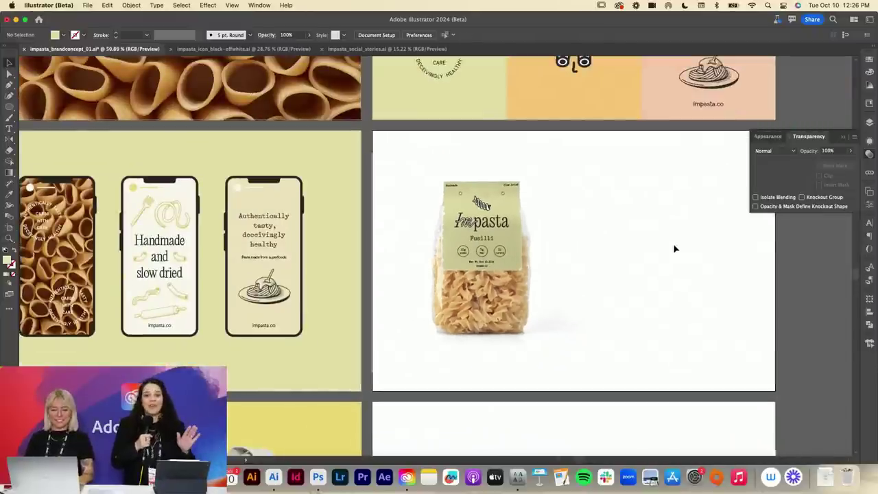
scroll(674, 247, "right", 5)
scroll(675, 247, "down", 1)
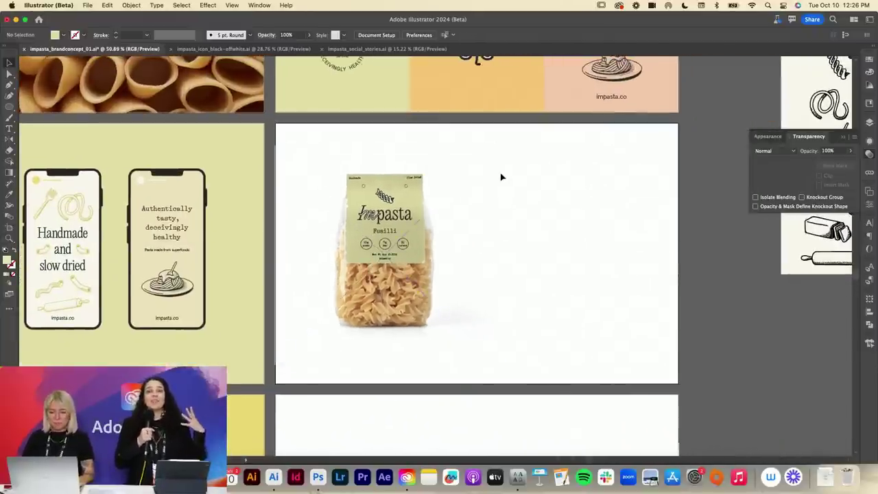
left_click(329, 323)
left_click_drag(395, 293, 539, 297)
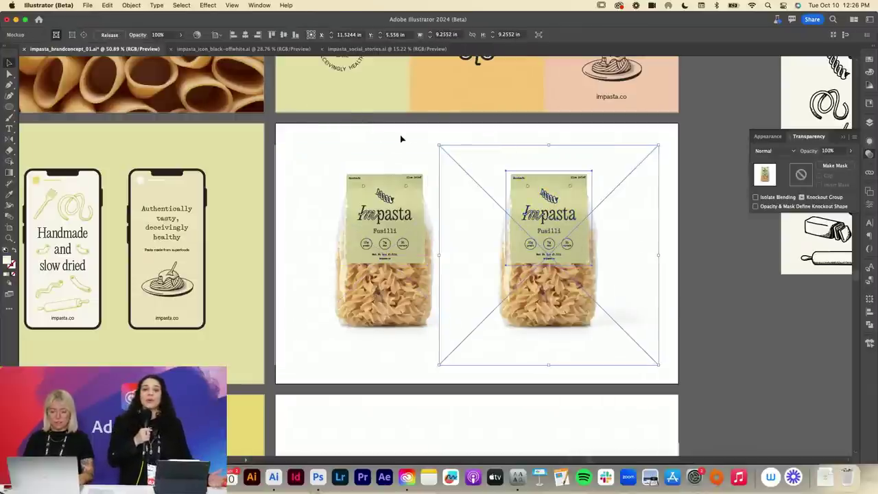
- Release the duplicated pasta bag mockup back into its flat label artwork and bag photo, and check that the label selects separately
left_click(125, 35)
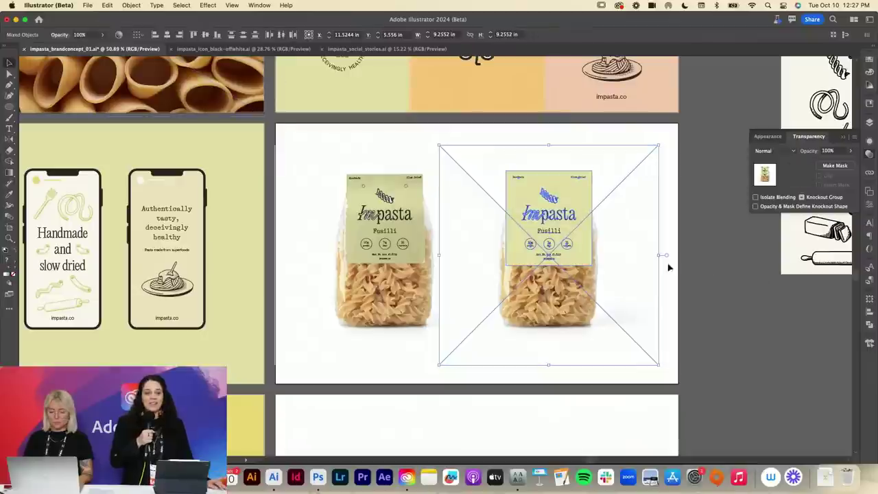
scroll(666, 265, "up", 2)
left_click(563, 253)
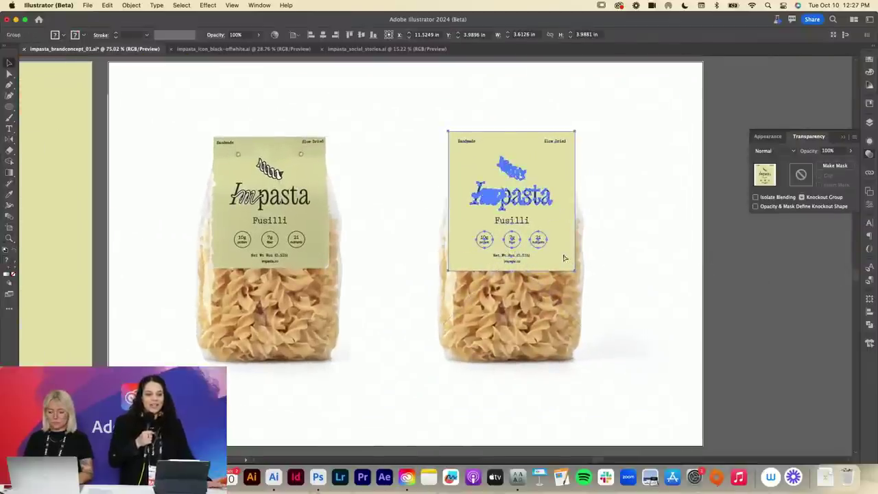
left_click(703, 250)
- Change the pasta name on the released second label from Fusilli to "Cavatappi"
scroll(553, 229, "up", 2)
scroll(553, 228, "right", 1)
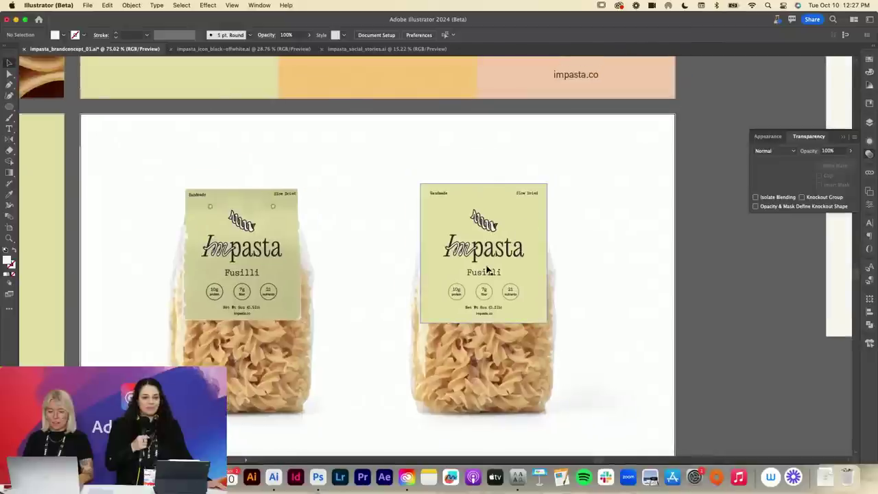
left_click(484, 273)
double_click(485, 272)
type("Cava")
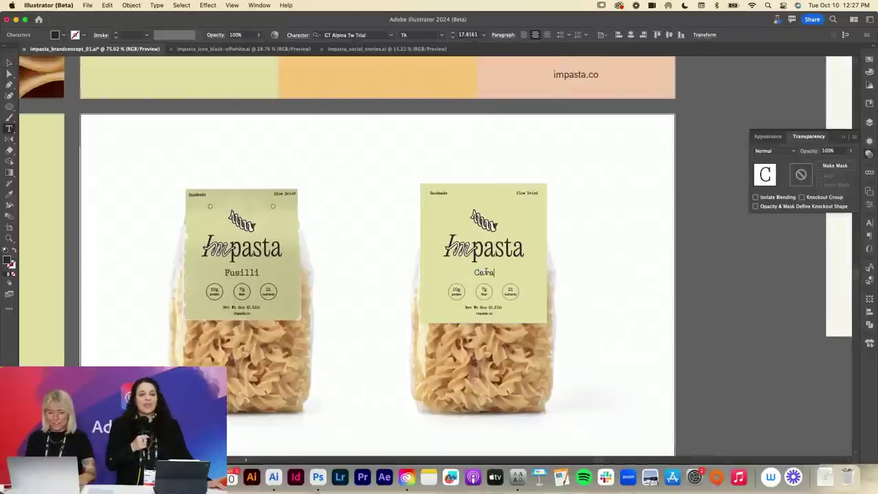
type("tappi")
key("Escape")
left_click(716, 317)
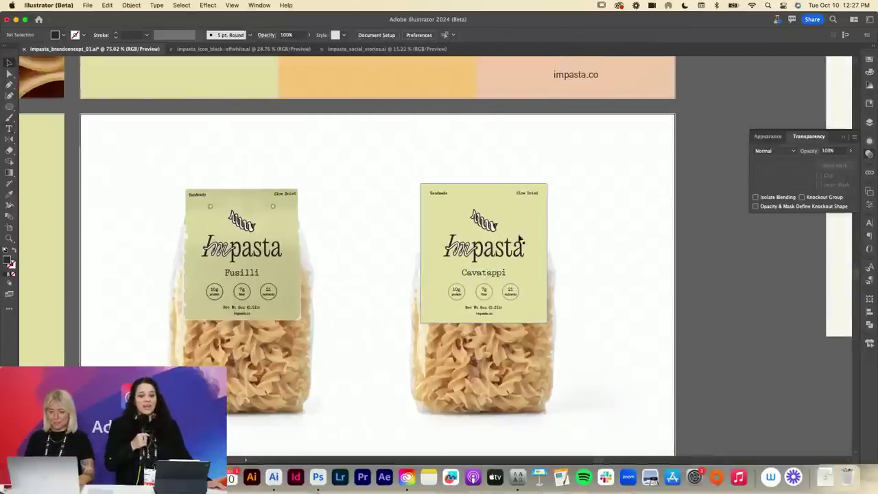
- Delete the fusilli icon from the Cavatappi label and bring the tall wavy noodle from the illustration sheet onto the empty canvas beside it
scroll(492, 227, "up", 2)
scroll(492, 226, "right", 5)
scroll(492, 226, "right", 3)
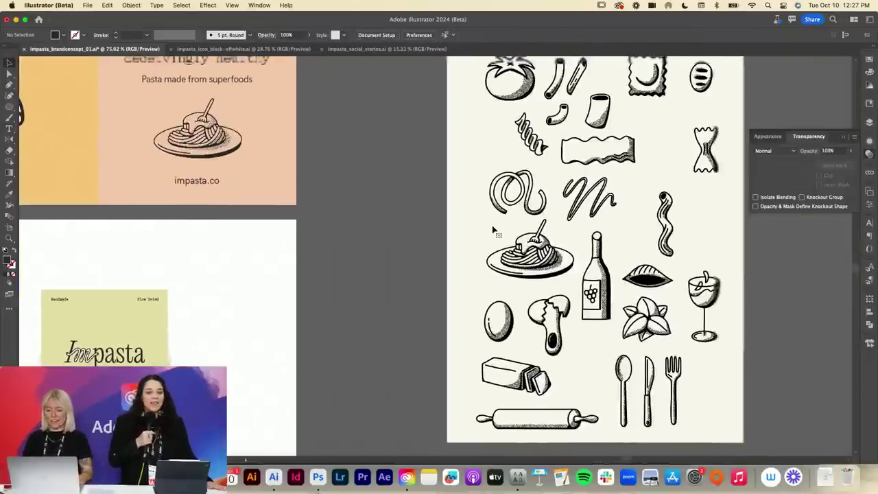
scroll(492, 230, "up", 3)
scroll(621, 283, "down", 3)
scroll(621, 283, "left", 3)
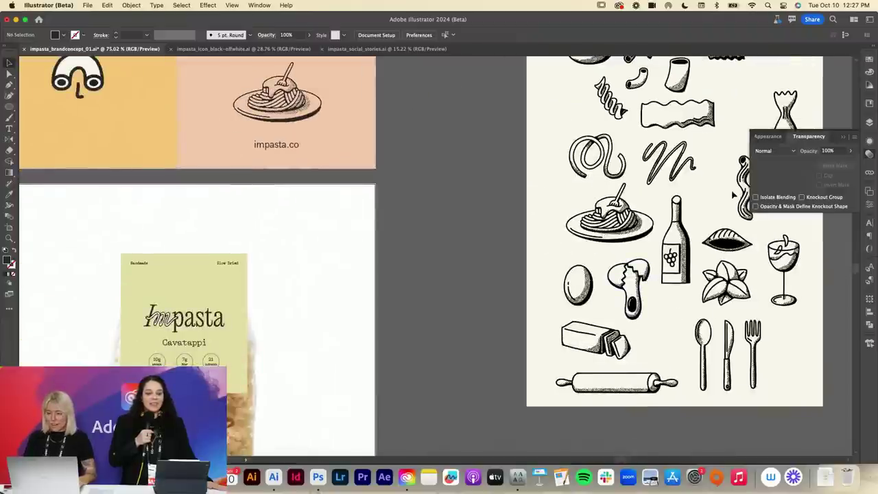
left_click_drag(743, 189, 667, 280)
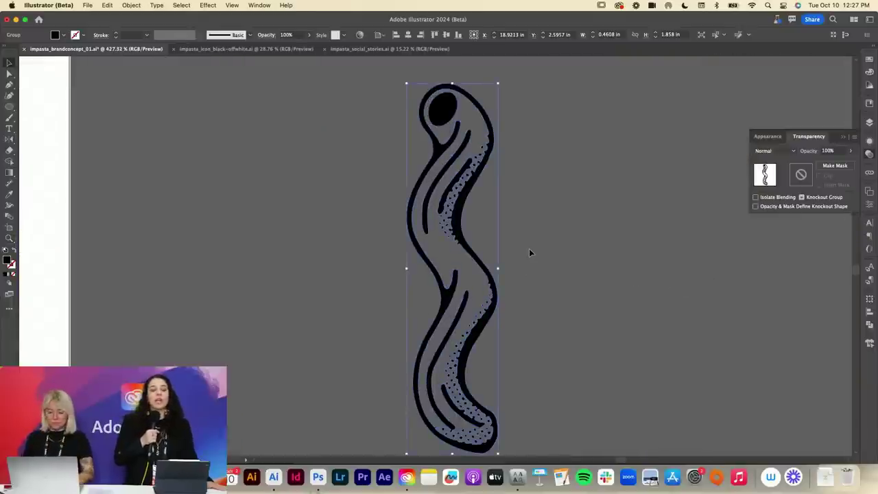
- Break the wavy noodle illustration apart with Pathfinder so its enclosed interior areas become separate unfilled shapes
scroll(531, 251, "down", 2)
scroll(531, 251, "right", 1)
left_click(870, 327)
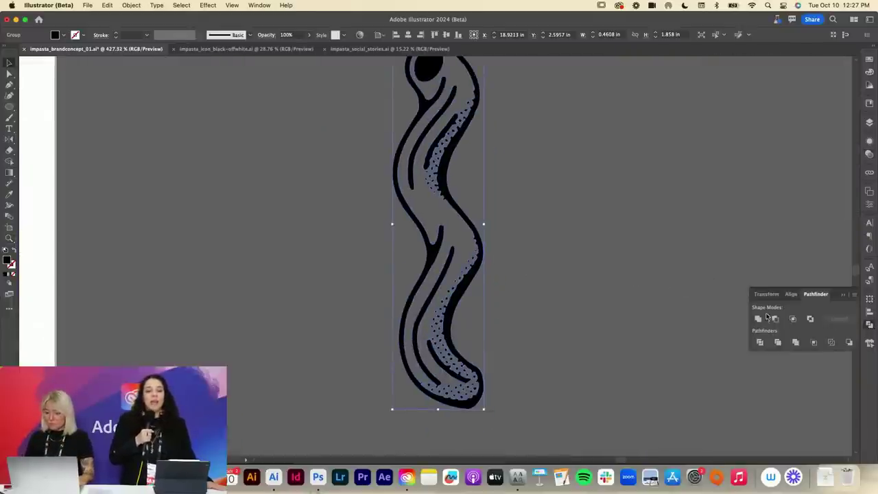
key("super+shift+g")
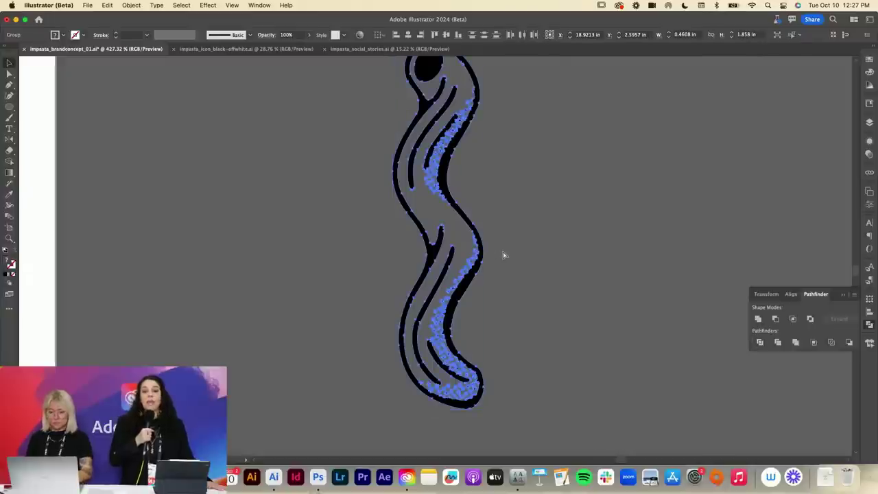
key("super+z")
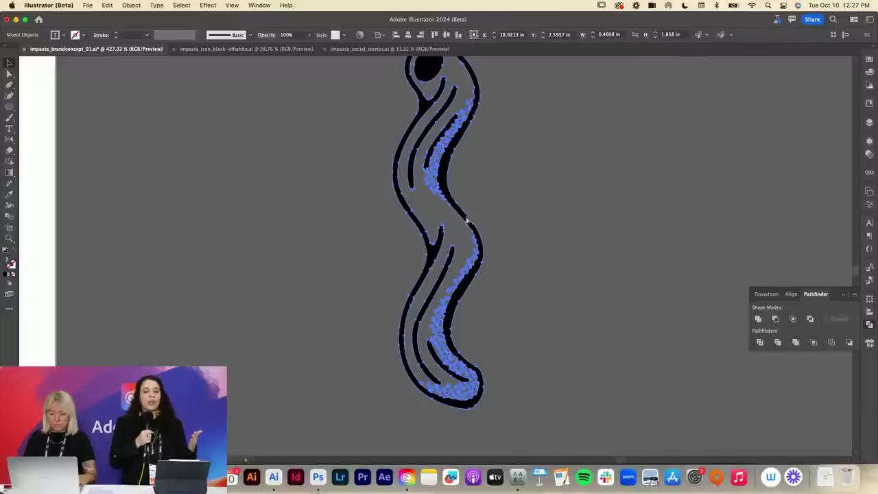
- Isolate the noodle group, pick its unfilled interior shape and select everything with the same fill color
key("z")
left_click_drag(468, 218, 437, 217)
key("v")
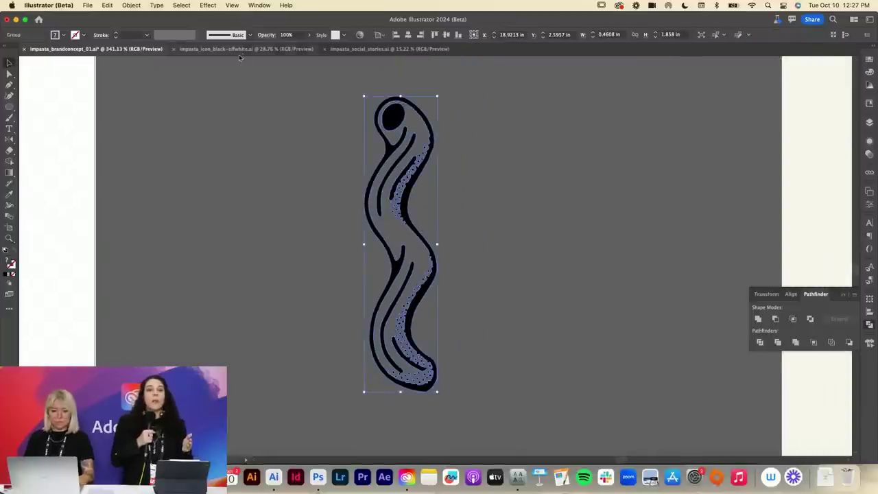
double_click(396, 117)
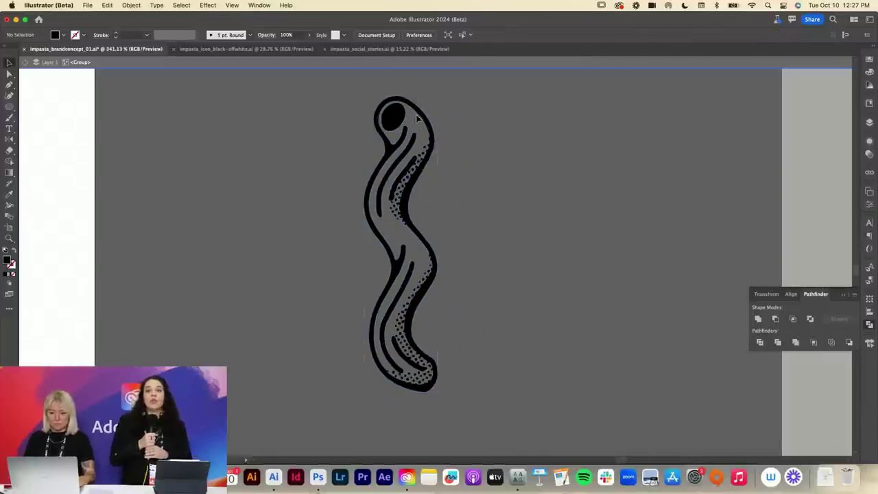
left_click(420, 110)
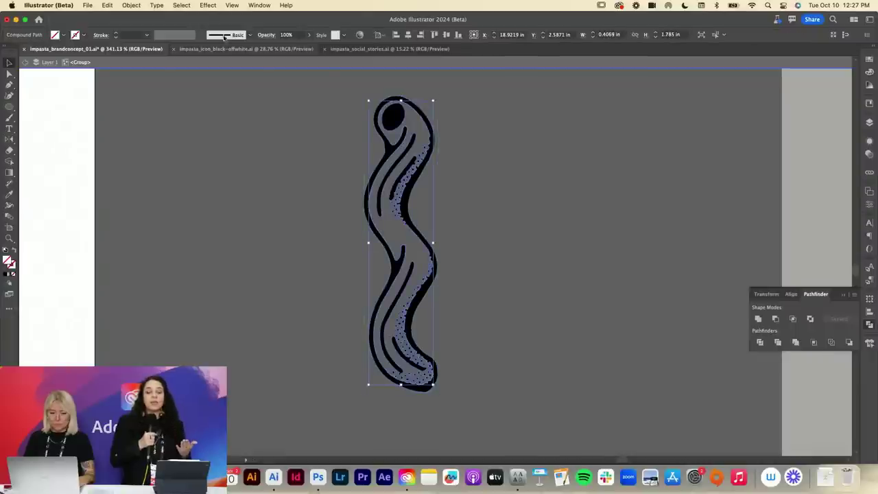
left_click(181, 5)
mouse_move(203, 99)
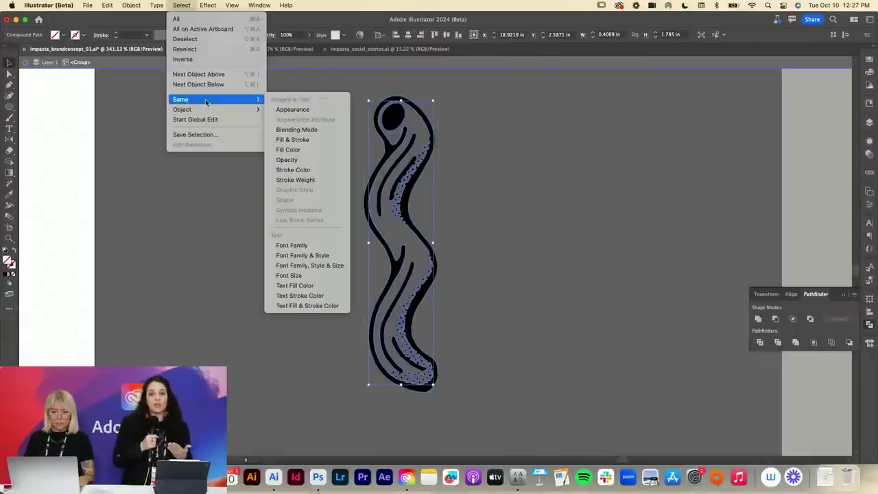
left_click(295, 147)
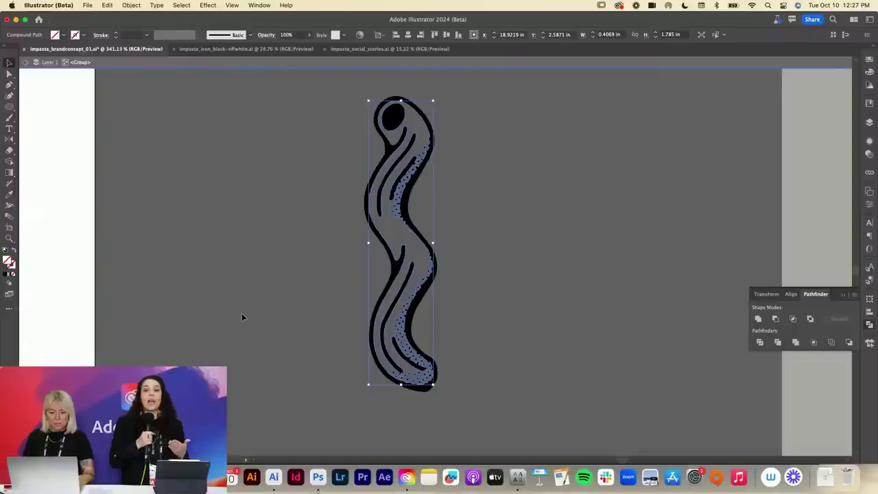
- Fill the noodle's interior with the off-white sampled from the pasta icon on the Fusilli label, and leave isolation mode
scroll(242, 314, "left", 5)
scroll(224, 324, "down", 3)
scroll(225, 328, "left", 15)
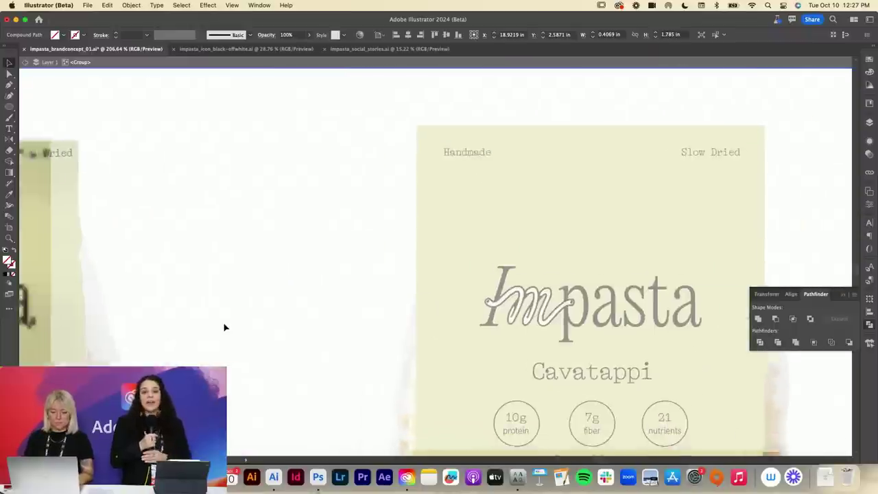
key("i")
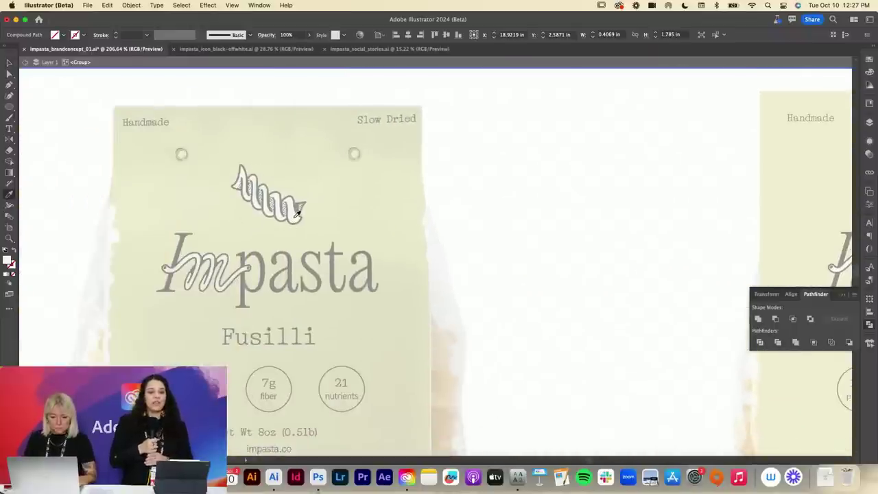
key("v")
scroll(293, 217, "right", 15)
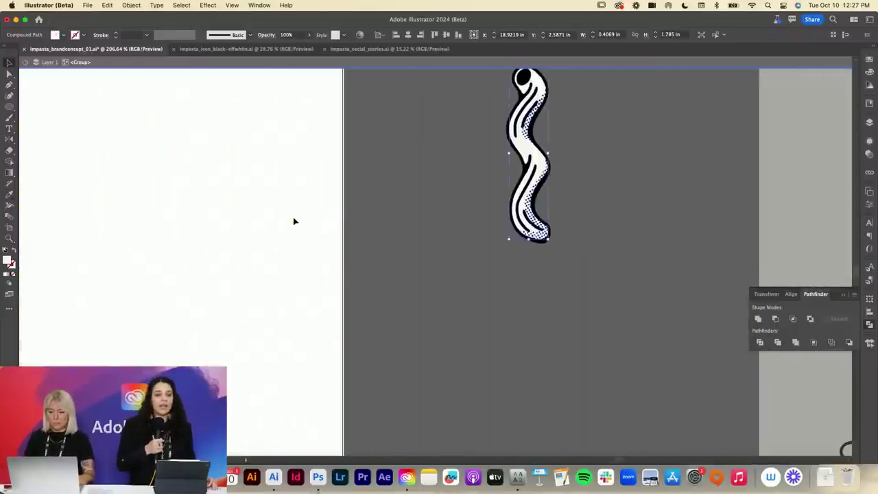
left_click(569, 223)
scroll(598, 215, "up", 2)
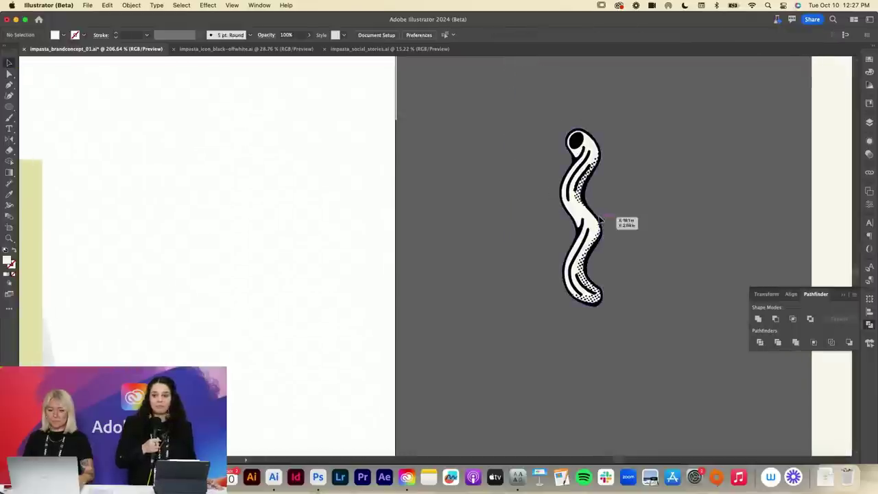
scroll(521, 216, "down", 3)
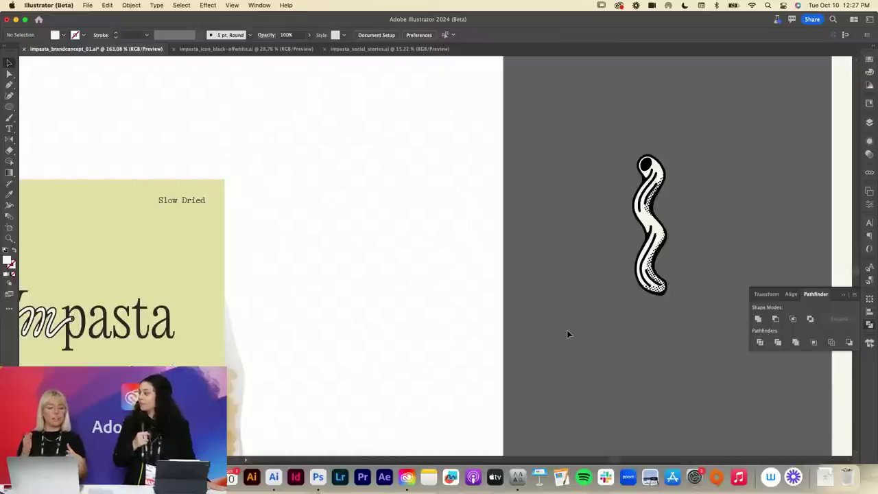
- Switch to Creative Cloud to look through the available beta apps, and return to the Illustrator document
left_click(407, 477)
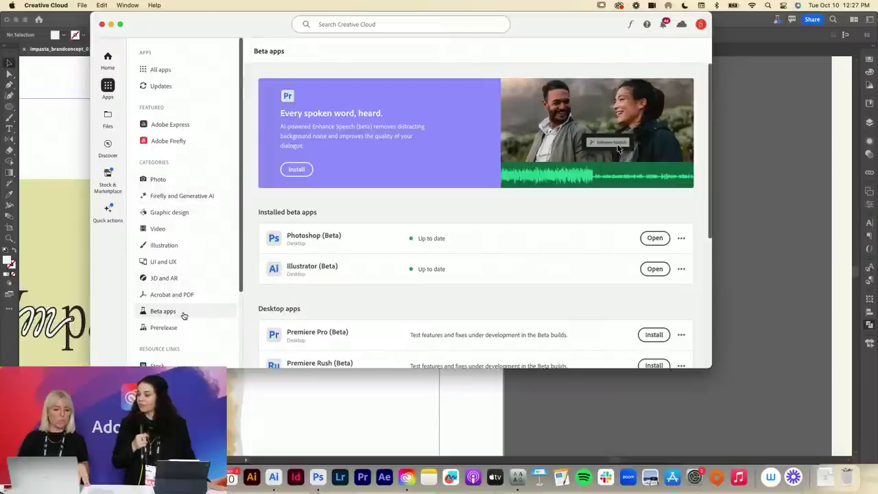
scroll(349, 288, "down", 4)
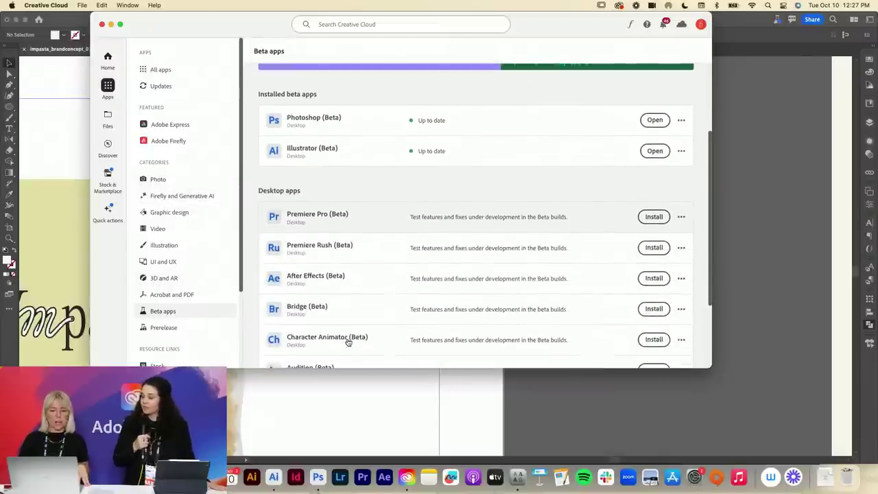
left_click(388, 426)
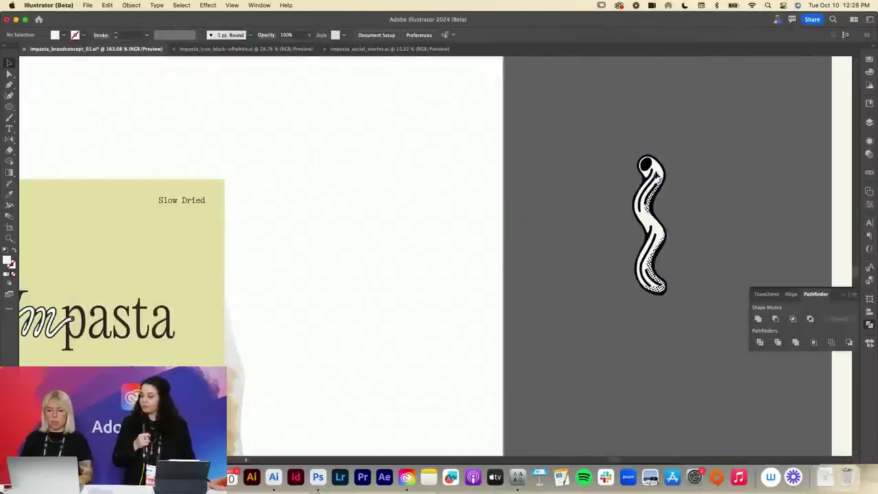
- Place the noodle icon centered above the Impasta logo on the Cavatappi label, rotated horizontally and scaled to about 1.14 in wide
left_click(656, 176)
scroll(741, 177, "left", 3)
left_click_drag(765, 195, 197, 230)
scroll(196, 229, "left", 4)
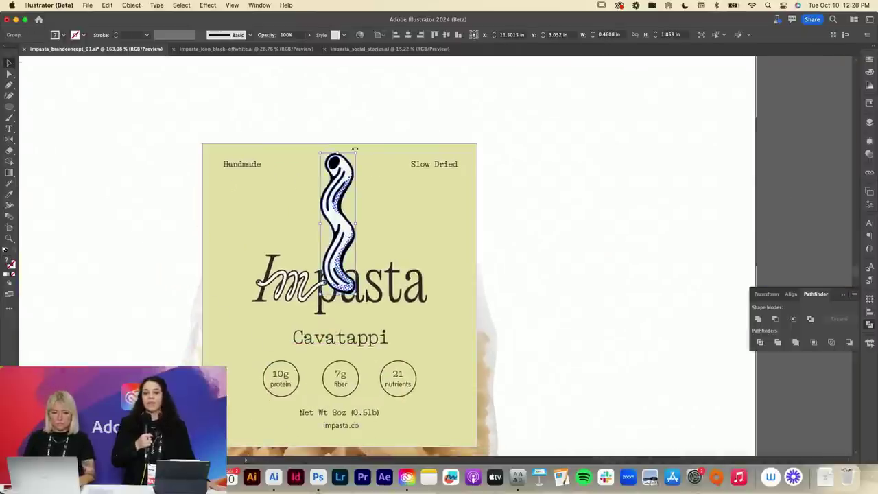
left_click_drag(338, 152, 384, 227)
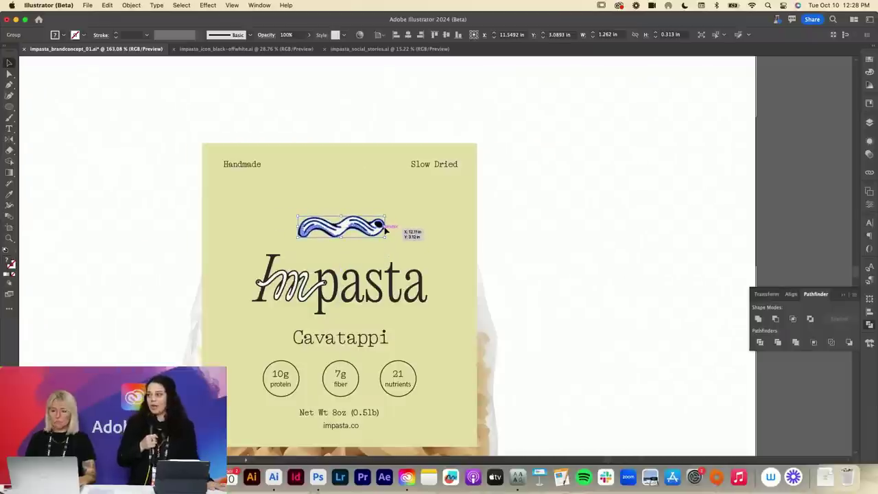
scroll(385, 227, "down", 2)
scroll(385, 227, "left", 2)
- Recolor only the Cavatappi label's background with the peach sampled from the brand board's spaghetti panel, and save the document
left_click(515, 284)
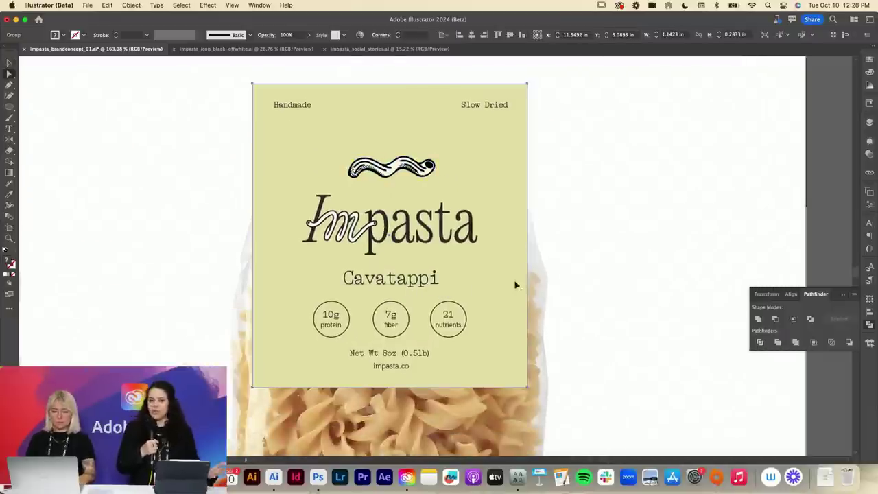
key("z")
left_click_drag(515, 284, 281, 284)
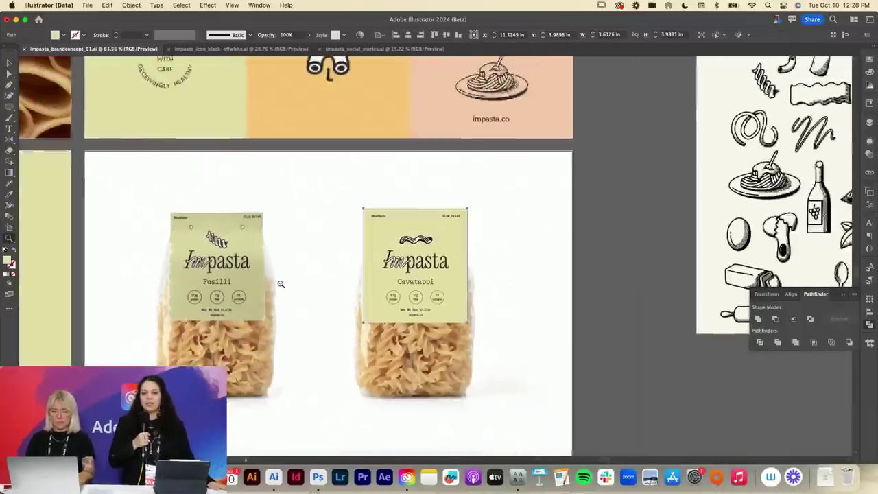
scroll(281, 284, "up", 3)
scroll(281, 284, "left", 2)
key("i")
left_click(387, 175)
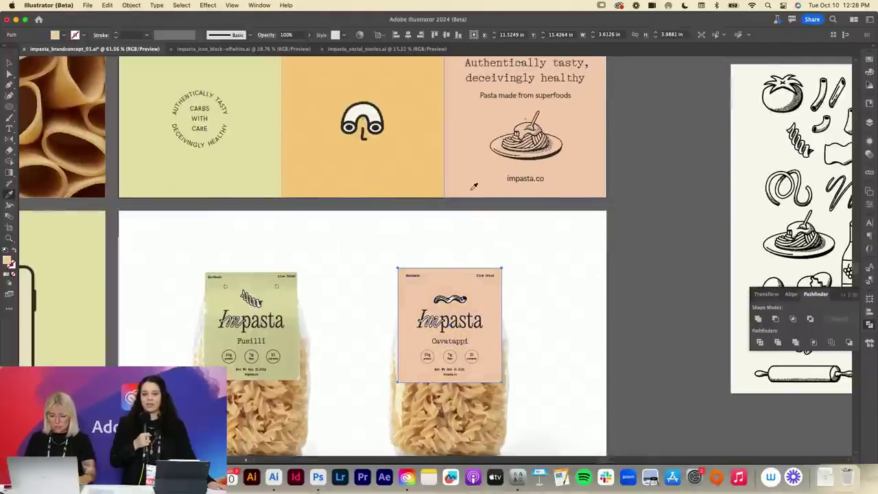
key("v")
scroll(602, 284, "down", 4)
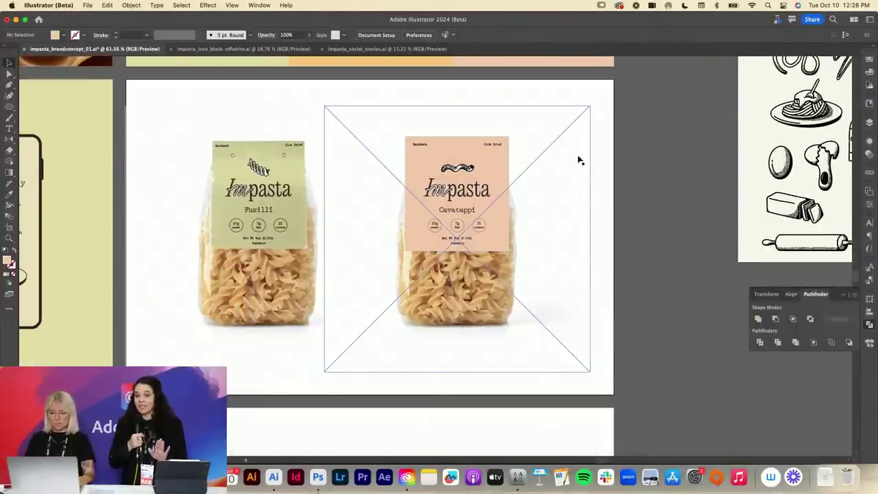
key("super+s")
- Make a mockup from the peach Cavatappi label and the pasta bag photo beneath it
key("z")
left_click_drag(403, 252, 443, 243)
key("v")
scroll(444, 243, "up", 2)
left_click_drag(642, 115, 345, 334)
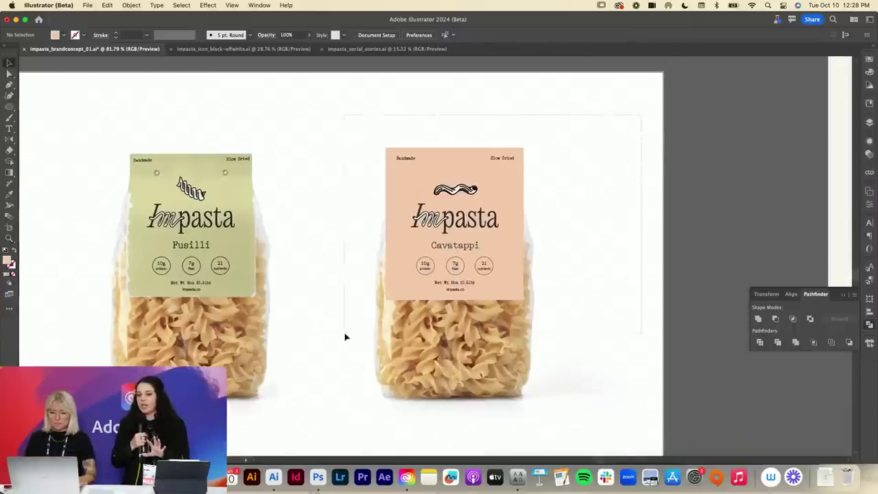
left_click(608, 252)
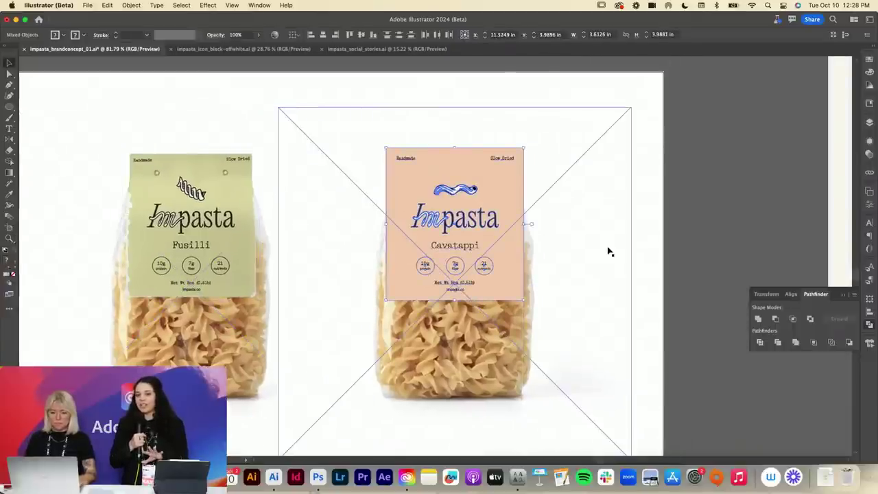
left_click(609, 118, "shift")
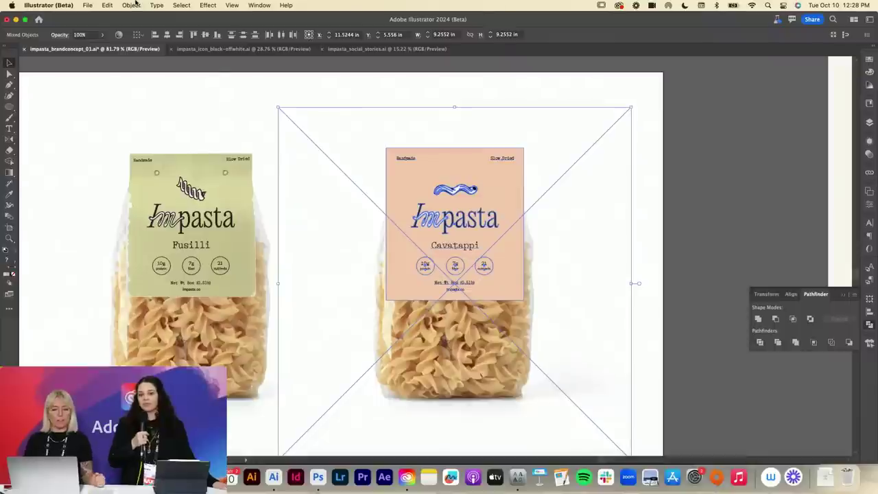
left_click(132, 5)
mouse_move(137, 280)
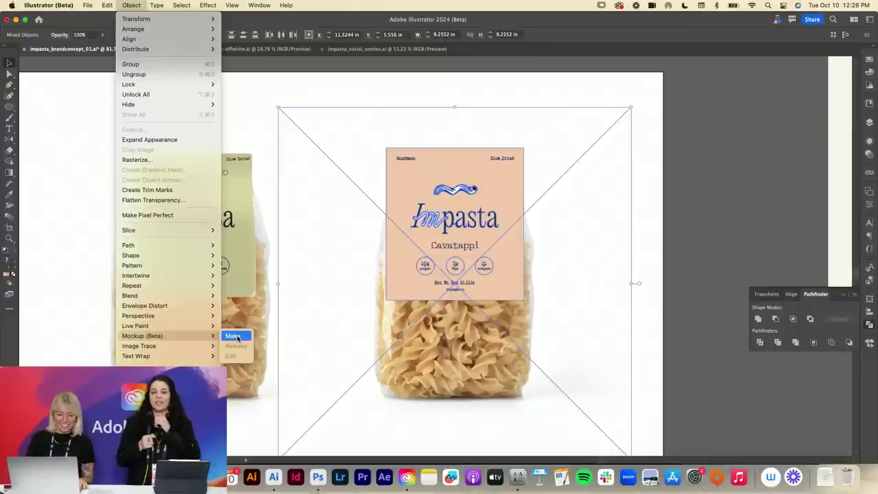
left_click(235, 335)
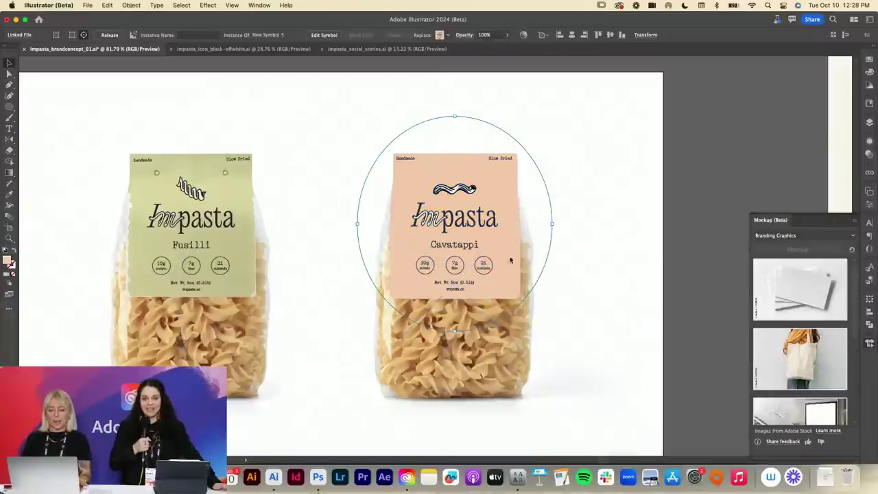
- Set the peach Cavatappi label's blend mode to Multiply inside its mockup, and leave isolation mode
left_click(677, 186)
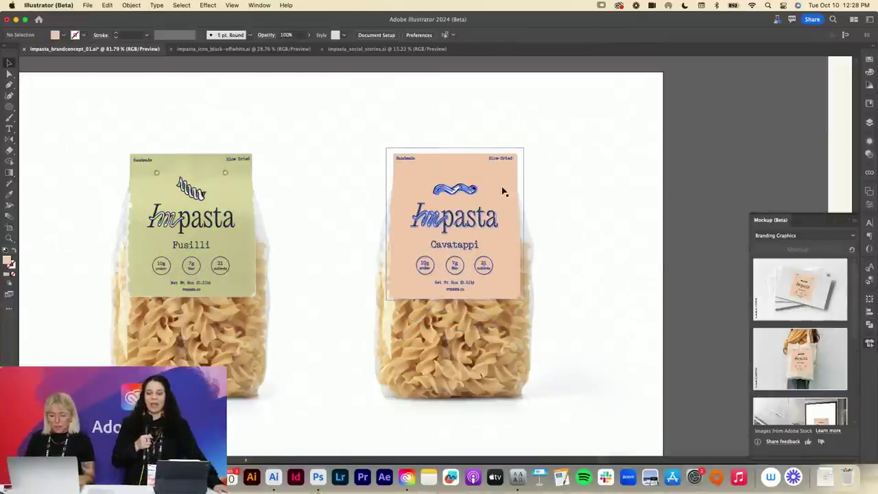
left_click(505, 192)
double_click(506, 191)
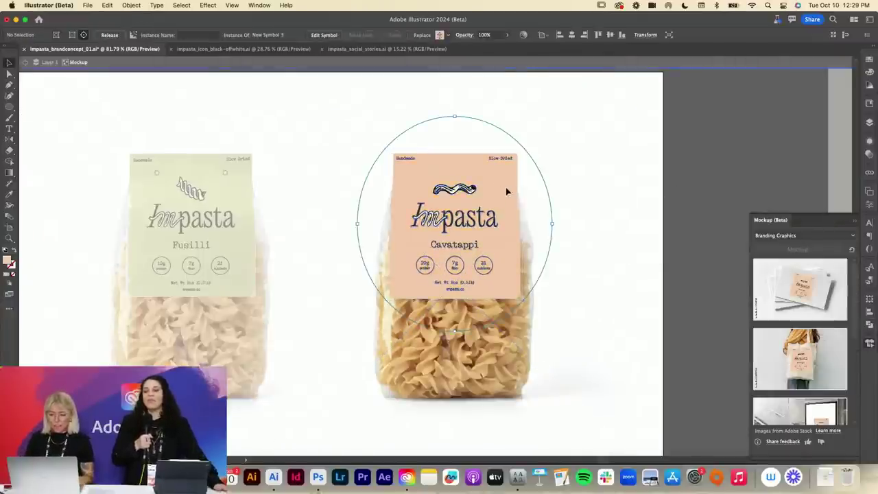
left_click(870, 153)
left_click(774, 150)
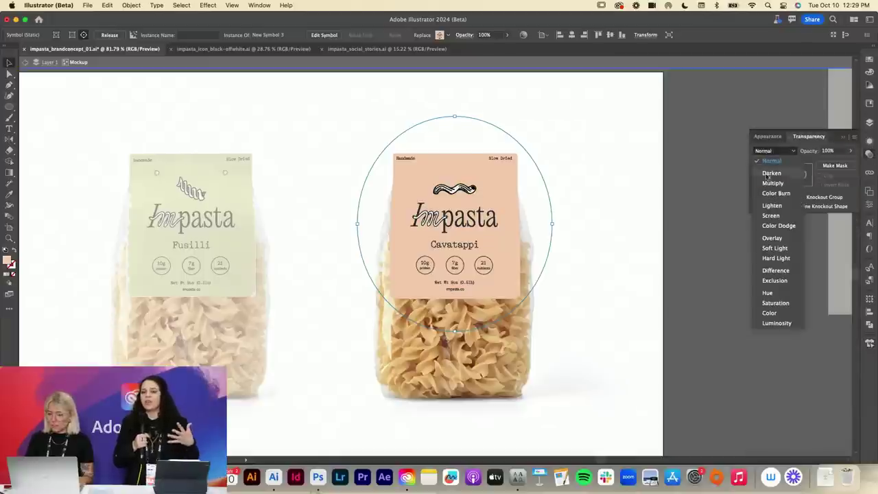
left_click(772, 184)
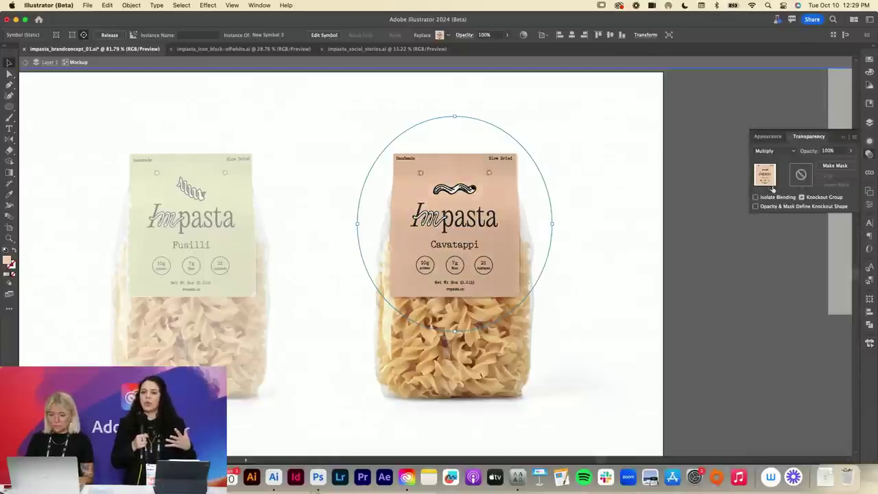
left_click(870, 152)
left_click(741, 208)
double_click(741, 207)
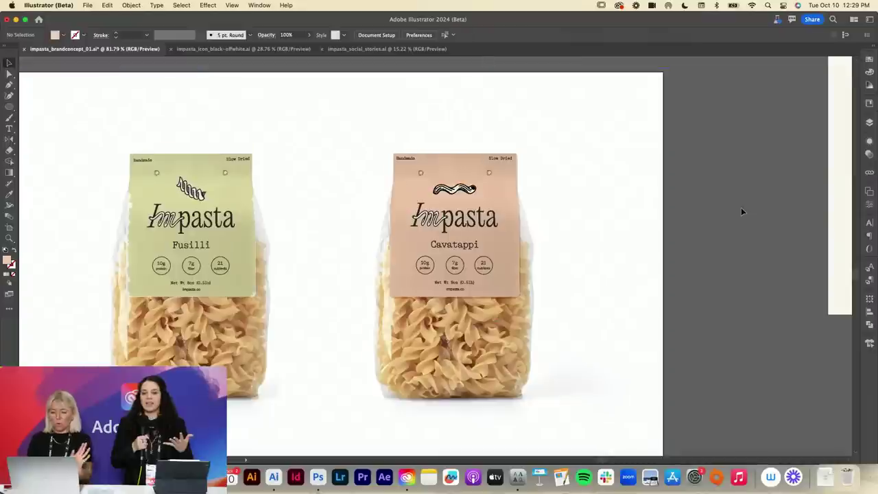
- Move the TAGS notes from beside the to-do list to the empty canvas next to the Color Palette board
key("z")
left_click_drag(513, 232, 402, 243)
scroll(467, 240, "down", 5)
scroll(467, 241, "left", 3)
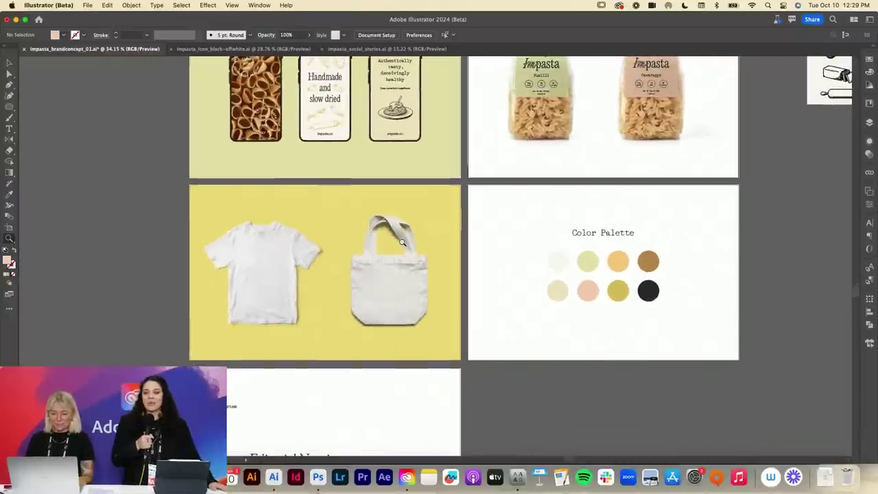
scroll(402, 243, "right", 5)
scroll(402, 242, "up", 2)
key("v")
scroll(402, 242, "up", 2)
scroll(402, 242, "right", 5)
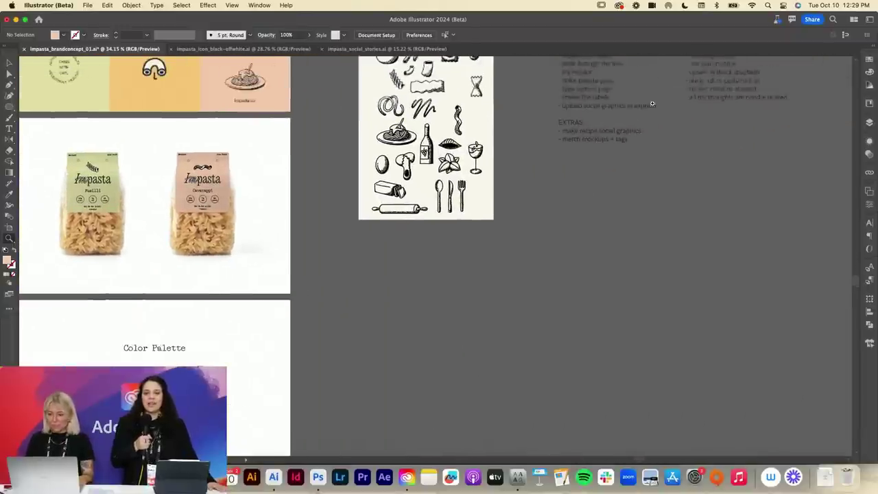
left_click_drag(731, 70, 380, 353)
scroll(382, 357, "down", 5)
scroll(382, 357, "left", 6)
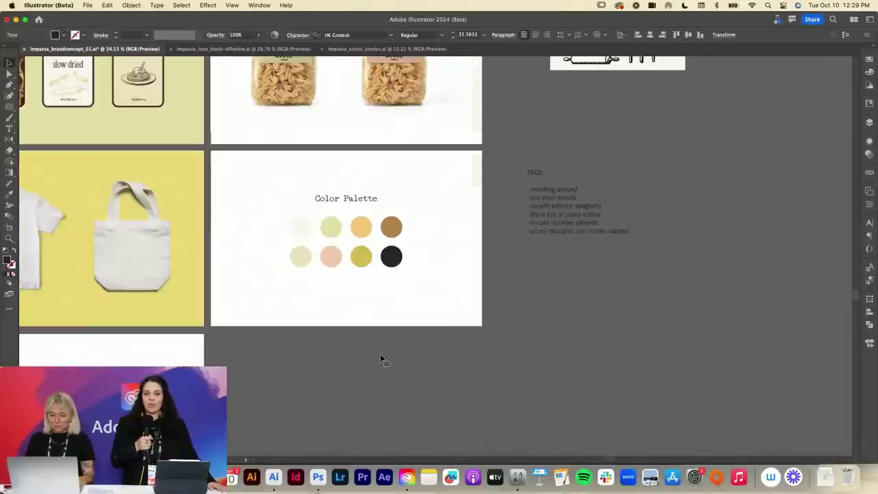
left_click(380, 354)
scroll(382, 357, "left", 6)
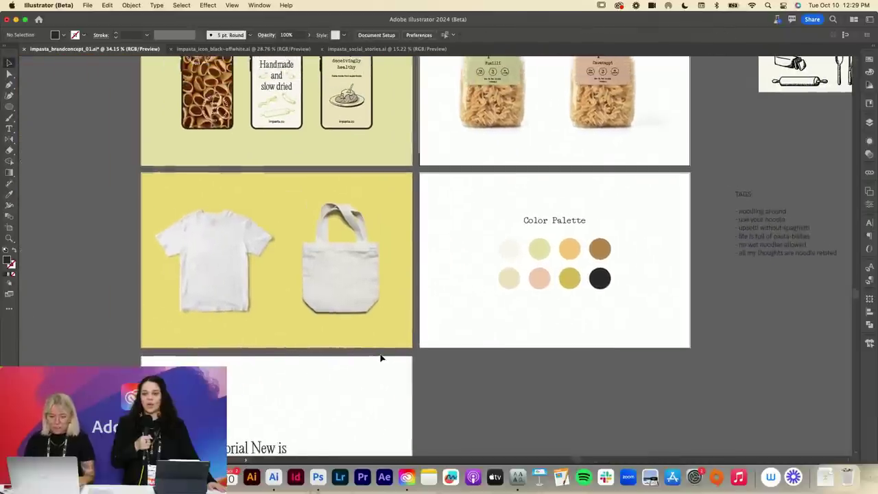
scroll(381, 357, "down", 1)
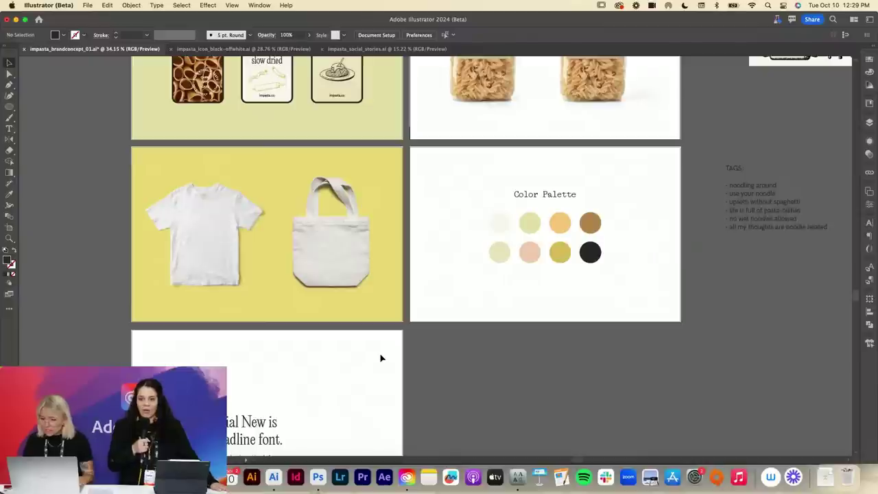
- Copy the Editorial New headline sample onto the T-shirt's chest, scale it to about 36 pt and center-align it
left_click_drag(241, 431, 204, 227)
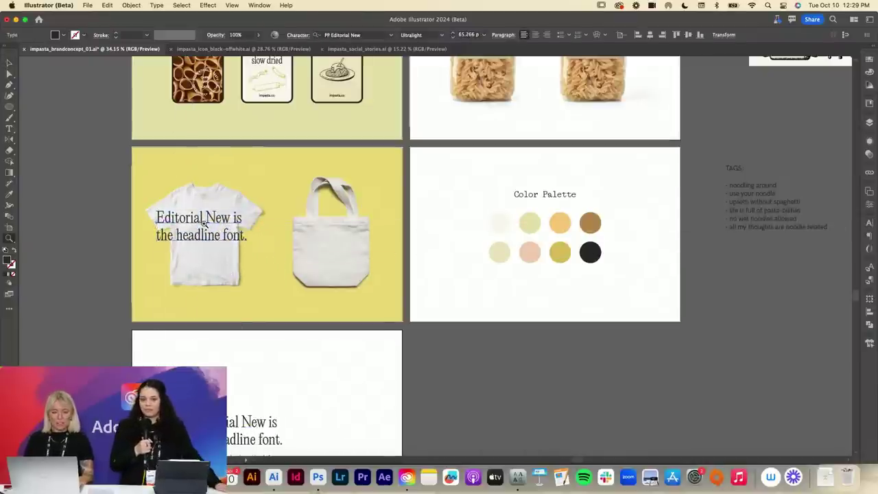
scroll(204, 226, "up", 5)
scroll(338, 234, "up", 4)
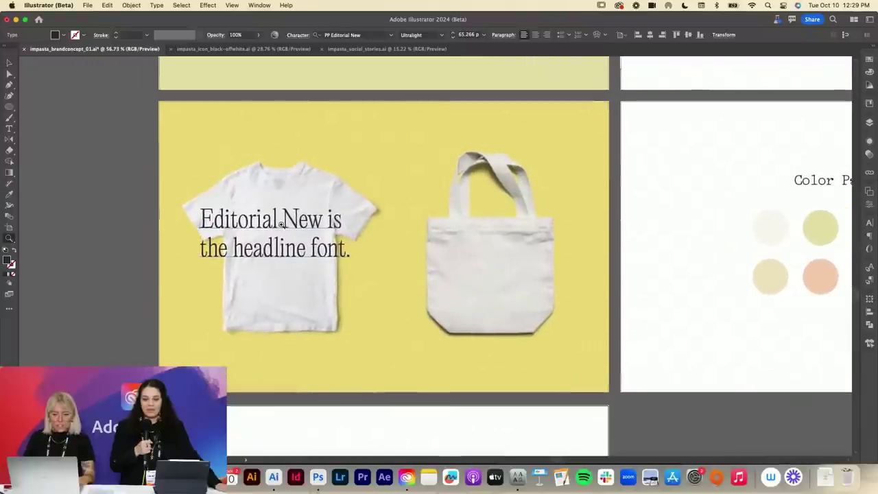
left_click_drag(378, 241, 333, 239)
left_click(535, 34)
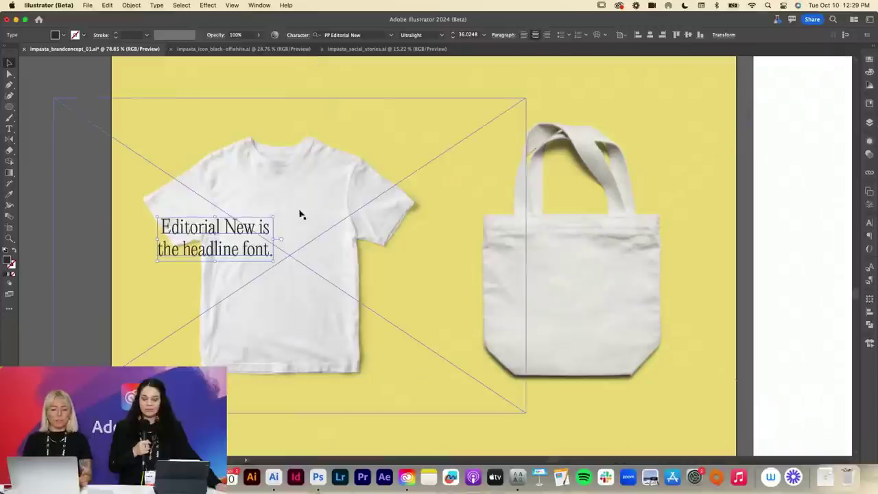
left_click_drag(257, 227, 311, 207)
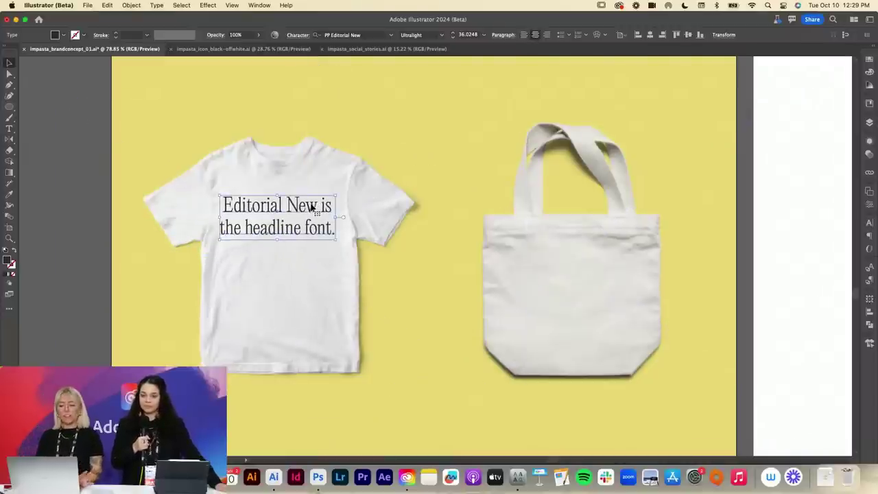
- Move the headline text off the T-shirt onto the empty canvas beside the yellow merch board
key("z")
left_click_drag(311, 207, 229, 207)
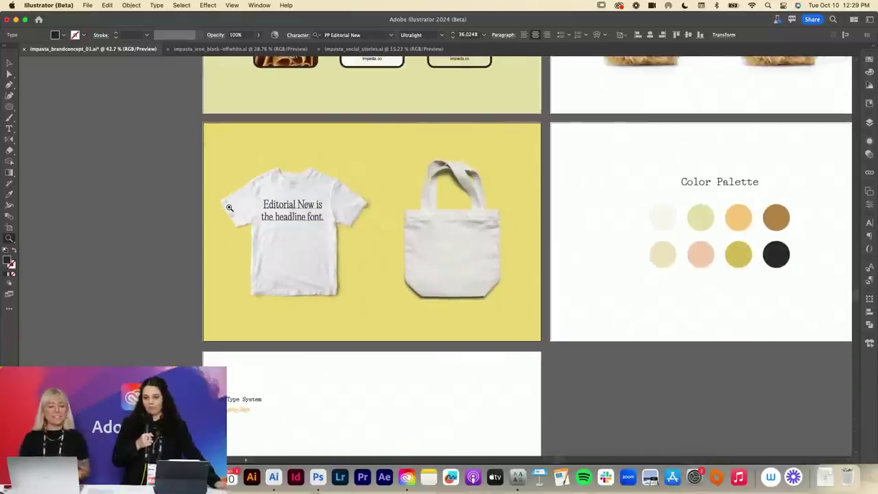
scroll(229, 207, "up", 3)
key("v")
left_click_drag(284, 251, 139, 254)
- Copy the dark Impasta logo from the brand board to the canvas beside the merch board, scaled to about 2.39 in wide
scroll(139, 254, "up", 10)
scroll(139, 254, "right", 4)
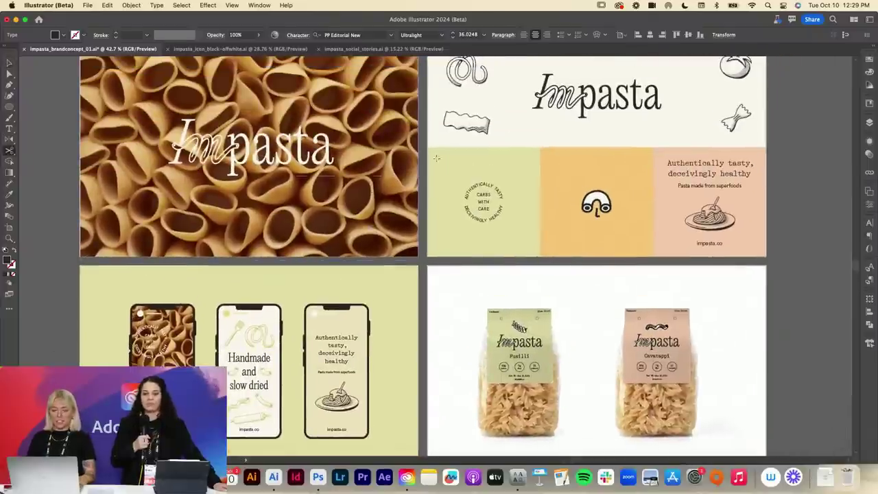
left_click(588, 112)
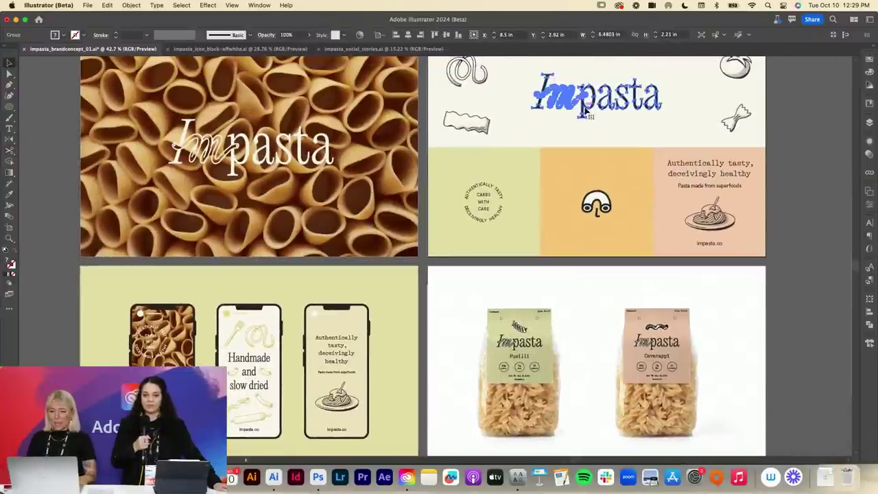
scroll(587, 112, "down", 5)
scroll(586, 111, "left", 4)
scroll(585, 110, "down", 4)
scroll(584, 110, "left", 1)
key("z")
left_click_drag(353, 243, 441, 231)
key("super+v")
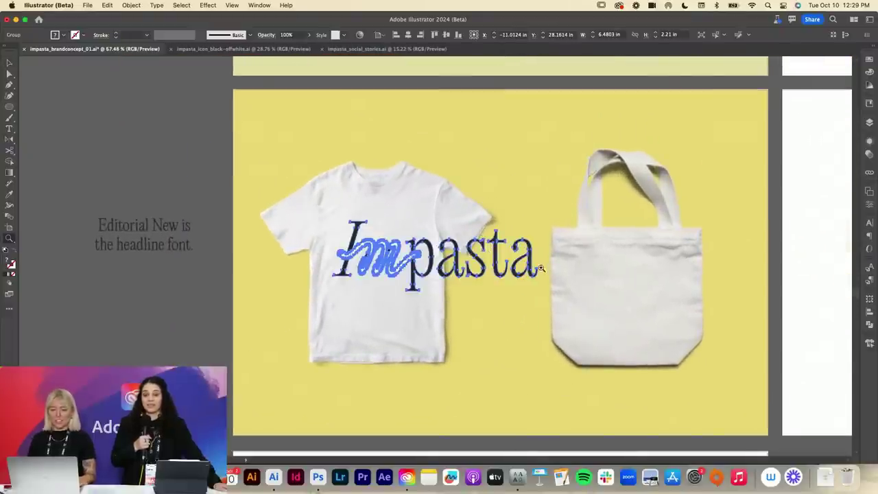
left_click_drag(535, 261, 76, 221)
- Lock the T-shirt photo and move the headline text back onto the T-shirt's chest
left_click(426, 296)
key("super+2")
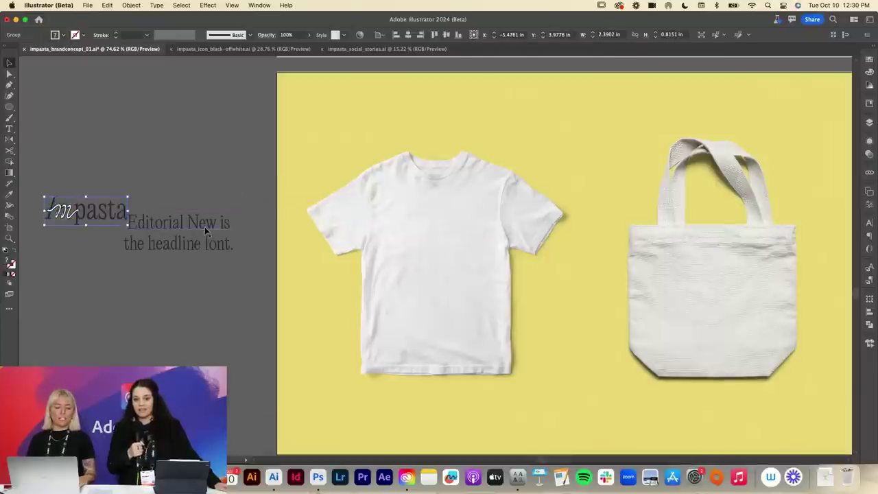
left_click_drag(204, 226, 462, 223)
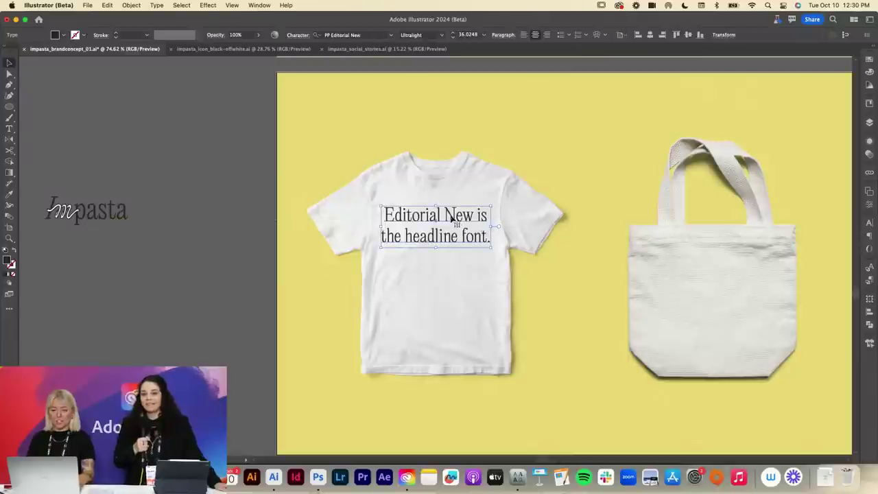
- Replace the T-shirt text with the tagline "Upsetti without spaghetti" on two lines
double_click(450, 217)
key("super+a")
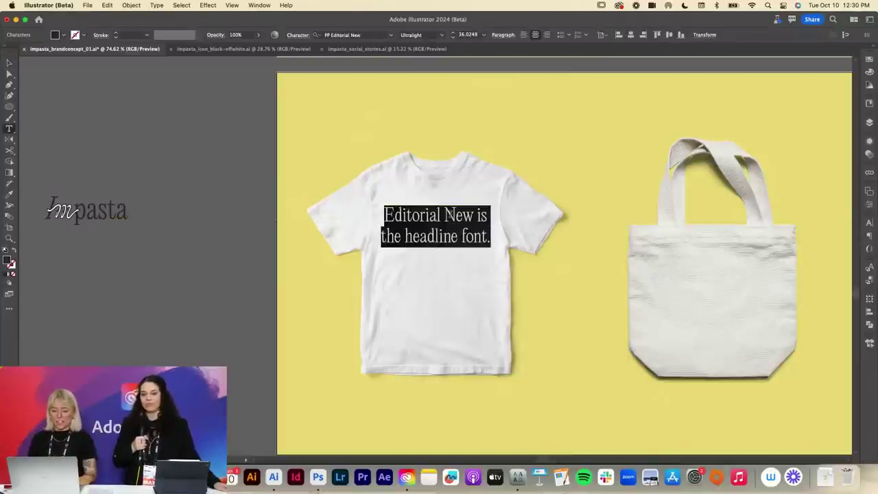
scroll(450, 214, "down", 3)
scroll(448, 215, "down", 3)
scroll(447, 215, "right", 7)
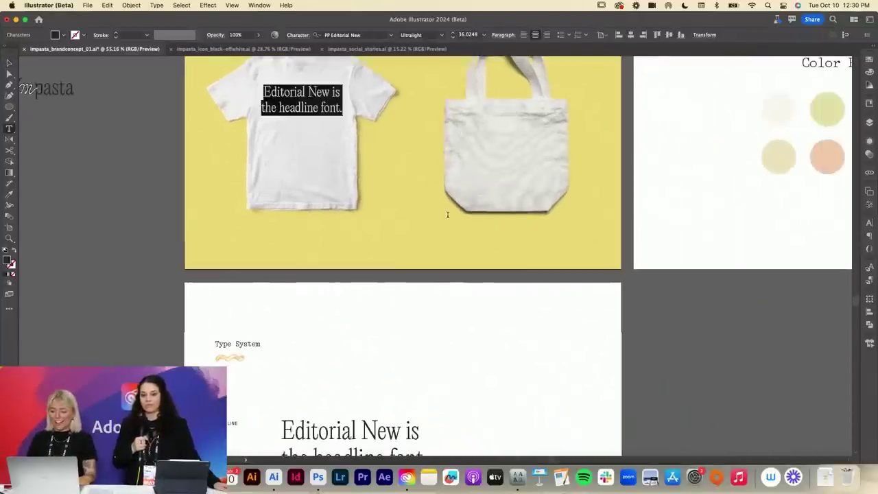
scroll(447, 215, "up", 3)
scroll(447, 215, "right", 6)
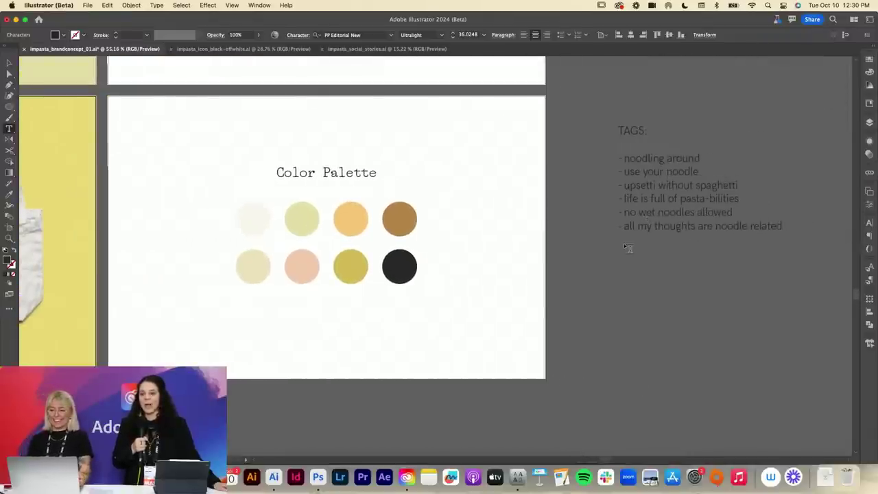
scroll(625, 247, "left", 10)
scroll(624, 246, "down", 5)
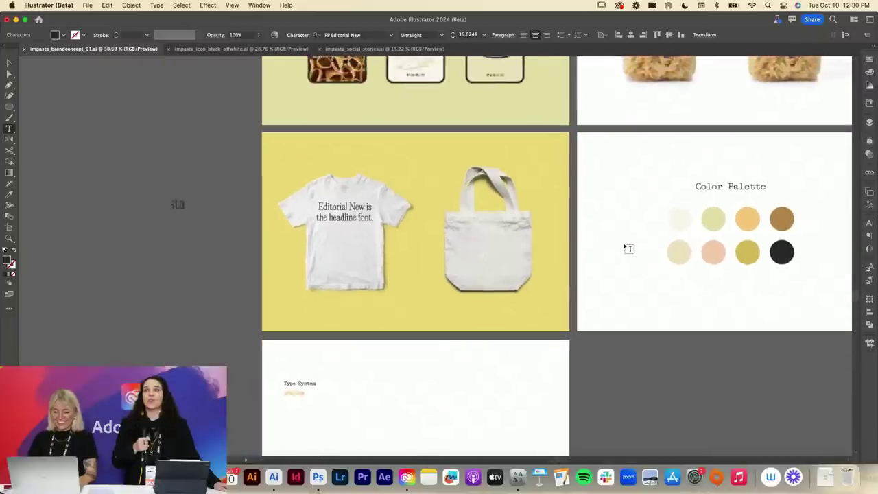
scroll(624, 247, "right", 2)
type("Upsetti")
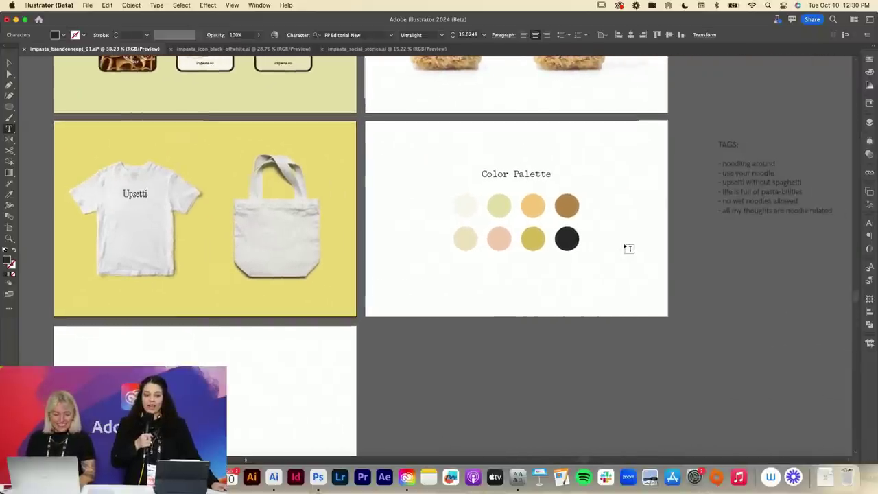
key("BackSpace")
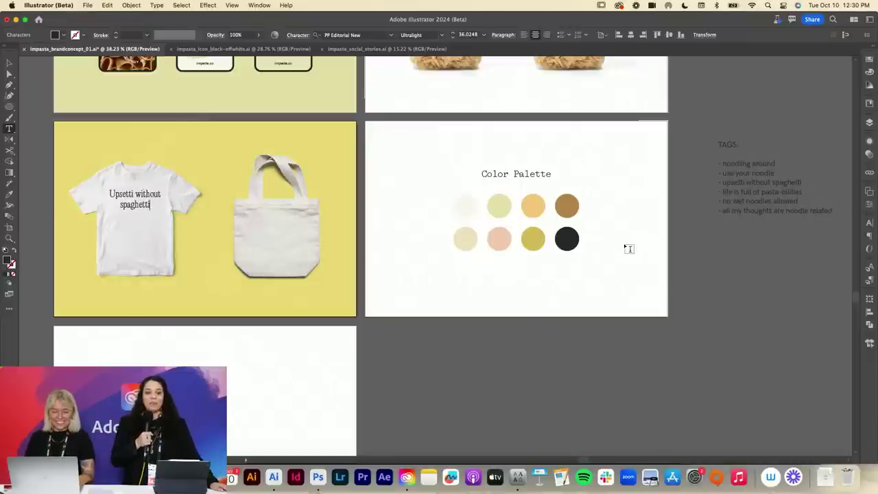
key("Escape")
left_click(500, 356)
- Copy the spaghetti plate illustration from the illustration sheet onto the T-shirt below the tagline
scroll(189, 195, "up", 5)
scroll(188, 195, "right", 4)
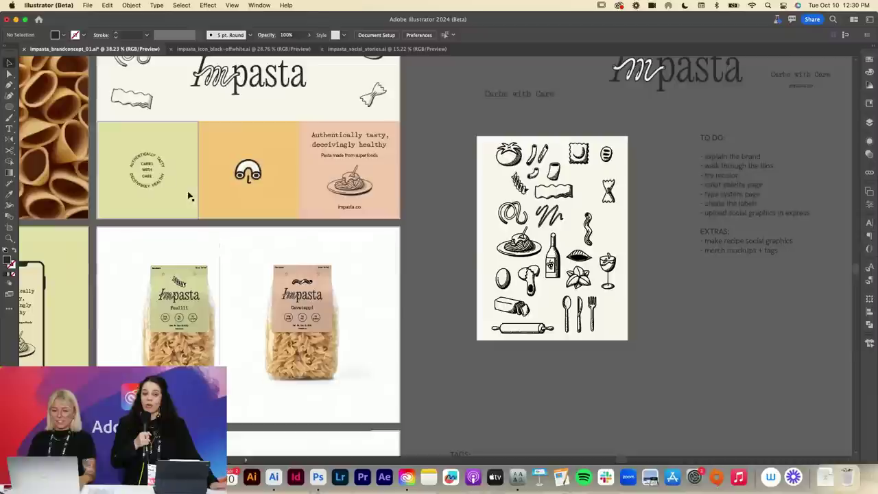
left_click(557, 214)
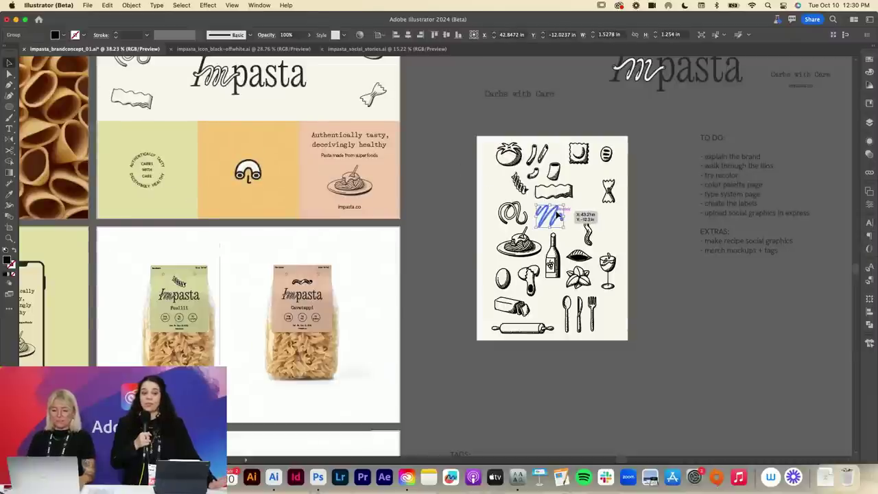
scroll(557, 214, "down", 1)
scroll(557, 215, "left", 1)
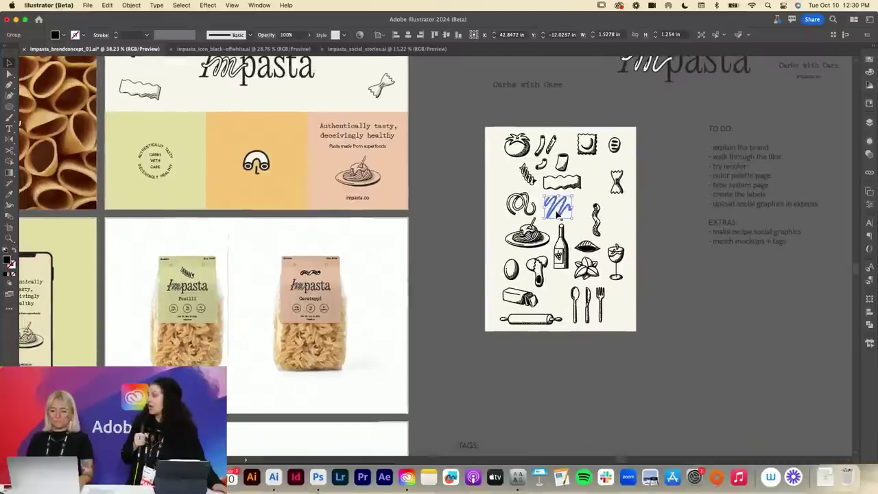
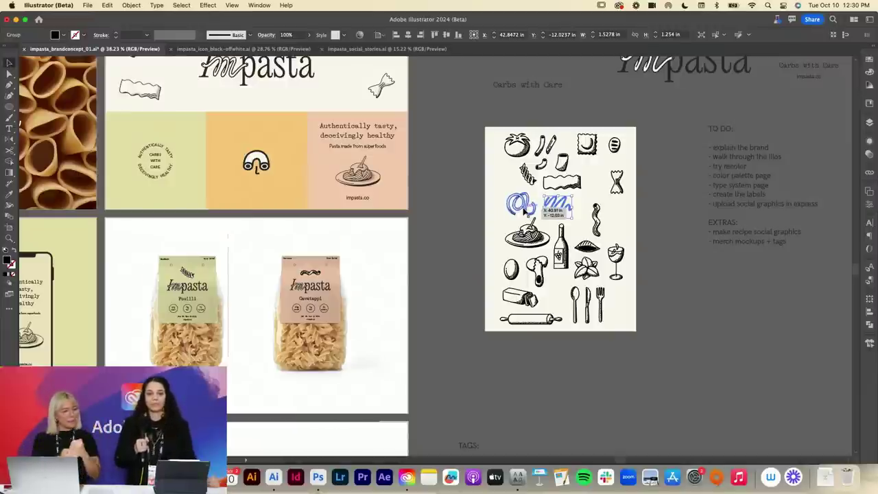
left_click(527, 234)
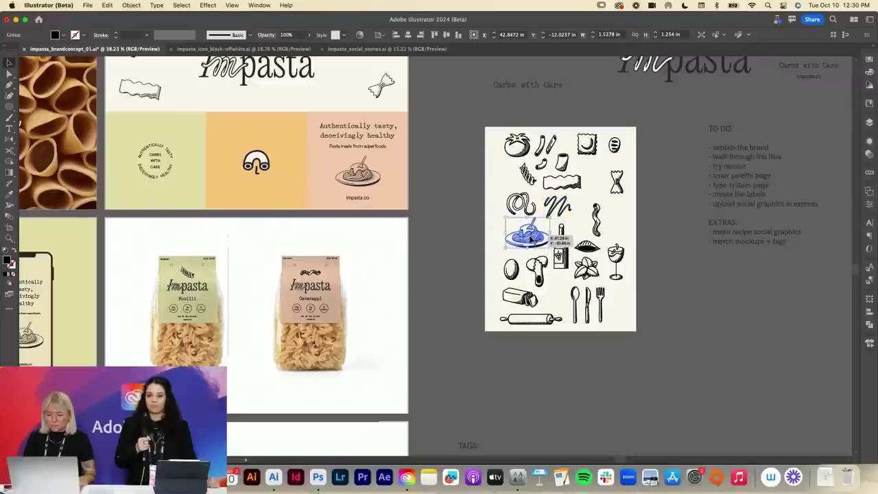
left_click(446, 293)
scroll(446, 293, "down", 2)
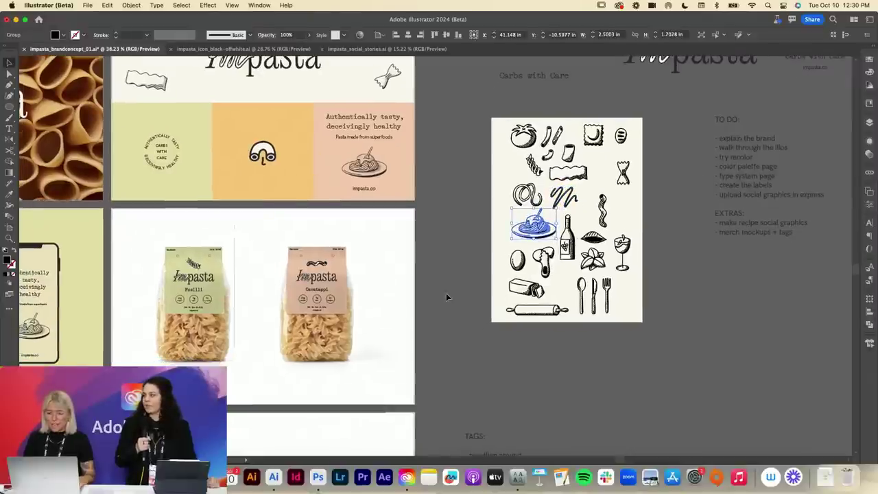
scroll(446, 297, "left", 5)
scroll(446, 297, "down", 4)
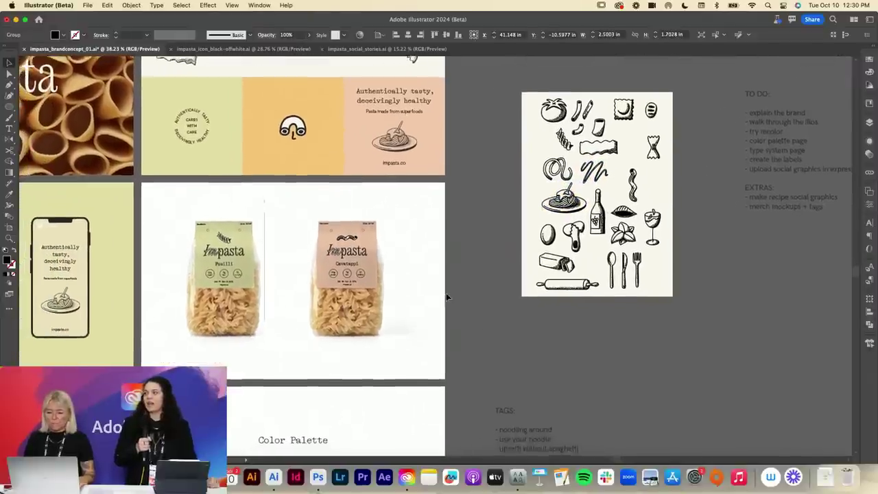
scroll(446, 296, "down", 4)
scroll(446, 296, "left", 4)
scroll(351, 133, "up", 2)
key("z")
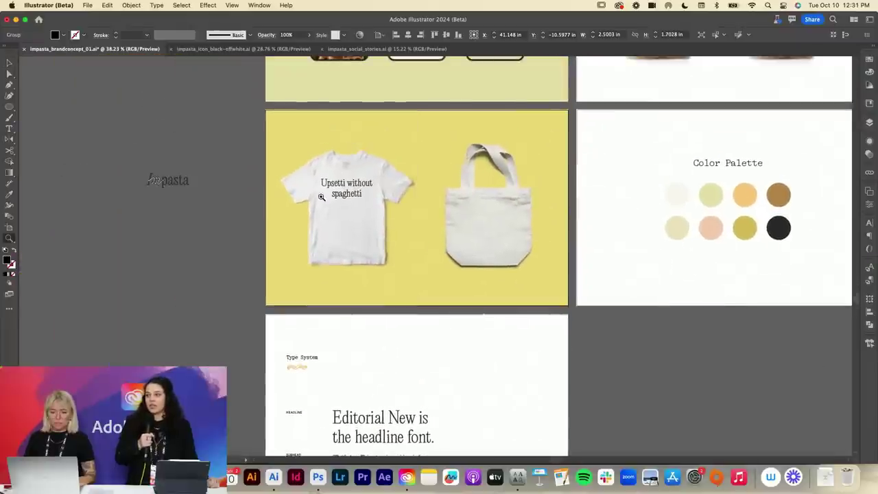
left_click_drag(320, 197, 484, 217)
key("ctrl+v")
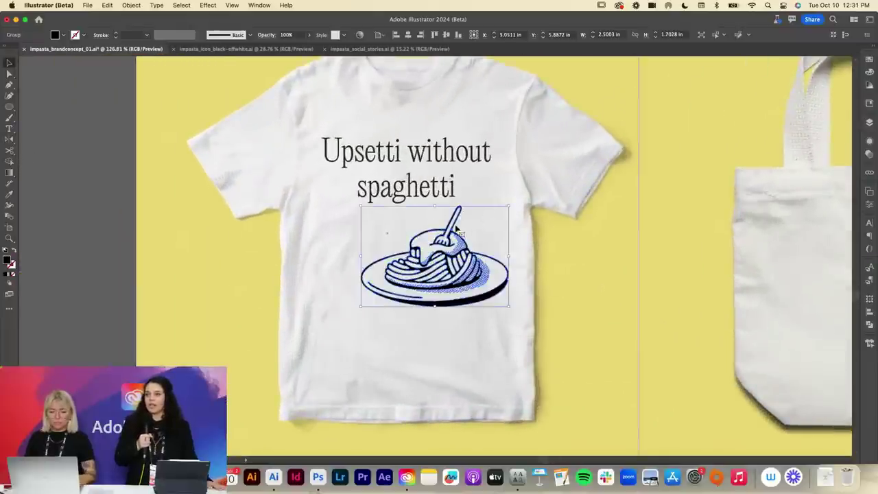
- Recolour the tagline and spaghetti plate on the T-shirt with the near-black swatch from the Color Palette board
left_click(427, 184, "shift")
scroll(427, 184, "down", 3)
scroll(427, 183, "right", 5)
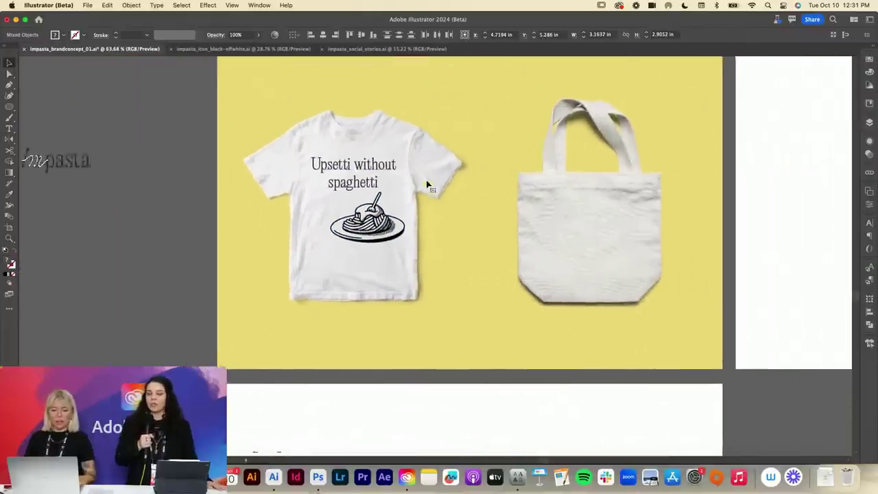
scroll(427, 184, "down", 3)
scroll(427, 184, "right", 3)
scroll(427, 184, "up", 2)
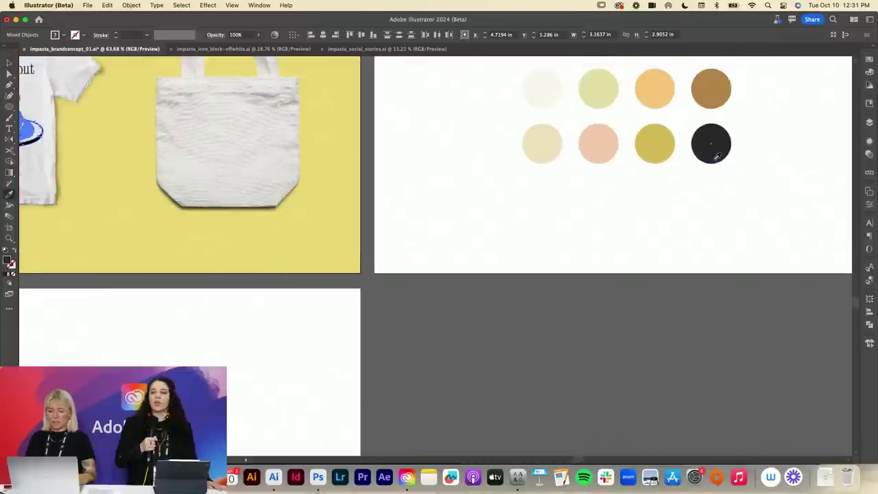
left_click(715, 159)
scroll(717, 156, "left", 8)
key("v")
left_click_drag(295, 169, 338, 172)
scroll(320, 193, "up", 3)
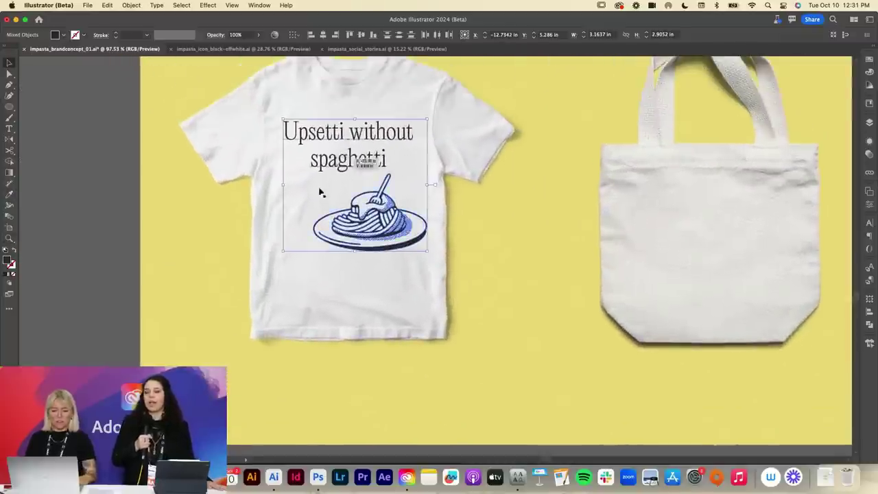
left_click(284, 261)
scroll(365, 212, "up", 2)
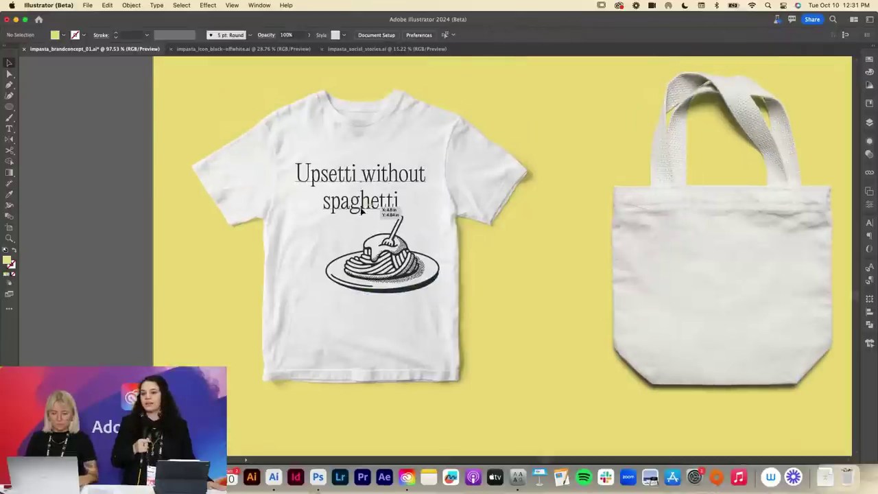
- Place the spaghetti plate above the tagline and scale both together to about 2.48 in wide
left_click_drag(361, 211, 362, 227)
left_click_drag(408, 276, 388, 152)
left_click(377, 196, "shift")
left_click_drag(363, 92, 368, 168)
left_click(388, 134)
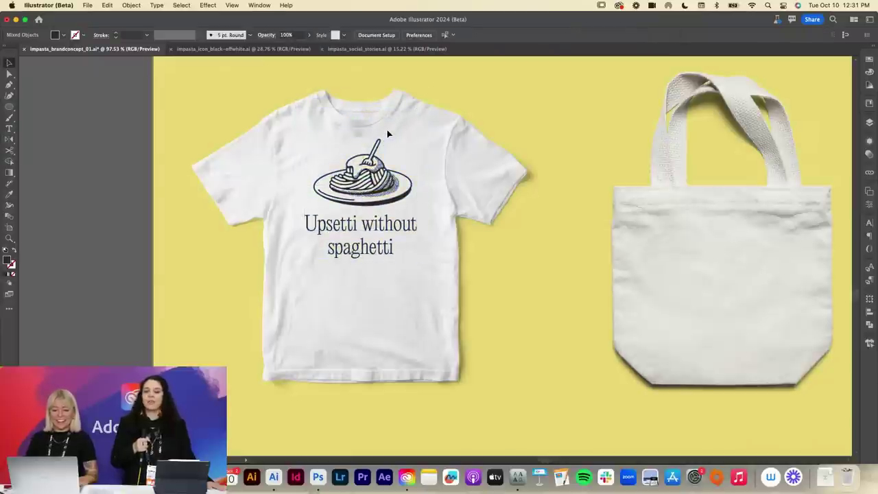
- Adjust the spaghetti plate slightly sideways so it looks centred above the tagline
left_click_drag(339, 263, 381, 156)
left_click(370, 226)
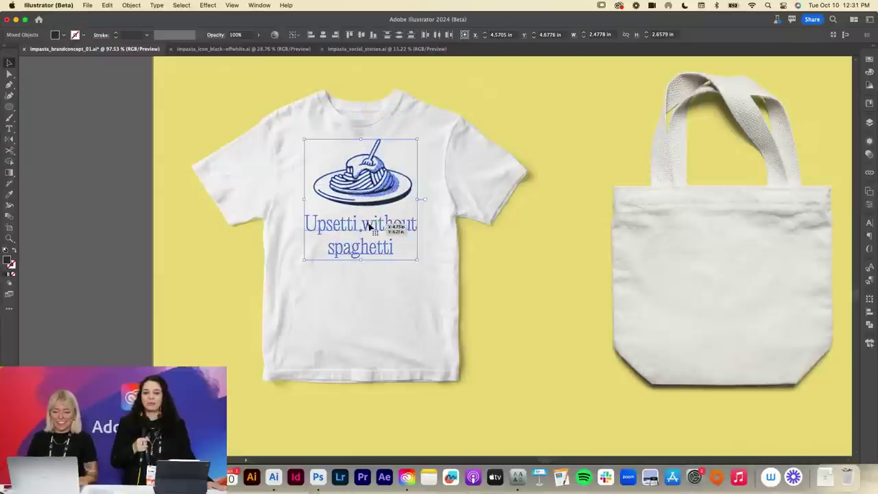
left_click(394, 134)
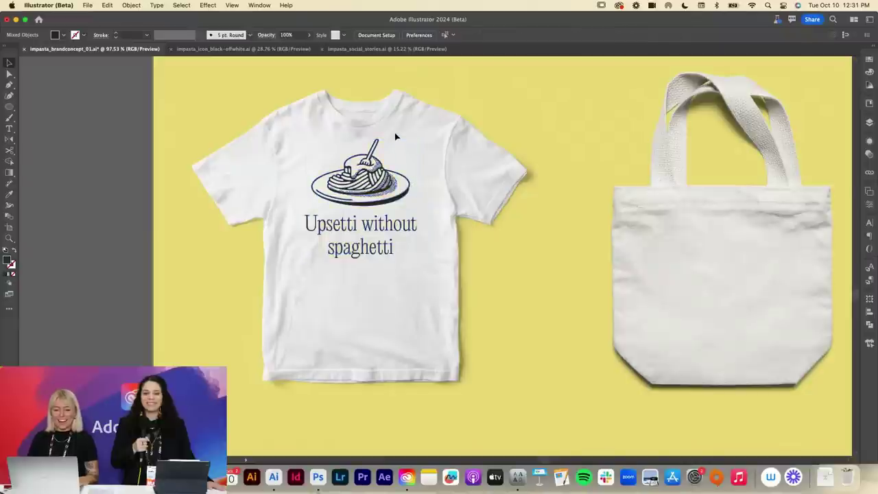
- Try scaling down the spaghetti plate on its own, and undo it
left_click(361, 172)
left_click_drag(360, 140, 359, 155)
key("super+z")
- Scale the spaghetti plate and tagline together to about 2.36 in wide and move them higher on the T-shirt's chest
left_click(357, 249, "shift")
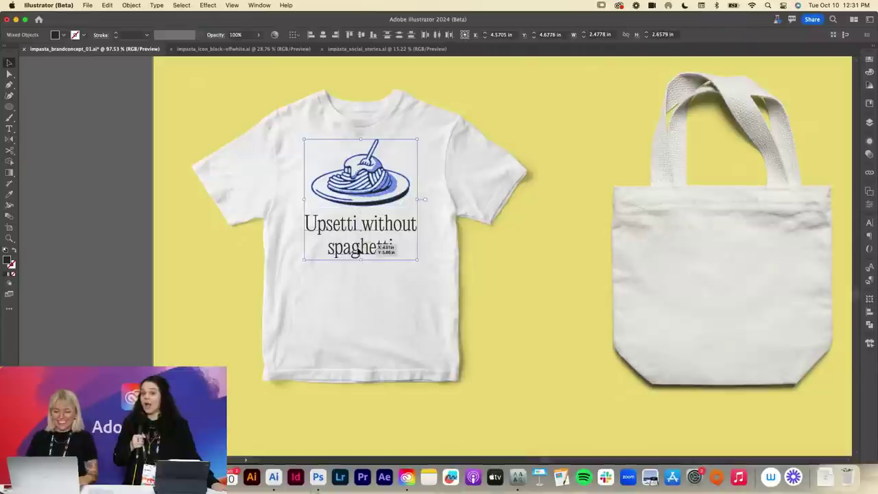
left_click_drag(360, 258, 361, 254)
left_click(363, 287)
left_click(365, 287)
scroll(364, 287, "left", 5)
scroll(364, 287, "down", 2)
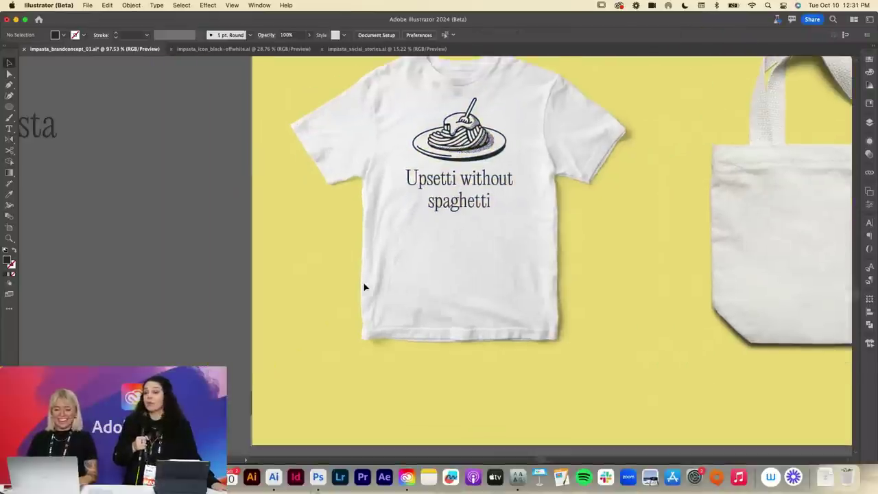
left_click(497, 133)
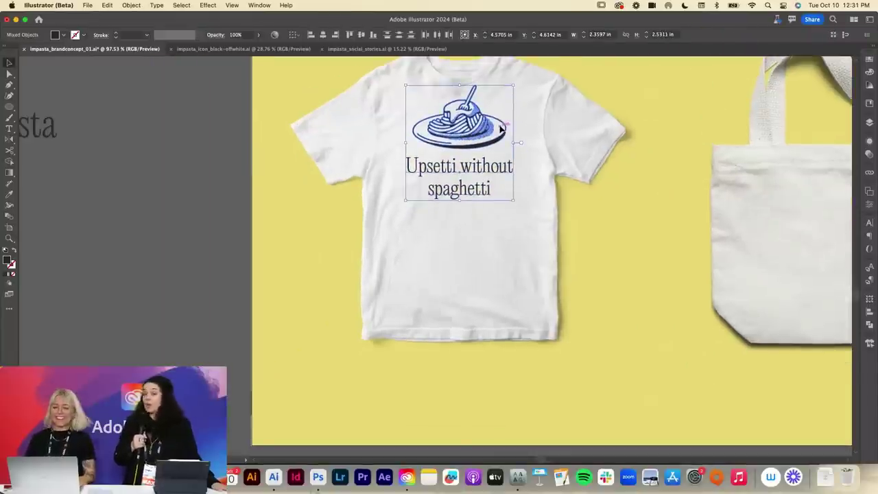
scroll(503, 131, "up", 3)
scroll(503, 131, "left", 2)
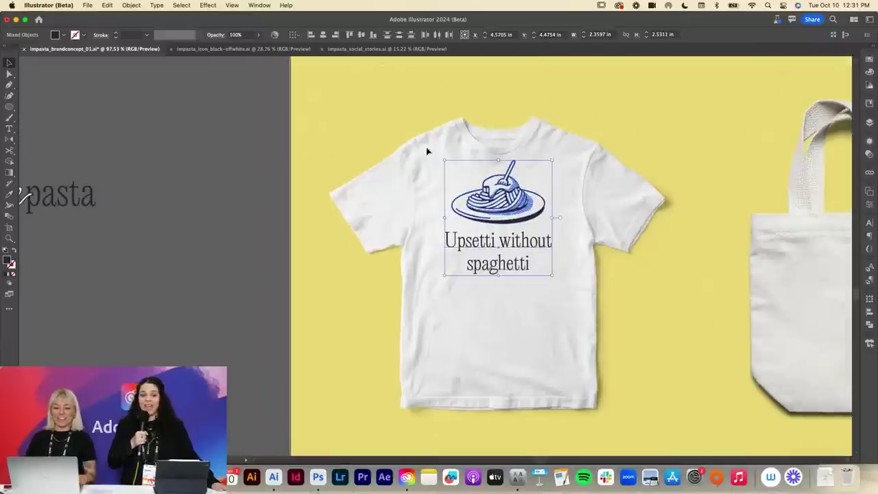
- Place the dark Impasta logo on the T-shirt sleeve nearest the tote bag, scaled down and rotated to follow the cuff
left_click_drag(74, 199, 696, 192)
scroll(666, 191, "right", 5)
left_click_drag(594, 190, 505, 217)
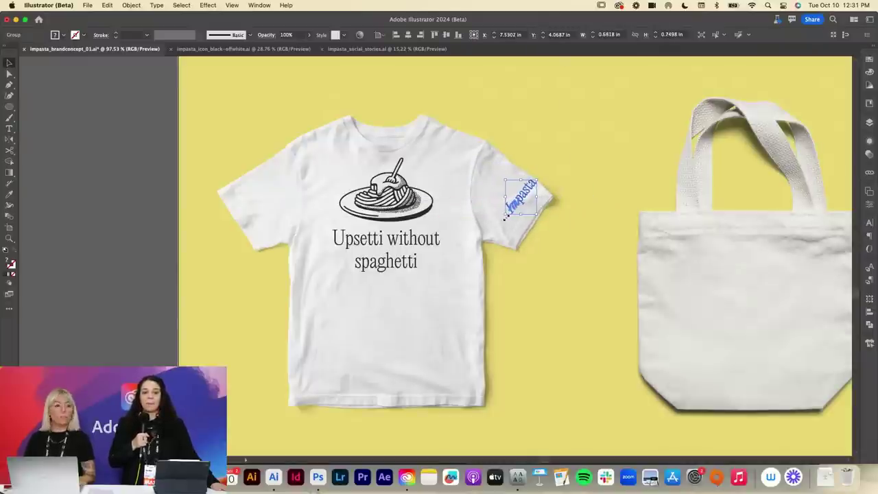
key("Left")
key("Down")
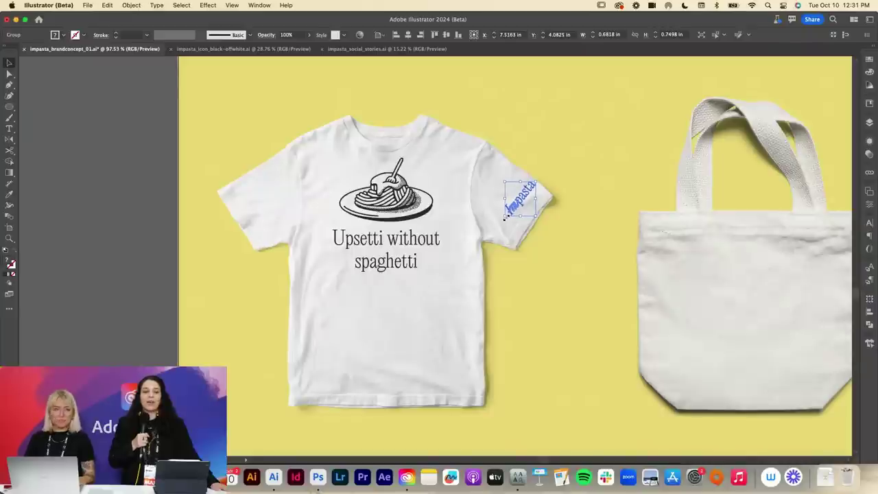
left_click(120, 229)
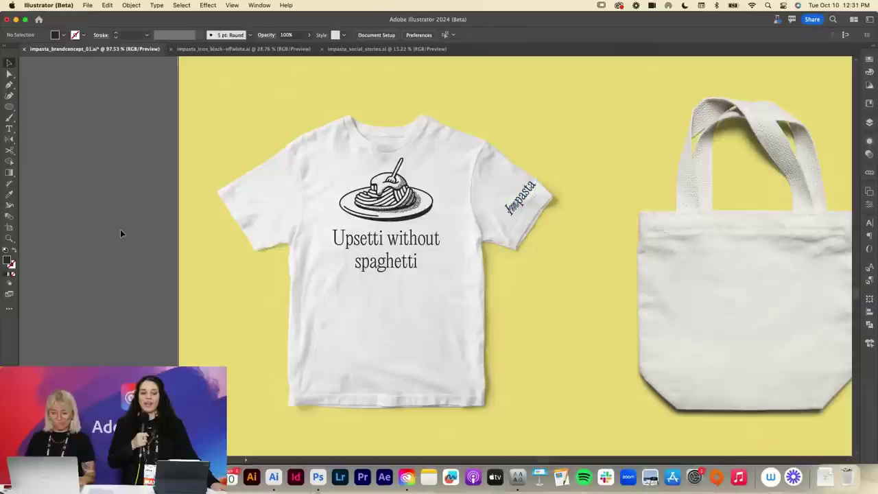
- Try recolouring the T-shirt's spaghetti plate with the orange from the brand board's icon tile
key("z")
left_click_drag(417, 240, 412, 244)
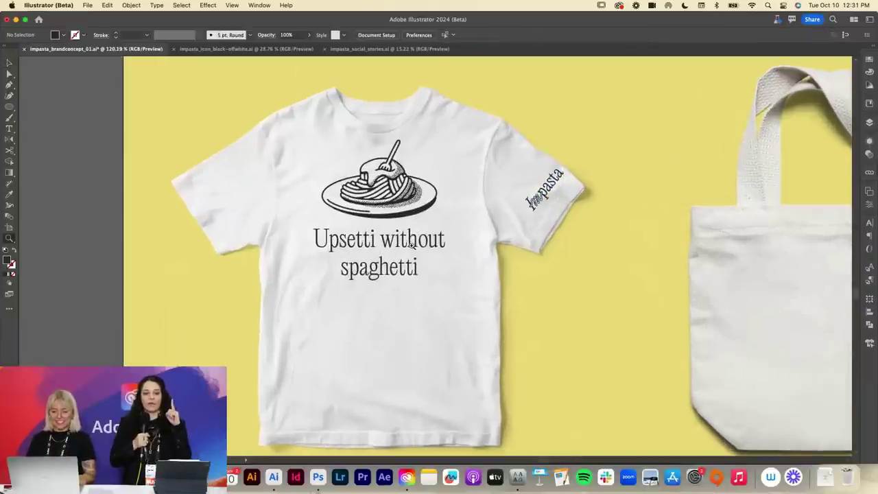
key("v")
left_click(407, 213)
key("z")
left_click_drag(405, 213, 222, 223)
scroll(221, 224, "up", 3)
scroll(222, 224, "right", 3)
scroll(222, 224, "up", 1)
key("i")
left_click(532, 97)
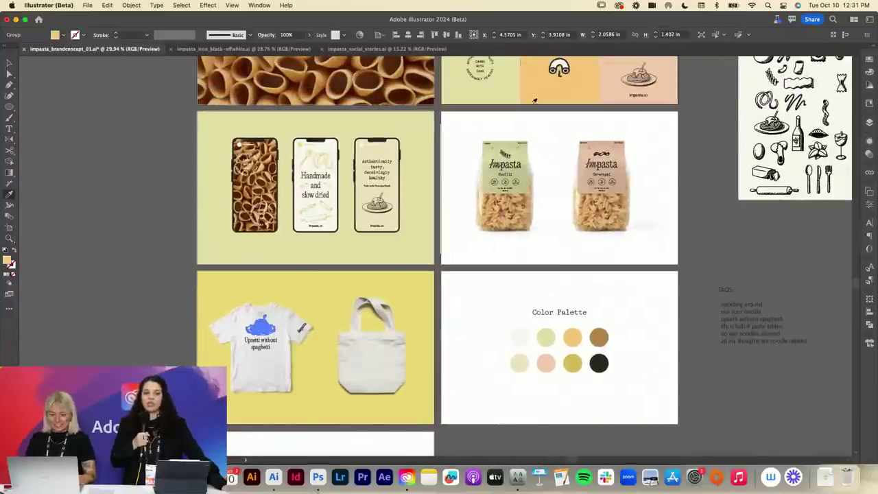
key("v")
left_click(473, 302)
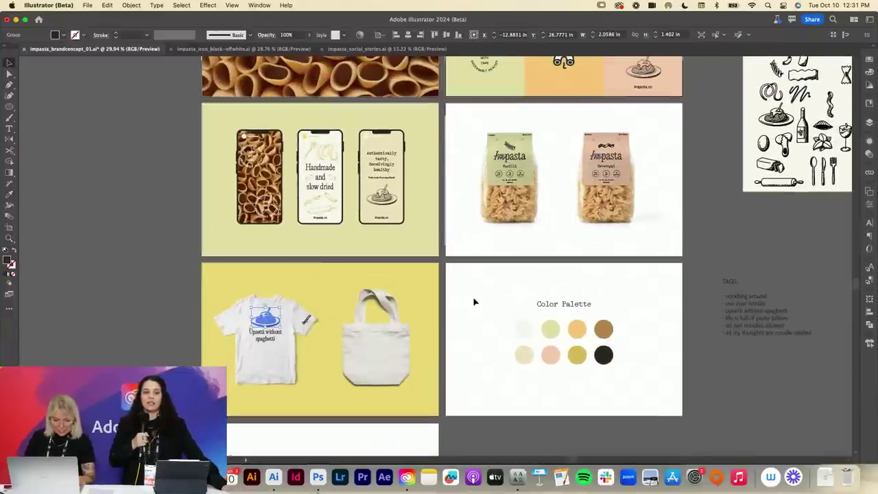
- Copy the green pasta and utensil illustrations from the middle phone screen onto the Color Palette board, beside the swatches
scroll(473, 302, "right", 2)
scroll(473, 302, "up", 1)
scroll(473, 302, "up", 2)
scroll(473, 302, "left", 2)
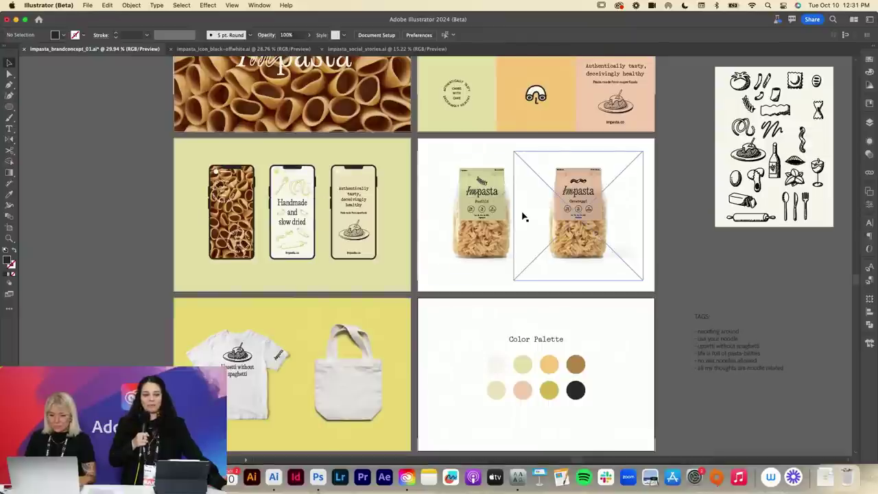
left_click(302, 194)
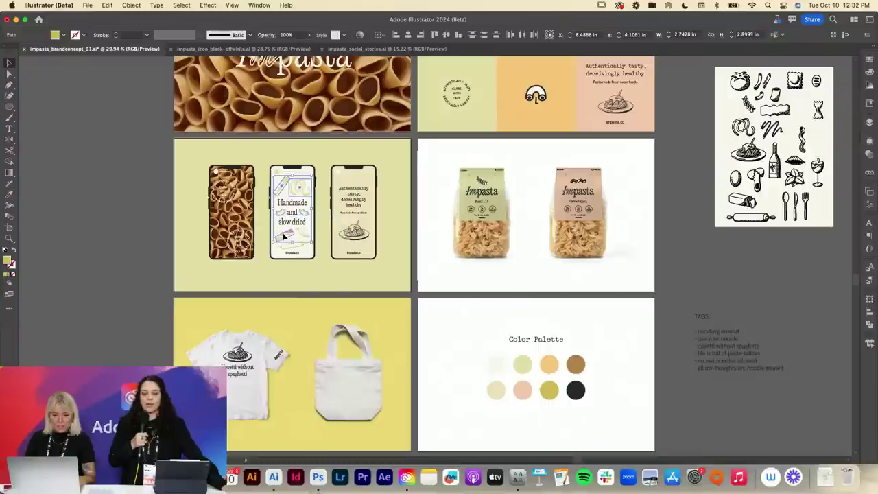
left_click(302, 236, "shift")
left_click_drag(300, 243, 299, 237)
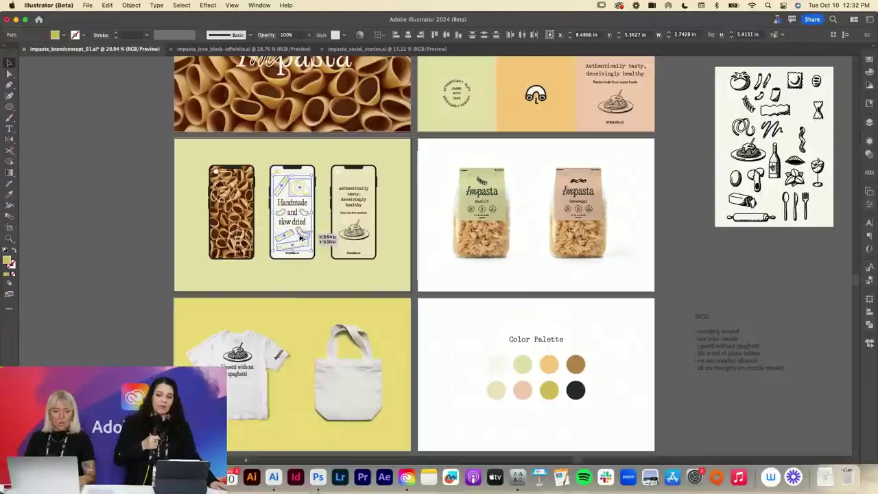
left_click_drag(456, 405, 457, 415)
scroll(457, 415, "right", 3)
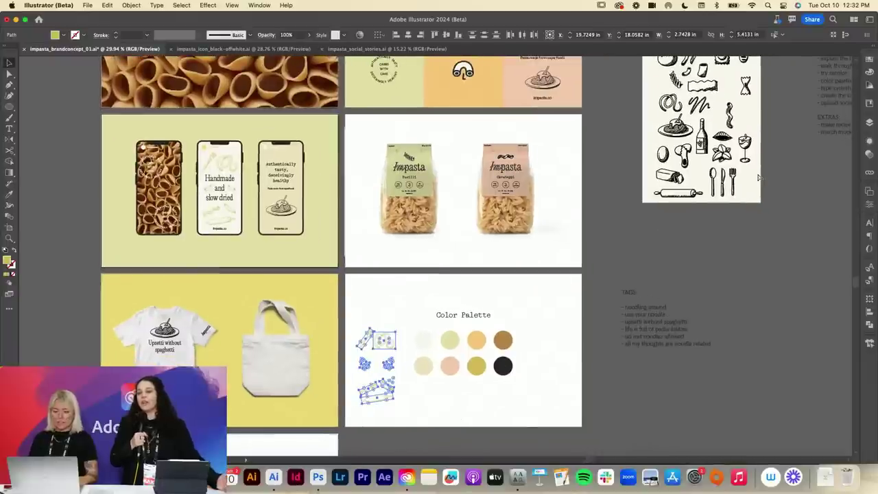
key("super+a")
left_click(770, 146)
- Place the complete pasta illustration sheet on the canvas just below the Color Palette board
scroll(771, 146, "up", 2)
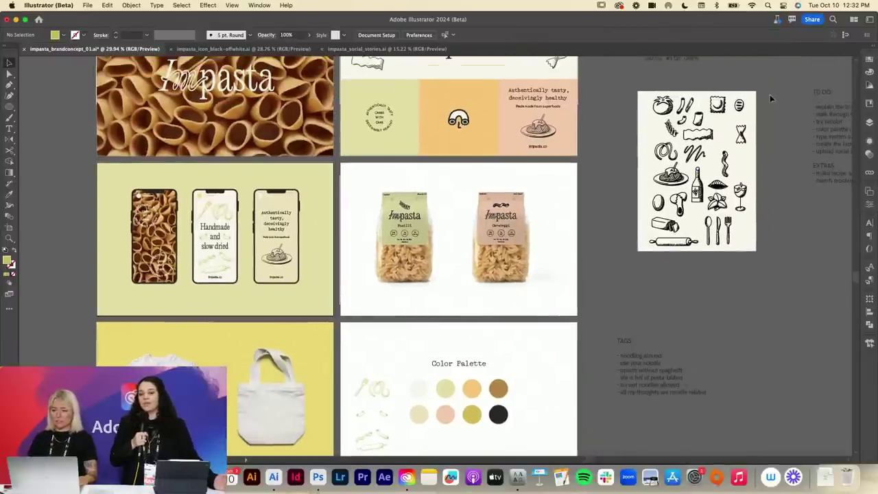
left_click_drag(771, 97, 643, 259)
scroll(644, 259, "down", 1)
left_click_drag(720, 138, 602, 375)
scroll(630, 244, "down", 4)
left_click_drag(631, 247, 461, 398)
key("z")
left_click_drag(324, 185, 397, 188)
key("v")
scroll(399, 189, "right", 4)
scroll(398, 188, "up", 1)
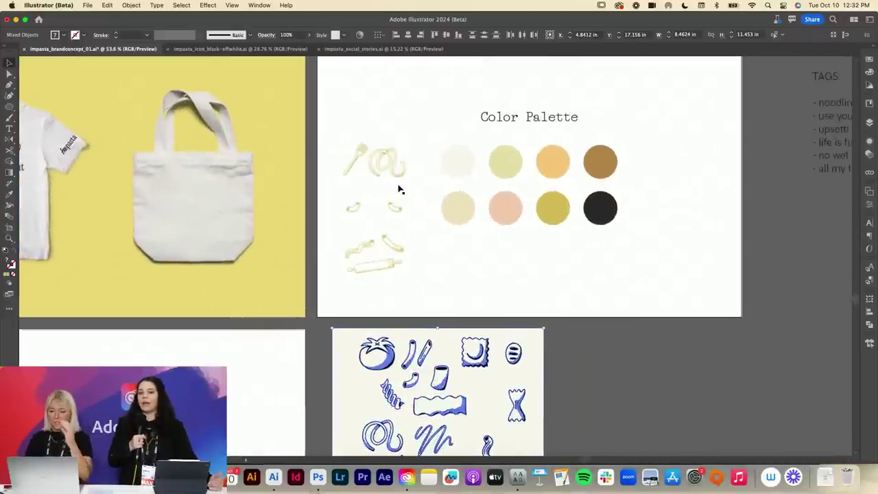
- Duplicate the "Upsetti without spaghetti" text from the T-shirt onto the centre of the blank tote bag
scroll(398, 189, "right", 3)
scroll(398, 189, "down", 1)
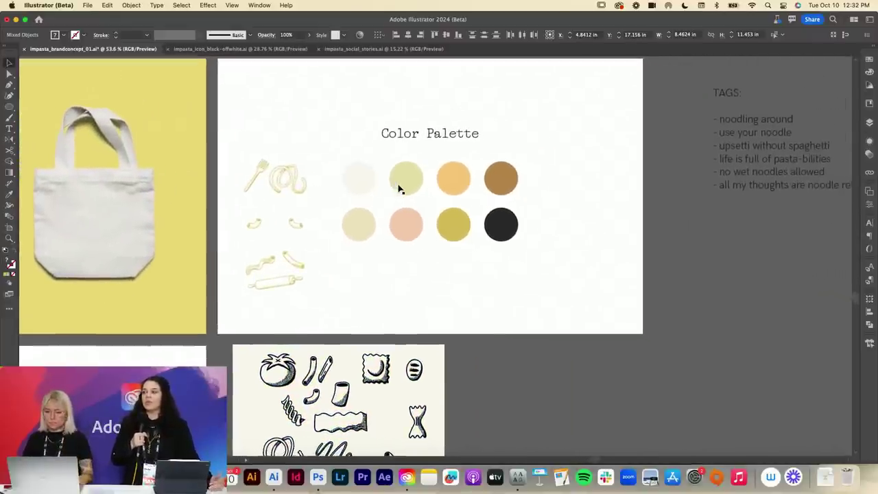
left_click(346, 141)
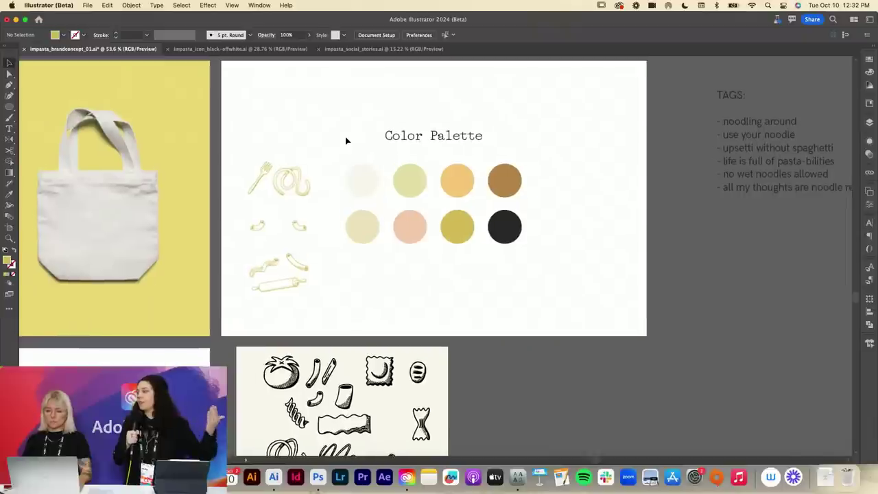
scroll(346, 138, "left", 5)
scroll(345, 138, "down", 1)
scroll(346, 137, "left", 4)
scroll(346, 137, "down", 1)
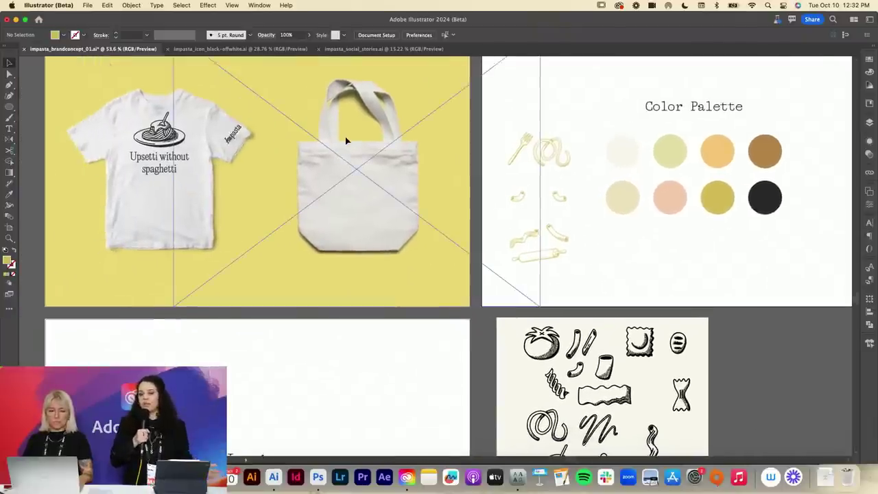
key("z")
left_click_drag(327, 134, 361, 133)
key("v")
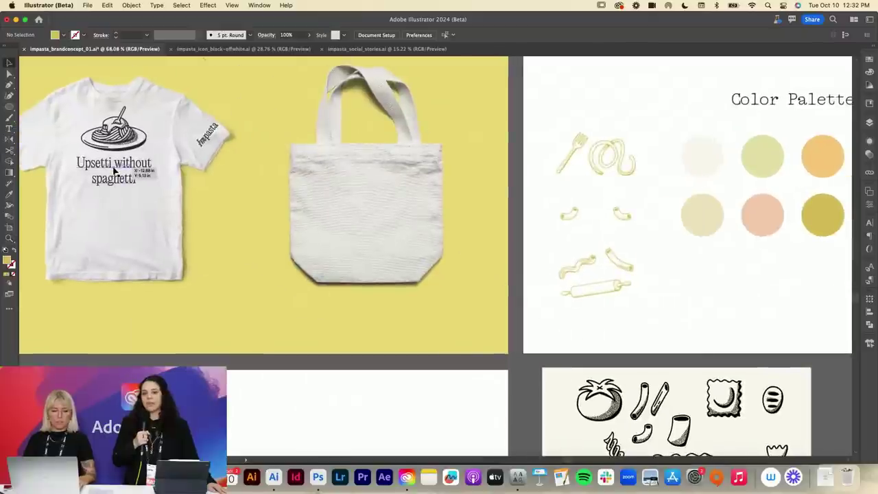
left_click_drag(115, 171, 368, 201)
scroll(421, 215, "down", 2)
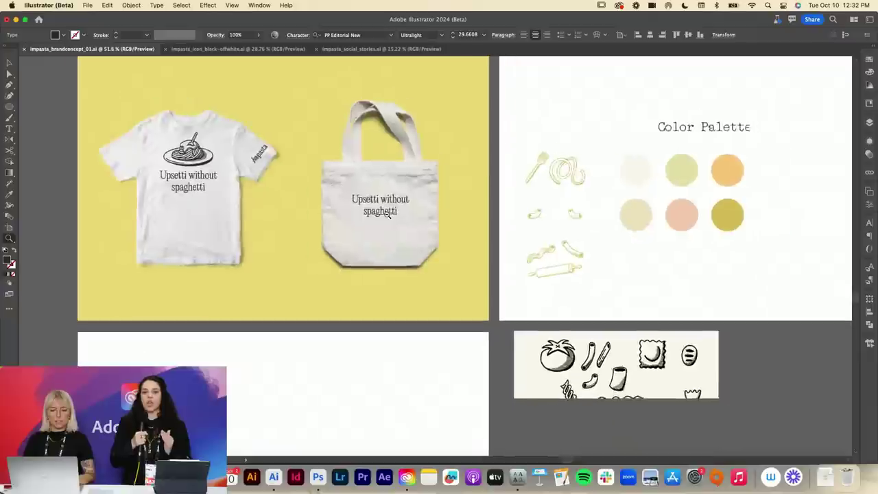
- Replace the tote bag's text with "Use your noodle" on two lines
scroll(387, 214, "down", 2)
scroll(370, 219, "right", 4)
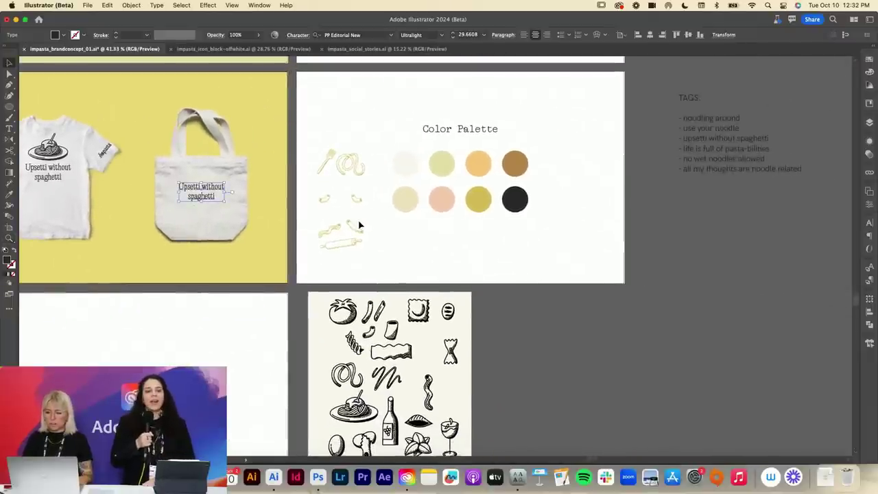
scroll(359, 225, "left", 3)
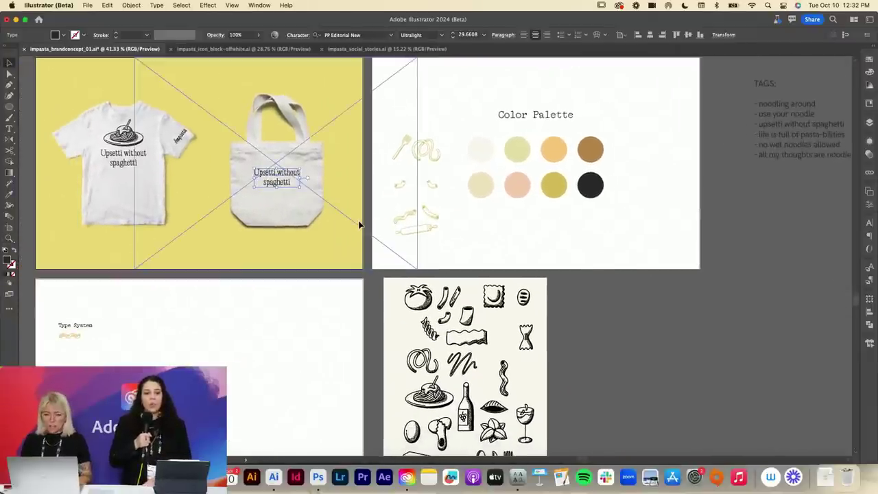
key("z")
left_click_drag(244, 165, 261, 165)
scroll(260, 164, "right", 3)
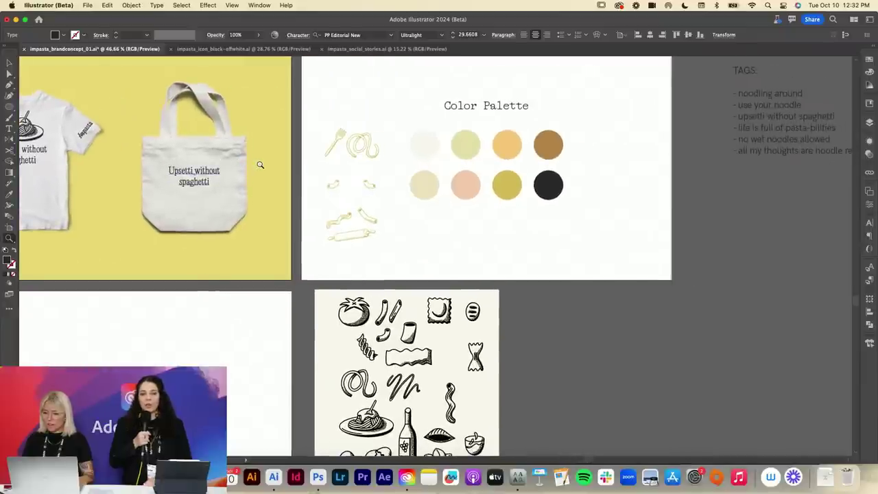
scroll(260, 164, "left", 4)
triple_click(289, 174)
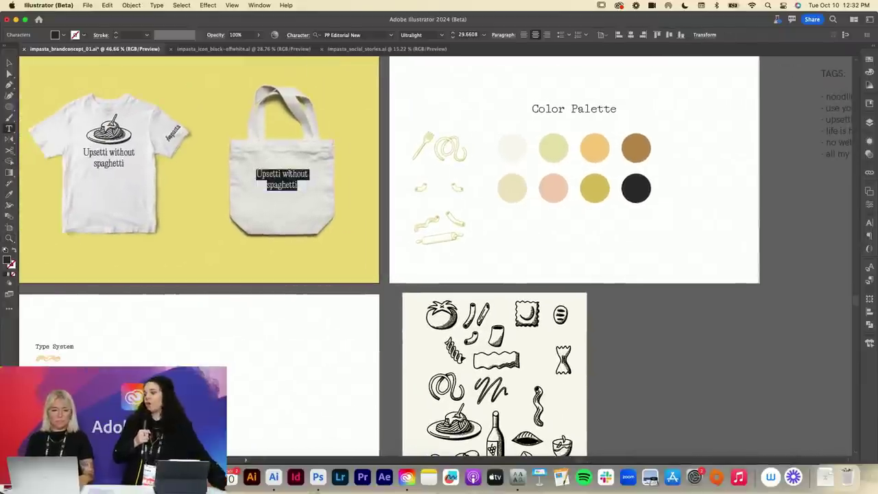
type("Use your")
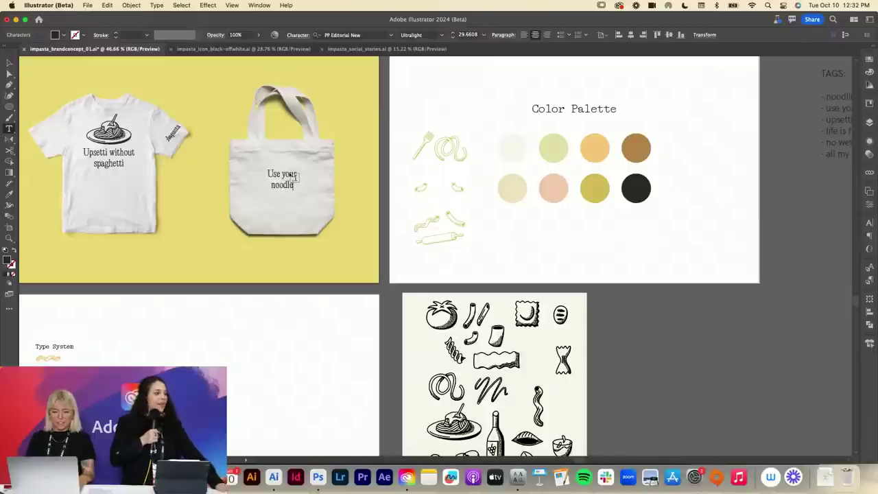
key("Escape")
- Enlarge the "Use your noodle" text to about 43.5 pt and lower it slightly on the tote bag, saving the document
left_click(284, 357)
left_click_drag(285, 143, 304, 176)
left_click(286, 194)
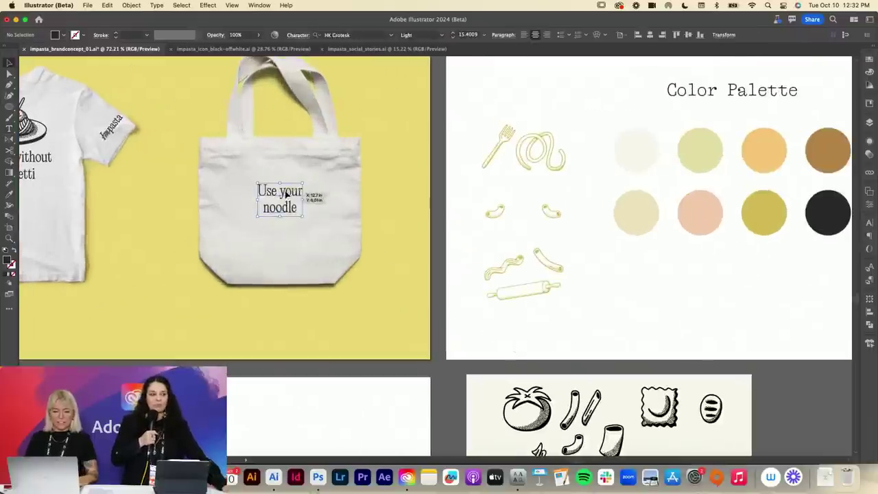
left_click_drag(280, 216, 280, 218)
left_click_drag(281, 233, 280, 233)
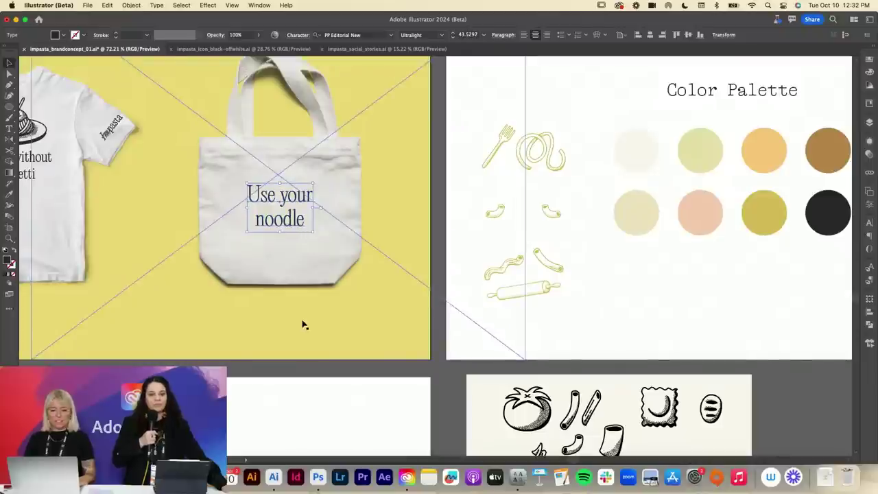
key("shift+Down")
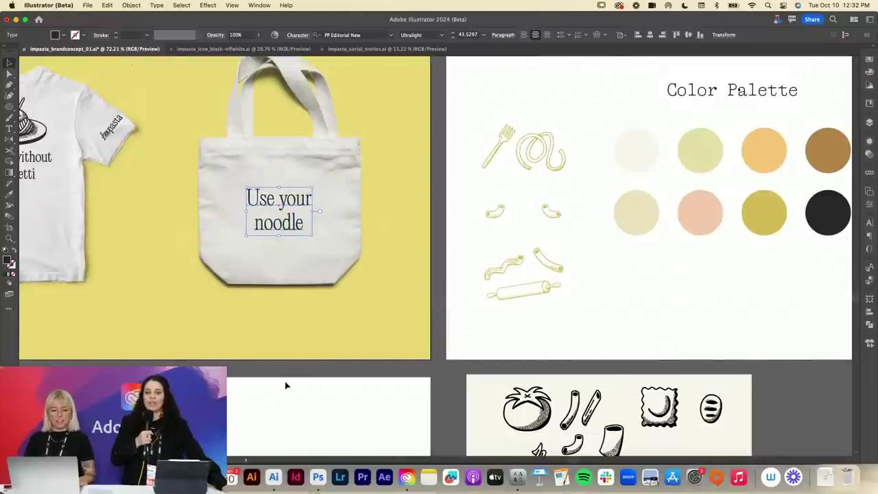
left_click(293, 404)
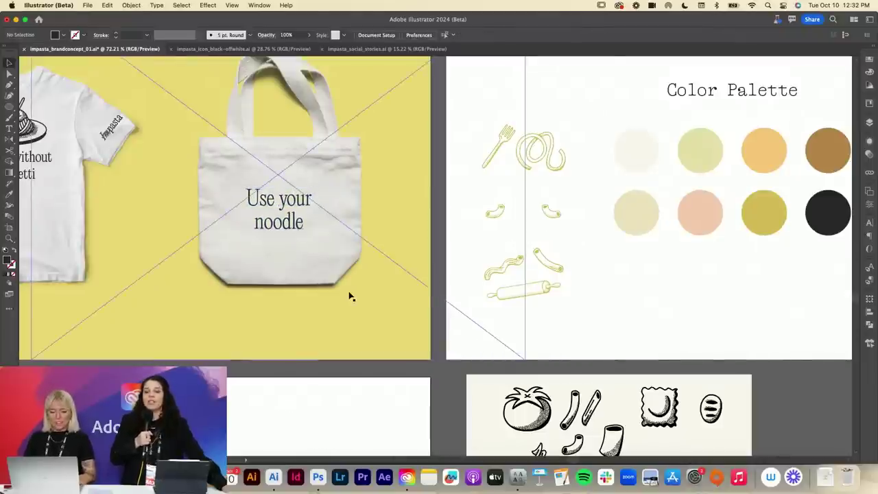
key("super+s")
- Try to move the curly spaghetti illustration from beside the color palette onto the tote bag
scroll(349, 295, "down", 2)
key("z")
left_click_drag(349, 295, 307, 296)
scroll(307, 296, "left", 1)
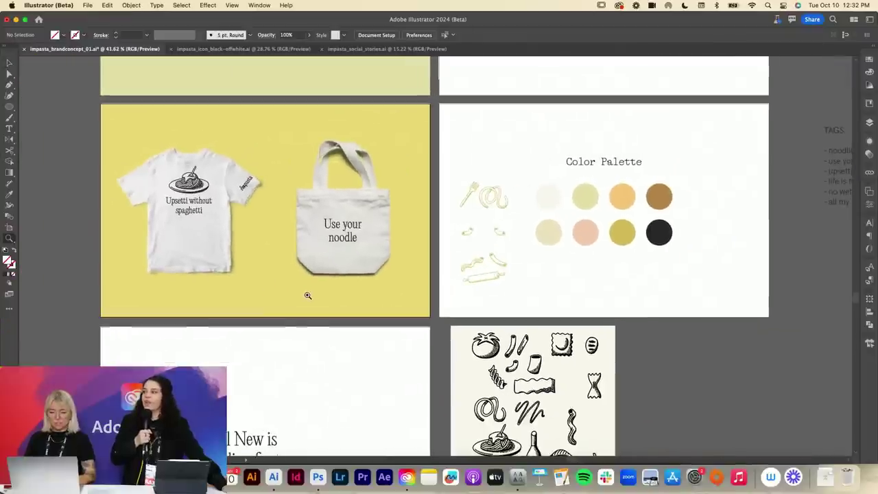
left_click_drag(308, 236, 429, 239)
key("v")
left_click(645, 167)
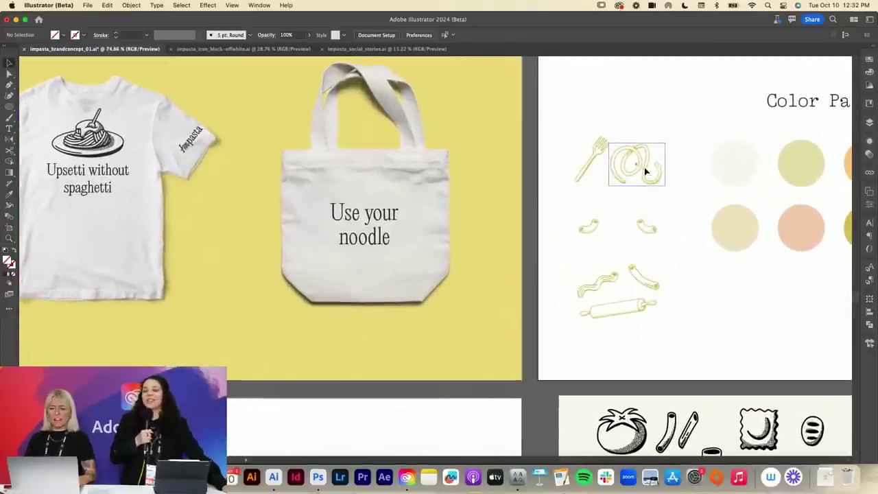
left_click_drag(644, 166, 406, 186)
key("super+z")
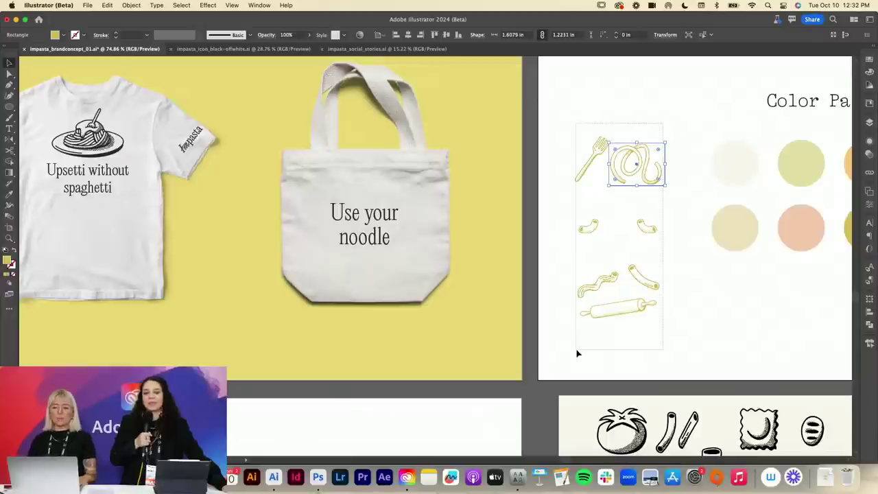
- Place the curly spaghetti, rotated clockwise, at the tote bag's upper right and the fork at its upper left
left_click_drag(577, 353, 578, 355)
scroll(680, 194, "up", 2)
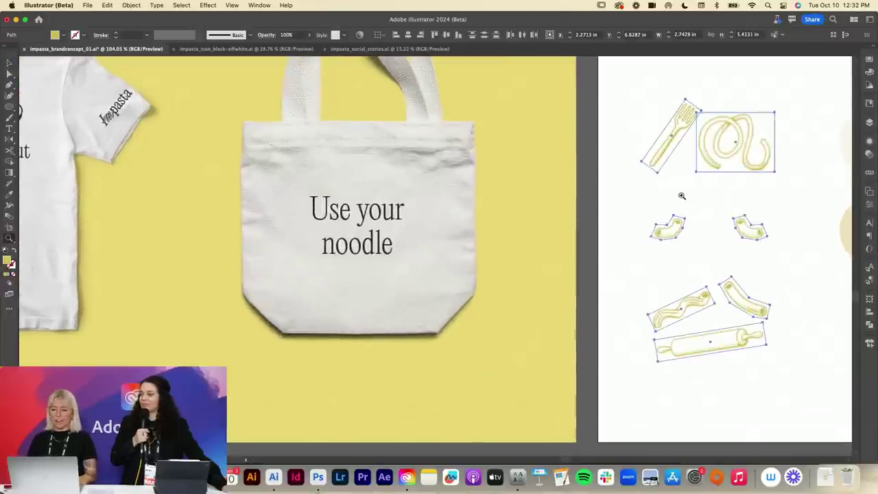
scroll(682, 199, "up", 5)
left_click(480, 270)
scroll(510, 263, "left", 5)
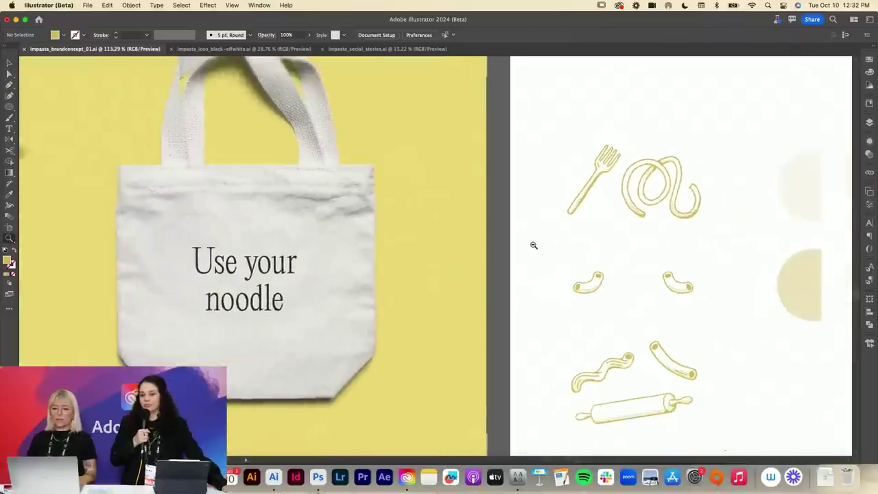
scroll(534, 245, "down", 2)
left_click_drag(748, 201, 407, 234)
left_click_drag(446, 170, 464, 196)
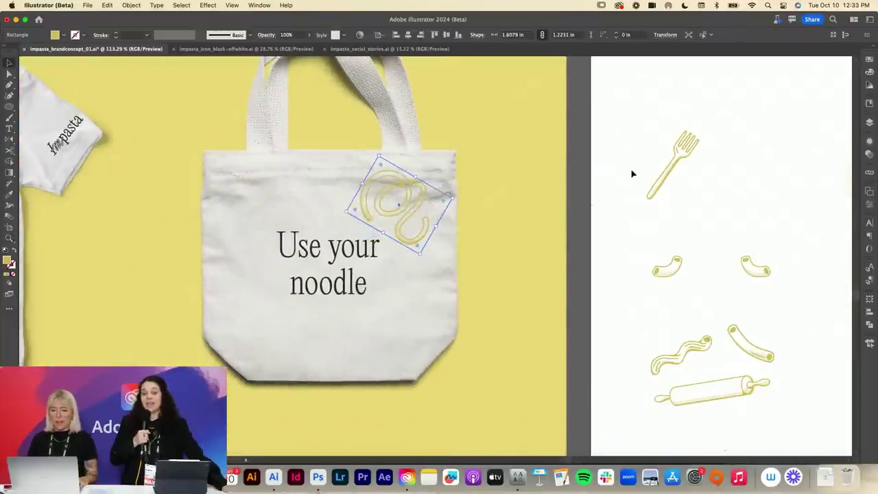
left_click_drag(669, 167, 252, 211)
scroll(485, 287, "down", 2)
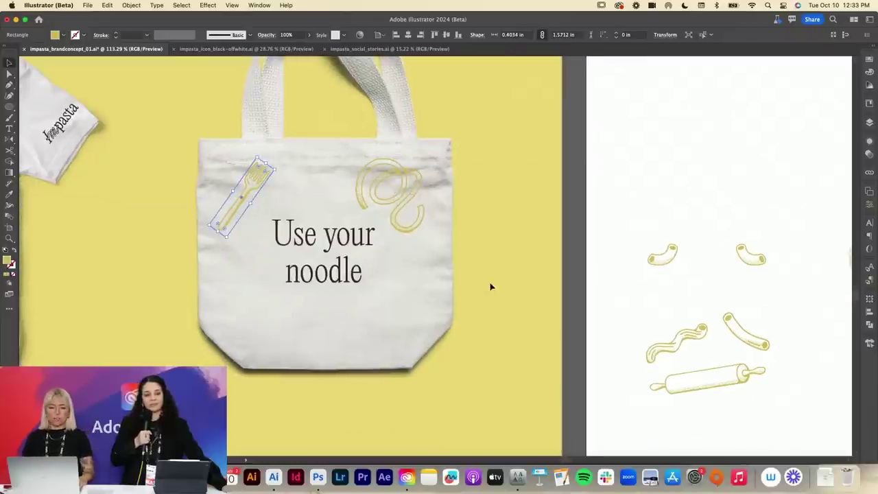
- Place the long curved noodle, flipped, between fork and spaghetti, and the small macaroni just right of the word "noodle"
mouse_move(753, 335)
left_mouse_down()
mouse_move(372, 204)
mouse_move(320, 198)
mouse_move(336, 210)
mouse_move(373, 196)
mouse_move(269, 236)
mouse_move(240, 232)
left_mouse_up()
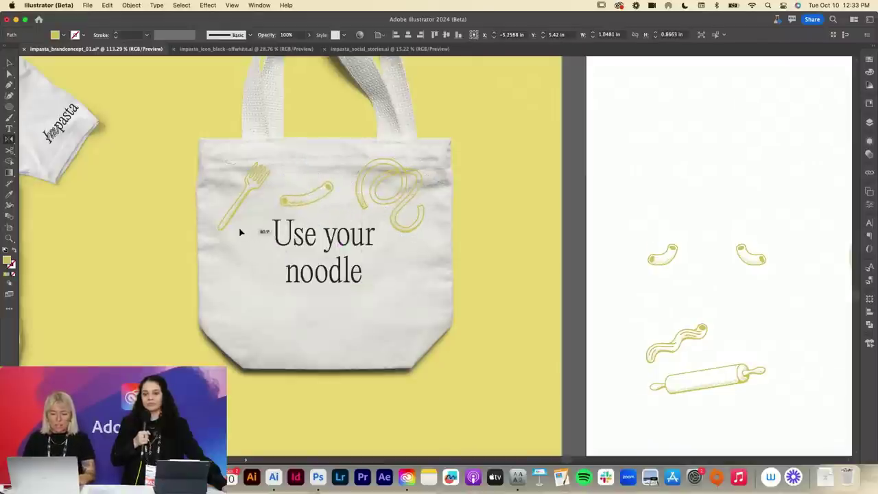
key("shift+Left")
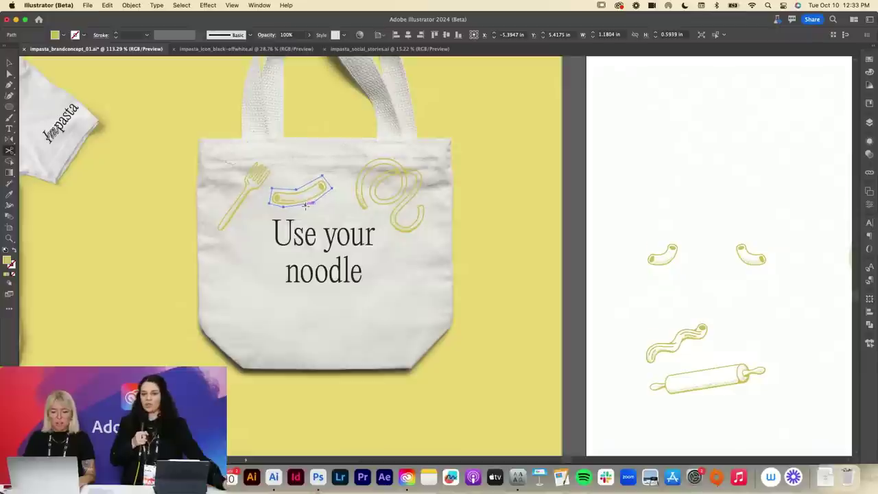
key("v")
left_click(684, 246)
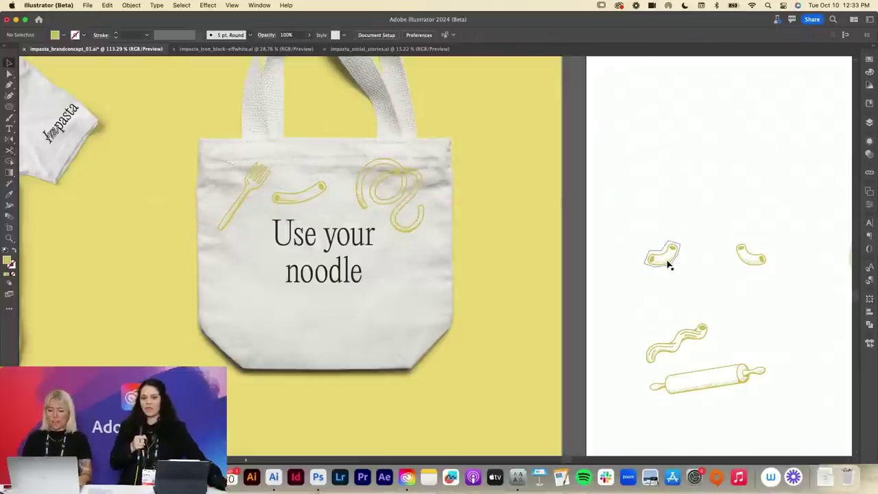
left_click_drag(669, 265, 396, 266)
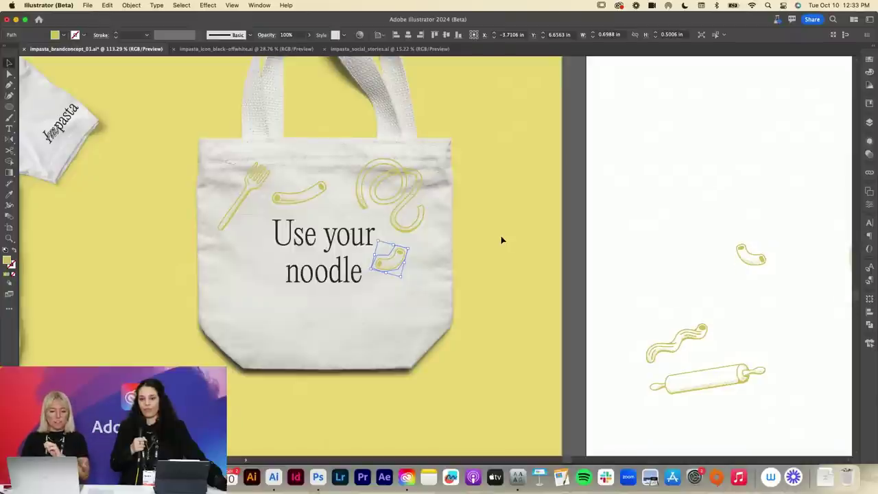
- Set the blend mode of the four pasta and fork illustrations on the tote bag to Multiply
left_click(411, 216, "shift")
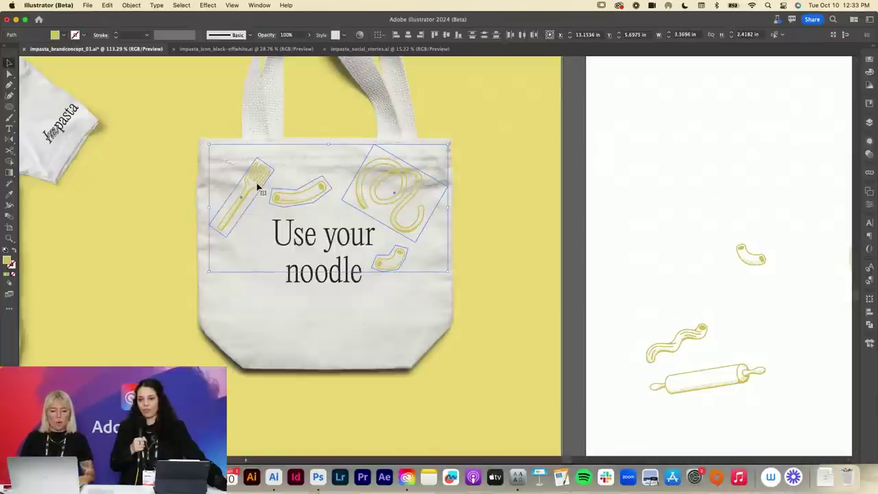
left_click_drag(283, 190, 529, 197)
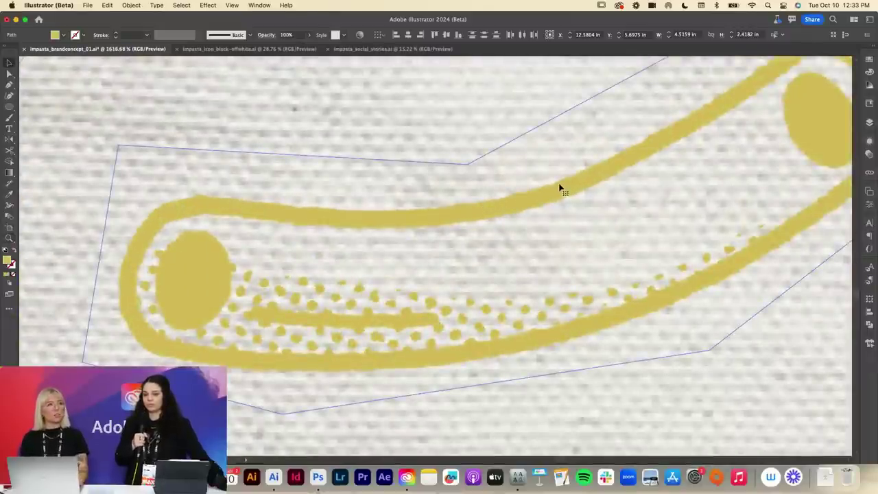
left_click_drag(499, 197, 173, 224)
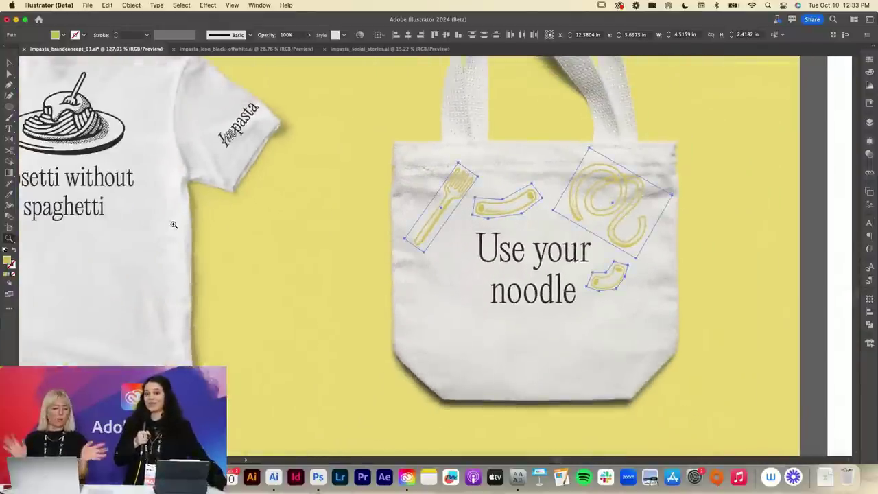
key("v")
scroll(391, 219, "right", 3)
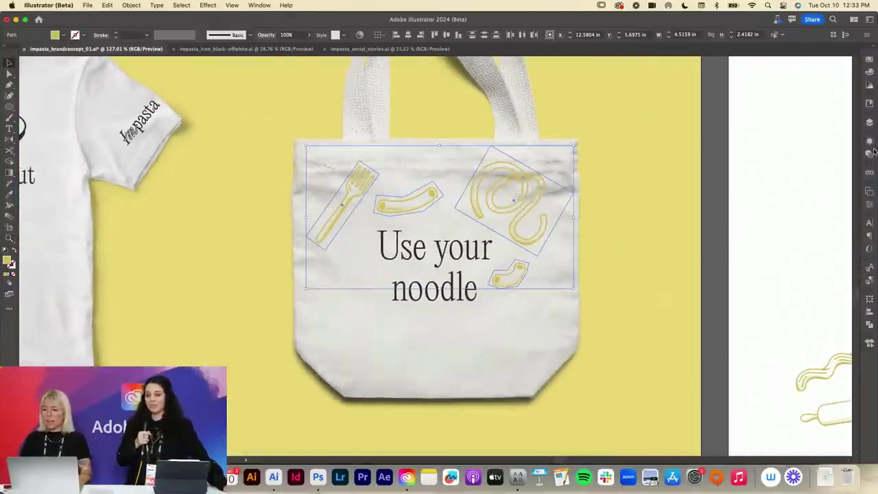
left_click(870, 153)
left_click(780, 151)
left_click(774, 184)
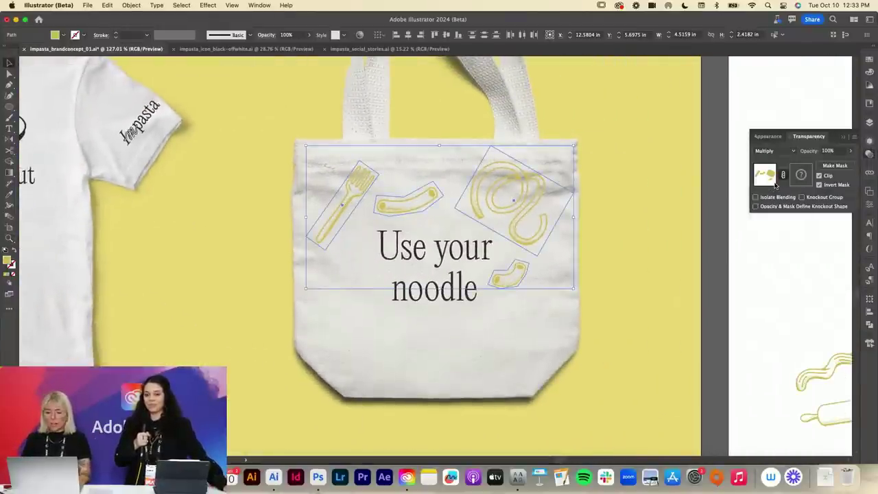
left_click(776, 276)
- Move the rolling pin illustration from beside the color palette to the lower right of the tote bag
key("z")
left_click_drag(775, 274, 743, 274)
scroll(743, 273, "right", 5)
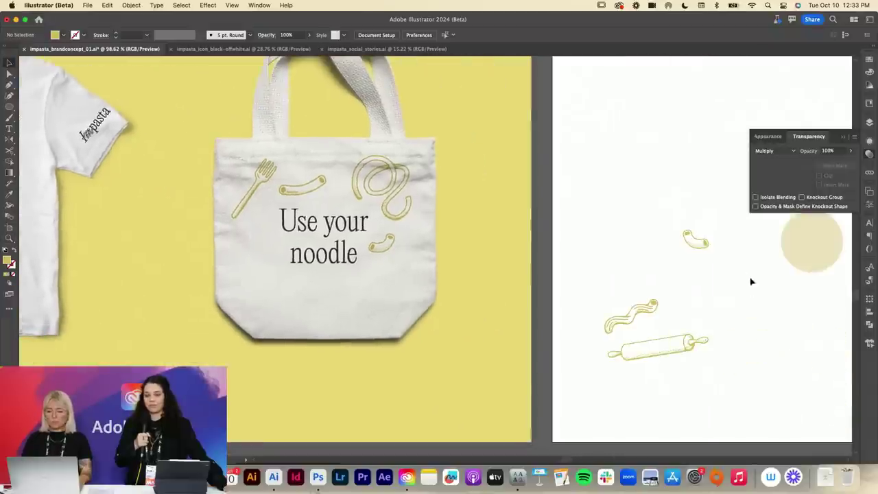
key("v")
left_click_drag(692, 339, 399, 305)
- Examine up close how the illustrations blend with the tote bag's canvas texture and compare them with the rolling pin
key("z")
left_click_drag(377, 192, 597, 199)
key("v")
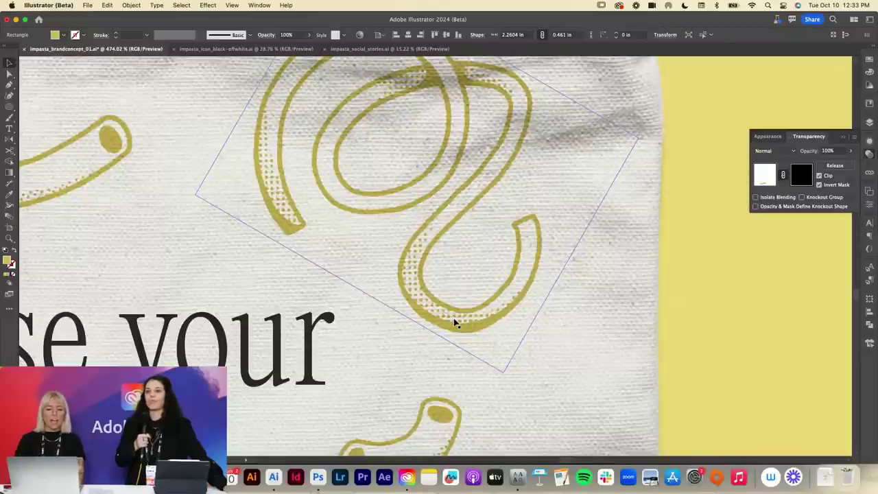
key("z")
left_click_drag(454, 323, 415, 227)
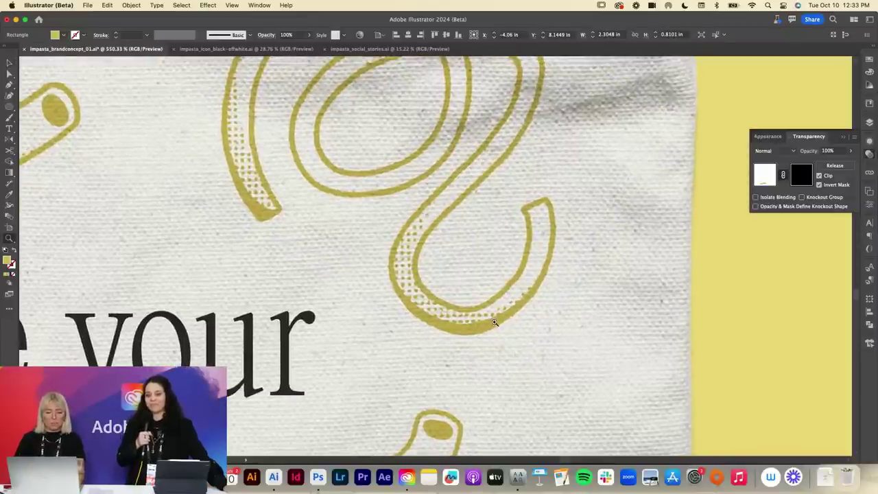
scroll(495, 322, "down", 5)
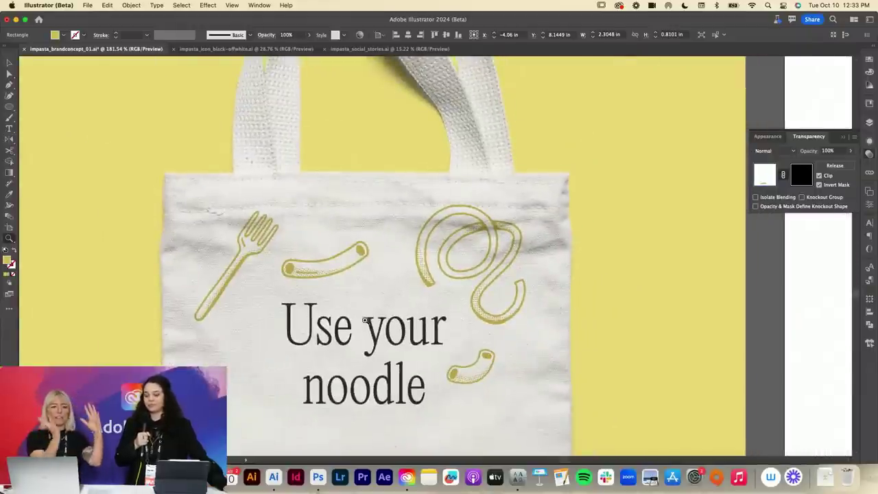
scroll(364, 319, "down", 5)
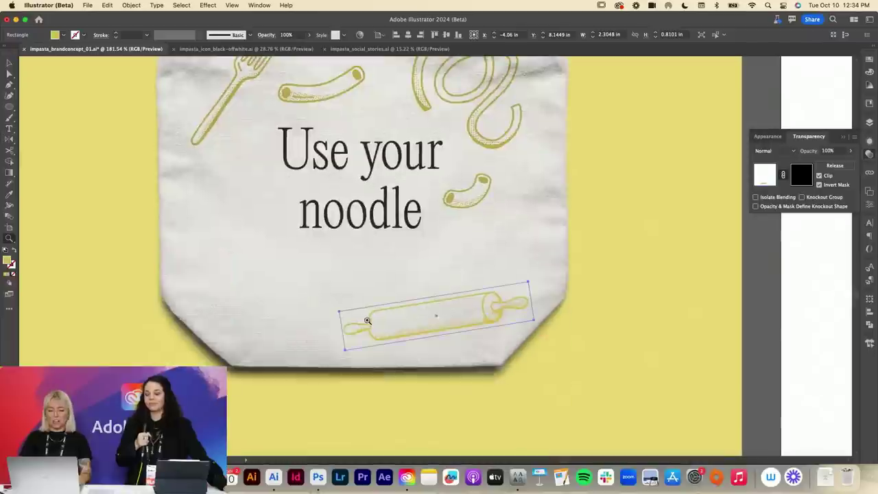
- Match the rolling pin's color and Multiply blend mode to the spaghetti illustration using the Eyedropper
left_click(496, 142)
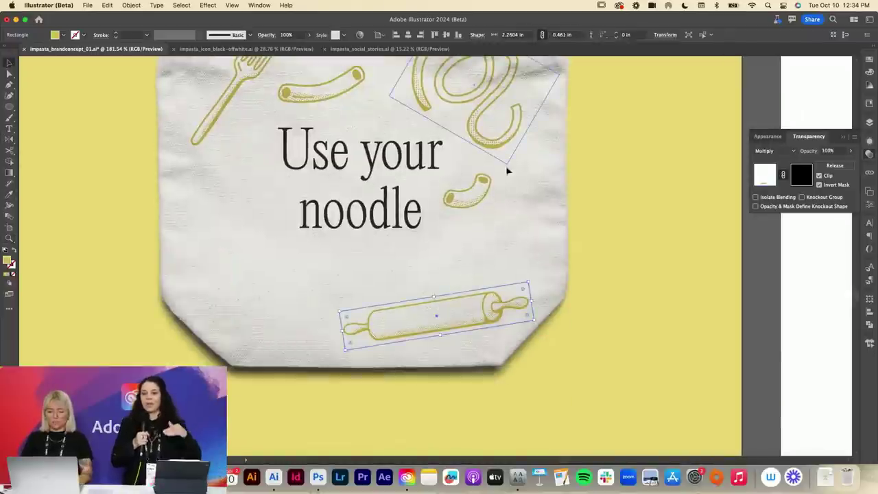
key("z")
left_click_drag(440, 220, 312, 227)
key("v")
scroll(311, 227, "right", 5)
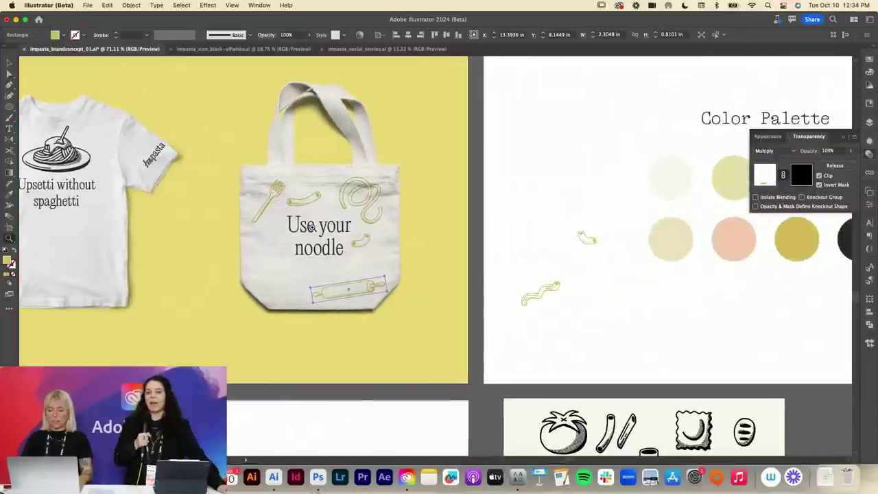
- Move the square ravioli from the black illustration sheet to the lower left of the tote bag
scroll(549, 286, "down", 4)
scroll(551, 286, "left", 5)
scroll(551, 287, "down", 5)
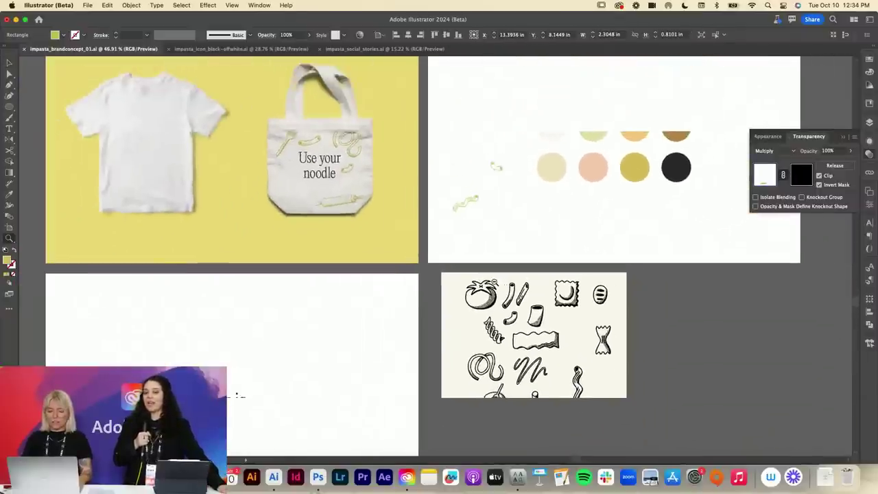
scroll(540, 304, "down", 5)
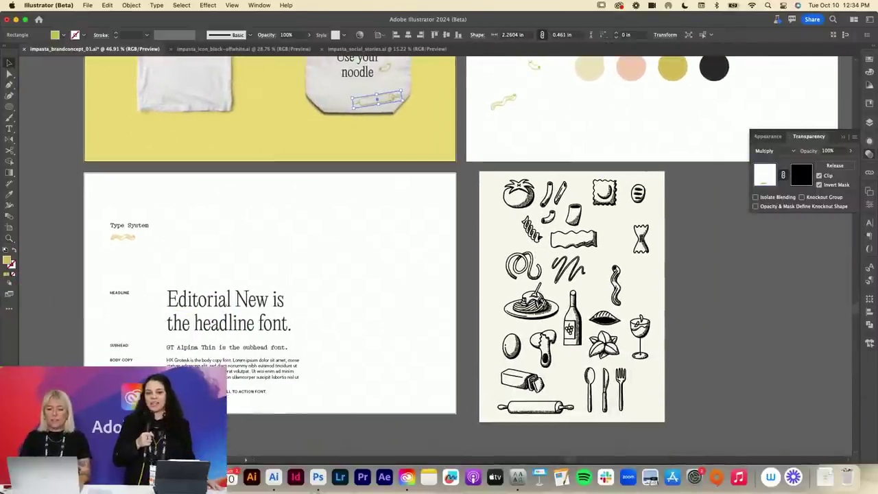
scroll(539, 300, "up", 2)
left_click(544, 177)
scroll(545, 176, "up", 2)
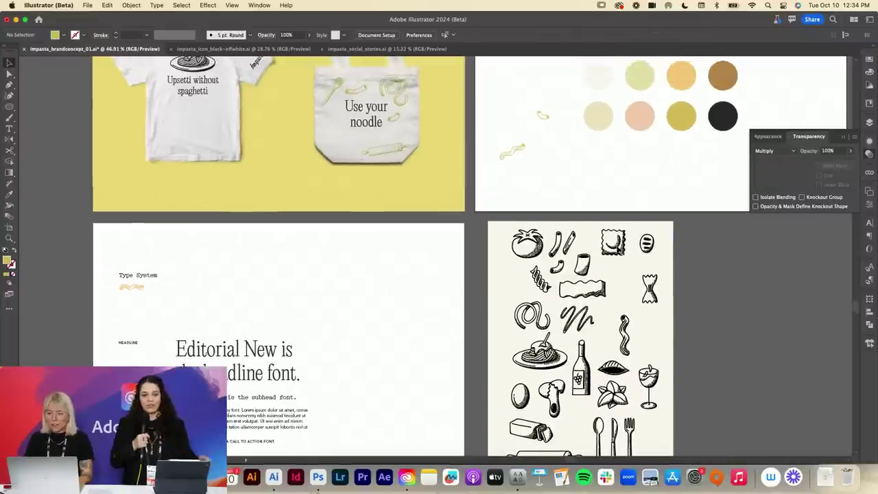
left_click(620, 250)
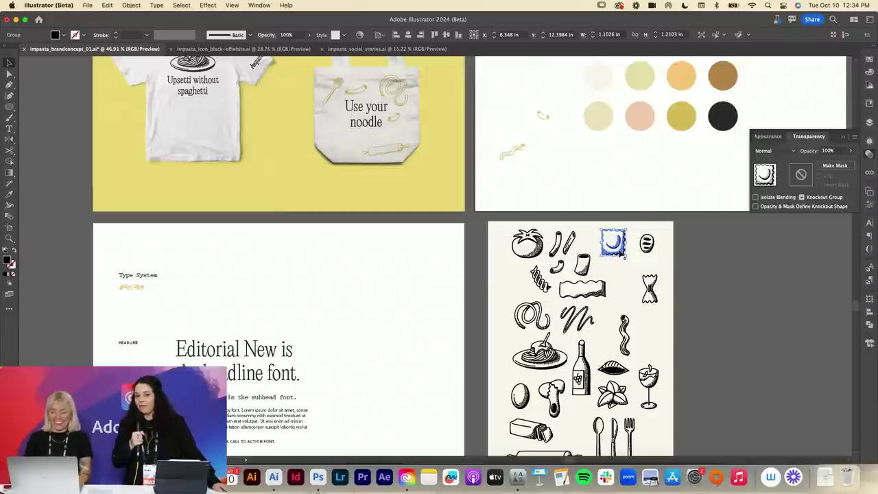
left_click_drag(621, 252, 341, 154)
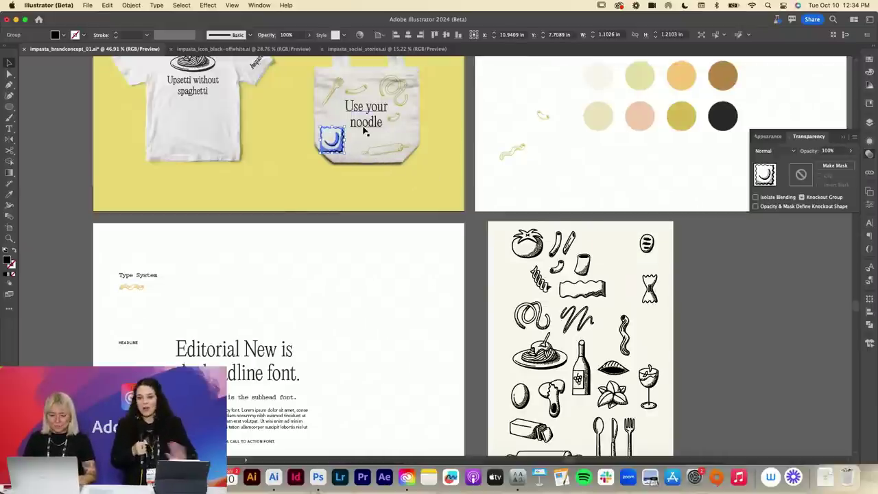
- Sample the spaghetti's olive color and Multiply blend onto the ravioli, and shrink and tilt it to about 0.98 × 1.02 in
key("i")
left_click(391, 90)
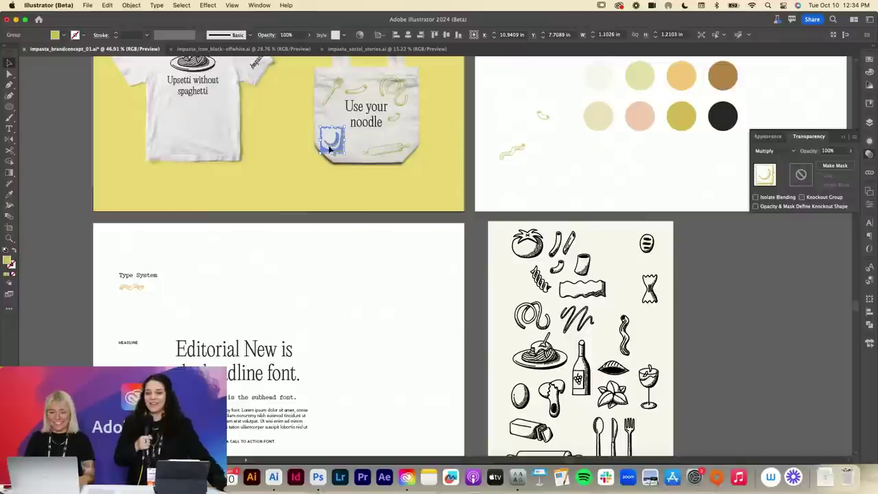
left_click_drag(332, 129, 340, 150)
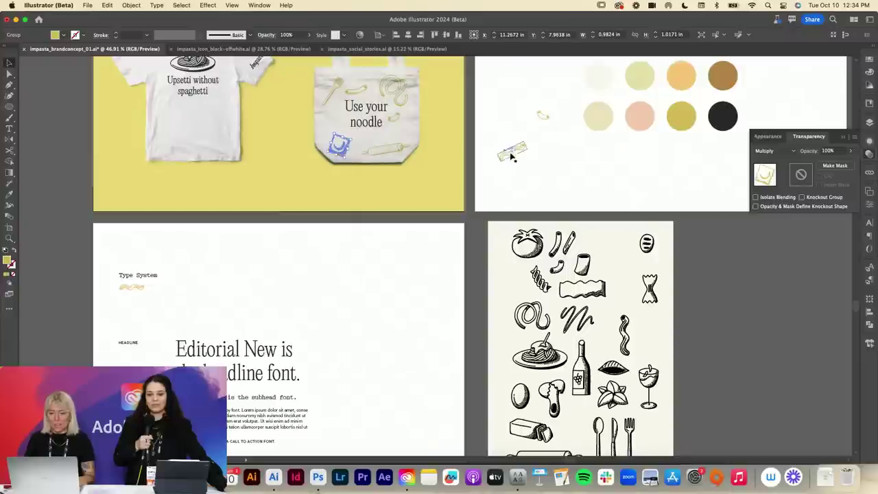
left_click(504, 190)
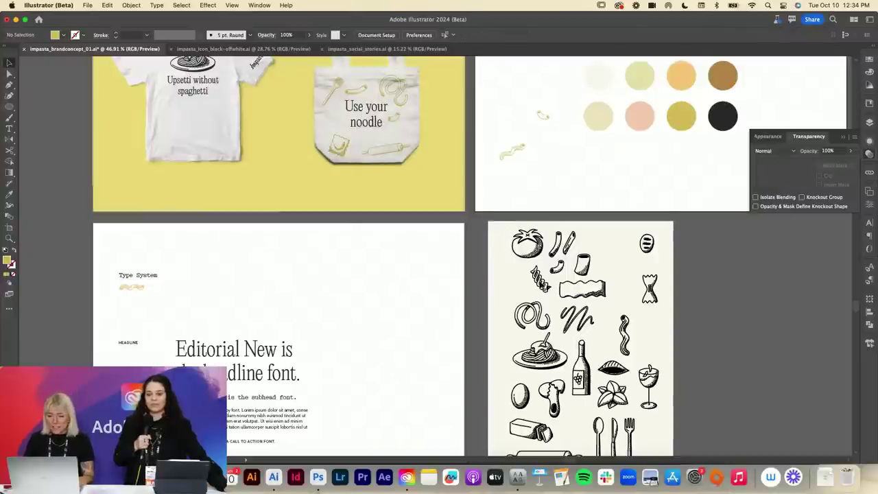
- Place the fusilli on the tote bag's left side between fork and ravioli and scale it down
left_click(328, 122)
scroll(328, 122, "up", 5)
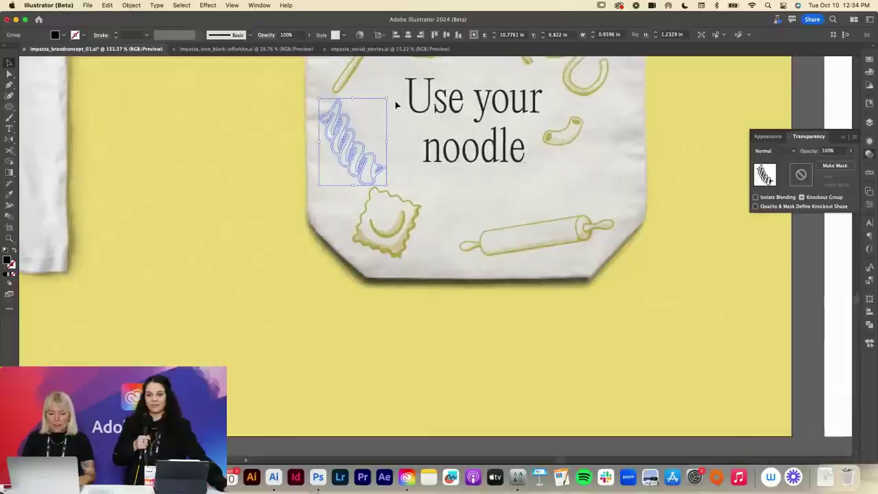
scroll(395, 104, "up", 2)
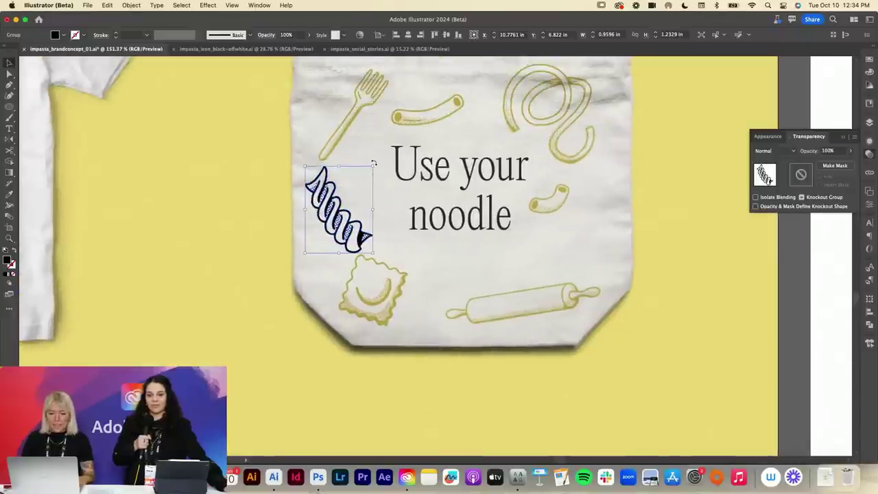
left_click_drag(374, 162, 356, 153)
left_click_drag(339, 219, 464, 287)
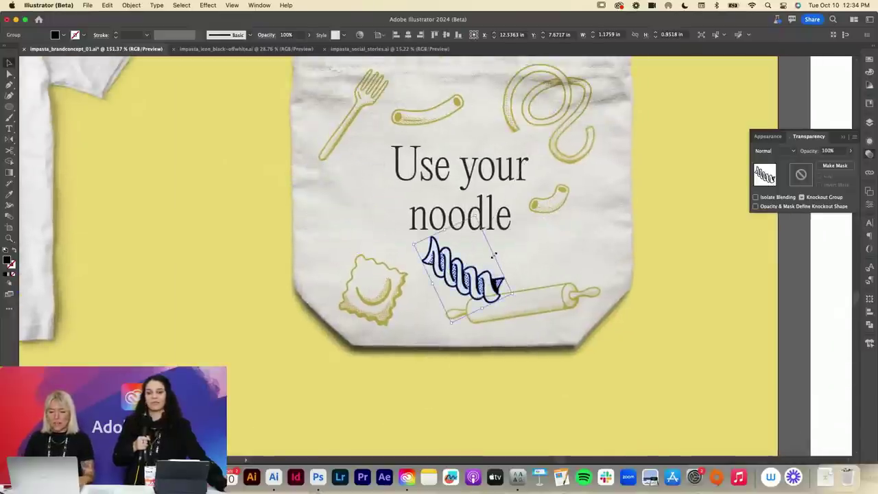
left_click_drag(494, 255, 361, 221)
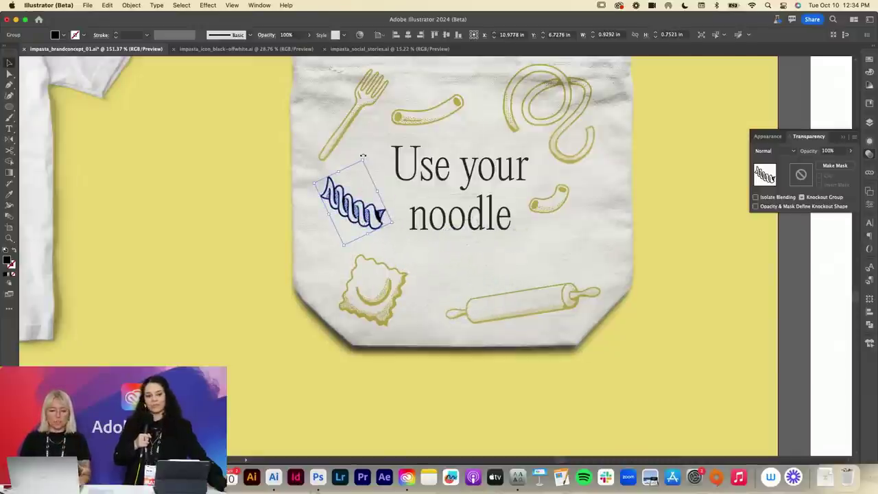
- Rotate the fusilli nearly upright beside the tagline and match its olive color and Multiply blend to the other illustrations
left_click_drag(363, 156, 411, 180)
left_click_drag(344, 198, 356, 179)
left_click_drag(371, 224, 372, 220)
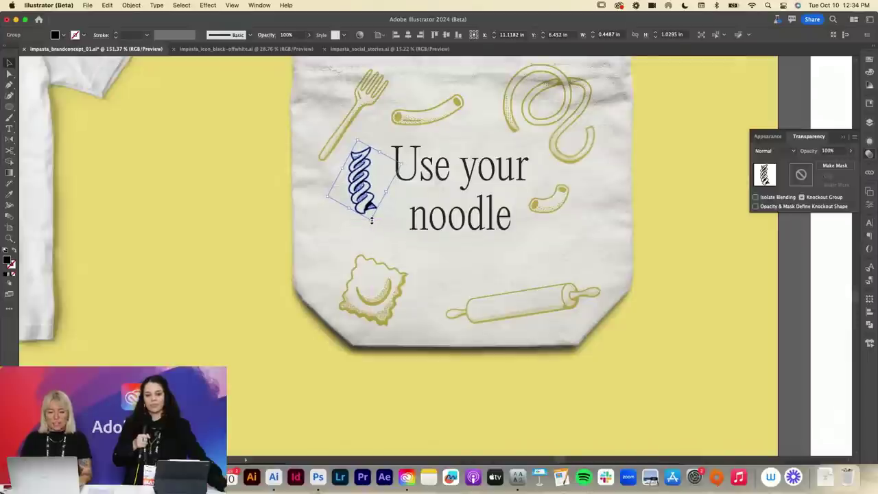
key("i")
key("v")
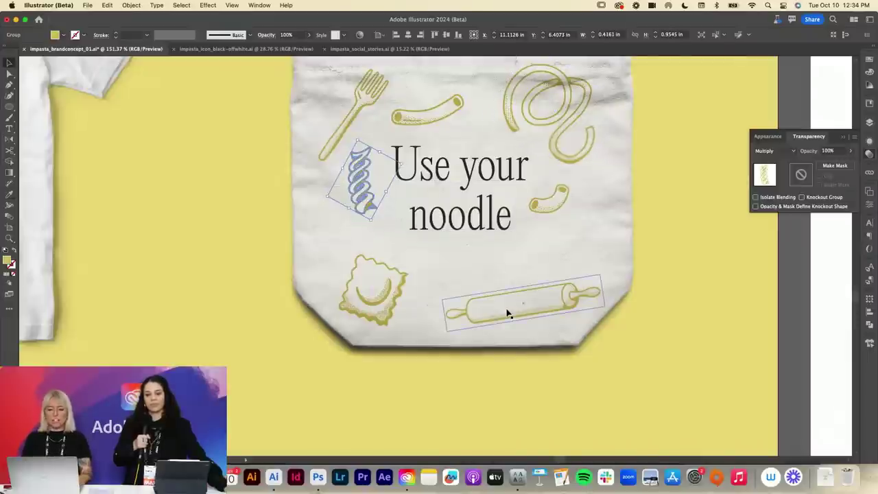
- Examine up close how the rolling pin's lines and dotted shading blend with the canvas texture
scroll(508, 312, "down", 1)
key("z")
left_click_drag(485, 302, 638, 300)
left_click_drag(555, 272, 713, 274)
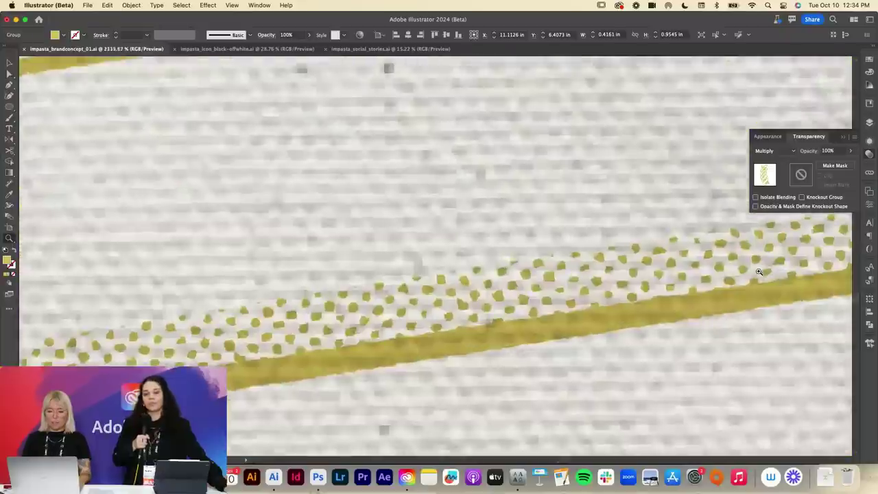
key("super+s")
key("v")
left_click(592, 292)
key("z")
left_click_drag(592, 292, 216, 291)
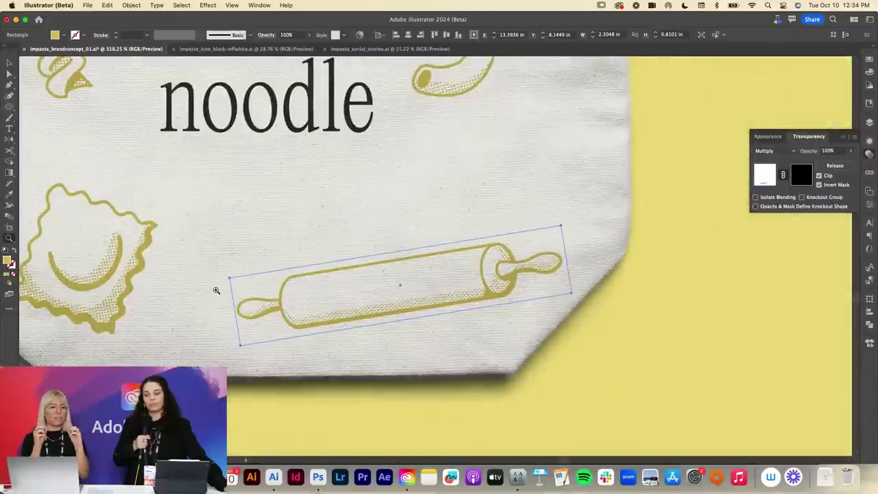
left_click_drag(216, 290, 208, 286)
- Place the bow-tie pasta from the black illustration sheet on the tote bag above the rolling pin
scroll(694, 336, "down", 3)
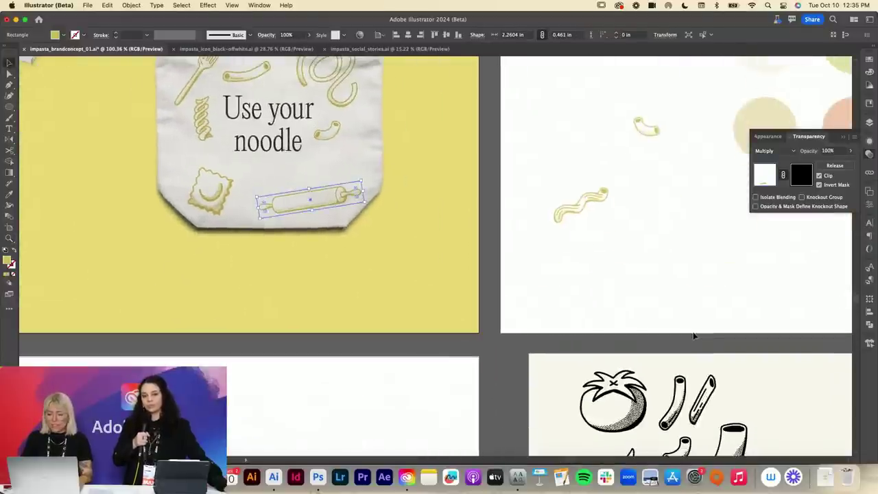
left_click(660, 307)
scroll(660, 308, "down", 6)
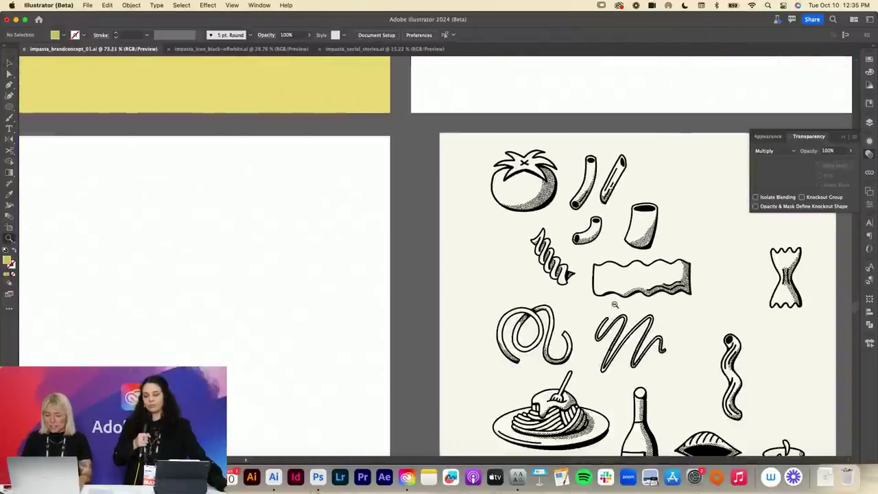
left_click_drag(615, 306, 604, 306)
scroll(603, 306, "up", 2)
left_click_drag(778, 341, 397, 118)
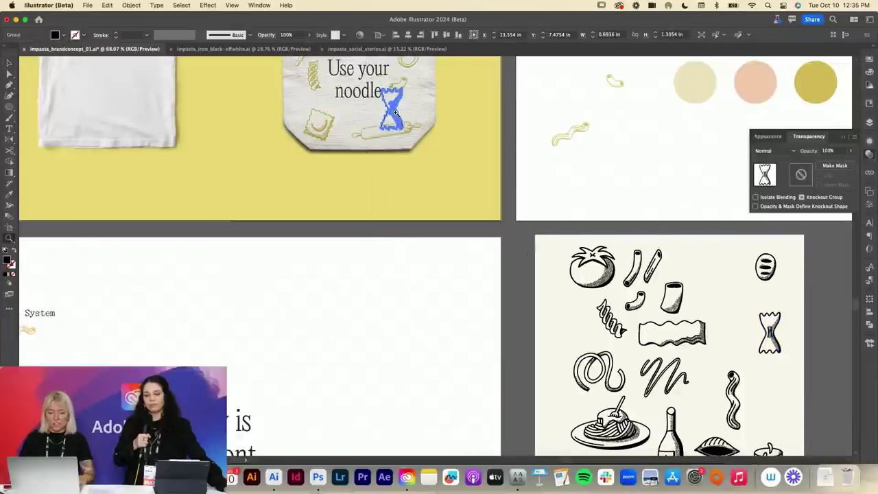
- Sample the olive Multiply look onto the bow-tie pasta, and turn it horizontal, about 0.85 in wide, below the word "noodle"
left_click(415, 61)
scroll(470, 108, "up", 5, "alt")
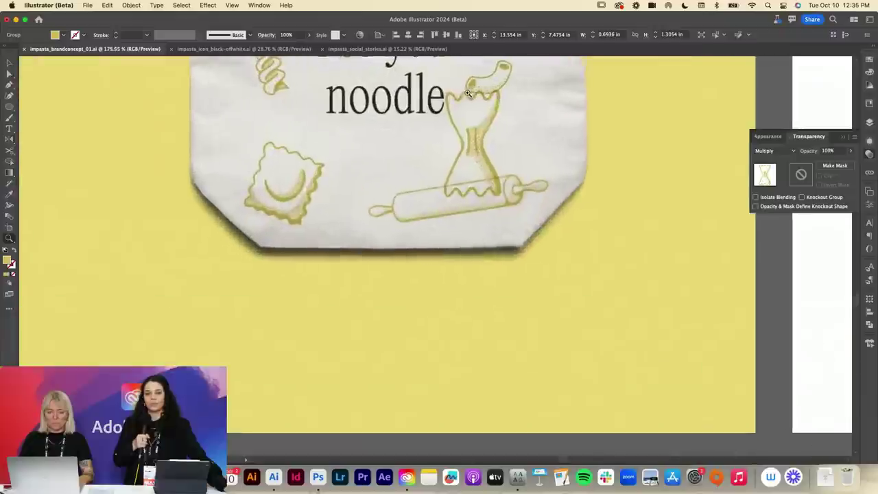
left_click_drag(460, 171, 372, 248)
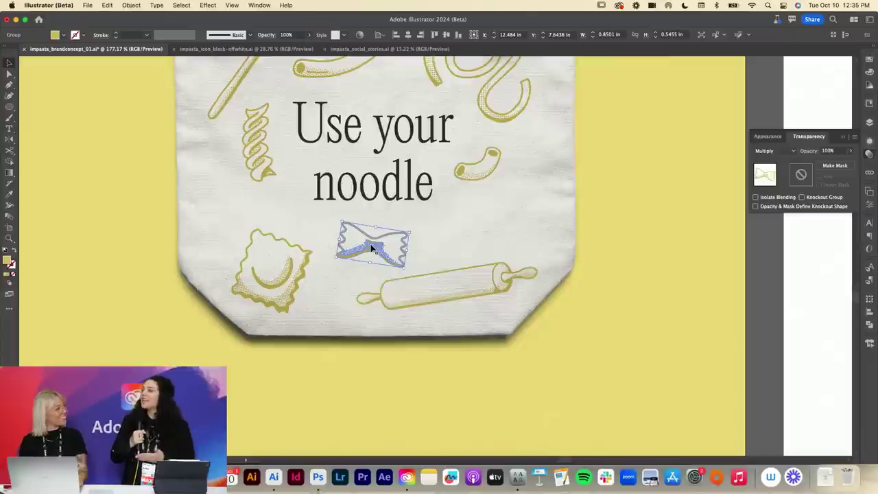
- Rotate the rolling pin to a steeper angle, shift it slightly right, and nudge the ravioli up and left
left_click_drag(520, 276, 547, 221)
left_click_drag(515, 256, 526, 253)
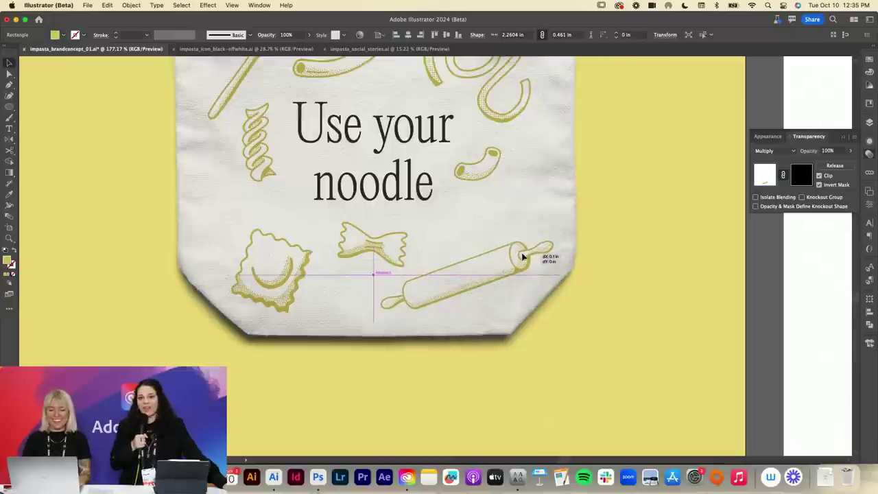
left_click_drag(300, 279, 293, 265)
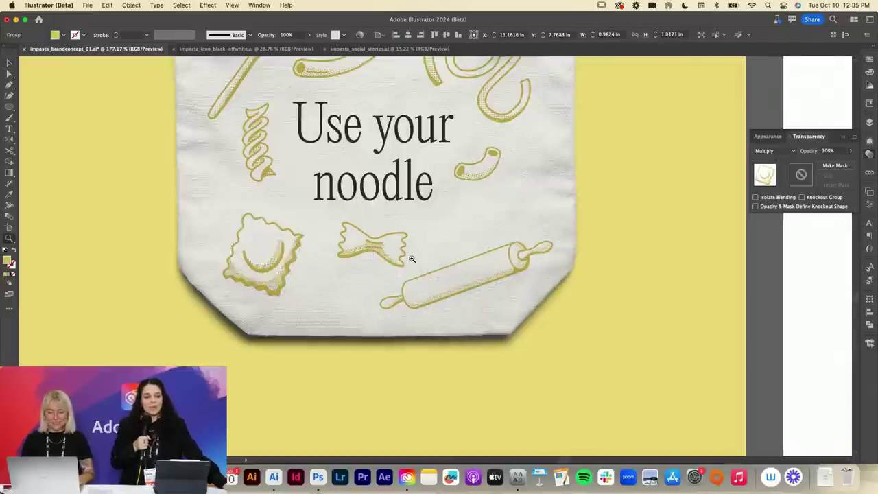
- Place the ridged penne from the black illustration sheet on the tote bag between the macaroni and rolling pin
scroll(412, 254, "down", 5)
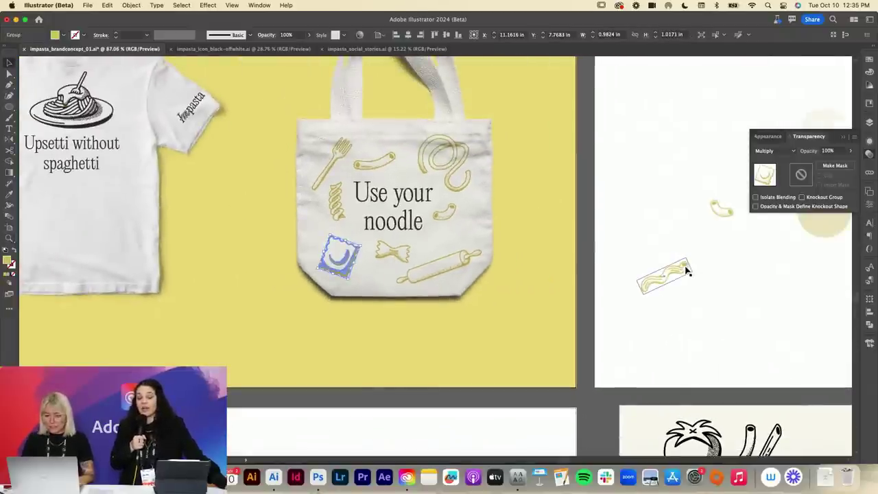
scroll(686, 270, "down", 3)
scroll(686, 271, "right", 3)
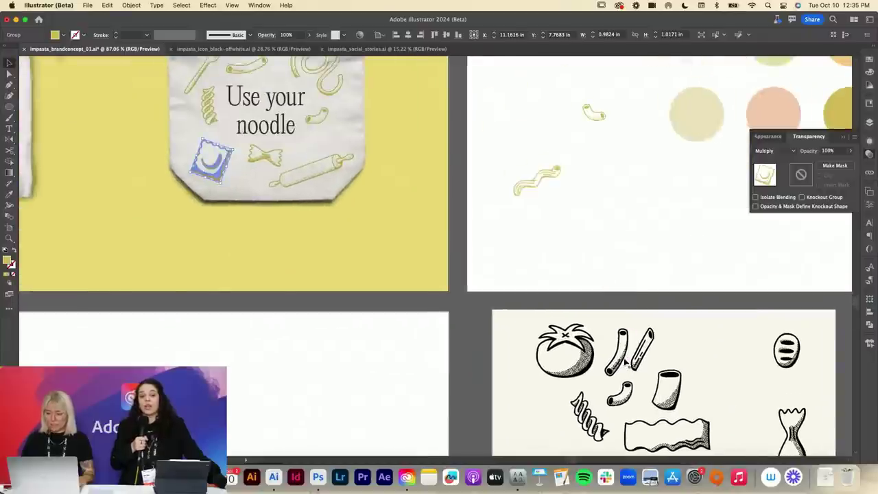
mouse_move(625, 363)
left_mouse_down()
mouse_move(583, 319)
mouse_move(316, 138)
mouse_move(312, 159)
left_mouse_up()
scroll(387, 137, "up", 5)
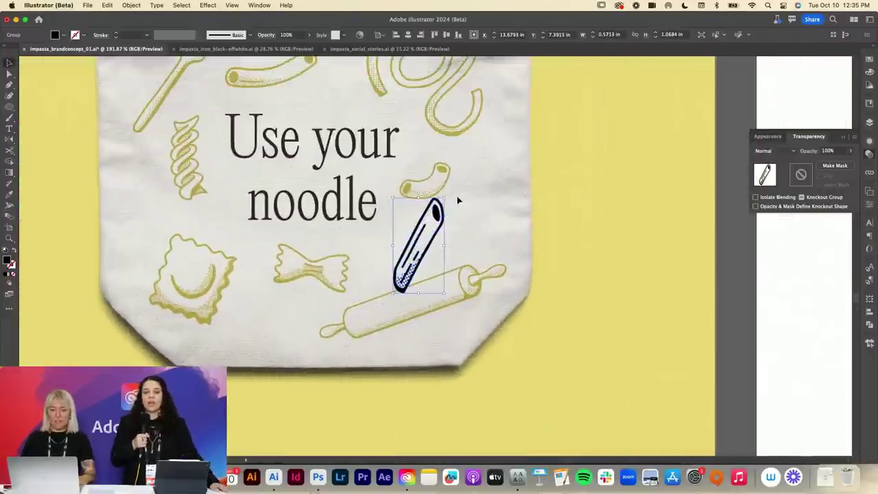
- Rotate the penne to a flatter angle and sample the macaroni's olive color and Multiply blend onto it
left_click_drag(446, 195, 460, 230)
key("i")
left_click(424, 190)
key("v")
- Shrink the rolling pin to about 1.96 in long and adjust the spacing between it, the bow-tie, penne and ravioli
left_click(402, 313)
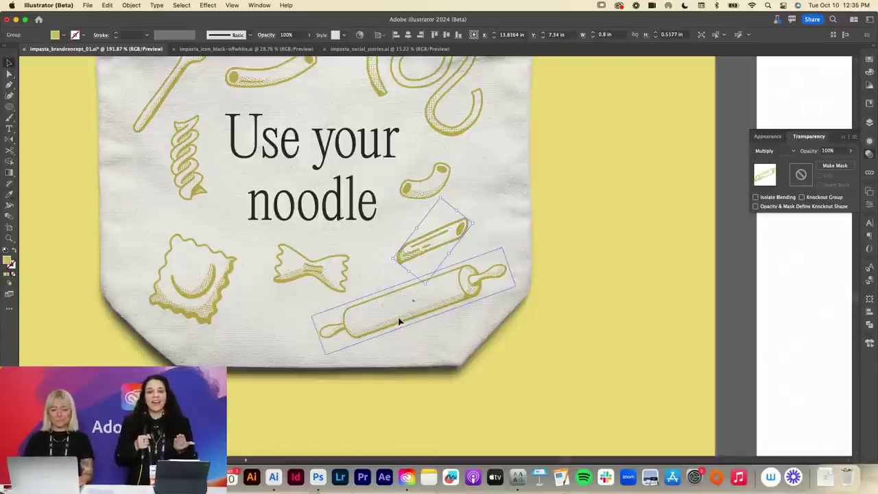
left_click_drag(319, 332, 351, 322)
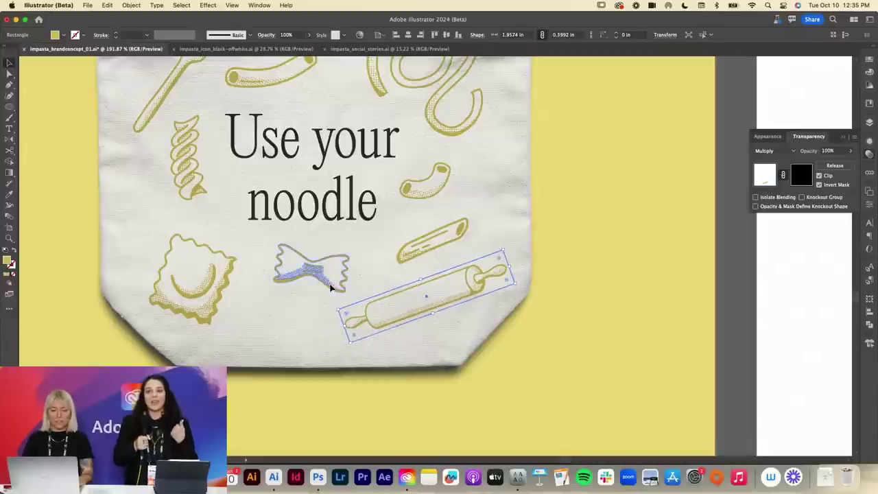
left_click_drag(331, 288, 315, 280)
left_click_drag(427, 236, 470, 214)
left_click_drag(486, 261, 497, 262)
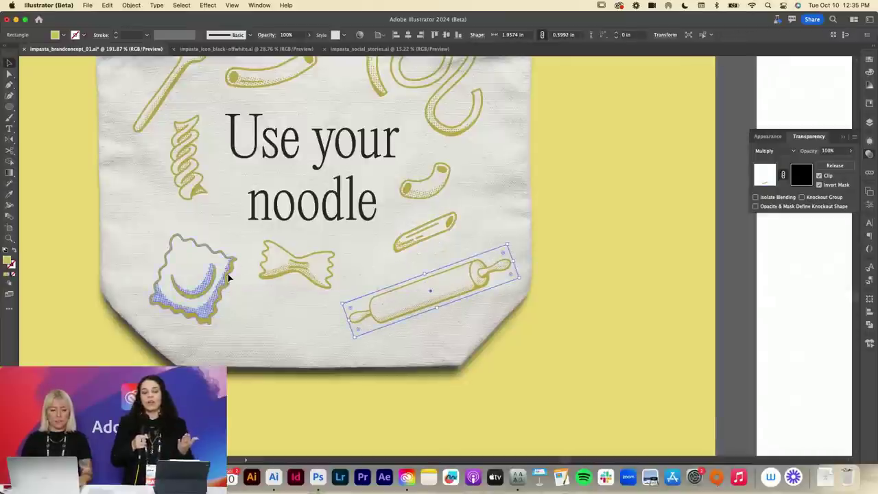
left_click_drag(226, 274, 217, 267)
- Copy the impasta.co text from the beige phone mockup to the tote bag's lower edge at about 13.88 pt and save
left_click_drag(340, 260, 219, 262)
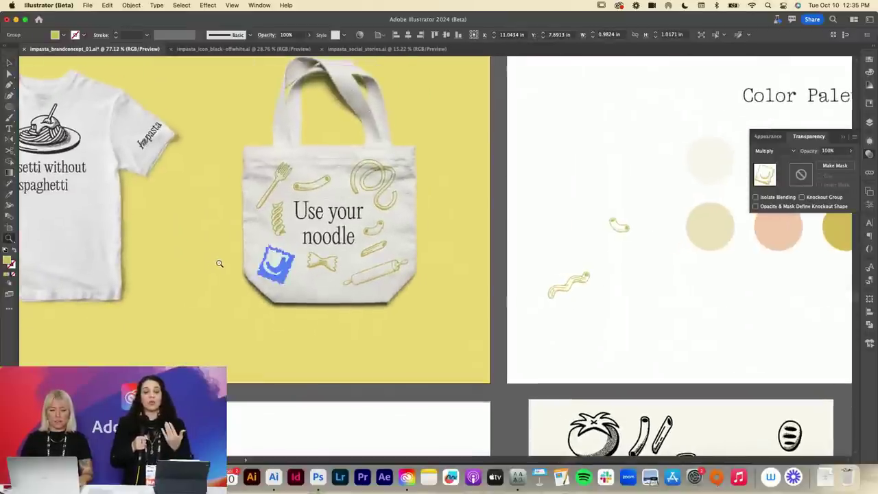
scroll(220, 263, "right", 1)
key("v")
left_click(628, 287)
scroll(629, 288, "left", 3)
scroll(627, 288, "up", 5)
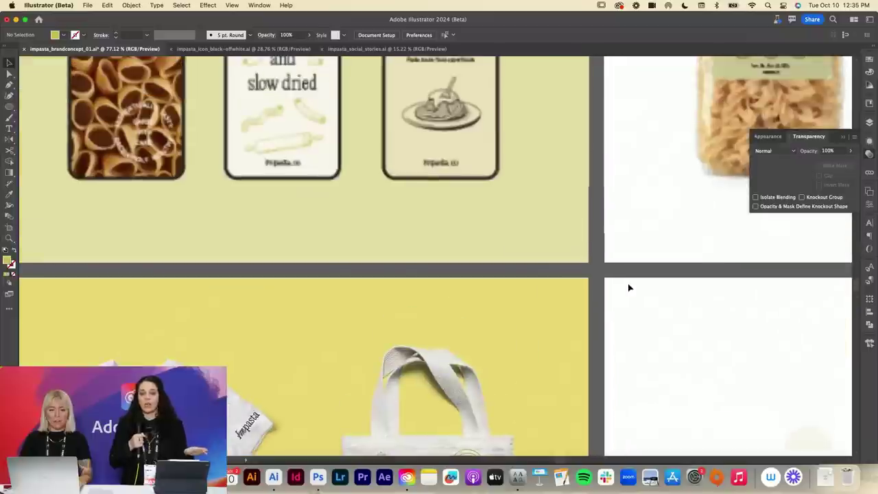
left_click(450, 165)
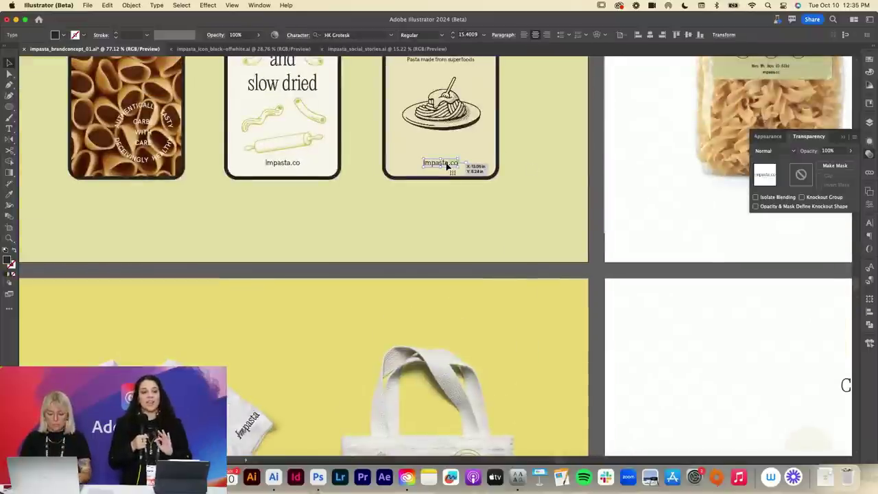
scroll(447, 167, "down", 5)
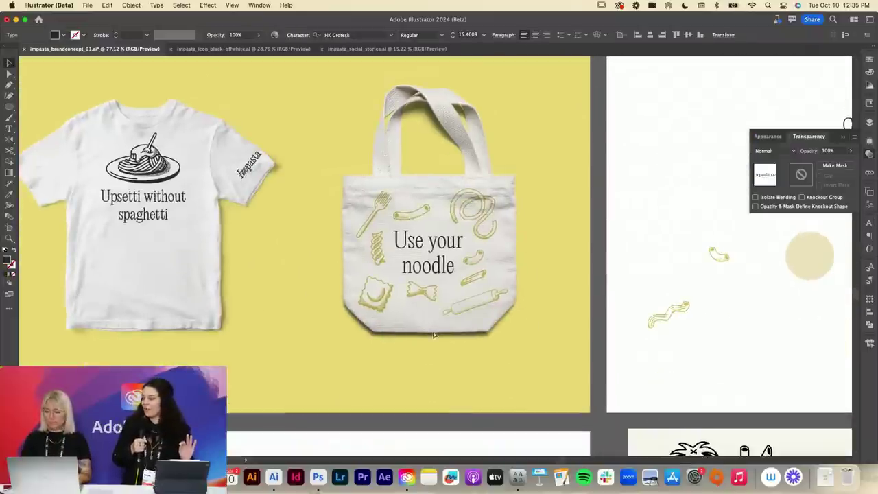
scroll(425, 306, "up", 4)
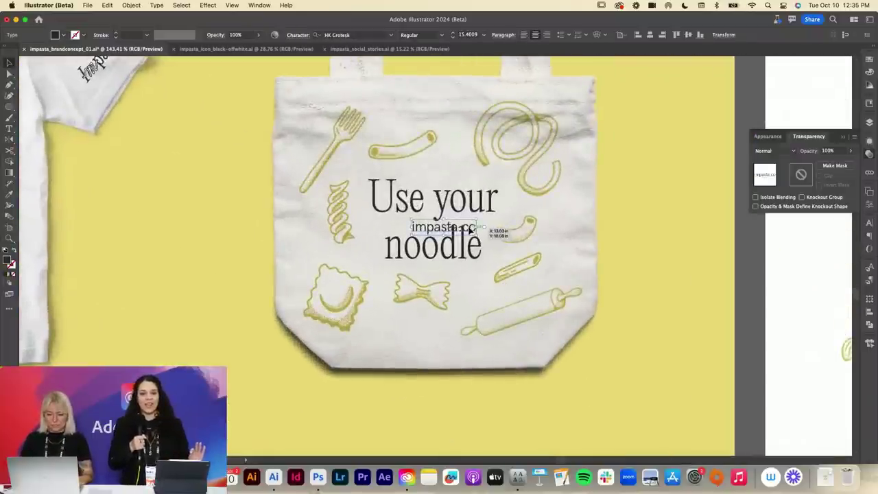
left_click_drag(471, 228, 359, 352)
key("super+s")
- Switch to Chrome and examine the licensed pasta bag image in the Adobe Stock pasta mockup results
key("z")
scroll(358, 352, "right", 5)
scroll(359, 353, "up", 3)
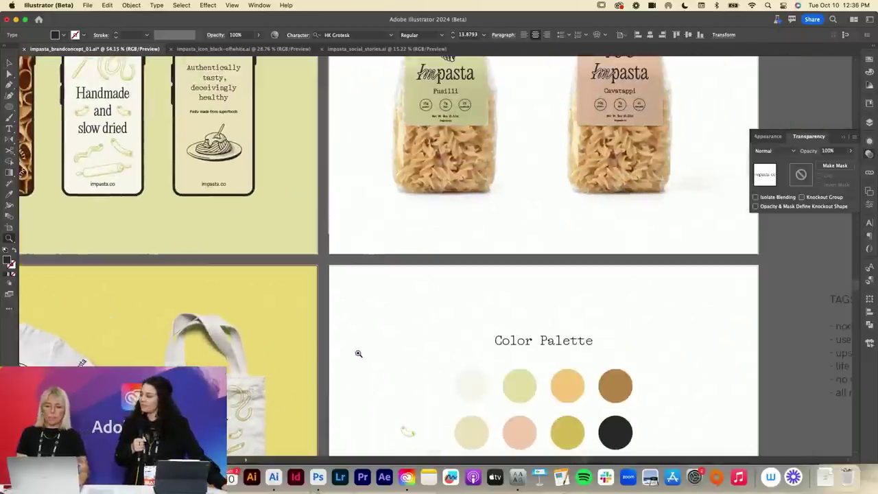
key("v")
scroll(633, 206, "up", 3)
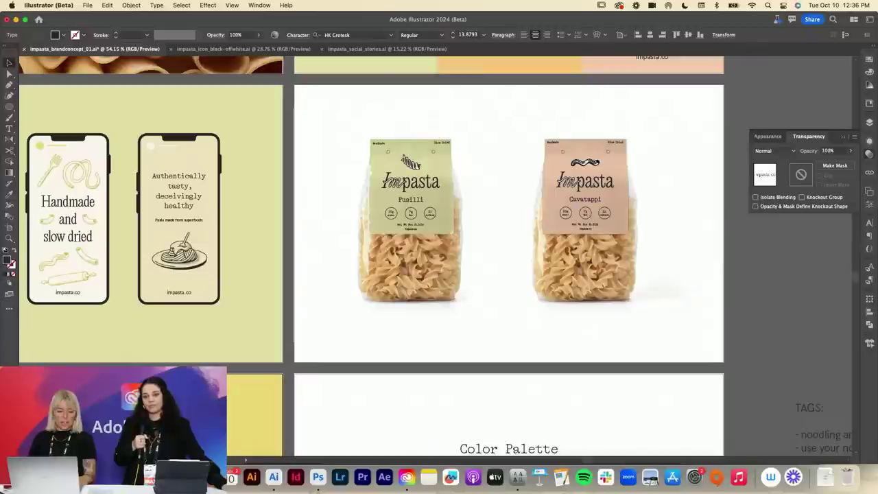
key("super+Tab")
left_click(430, 23)
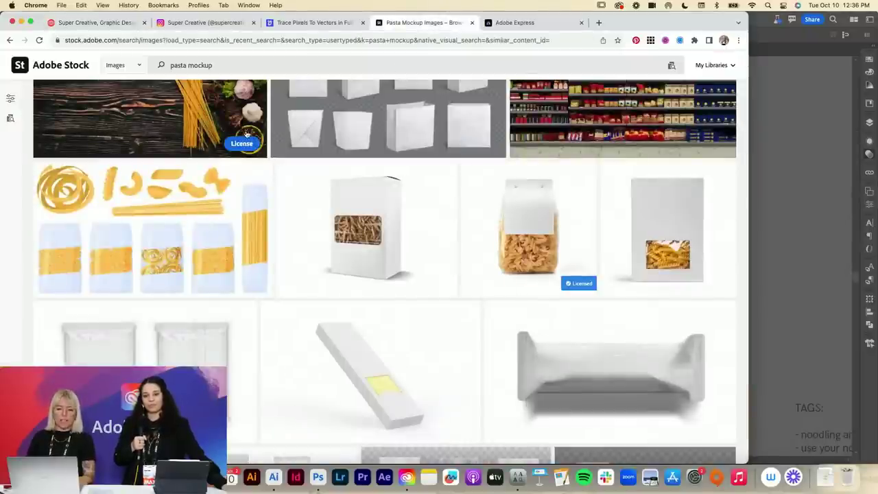
scroll(247, 138, "up", 1)
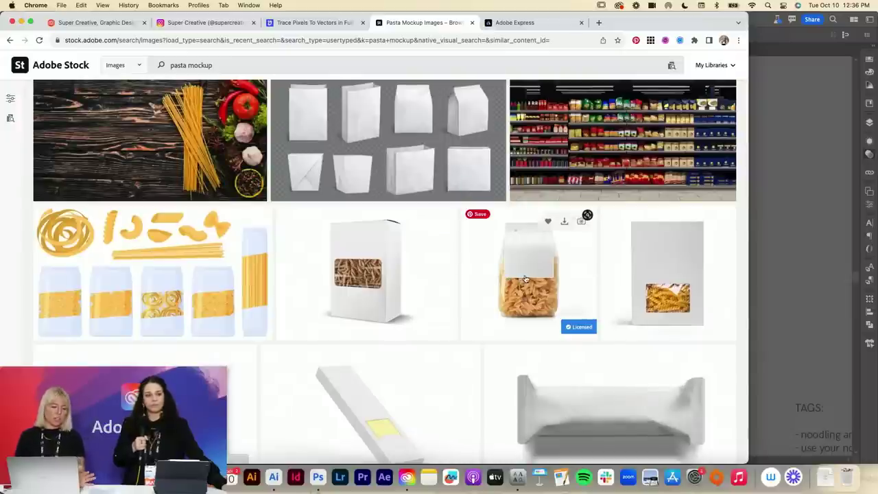
left_click(773, 39)
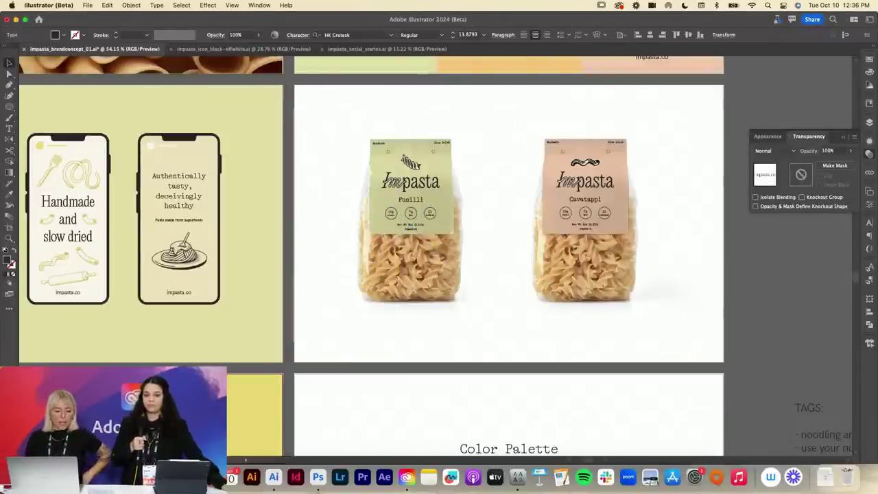
- Open yellowimages.com in Chrome, browse its object mockups, and return to Illustrator
key("super+Tab")
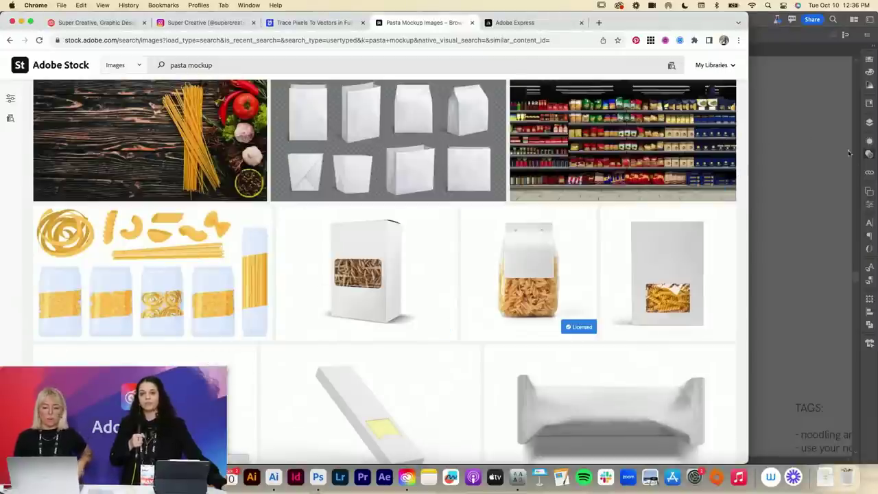
key("super+t")
type("yell")
key("Return")
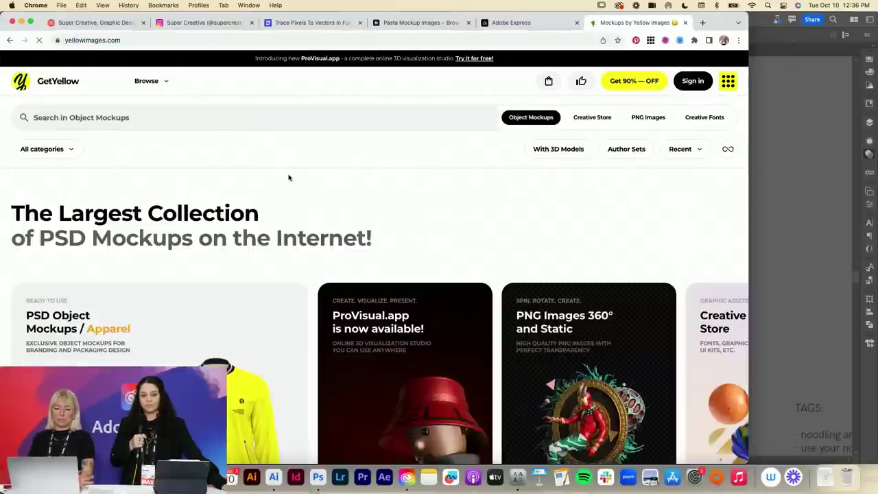
scroll(310, 225, "down", 10)
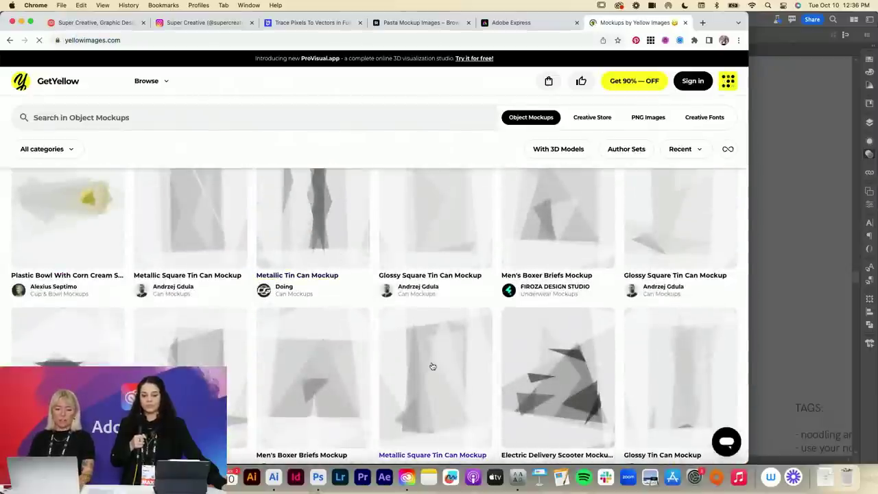
scroll(319, 225, "up", 2)
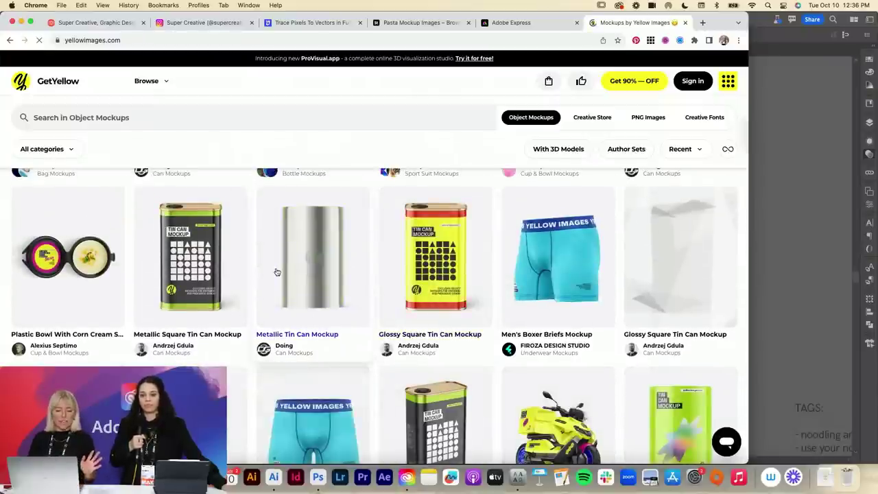
scroll(322, 261, "down", 1)
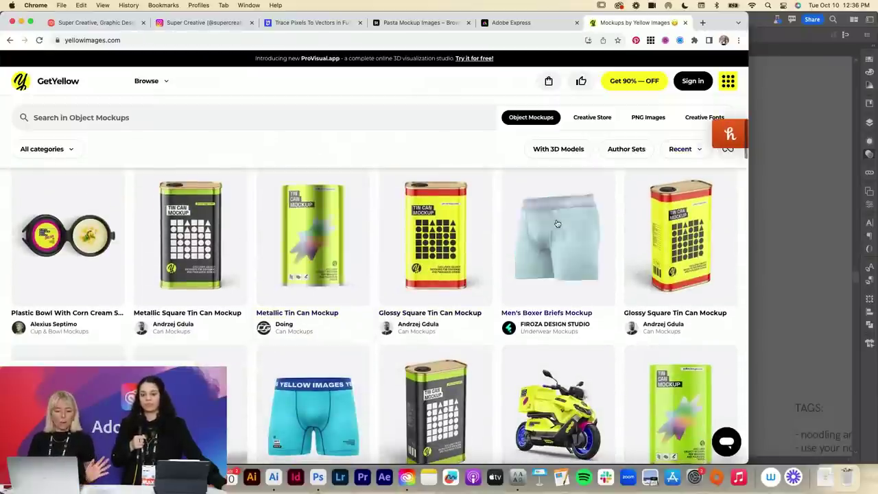
left_click(795, 194)
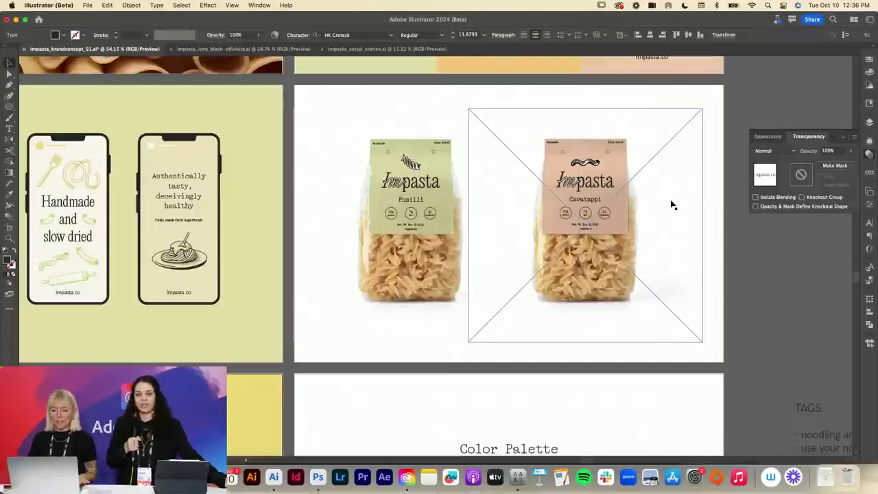
- Put away the transparency settings, deselect the artwork, and examine the tote bag design beside the neighbouring artboards
left_click(869, 155)
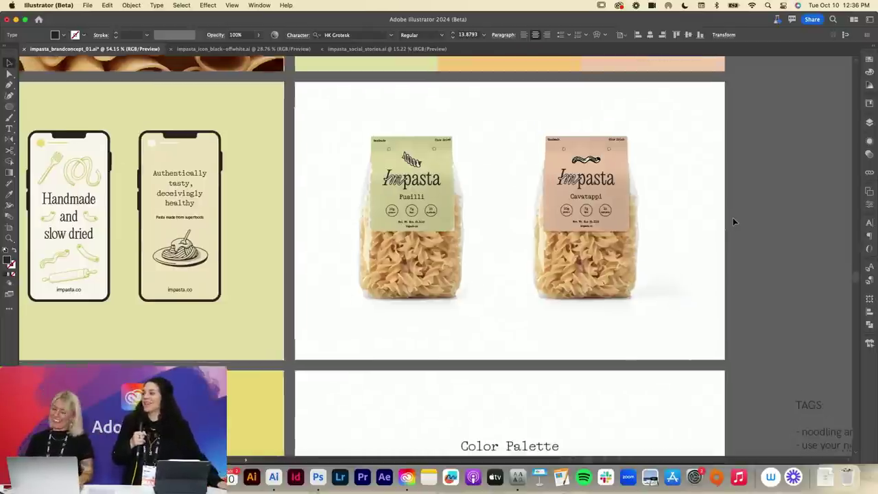
scroll(733, 217, "down", 6)
scroll(733, 218, "left", 2)
left_click_drag(303, 320, 365, 323)
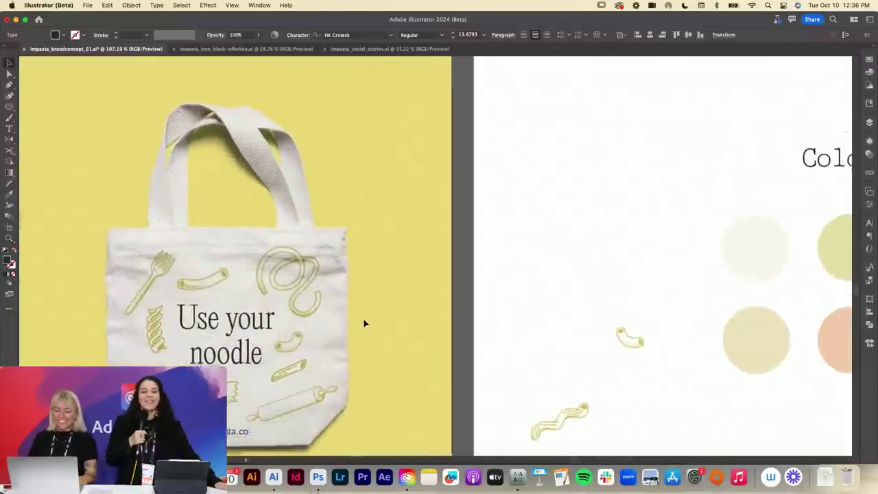
scroll(439, 300, "down", 2)
scroll(439, 300, "left", 3)
left_click(644, 279)
scroll(644, 279, "down", 2)
scroll(645, 279, "down", 10)
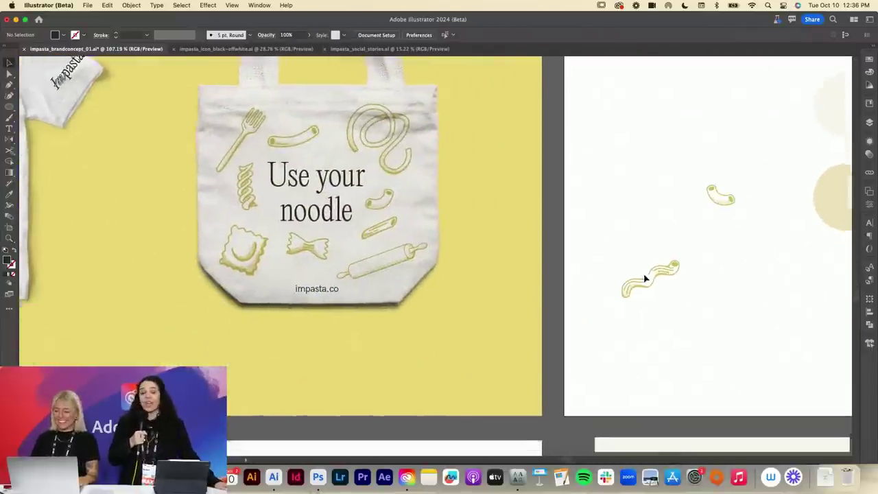
scroll(644, 279, "right", 2)
mouse_move(592, 275)
left_mouse_down()
mouse_move(402, 278)
mouse_move(437, 281)
left_mouse_up()
scroll(437, 281, "up", 5)
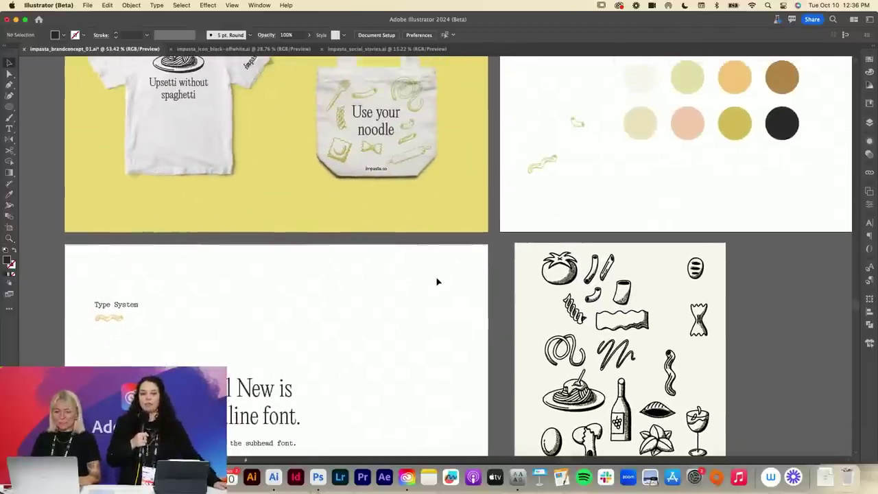
key("z")
left_click_drag(373, 108, 465, 112)
key("v")
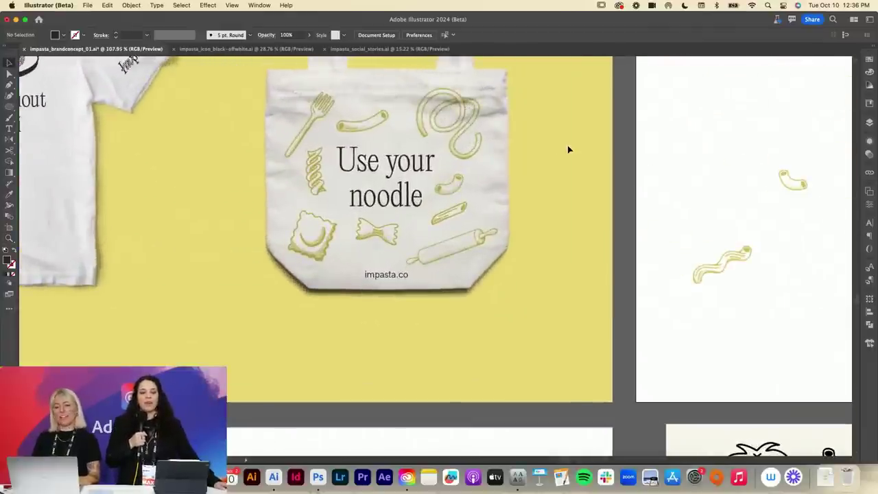
- Shift the tote bag's penne and macaroni slightly right and nudge the fusilli down to balance the spacing around the tagline
scroll(569, 149, "up", 3)
left_click(367, 281)
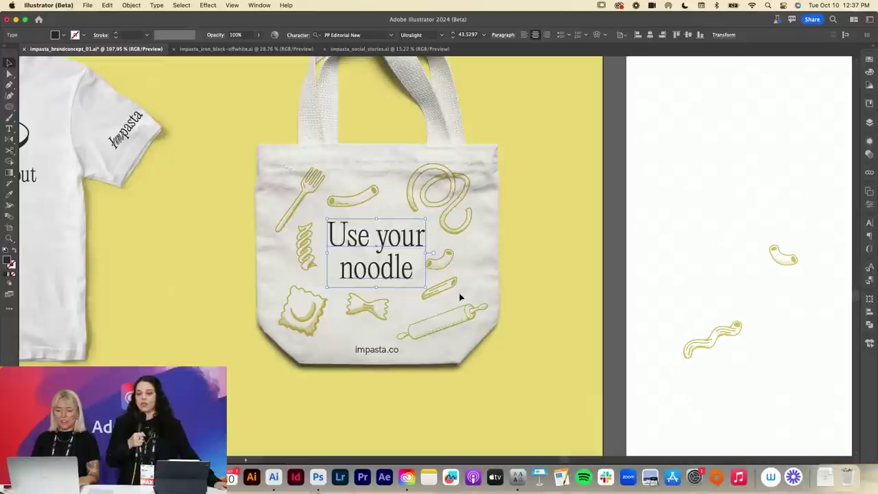
left_click_drag(452, 289, 466, 289)
left_click_drag(446, 258, 458, 258)
left_click_drag(304, 262, 306, 267)
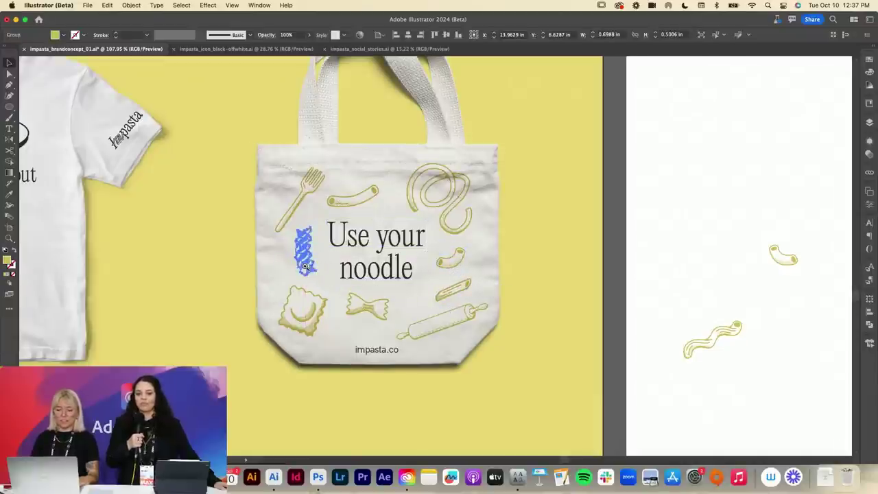
- Review the merchandise, phone, packaging and color palette artboards together with the to-do and tagline notes
key("z")
left_click_drag(395, 272, 258, 280)
key("v")
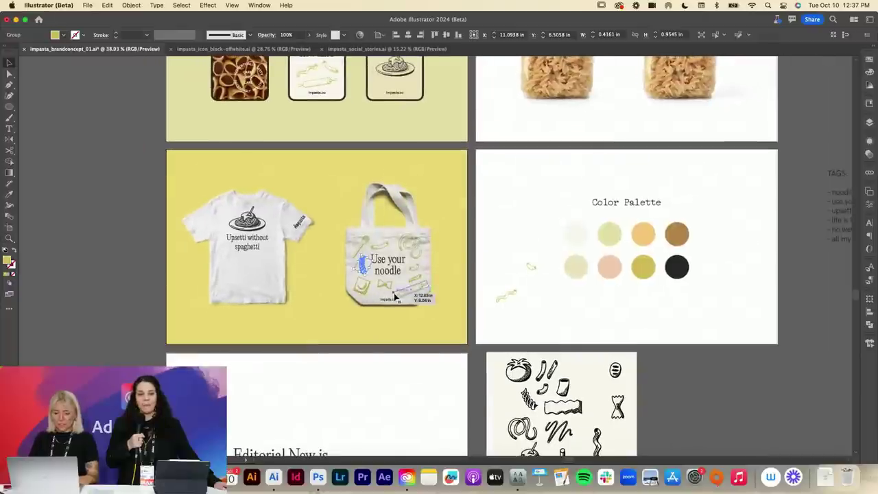
key("z")
scroll(376, 293, "right", 2)
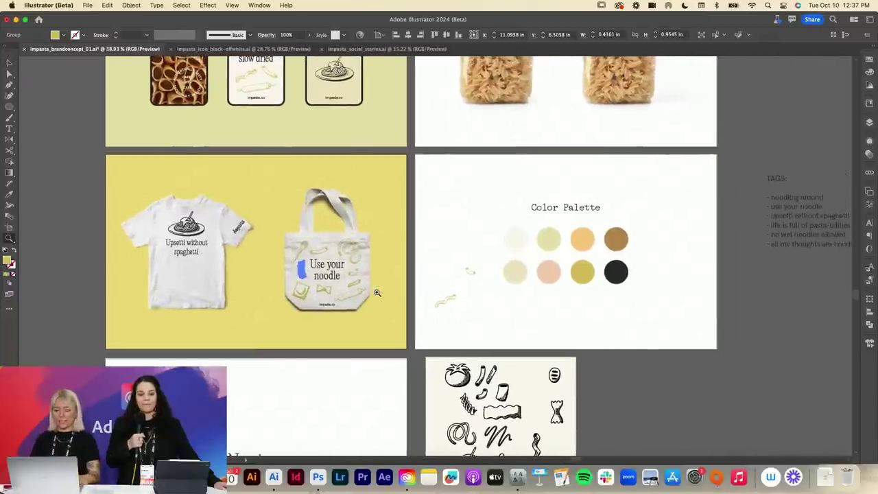
key("v")
scroll(410, 274, "up", 5)
scroll(410, 274, "right", 4)
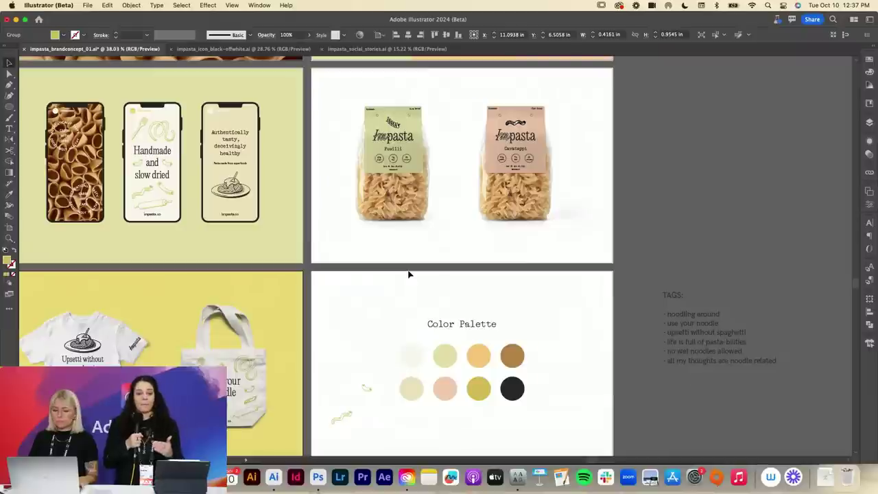
scroll(408, 275, "up", 5)
scroll(408, 274, "left", 5)
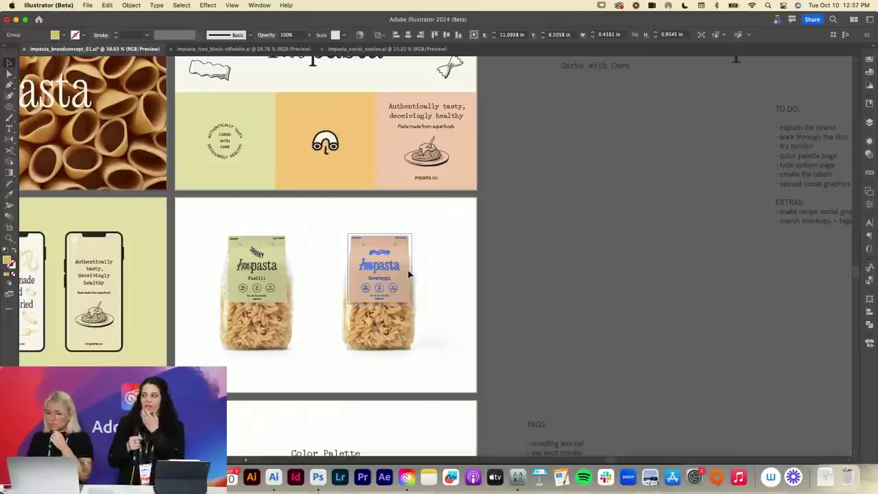
scroll(408, 275, "down", 2)
scroll(408, 275, "left", 1)
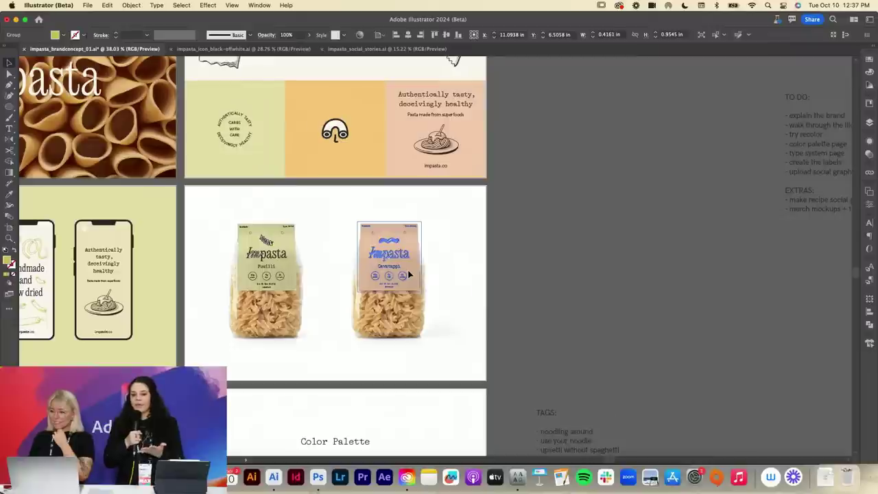
scroll(409, 275, "down", 10)
scroll(409, 275, "left", 3)
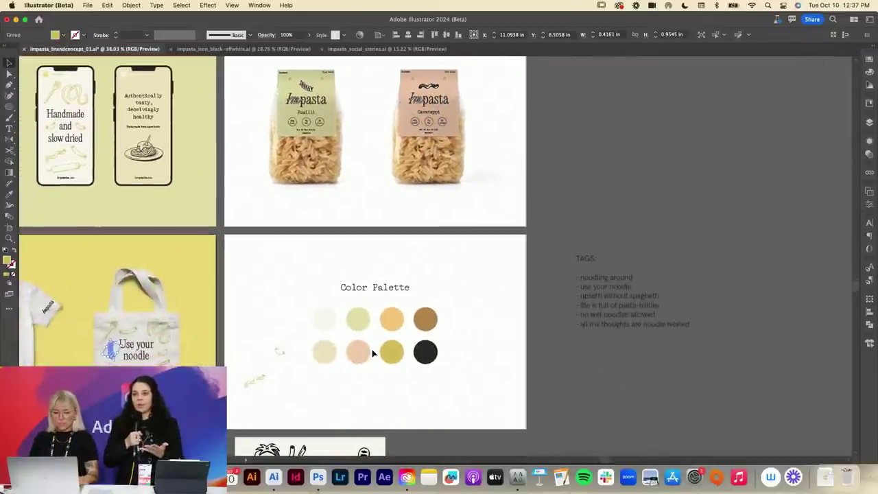
- Move the black illustration sheet out of the artboard grid to the empty canvas right of the Type System row
scroll(374, 353, "down", 10)
scroll(427, 275, "down", 3)
scroll(463, 261, "down", 3)
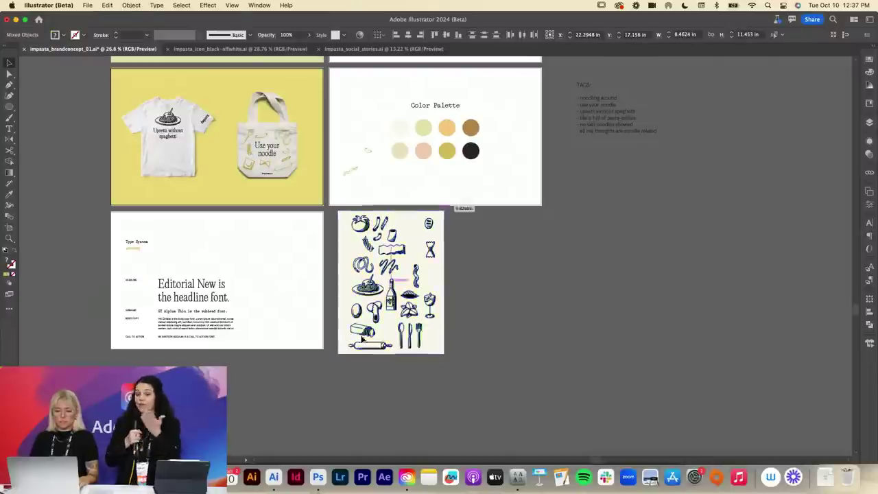
left_click_drag(361, 346, 611, 338)
left_click(446, 314)
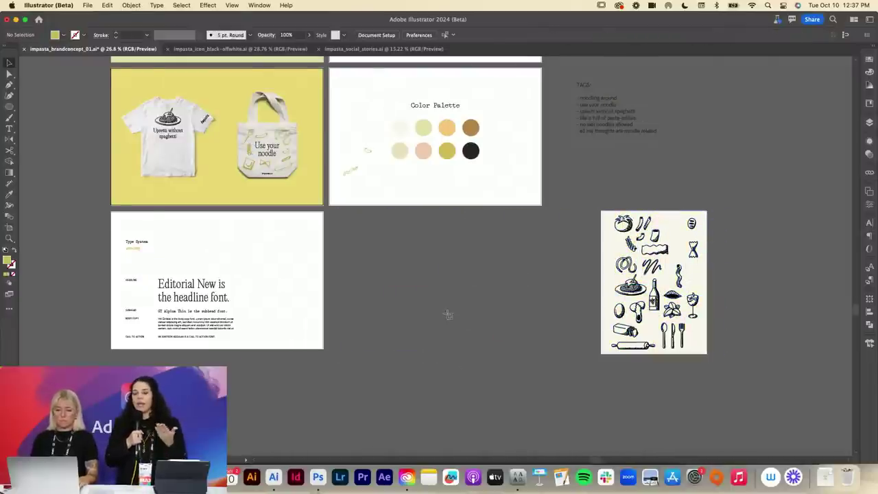
- Duplicate the Type System artboard into the empty slot below the Color Palette artboard
key("shift+o")
left_click_drag(281, 263, 492, 273)
key("Escape")
scroll(492, 273, "up", 5)
scroll(492, 272, "up", 3)
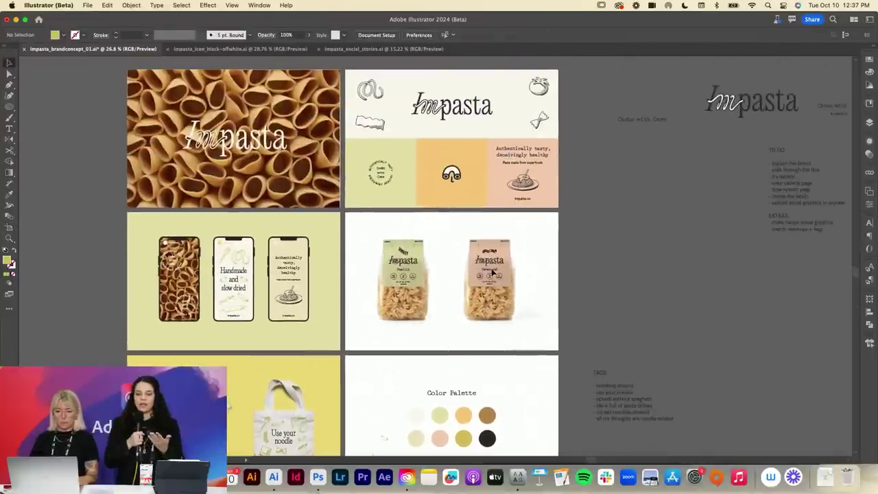
- Delete the stray pasta drawings from the Color Palette artboard and clear all copied content from the duplicated Type System artboard
scroll(492, 272, "down", 2)
scroll(492, 272, "down", 5)
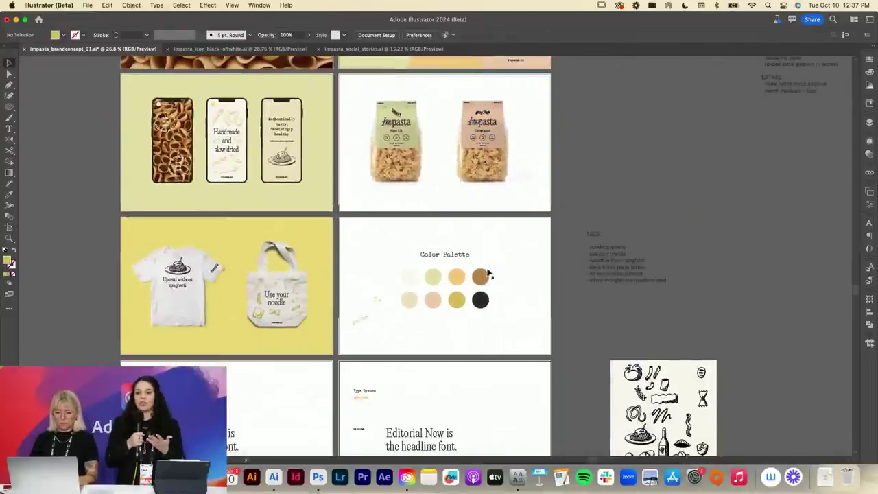
scroll(363, 337, "down", 6)
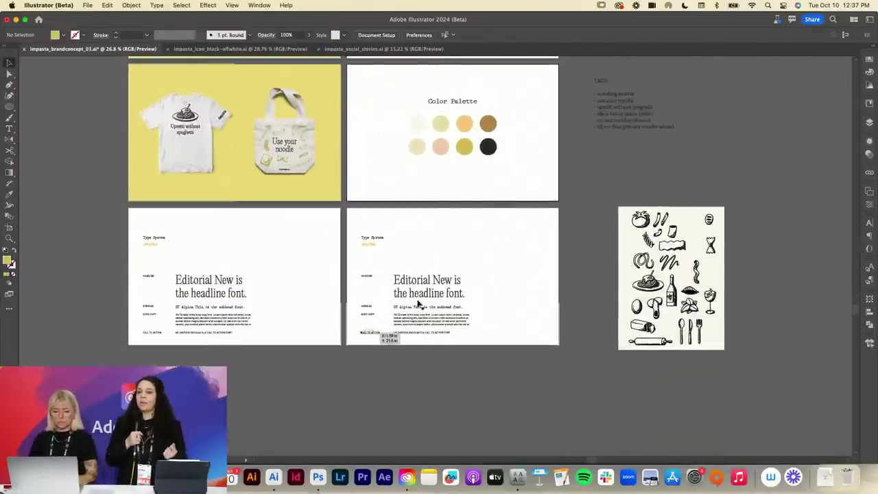
left_click_drag(484, 228, 367, 345)
key("Delete")
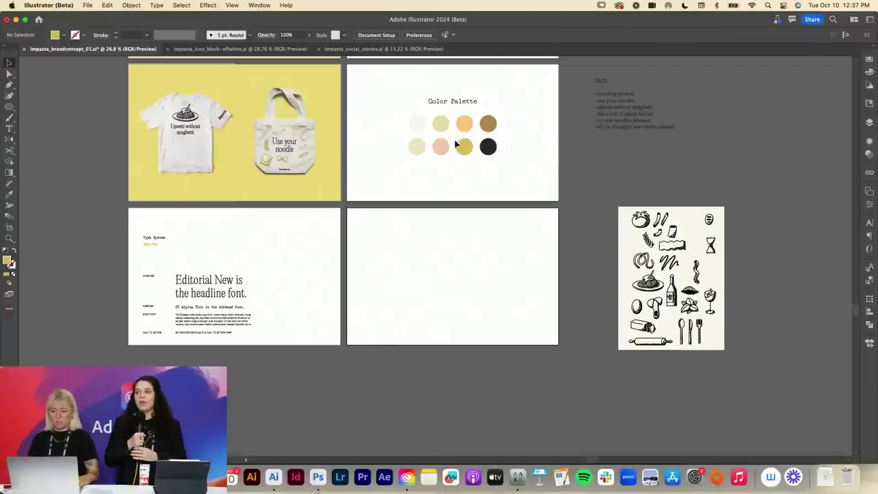
- Restyle the Color Palette title to match the Type System headline's type style and center-align it
left_click(463, 104)
key("i")
left_click(223, 276)
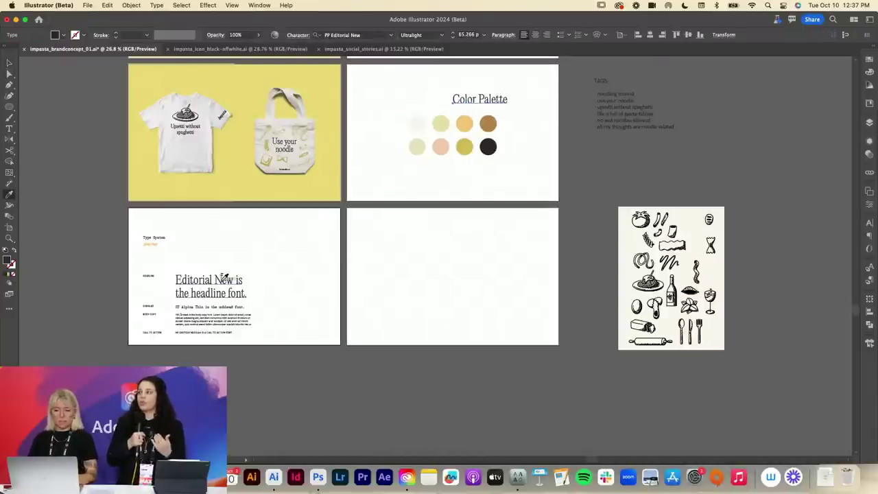
left_click(535, 35)
key("v")
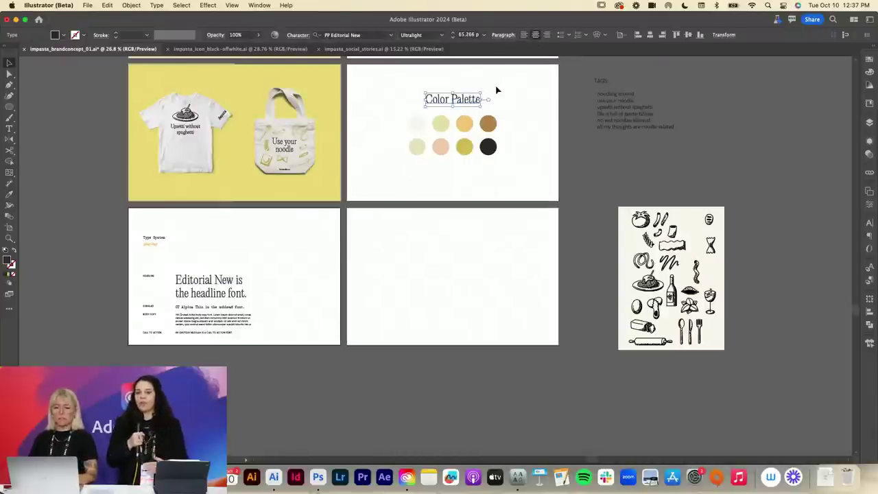
- Move the Color Palette title and all eight swatches down together in four large nudges on their artboard
scroll(487, 123, "up", 8)
scroll(479, 170, "up", 3)
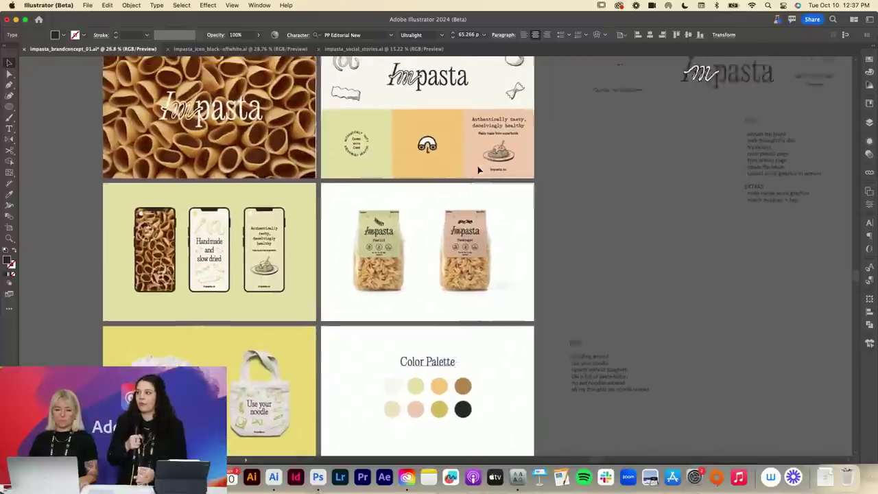
scroll(478, 170, "down", 9)
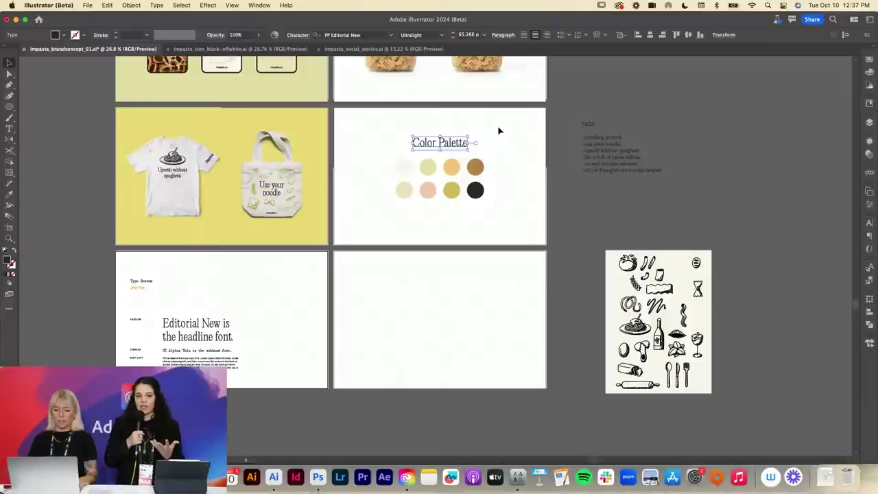
left_click_drag(498, 130, 380, 204)
key("shift+Down")
key("shift+Down")
key("shift+Down")
key("shift+Down")
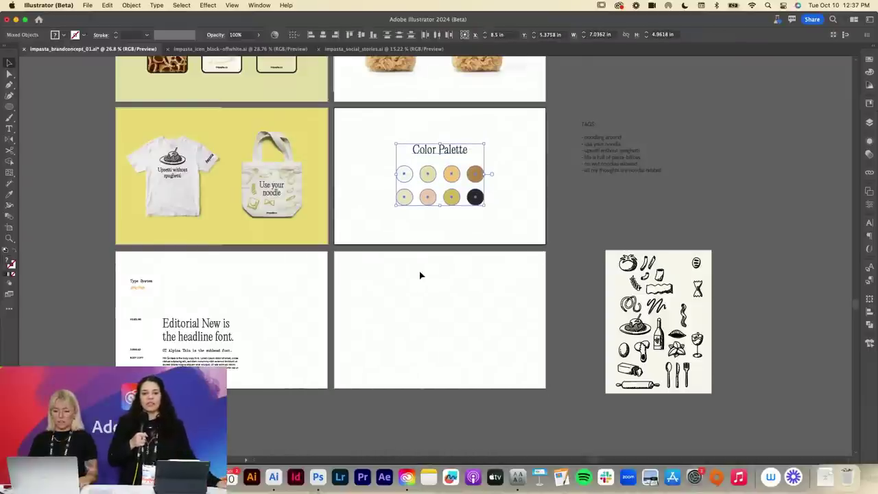
- Draw a square about 4.89 in wide on the left half of the blank artboard beside Type System
key("z")
left_click_drag(435, 307, 503, 306)
scroll(504, 306, "down", 2)
key("m")
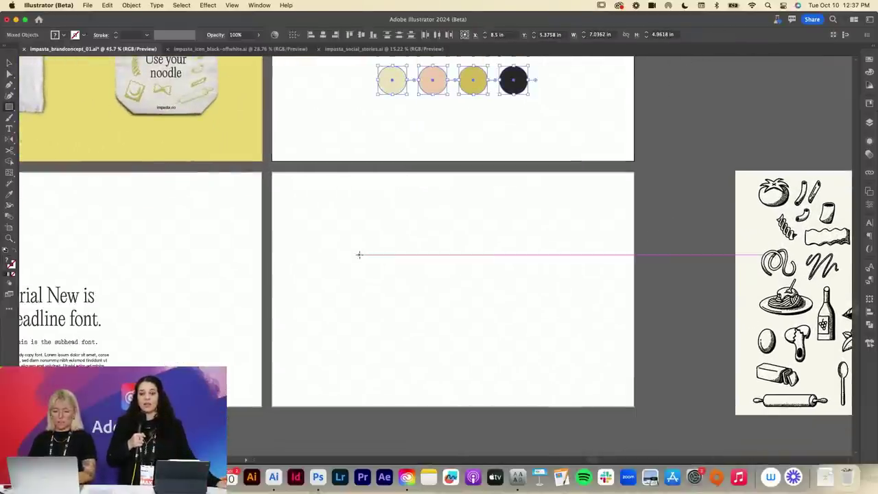
left_click_drag(310, 225, 413, 330)
scroll(412, 329, "up", 3)
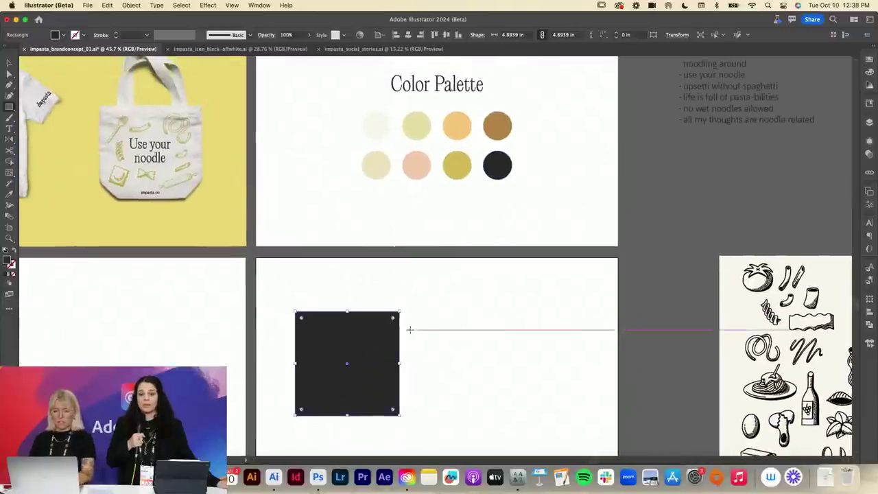
- Fill the new square with the pale cream color of the palette's lower-left swatch and save the document
key("i")
left_click(376, 163)
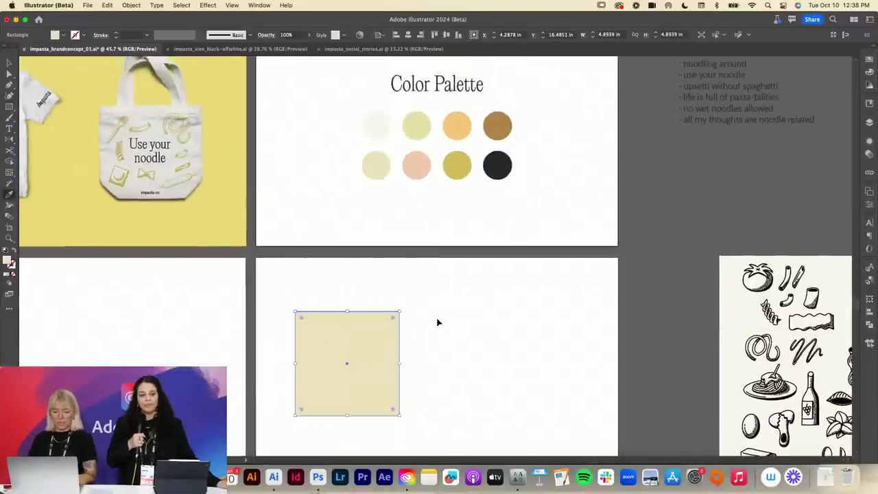
key("v")
left_click(437, 322)
key("super+s")
- Copy the GT Alpina subhead line from Type System to the top of the cream square and change it to "Recipe Monday"
scroll(437, 327, "left", 4)
scroll(437, 326, "down", 2)
key("z")
left_click_drag(226, 309, 244, 307)
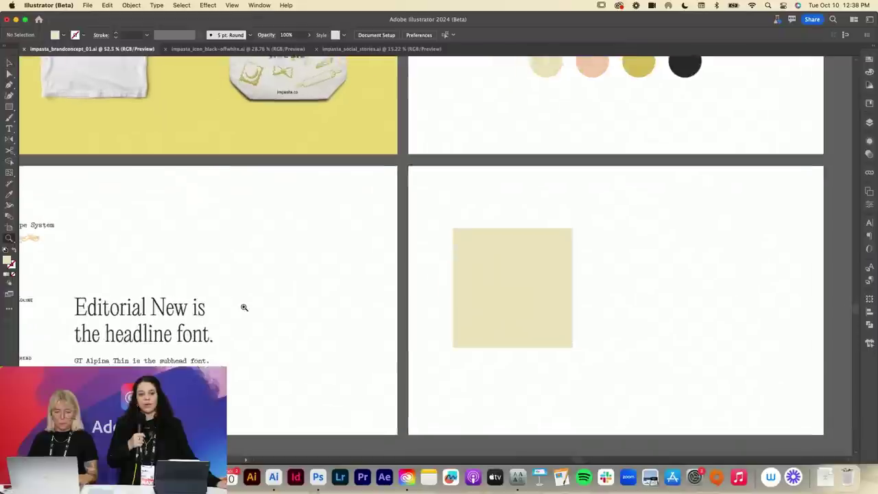
key("v")
scroll(245, 308, "down", 2)
scroll(244, 309, "right", 3)
scroll(227, 305, "down", 2)
scroll(227, 304, "left", 1)
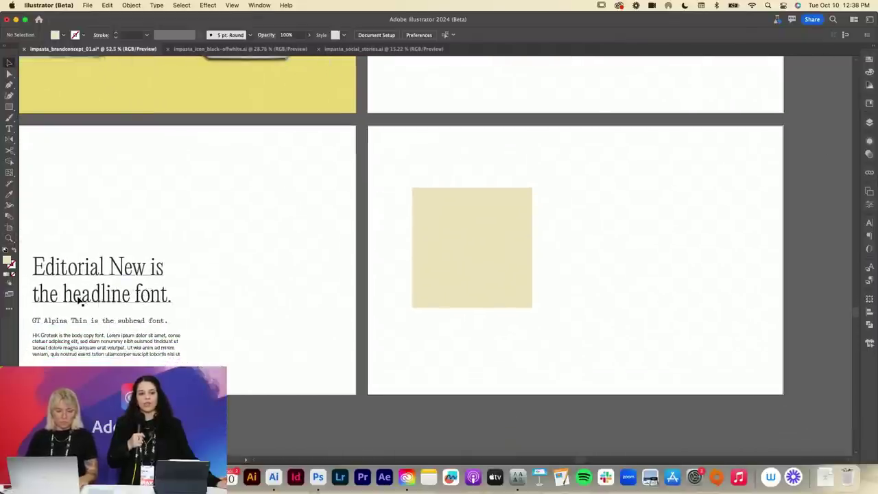
left_click_drag(110, 321, 470, 205)
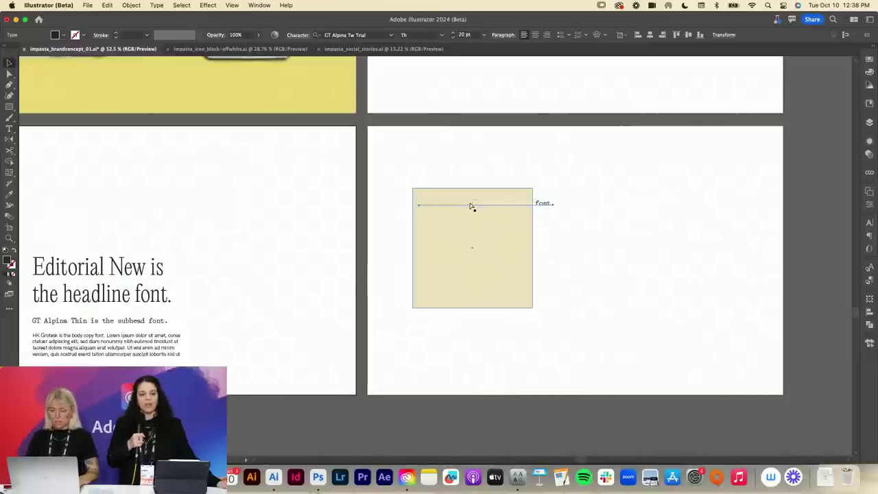
triple_click(472, 207)
type("Recipe Monday")
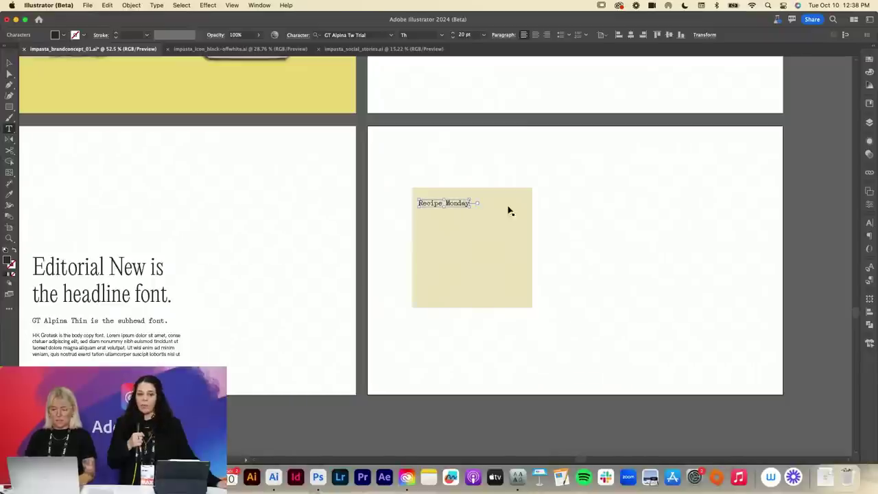
left_click(585, 222, "super")
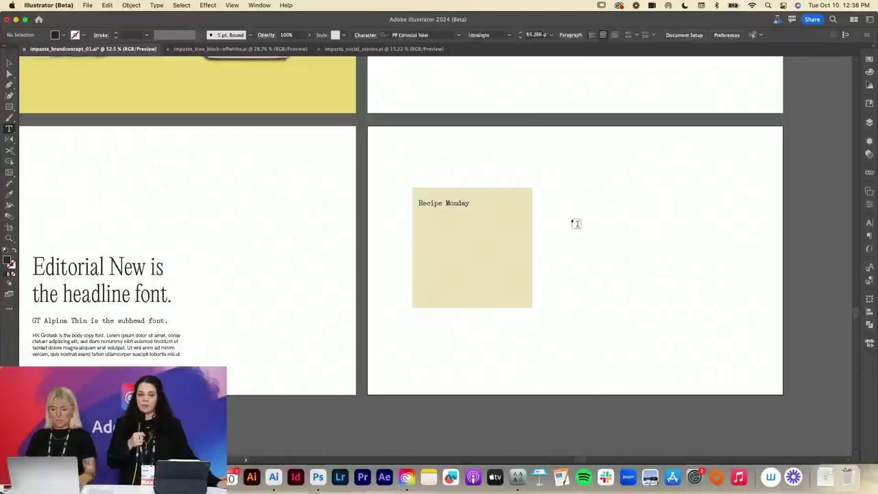
- Reduce the "Recipe Monday" label to 18 pt and shift it slightly inward from the square's left edge
key("v")
left_click(465, 205)
left_click_drag(466, 206, 468, 206)
left_click(426, 164)
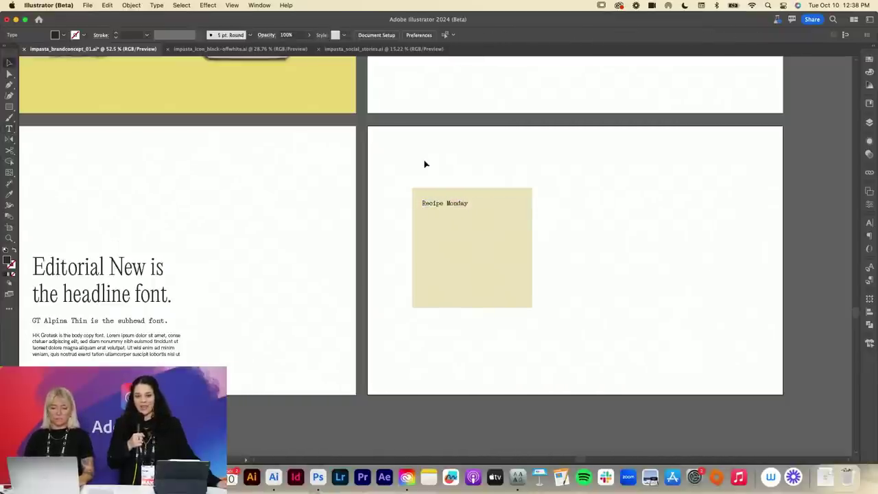
- Copy the Editorial New headline below the label, scale it to about 44.8 pt and replace its text with "Carbonara"
left_click_drag(100, 274, 488, 244)
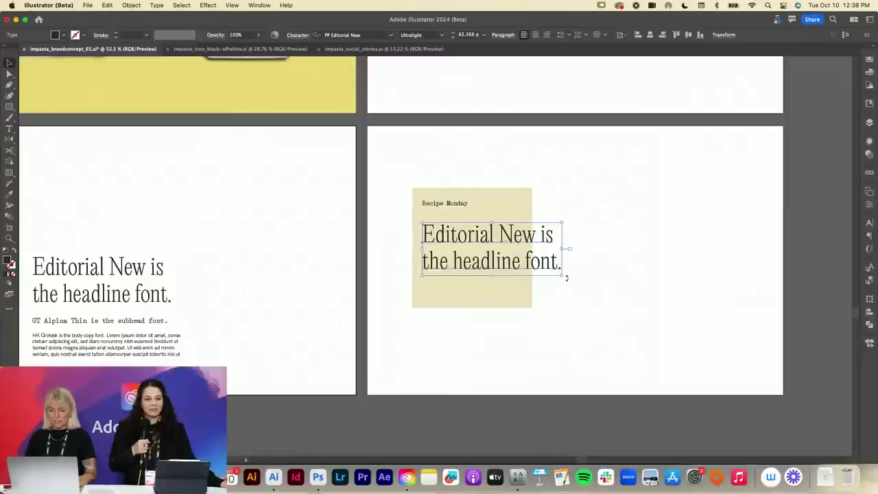
left_click_drag(562, 275, 519, 271)
double_click(509, 249)
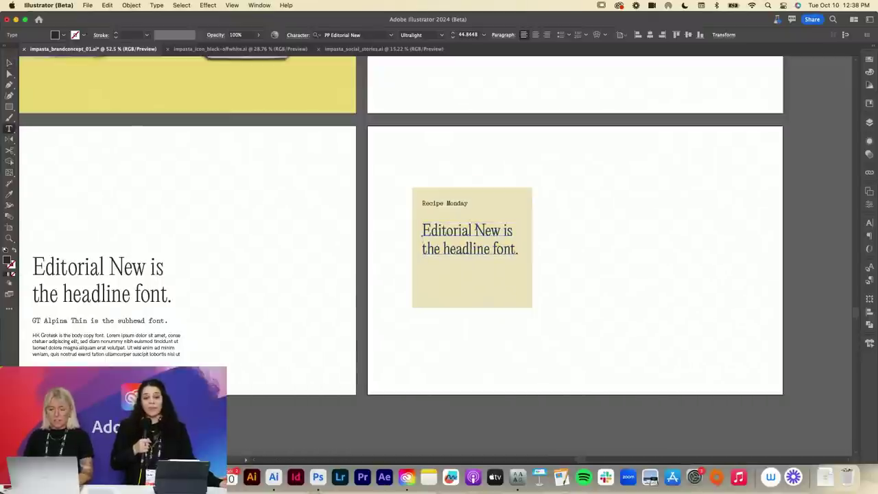
key("super+a")
type("Carbon")
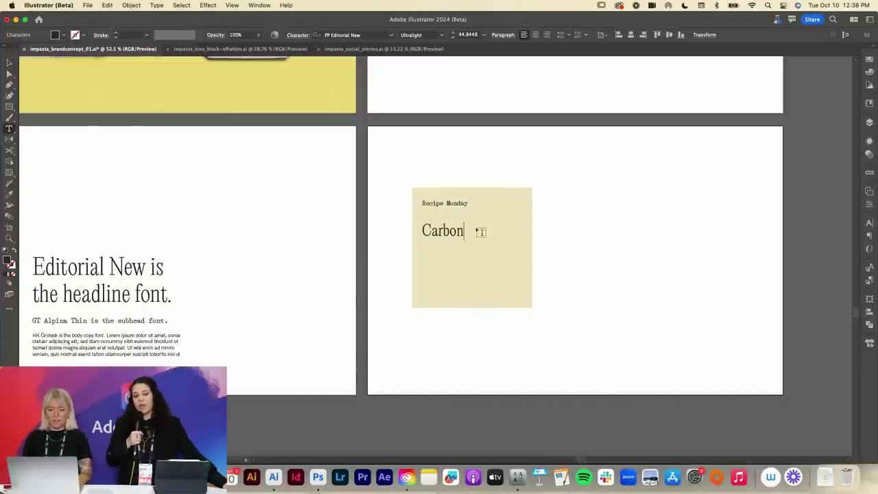
type("ara")
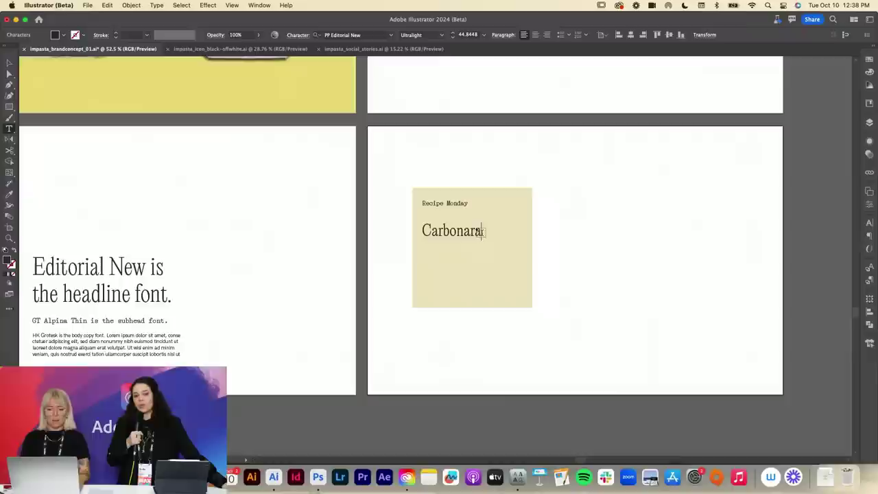
key("Escape")
left_click(574, 258)
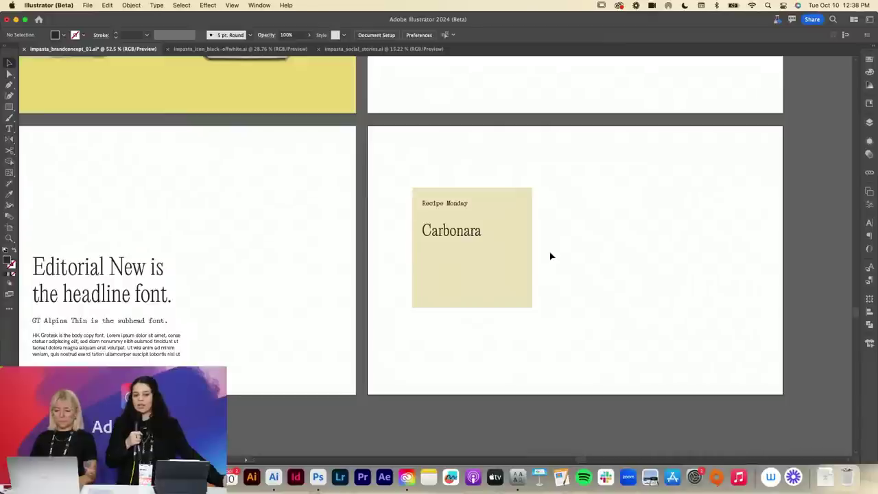
- Duplicate the "Recipe Monday" label directly below the Carbonara heading, aligned to the same left edge
scroll(416, 265, "up", 3)
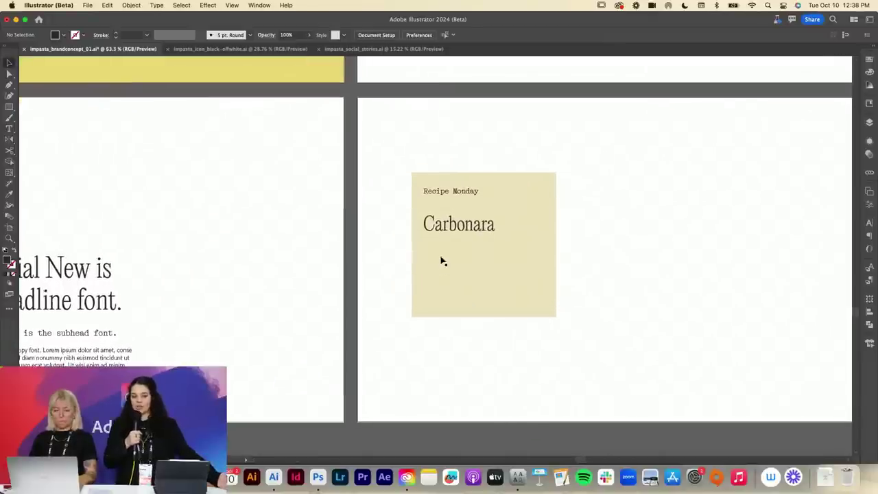
left_click_drag(439, 192, 439, 245)
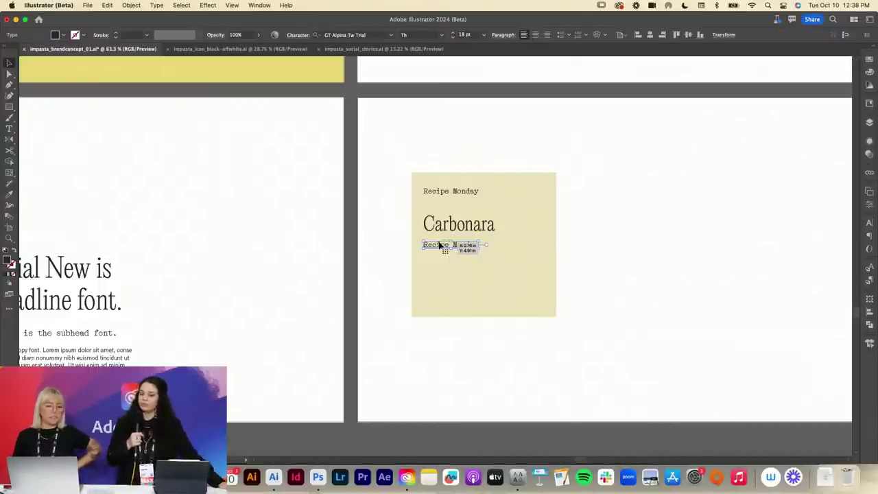
left_click_drag(439, 245, 441, 245)
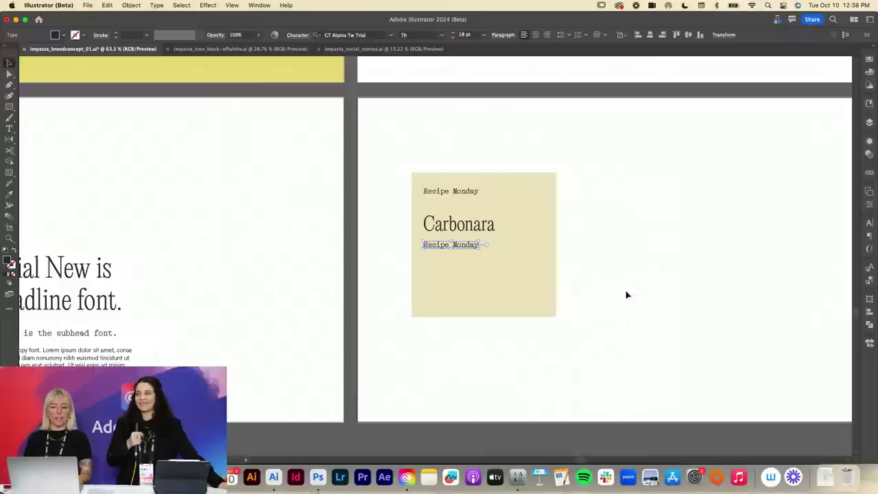
left_click(641, 308)
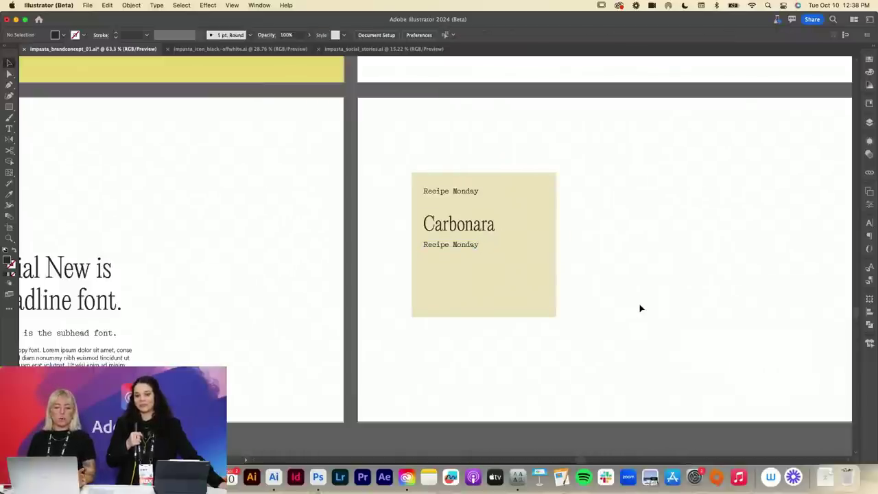
- Replace the text of the duplicated label under Carbonara with "Lorem Ipsum"
scroll(641, 304, "down", 5)
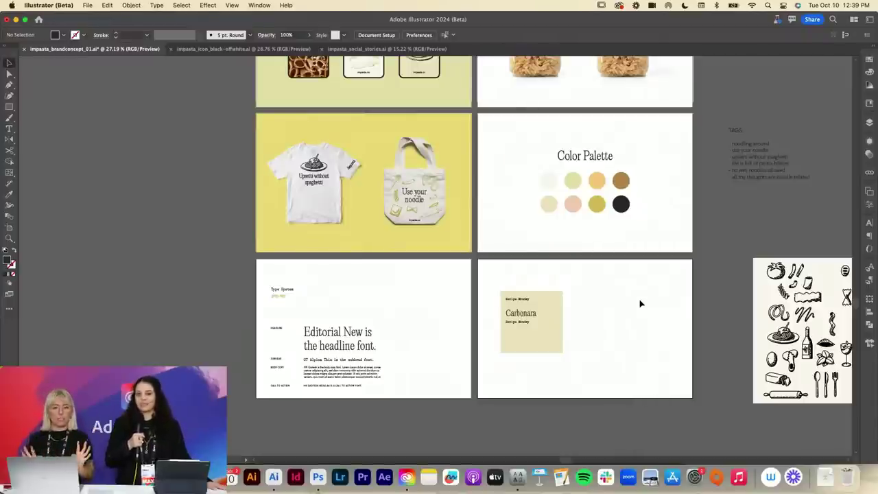
key("z")
left_click_drag(510, 340, 590, 345)
scroll(590, 345, "right", 3)
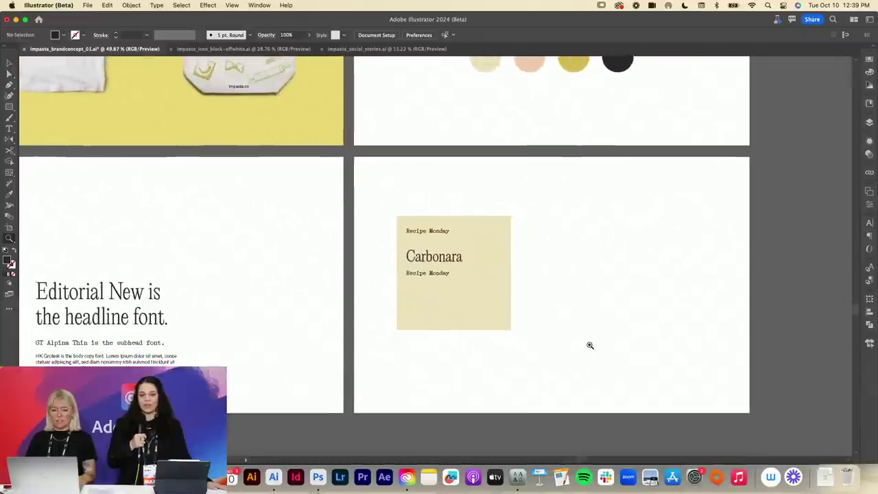
left_click(464, 314)
key("t")
triple_click(416, 255)
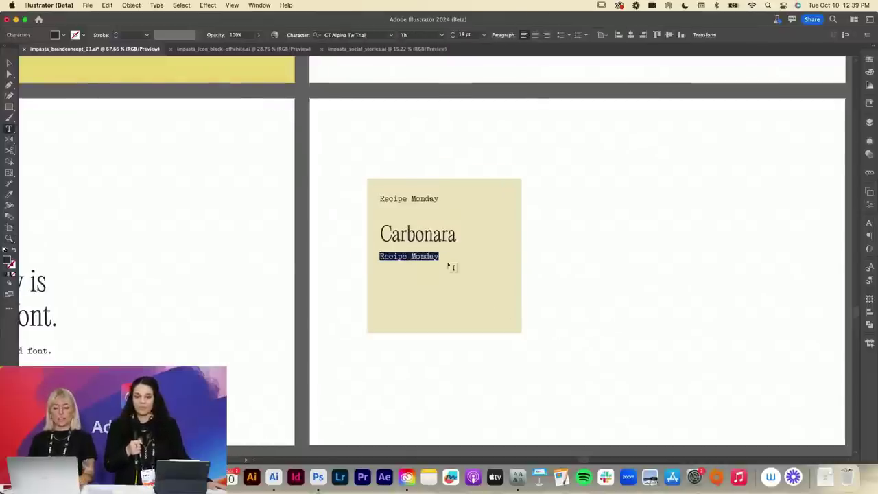
scroll(542, 286, "down", 1)
scroll(542, 287, "right", 2)
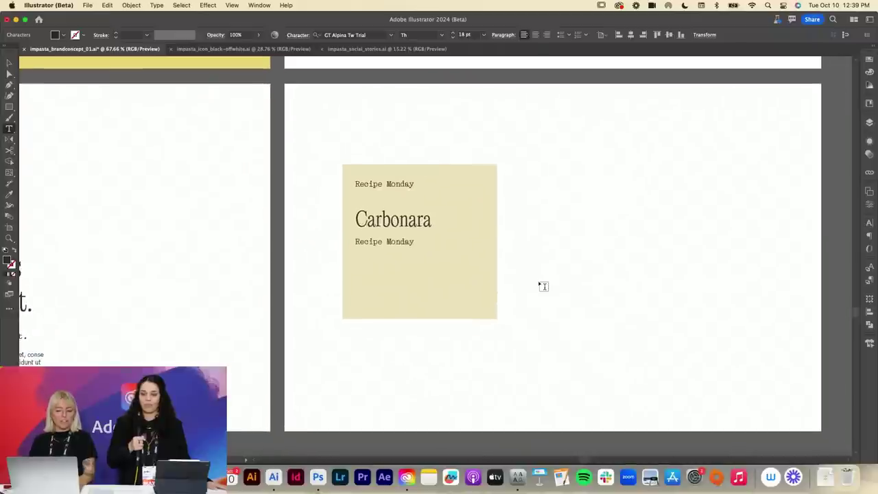
key("super+a")
key("super+Tab")
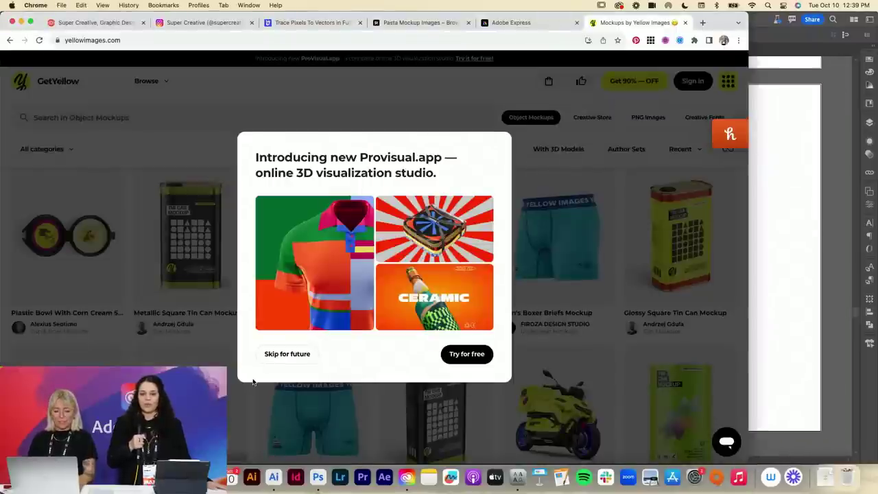
key("super+Tab")
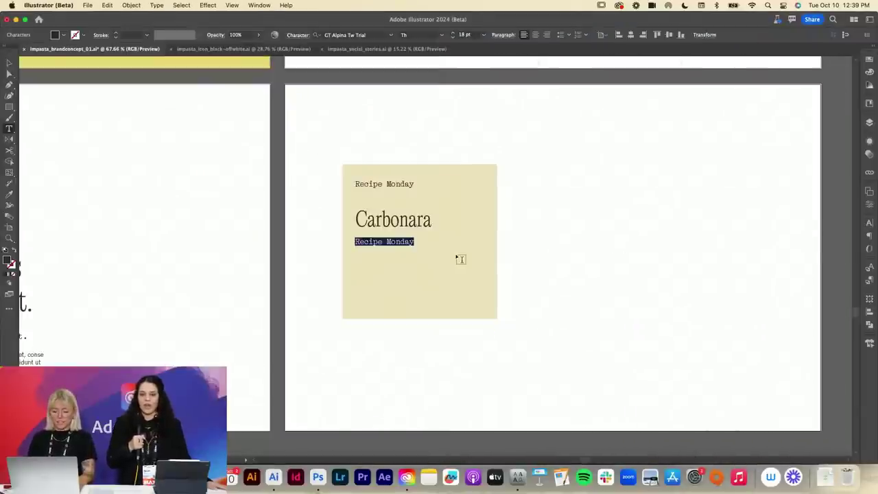
type("Llorem Ipso")
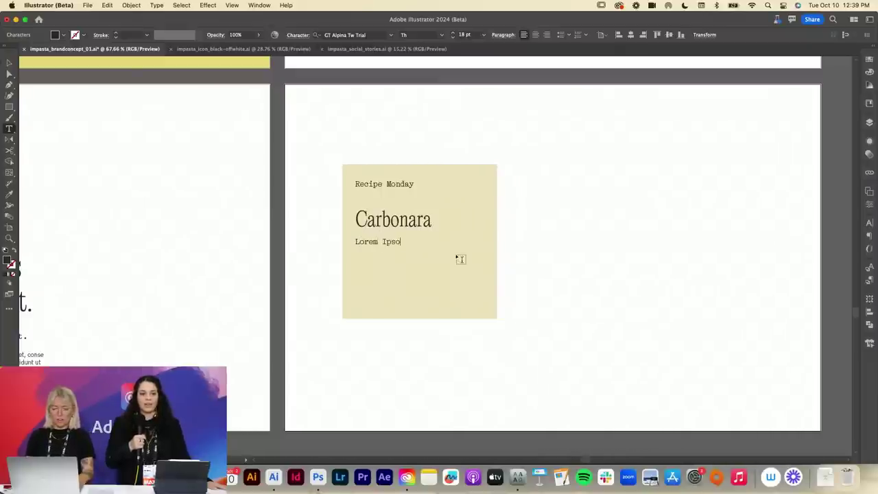
key("BackSpace")
type("um")
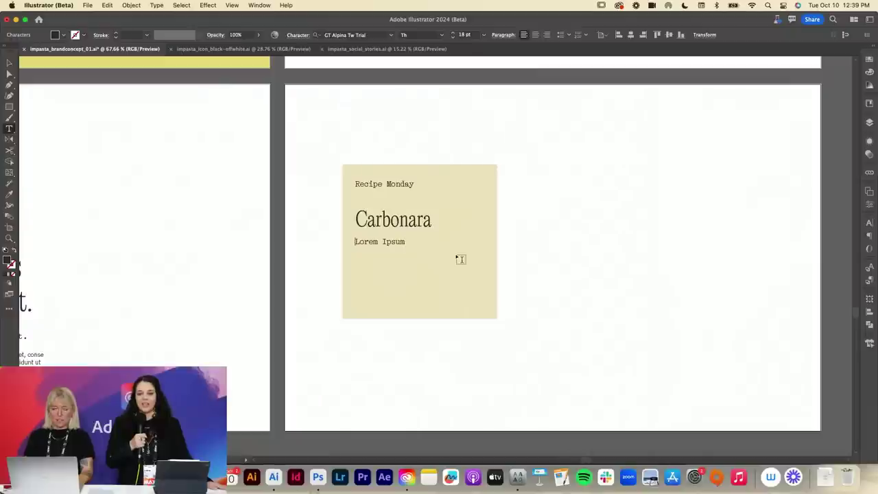
- Add the quantity "1lb" in front of "Lorem Ipsum" in the ingredient line
key("Home")
type("1lb")
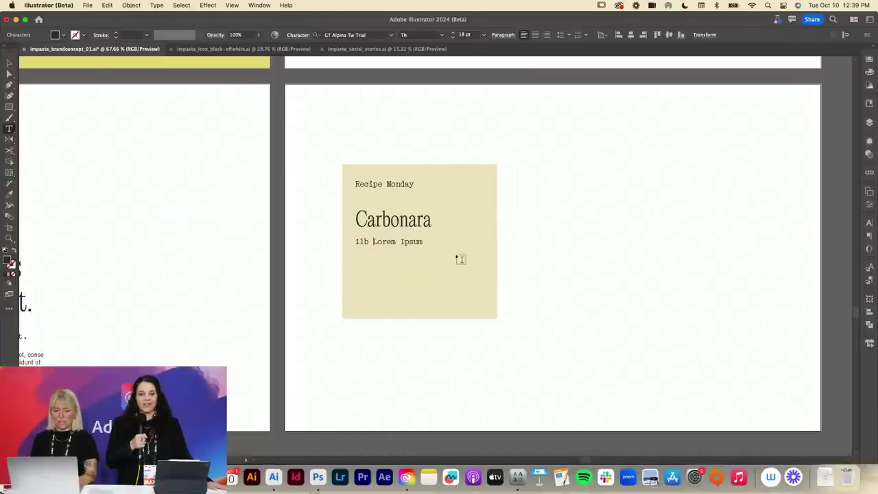
key("Escape")
left_click(537, 247)
- Set the ingredient line to 16 pt and duplicate it just below itself
left_click(413, 252)
left_click(411, 245)
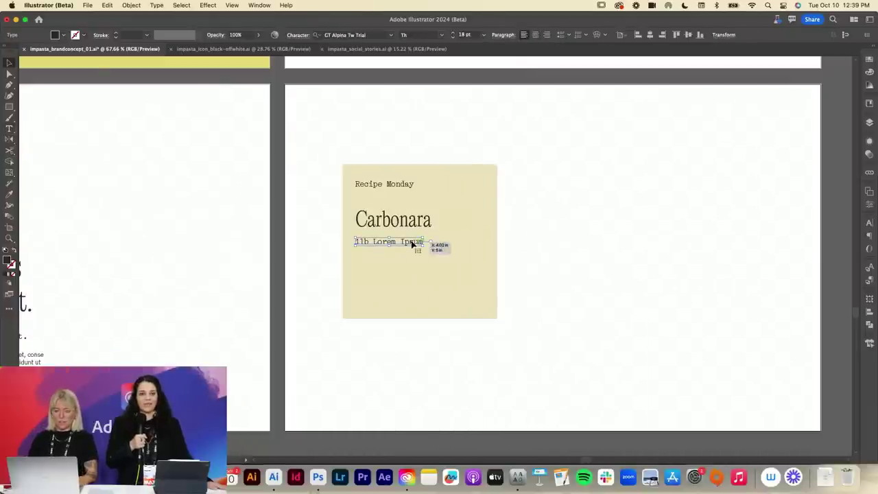
left_click(453, 37)
left_click(453, 37)
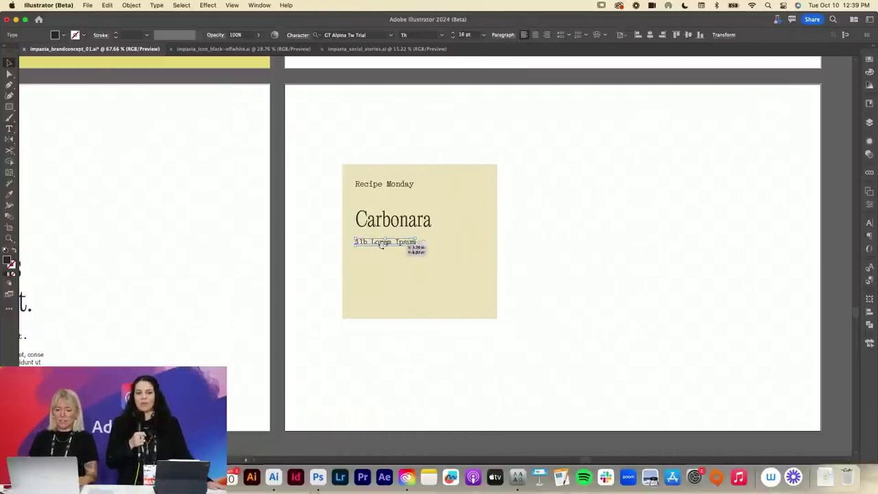
left_click_drag(370, 244, 370, 258, "alt")
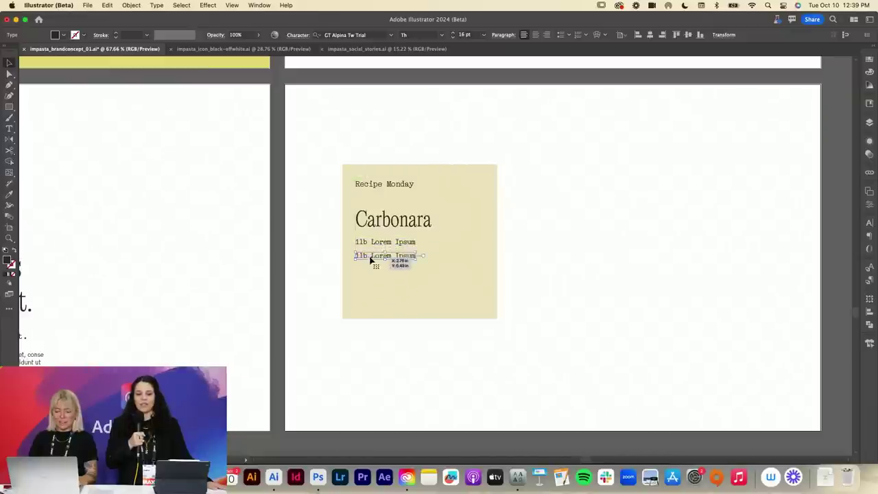
- Replace the text of the duplicated second ingredient line with "16oz of sassy sauce"
double_click(370, 258)
triple_click(364, 256)
type("16oz")
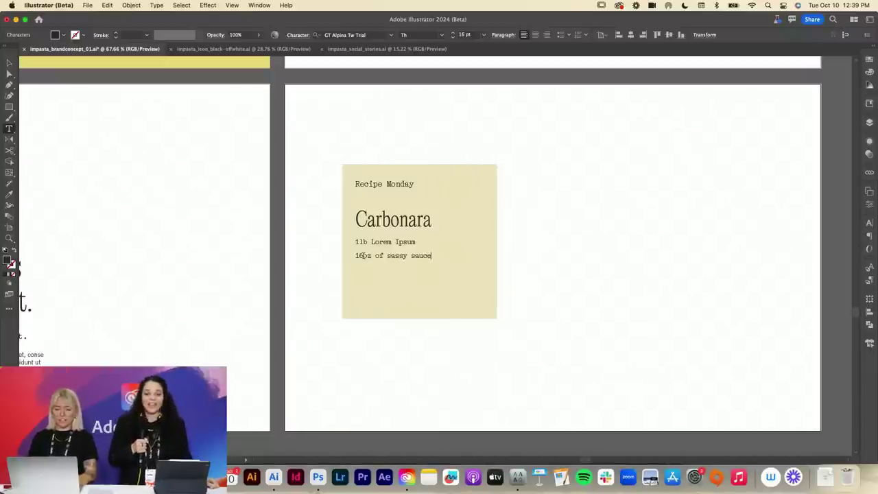
type(" of sassy sauce")
key("Escape")
left_click(567, 288)
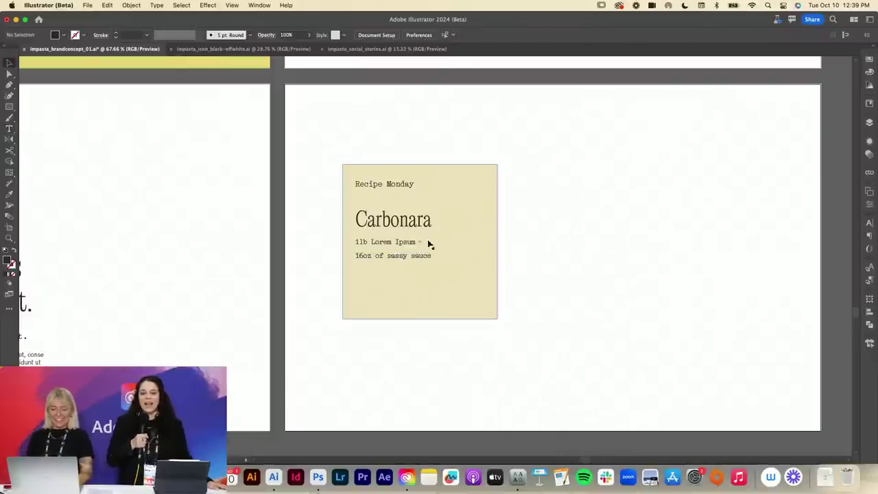
- Duplicate the sassy sauce line just below itself and change the copy's text to "2 tbsp minced words"
left_click_drag(412, 255, 407, 273)
double_click(405, 270)
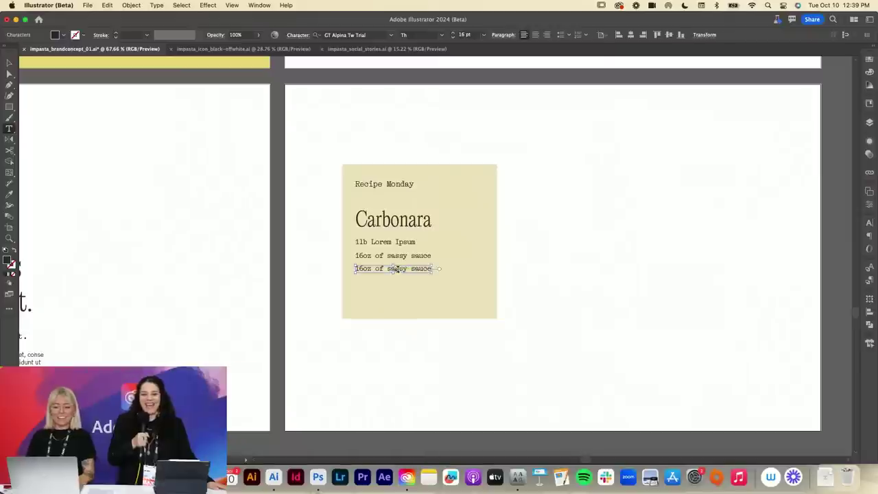
triple_click(396, 268)
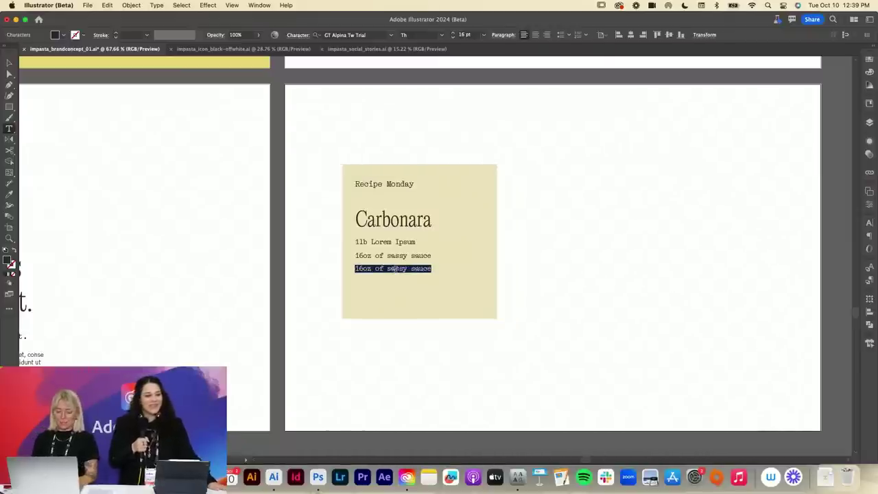
type("2 t")
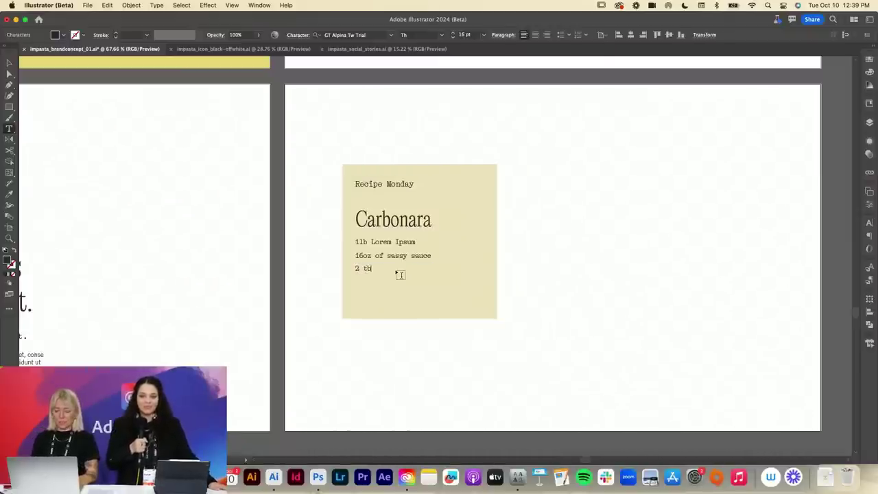
type("bsp m")
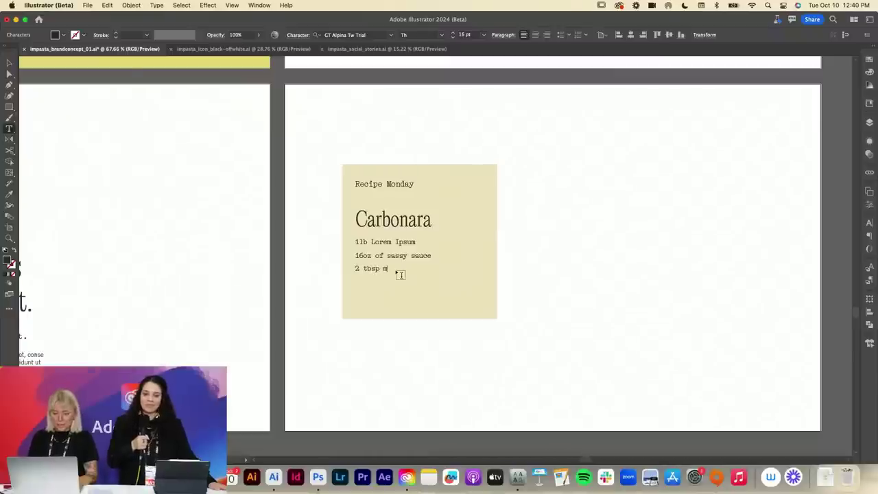
type("inced words")
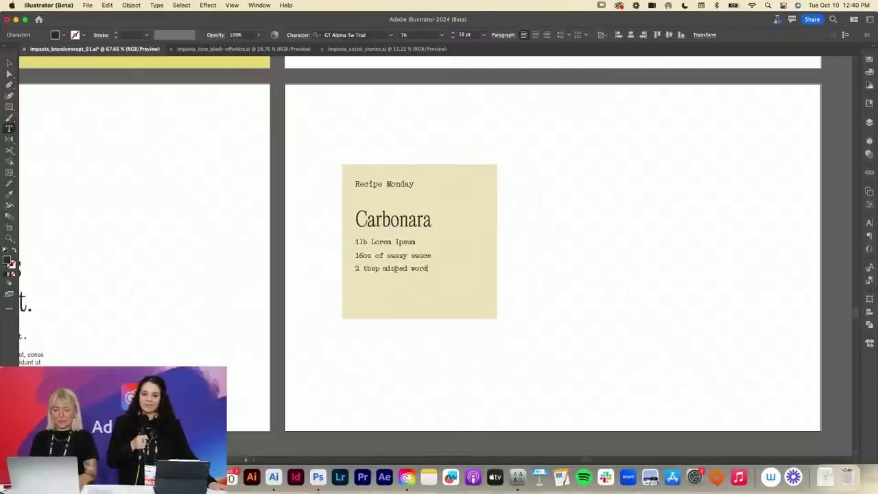
key("Escape")
left_click(569, 271)
- Scale the three ingredient lines down together to about 12.3 pt and duplicate the last line just below itself
key("v")
left_click_drag(539, 237, 365, 280)
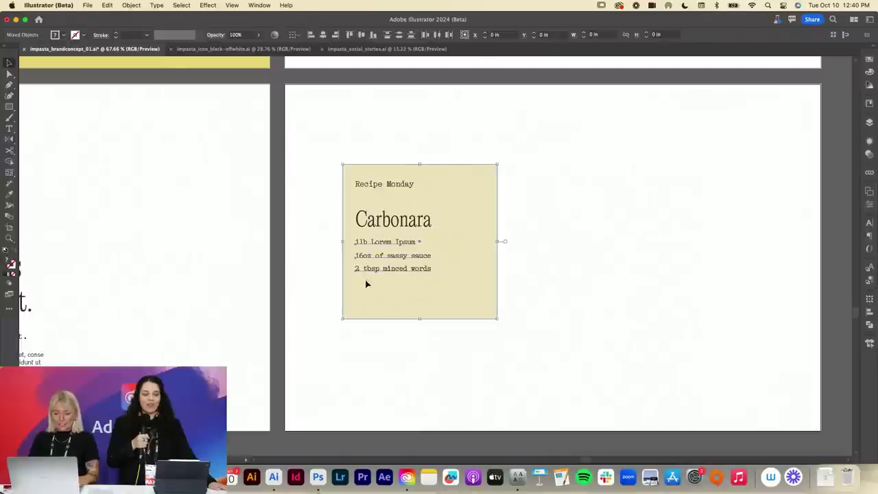
left_click(366, 281, "shift")
left_click_drag(435, 272, 406, 275)
left_click(569, 265)
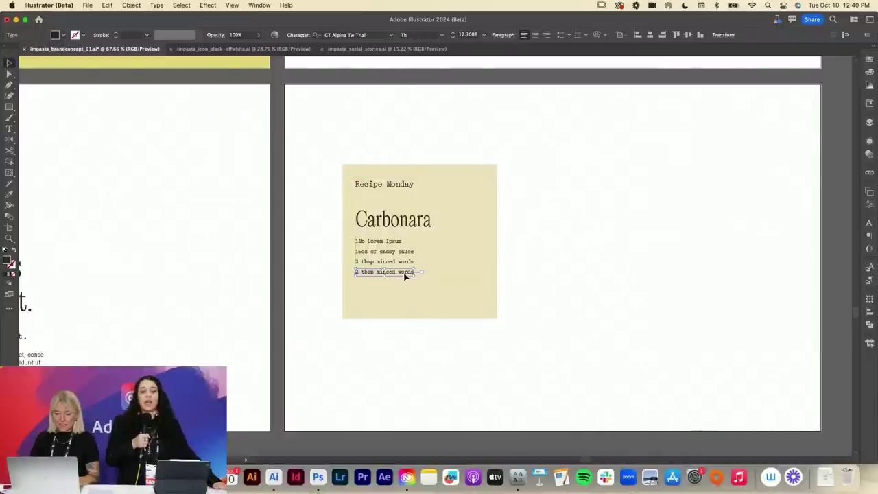
left_click(599, 273)
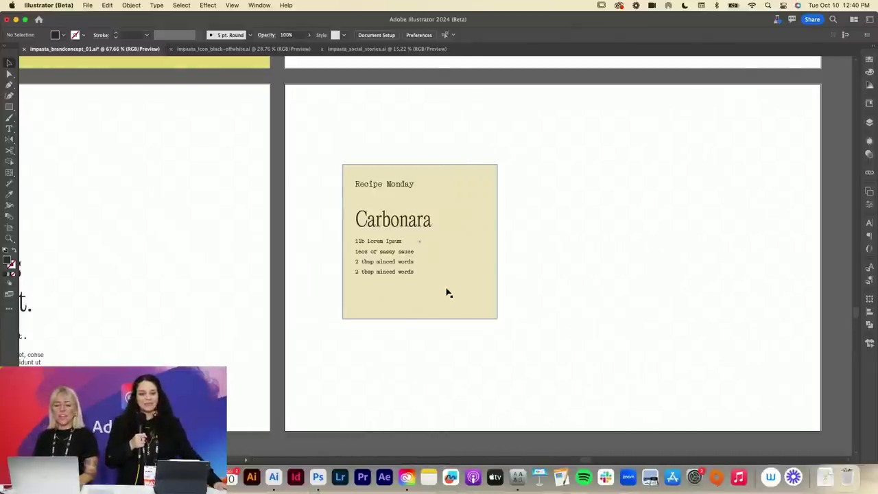
- Review the Impasta brand boards, from the logo, phone and packaging mockups to the color palette and recipe post
scroll(447, 292, "up", 3)
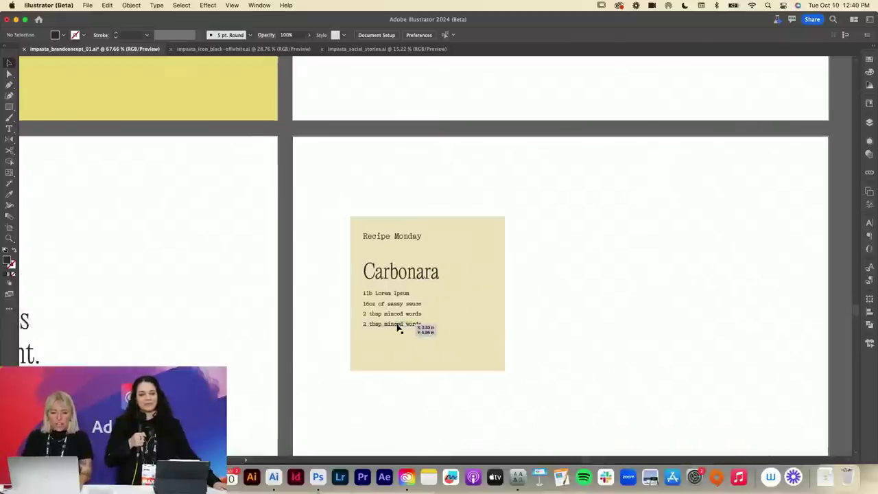
scroll(398, 328, "down", 5)
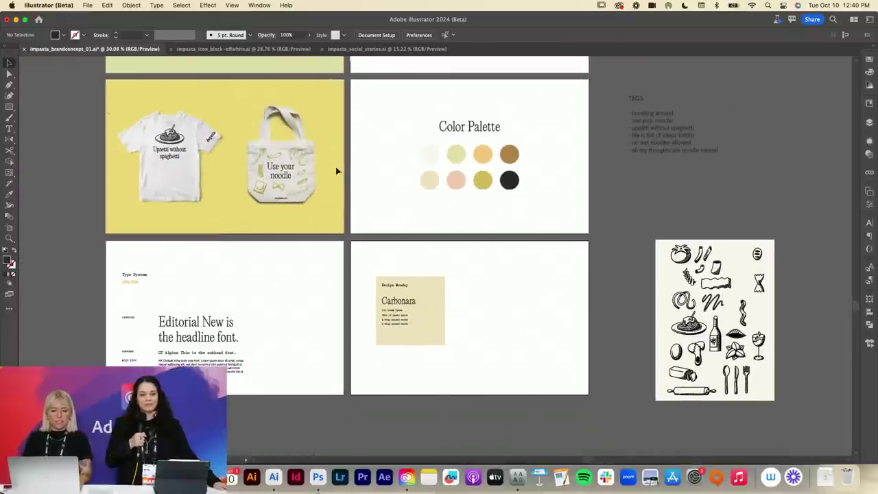
scroll(304, 168, "up", 5)
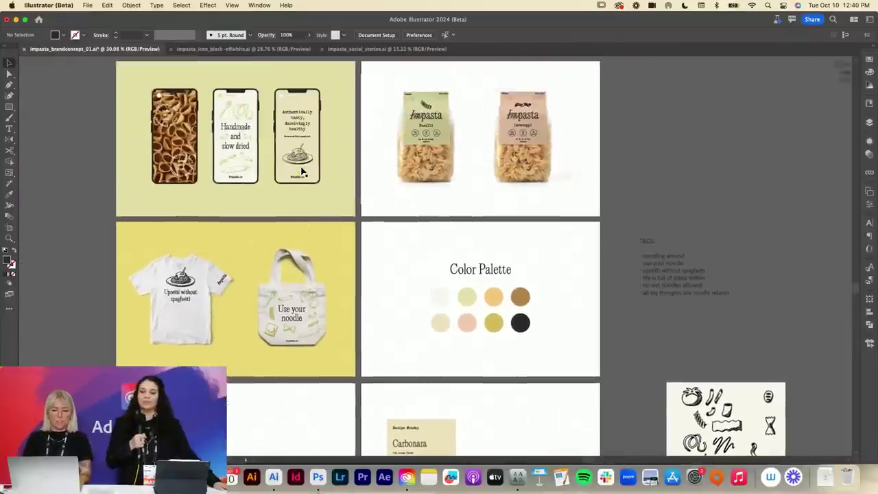
scroll(302, 170, "up", 5)
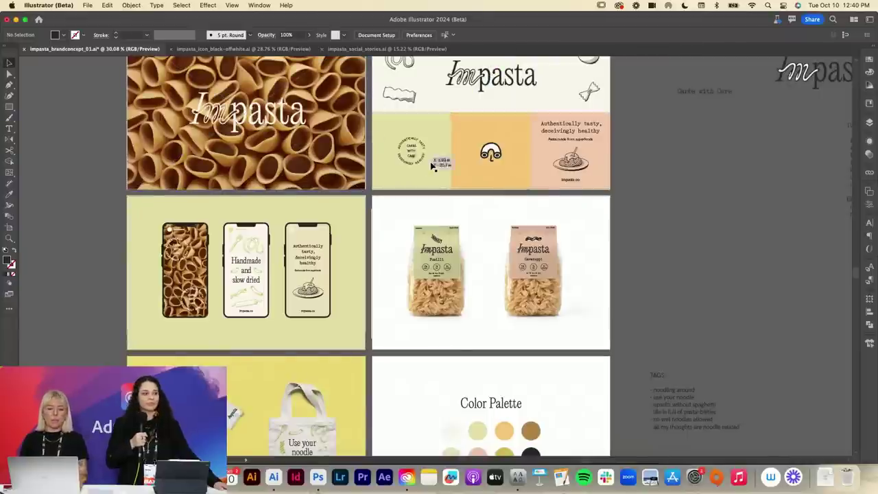
scroll(435, 167, "up", 3)
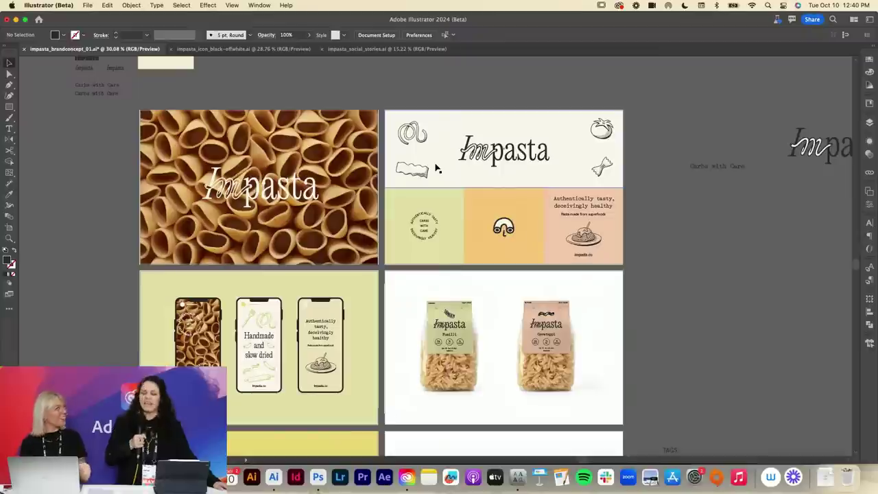
scroll(436, 169, "down", 1)
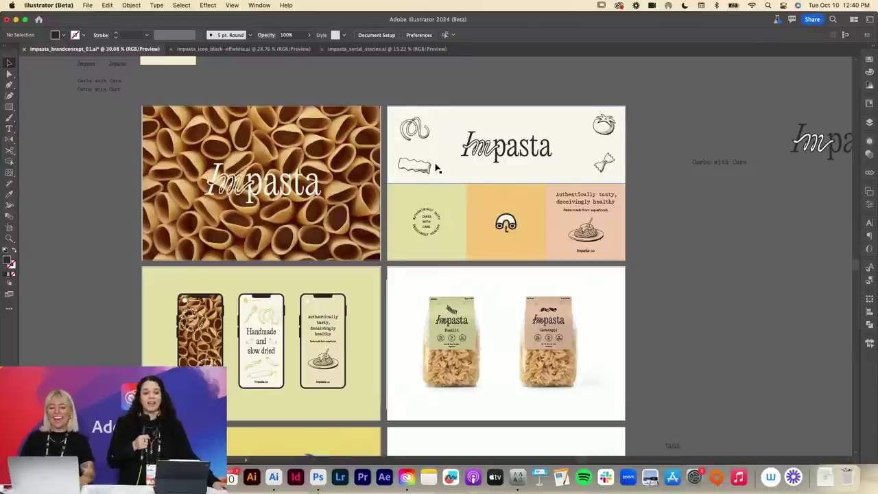
scroll(436, 169, "down", 2)
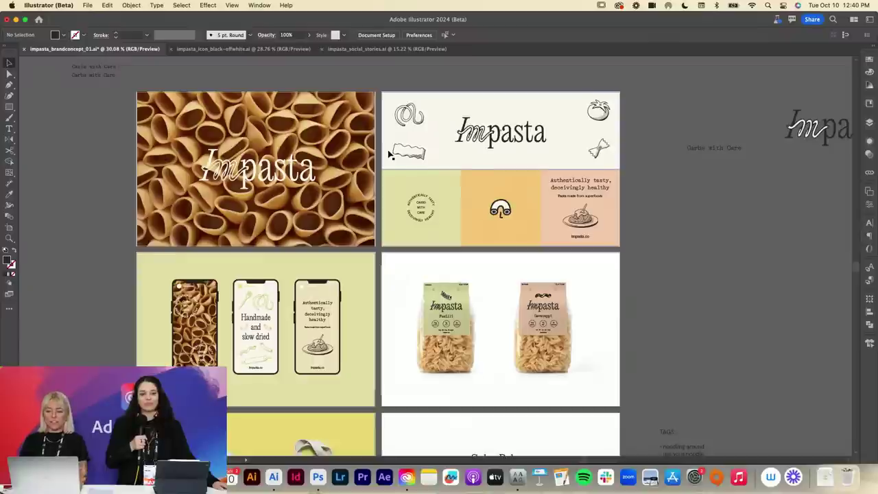
scroll(389, 155, "down", 3)
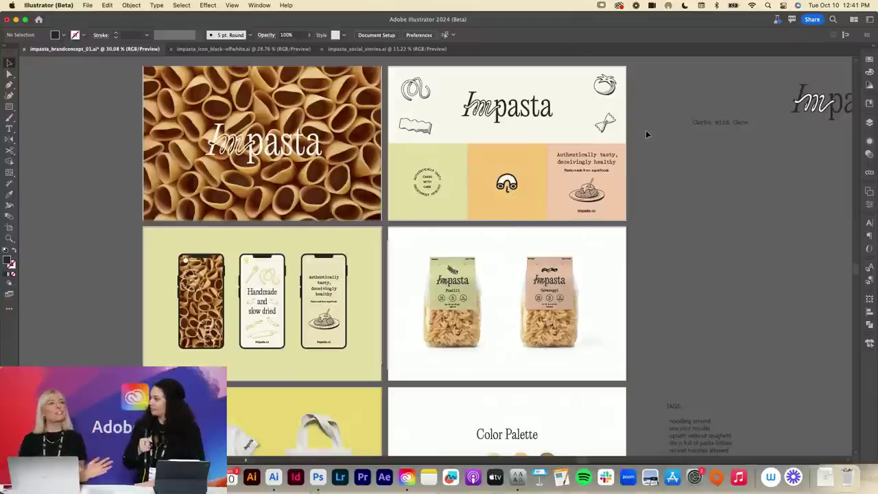
scroll(645, 134, "down", 5)
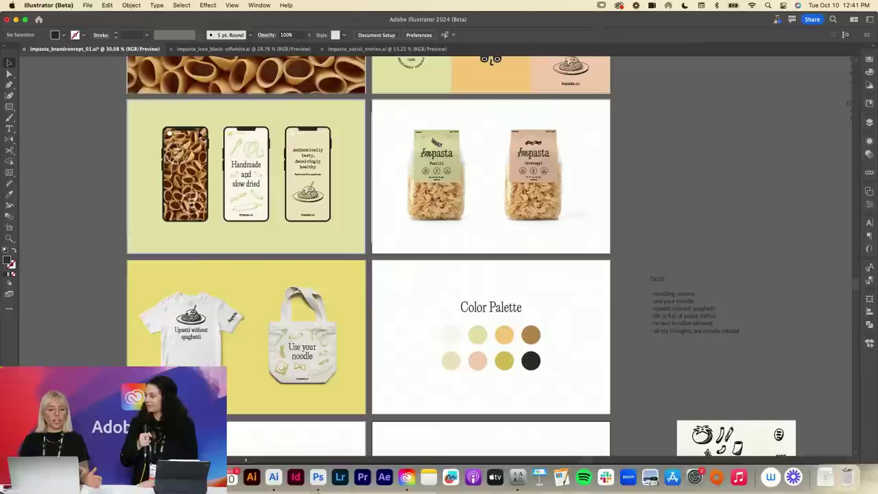
scroll(342, 243, "down", 3)
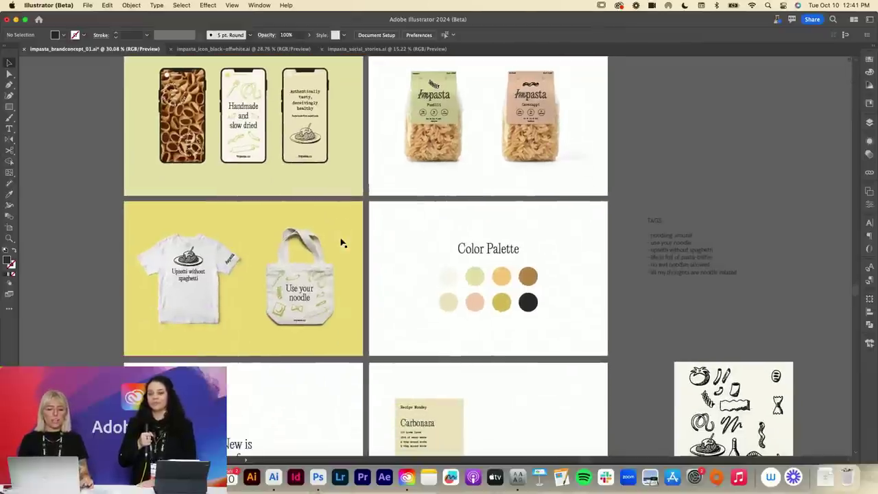
scroll(439, 334, "down", 3)
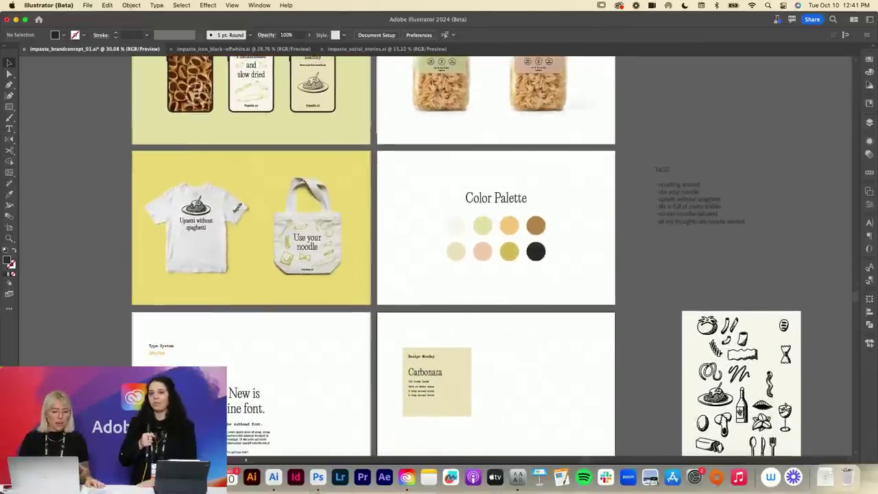
- Switch to Finder and open the 01_Logo Concepts folder inside Flower Girls Meet, 03_Concepts, 02_Files
key("super+Tab")
left_click(511, 162)
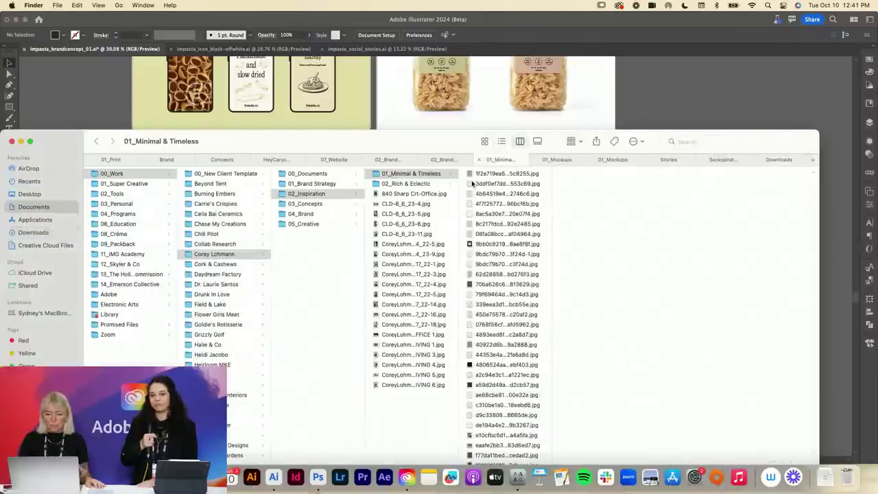
left_click(332, 305)
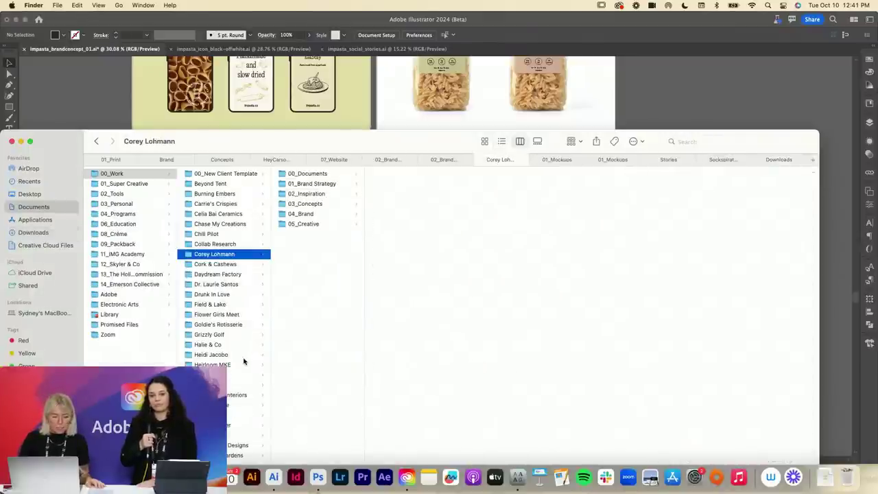
left_click(245, 315)
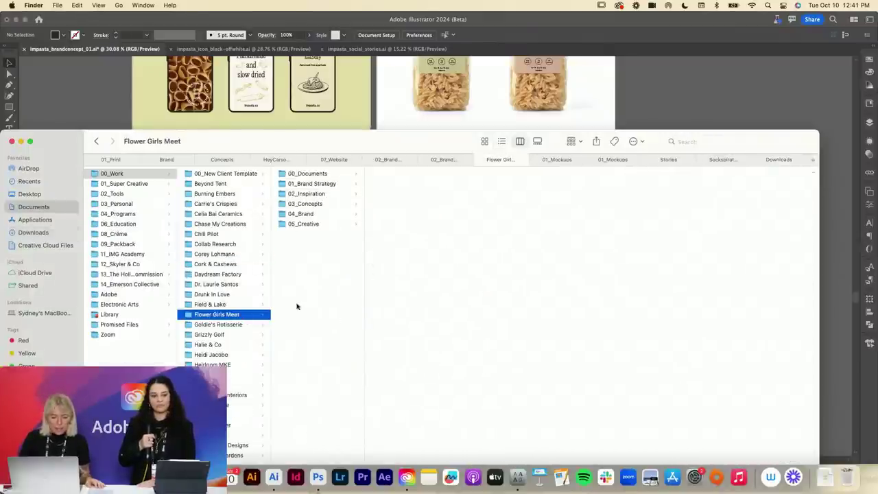
left_click(334, 206)
left_click(410, 194)
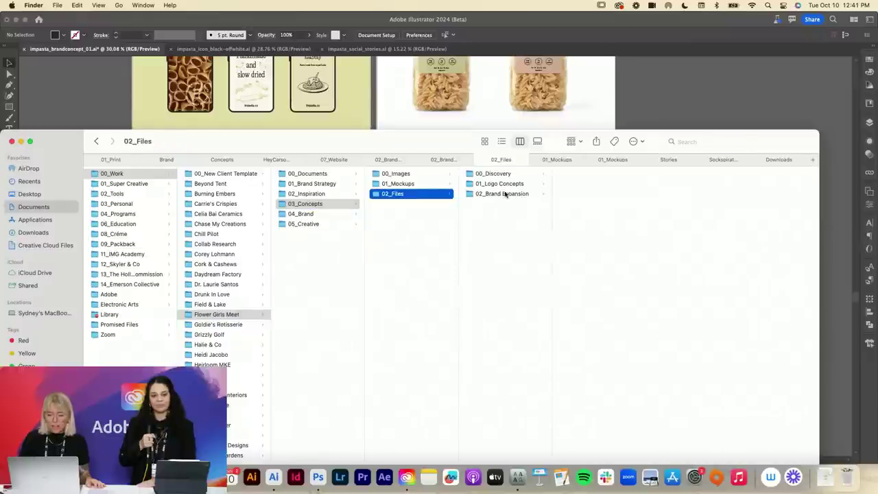
left_click(504, 184)
- Preview fgm_logoconcepts_03.ai and view the Direction 01 logo page and the tote bag mockup page
left_click(622, 214)
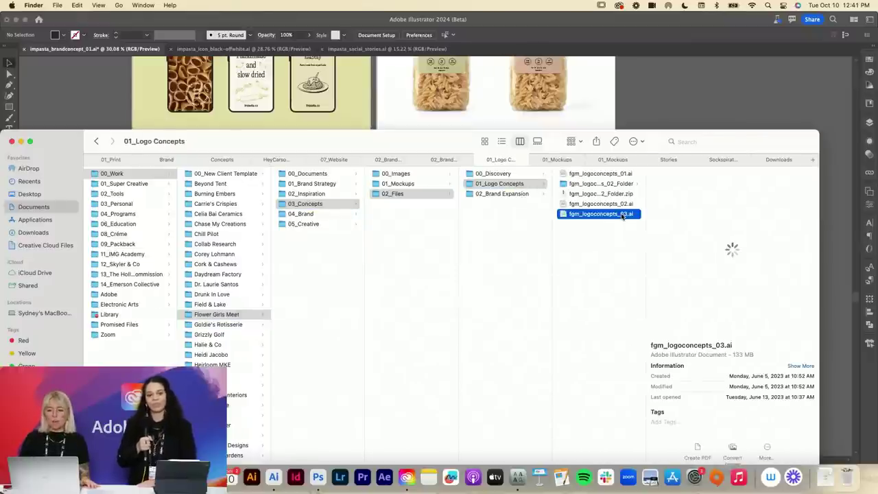
key("space")
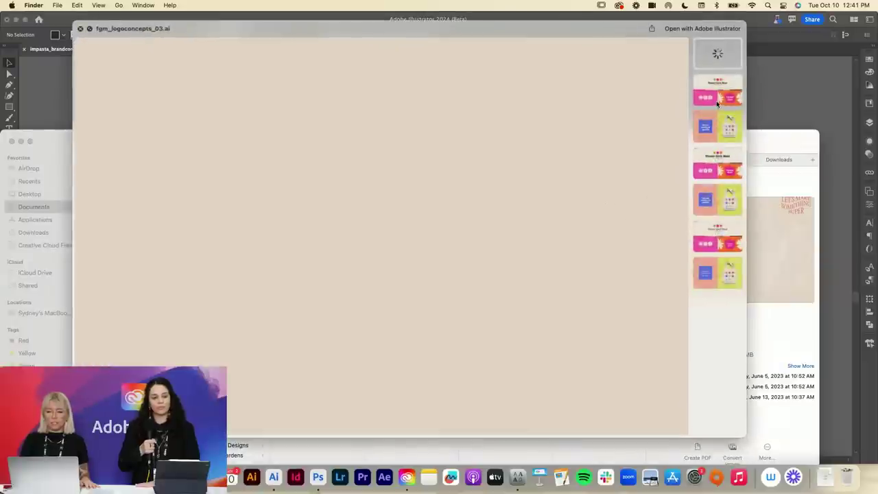
left_click(717, 93)
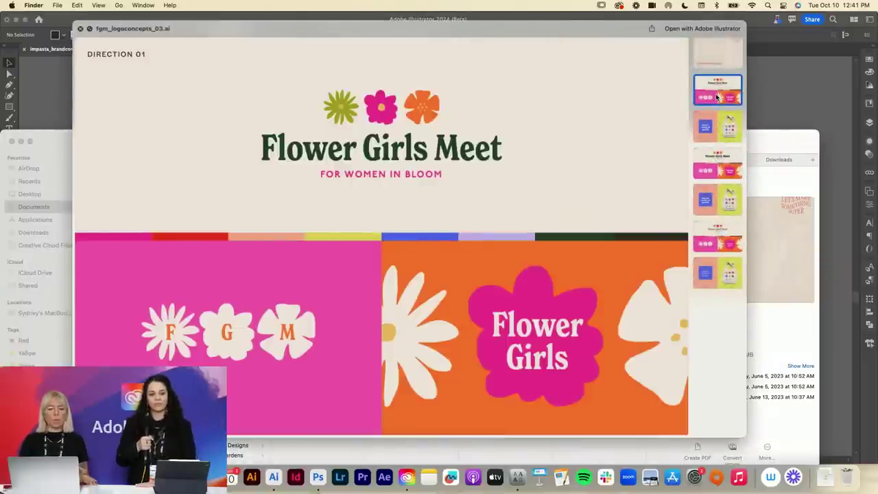
left_click(721, 126)
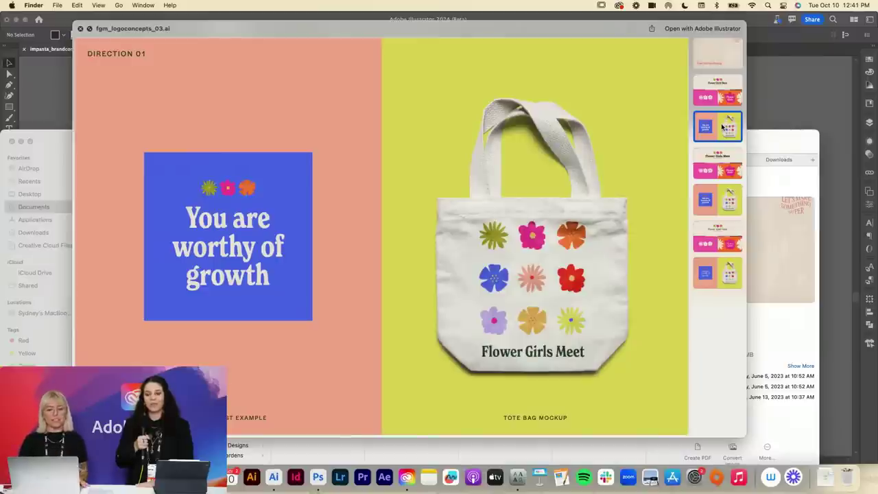
key("space")
- Open the example folder inside 02_Brand Expansion and briefly preview fgm_brandexpansion_example.ai
left_click(508, 194)
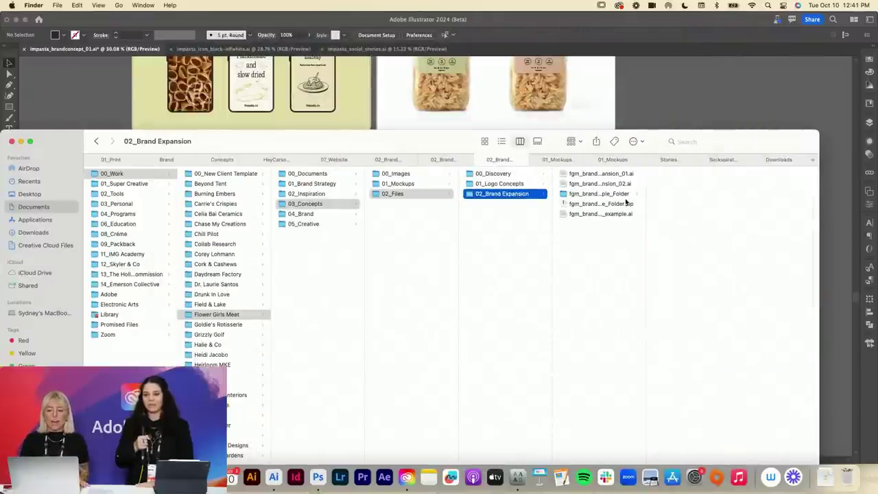
left_click(620, 195)
left_click(699, 183)
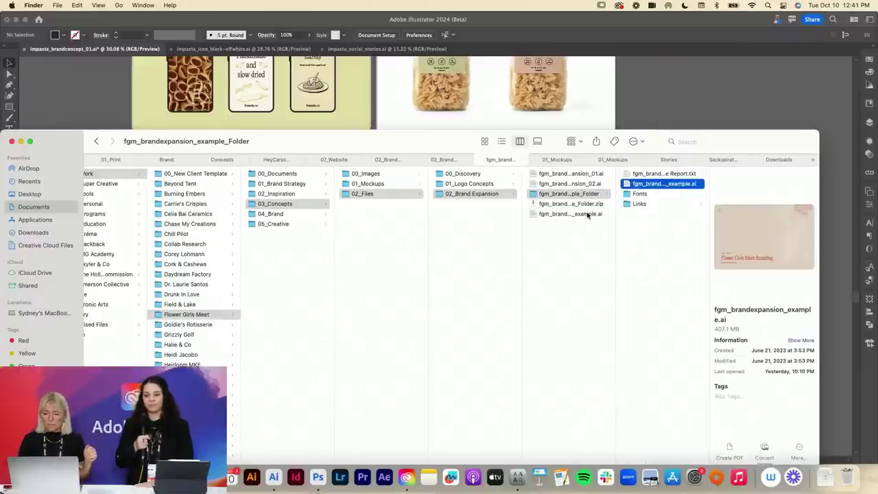
key("space")
key("space")
- Preview fgm_brandexpansion_02.ai and examine the primary logo, logo variations, color palette, primary type system and alternative fonts pages
left_click(588, 183)
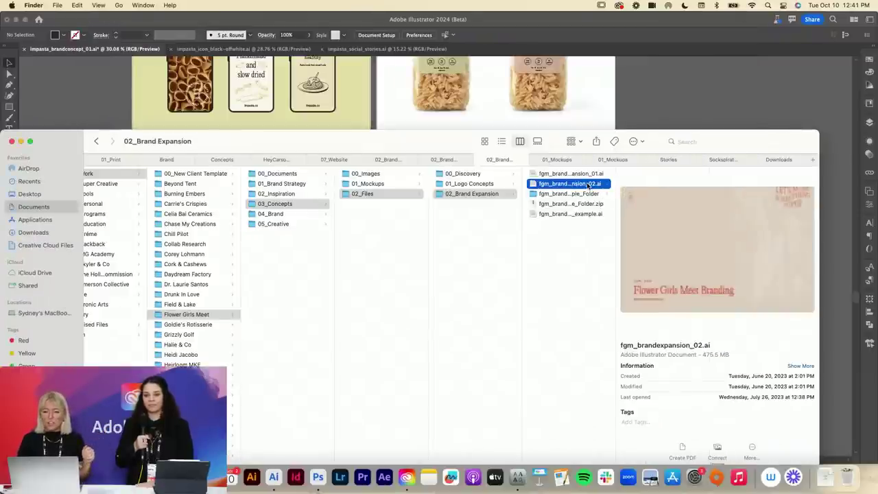
key("space")
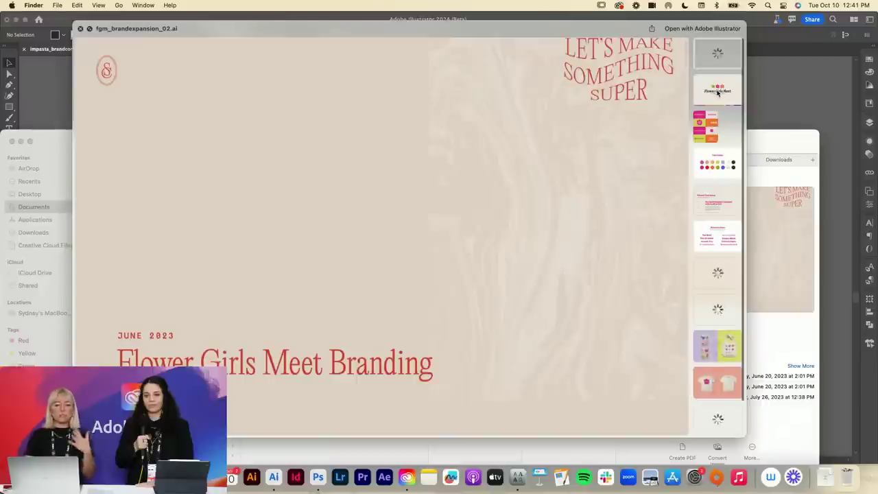
left_click(718, 92)
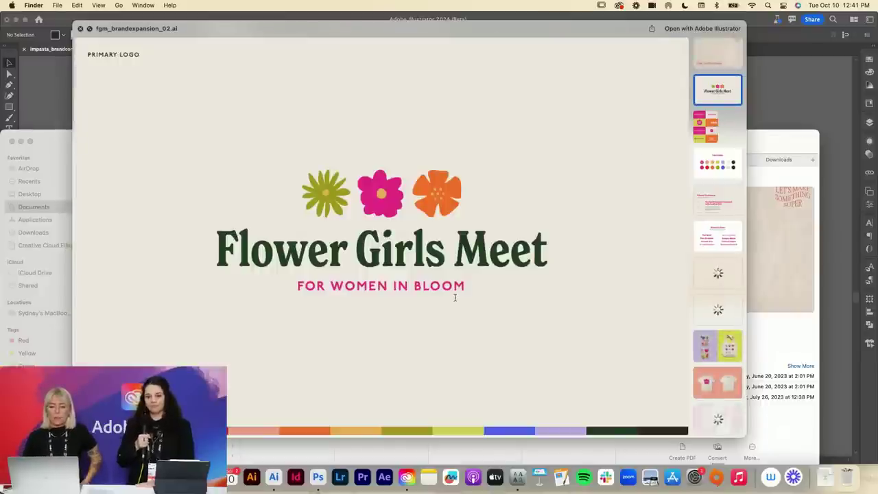
scroll(454, 297, "down", 10)
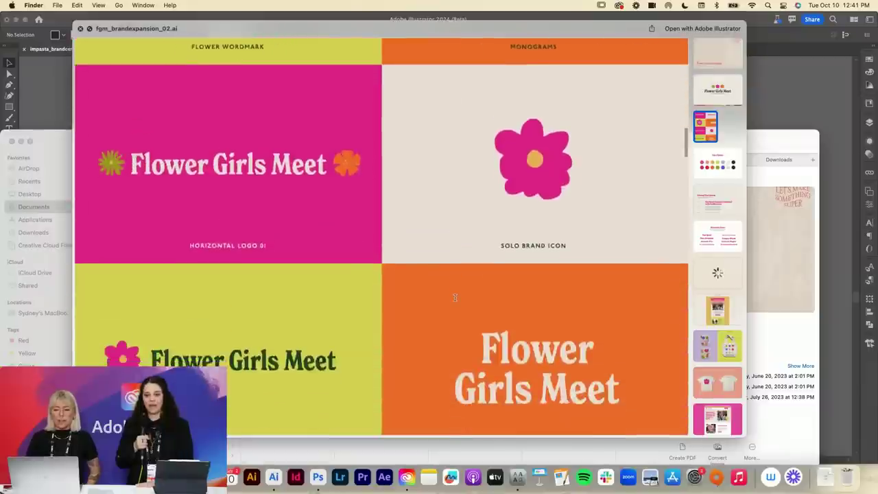
scroll(454, 297, "down", 10)
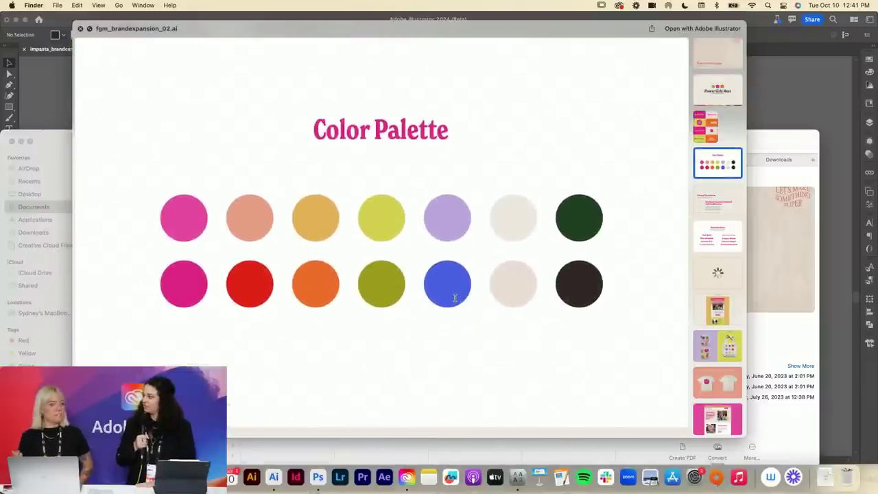
scroll(454, 297, "down", 10)
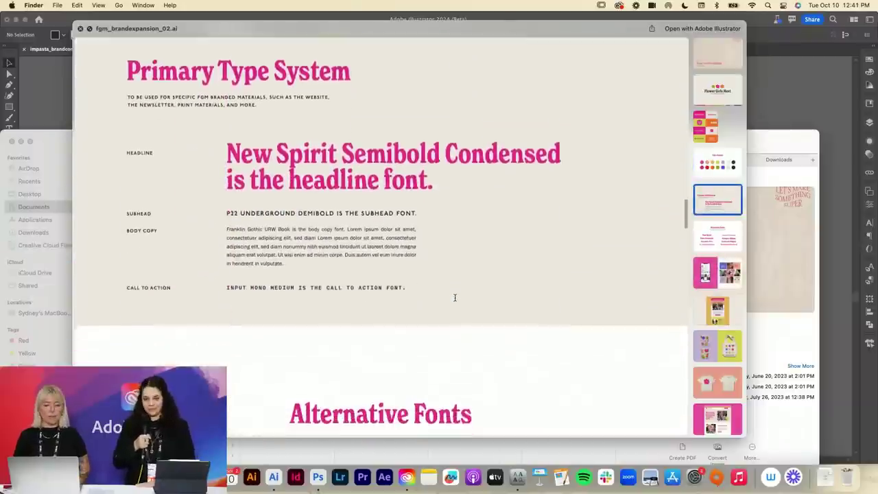
scroll(454, 297, "down", 10)
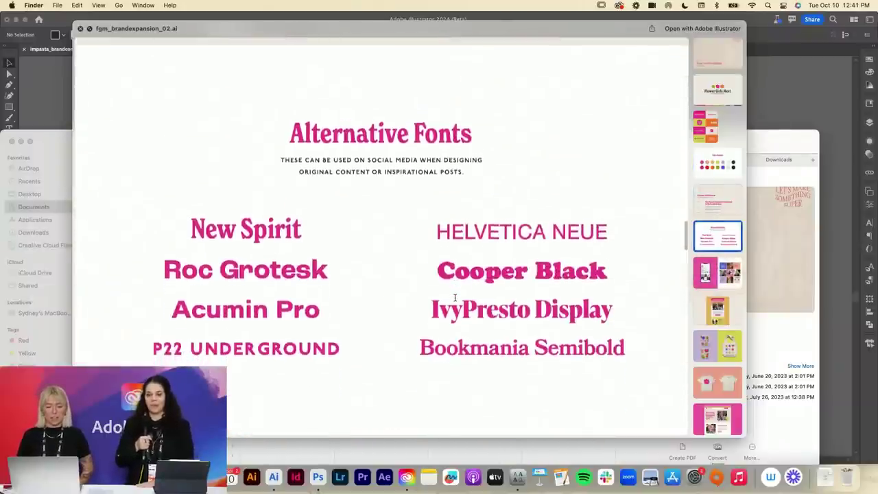
- Look through the social media, newsletter, mug, tote bag, tee shirt and website mockups, and close the preview
scroll(454, 297, "down", 10)
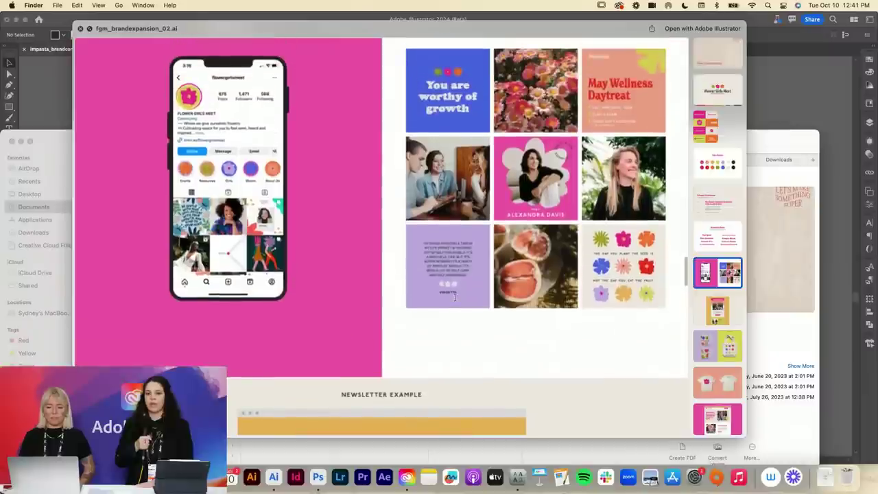
scroll(454, 297, "down", 8)
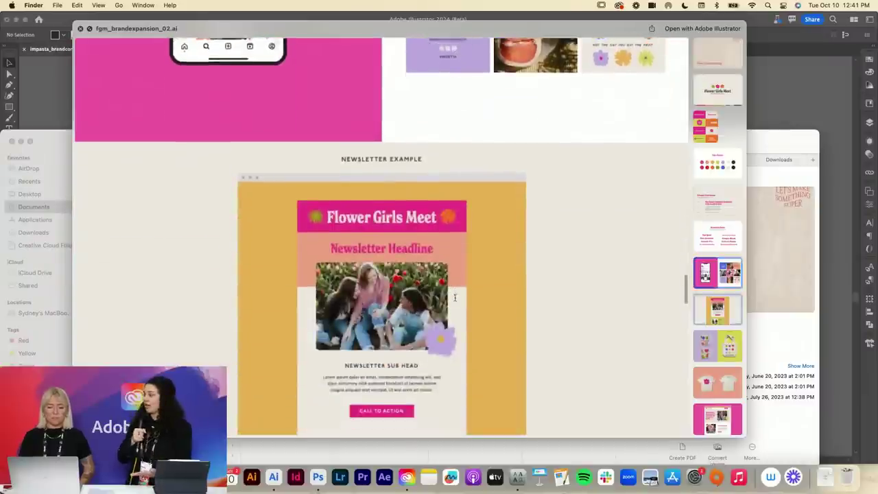
scroll(455, 297, "down", 5)
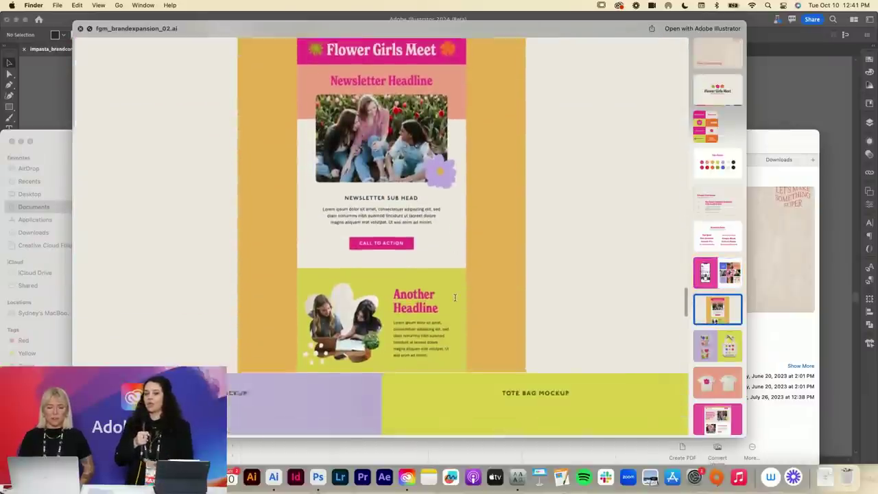
scroll(455, 297, "down", 10)
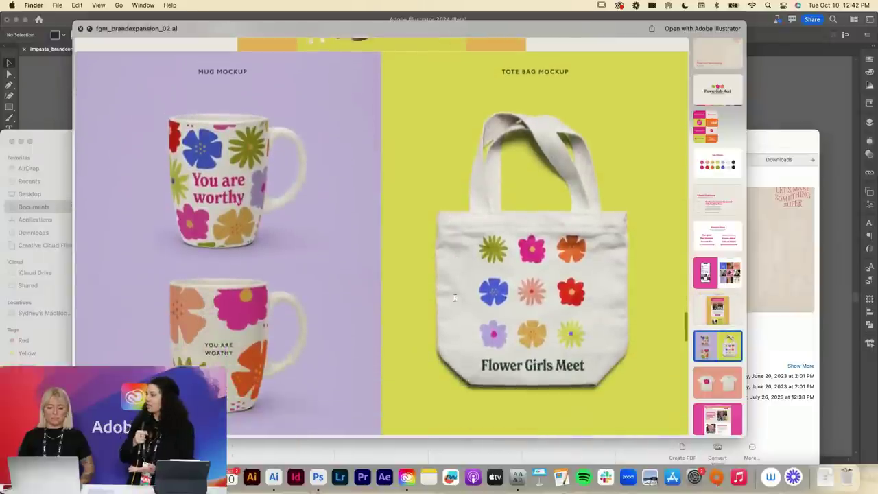
scroll(454, 297, "down", 10)
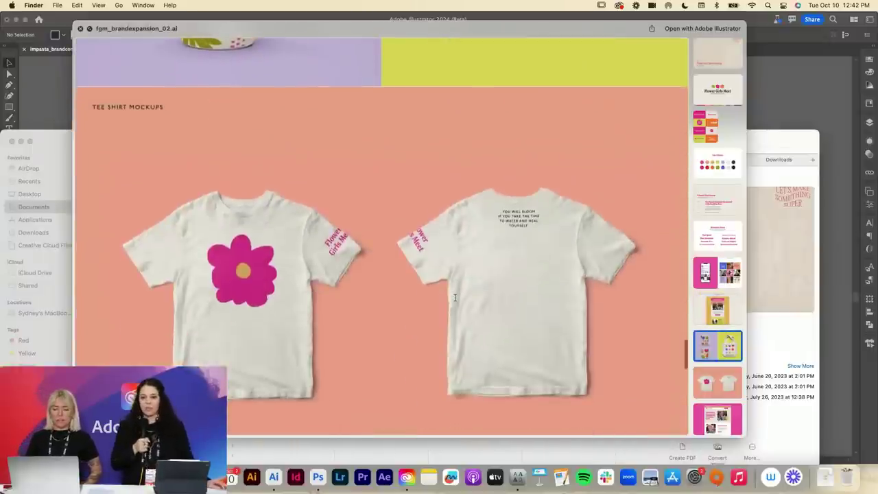
scroll(454, 297, "down", 10)
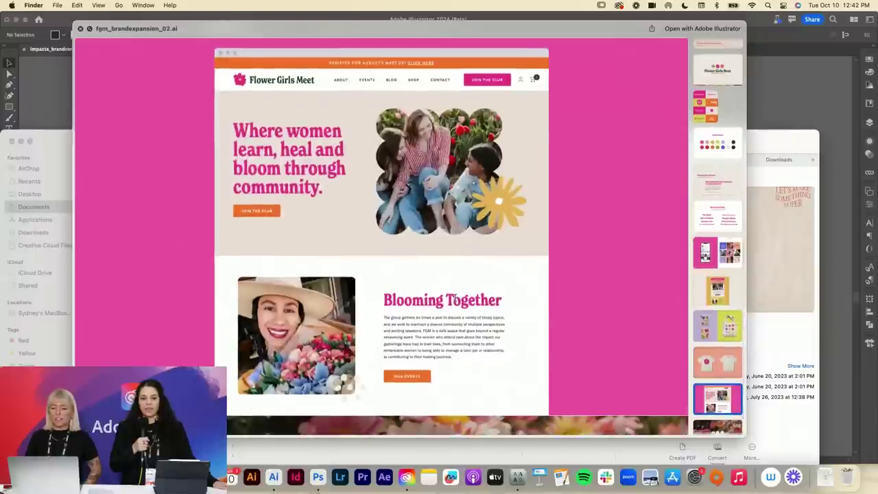
scroll(454, 297, "down", 10)
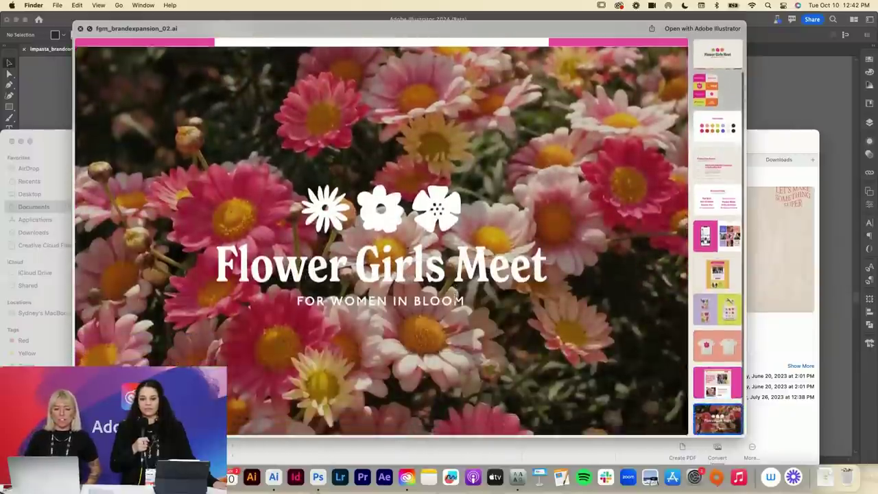
scroll(454, 297, "up", 15)
key("space")
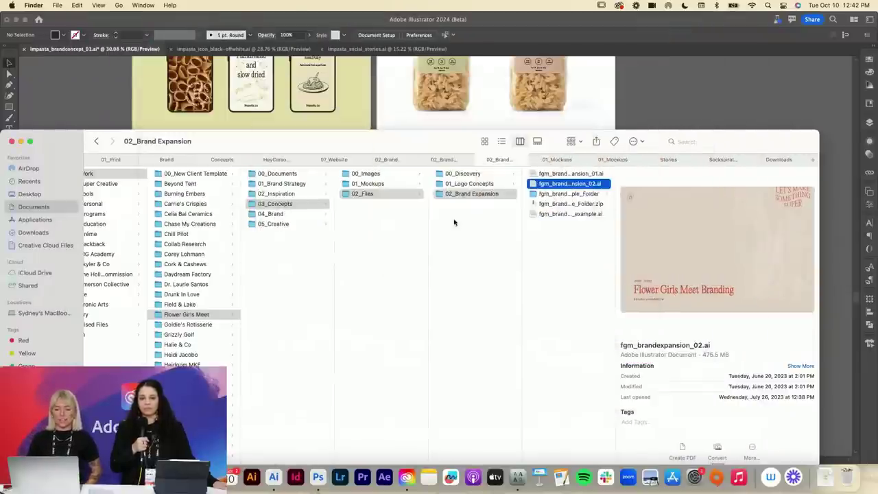
- Switch back to Illustrator and replace the last ingredient line on the Carbonara recipe post with "Pinch of salt"
left_click(570, 287)
left_click(597, 37)
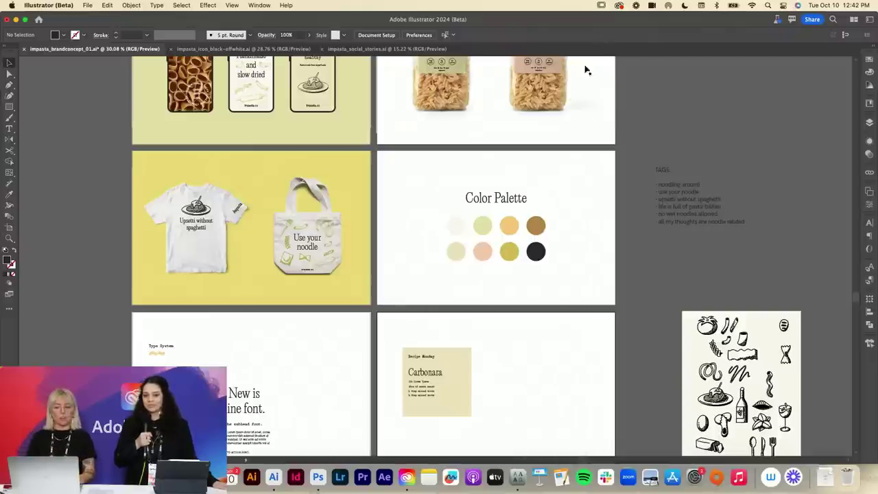
key("z")
left_click_drag(429, 397, 548, 400)
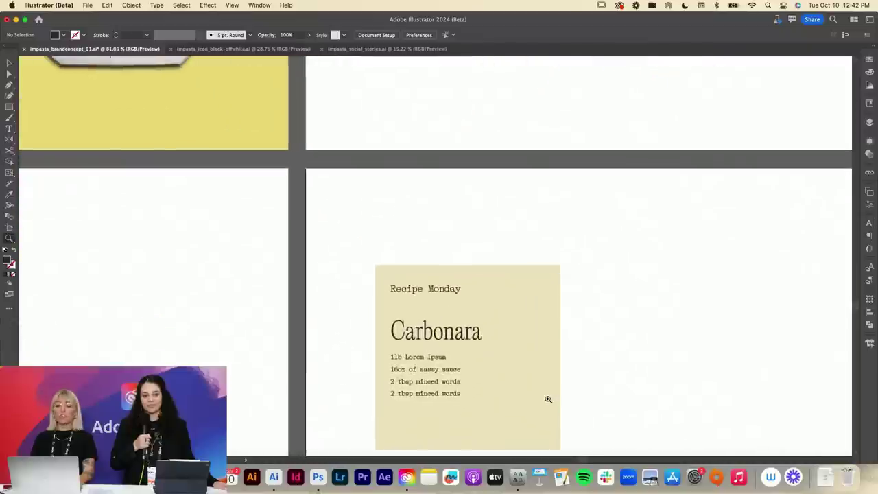
left_click_drag(435, 334, 453, 334)
key("t")
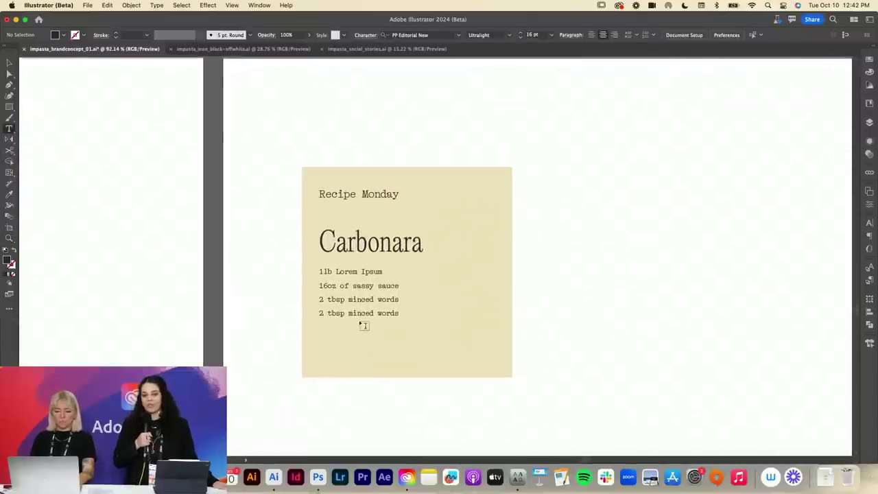
left_click_drag(318, 313, 405, 313)
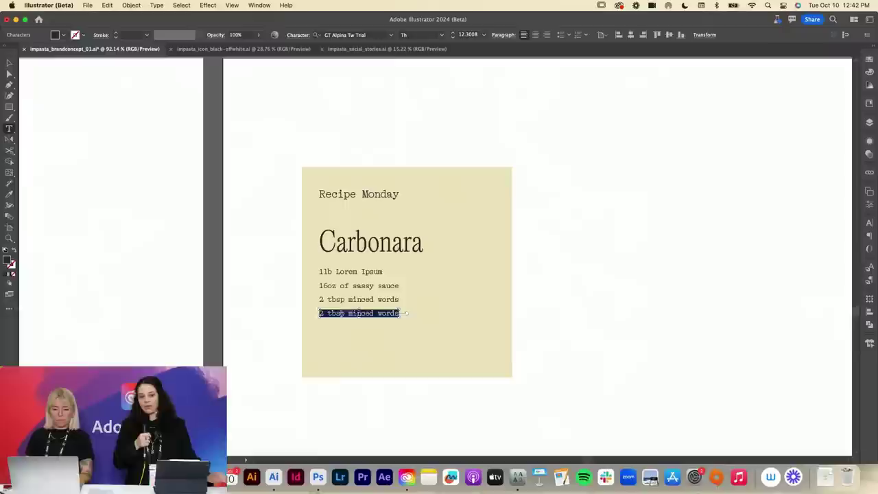
type("pinch")
double_click(342, 313)
type("Pinch o")
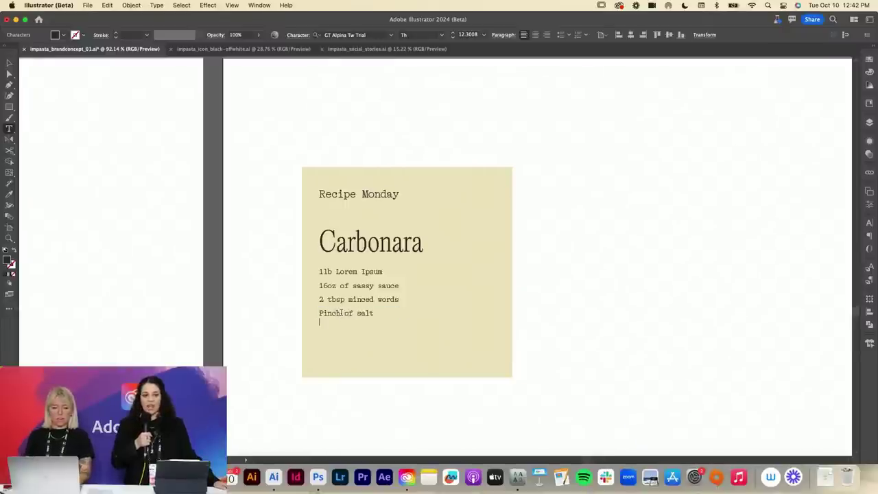
- Undo the last ingredient text edits, redo them, and leave text editing
key("super+z")
key("super+z")
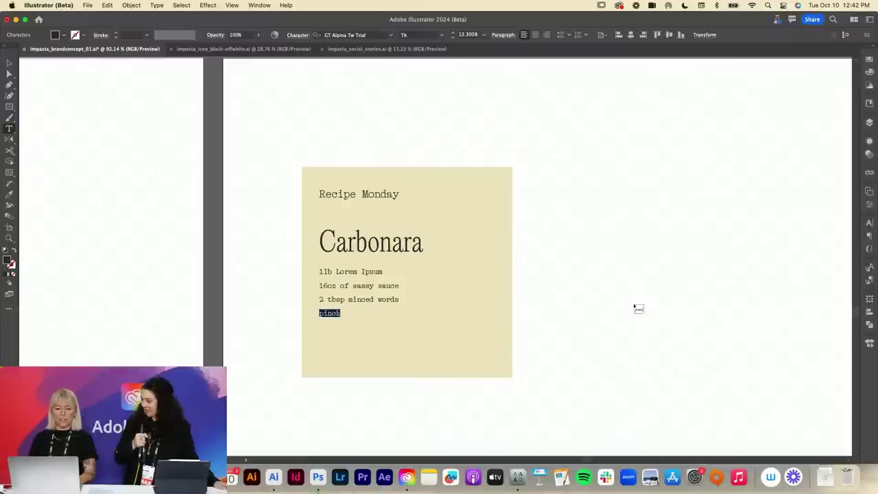
key("super+shift+z")
key("super+shift+z")
key("Escape")
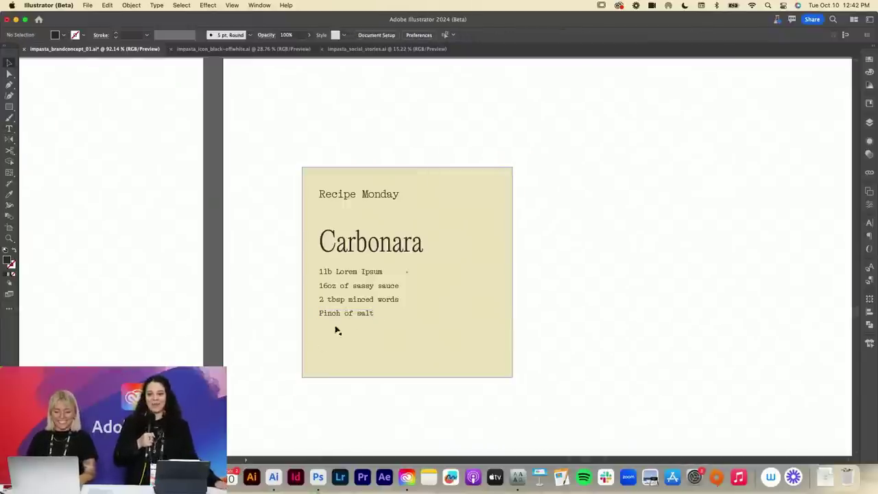
- Duplicate the "Pinch of salt" line just below itself and change the copy's text to "Pinch of Eureka"
left_click_drag(349, 314, 349, 331)
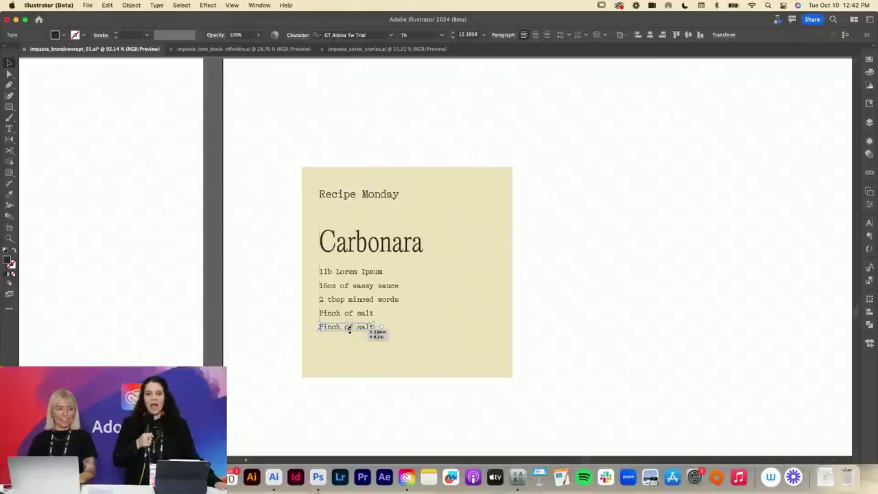
double_click(347, 329)
triple_click(343, 330)
type("Pinch of sa")
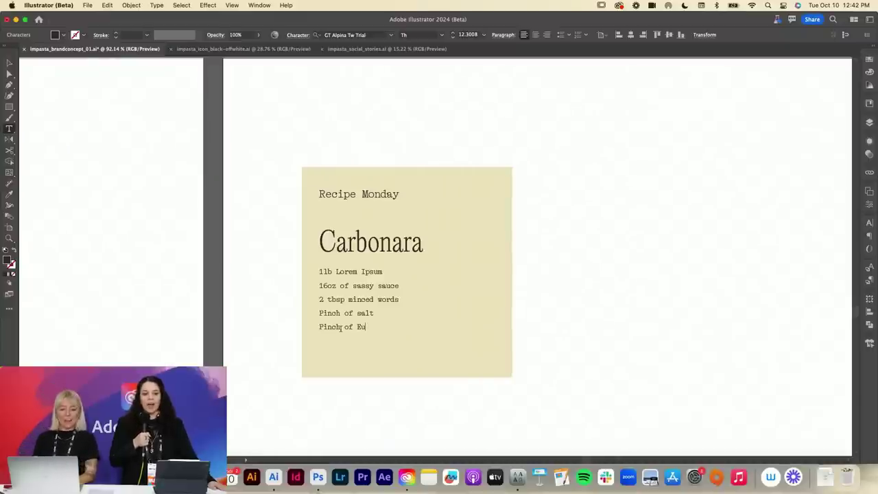
triple_click(341, 328)
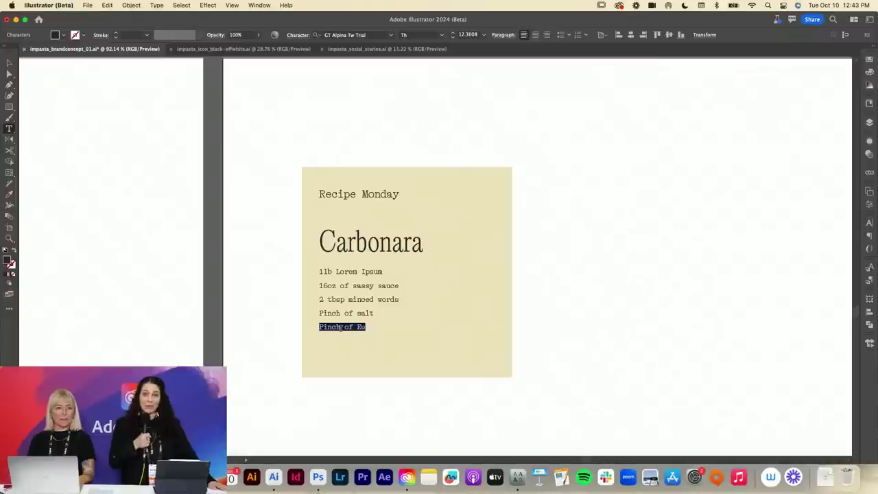
key("Right")
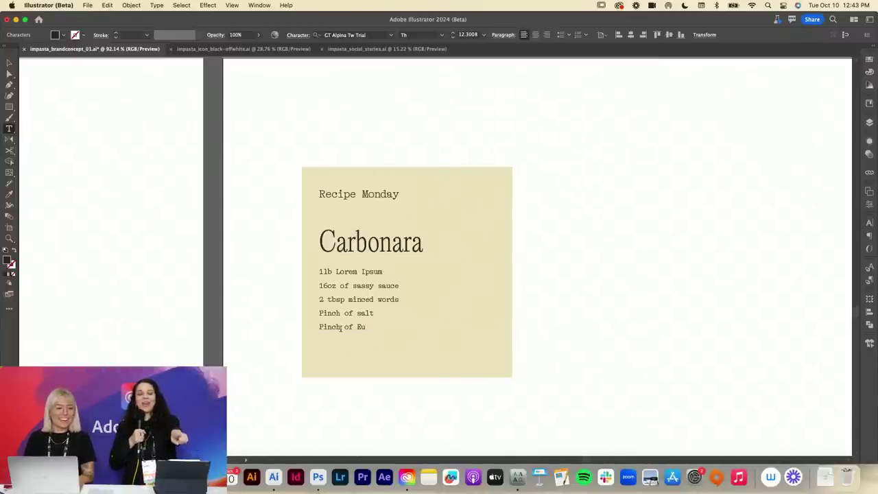
type("reka")
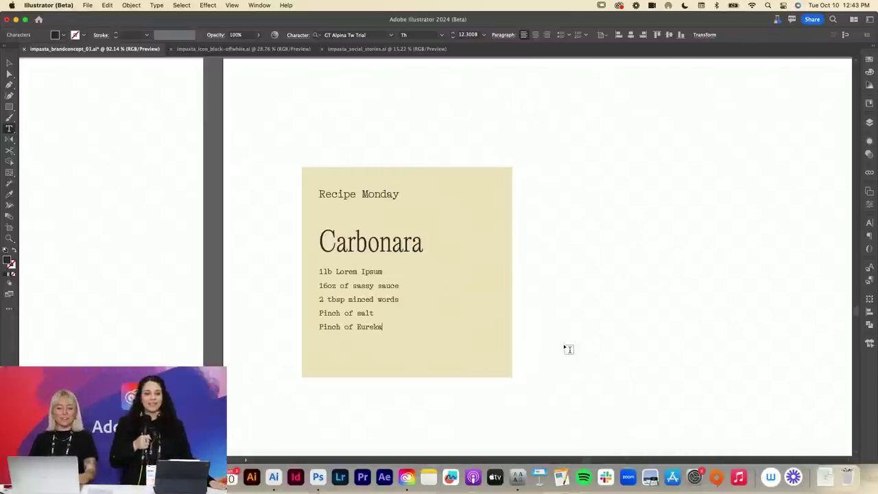
key("Escape")
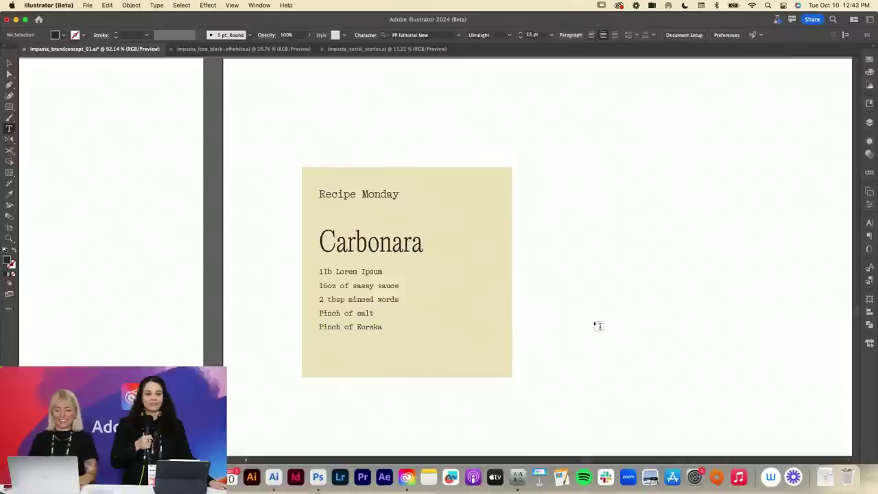
left_click(598, 325)
- Move the Carbonara heading and the ingredient list down toward the lower edge of the beige recipe square
left_click_drag(409, 310, 359, 346)
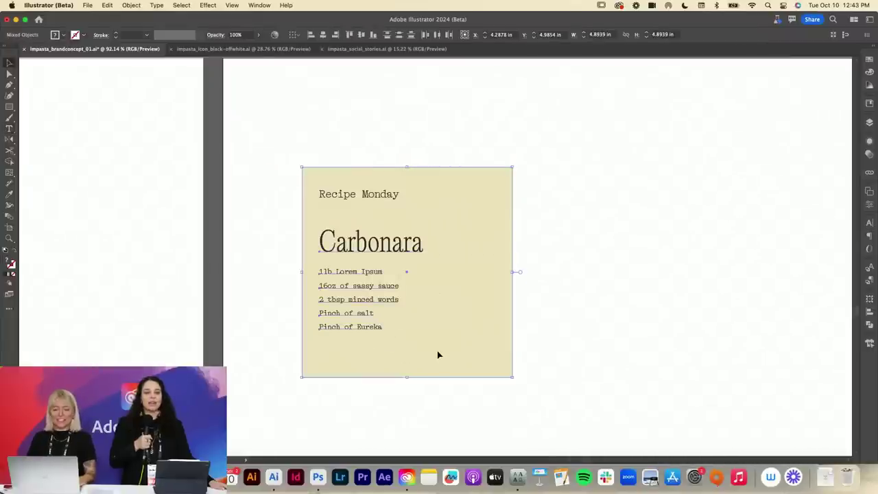
left_click(439, 355, "shift")
left_click_drag(381, 241, 421, 355)
left_click(554, 329)
- Add a lorem ipsum text block beside the ingredient list and match it to the type system's HK Grotesk body copy style
key("t")
scroll(353, 298, "right", 3)
scroll(520, 349, "down", 3)
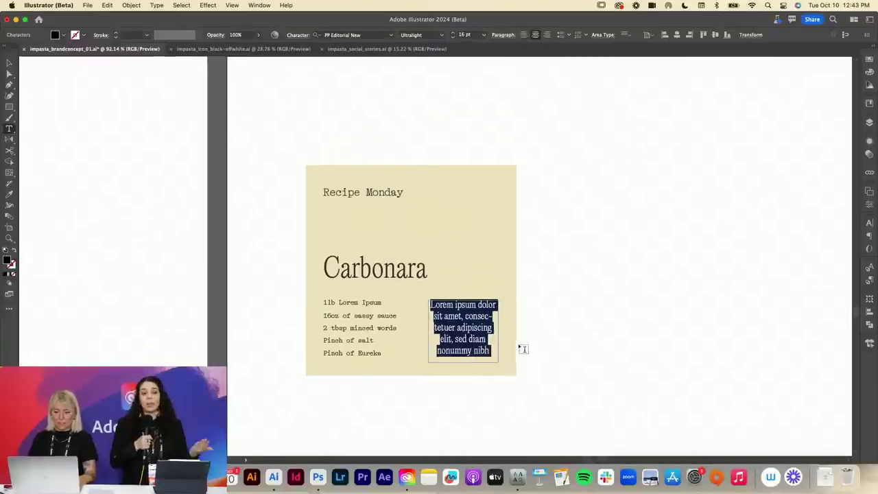
scroll(487, 360, "left", 8)
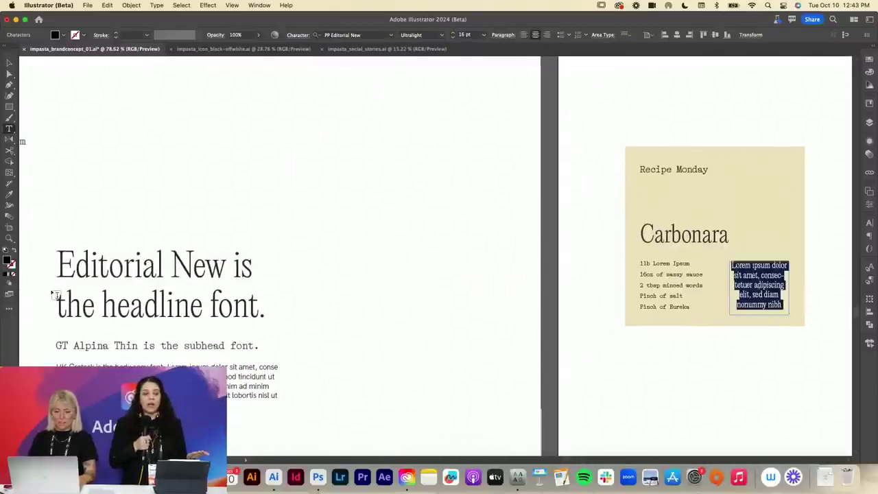
left_click(9, 63)
key("i")
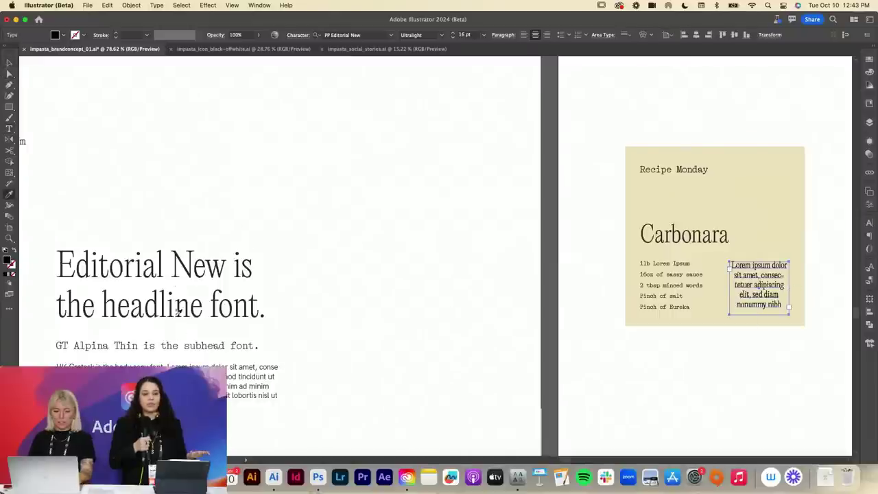
left_click(195, 362)
- Reduce the font size of the lorem ipsum text block on the recipe post to 10 pt
scroll(195, 362, "right", 2)
scroll(195, 364, "right", 3)
key("z")
left_click_drag(564, 234, 624, 237)
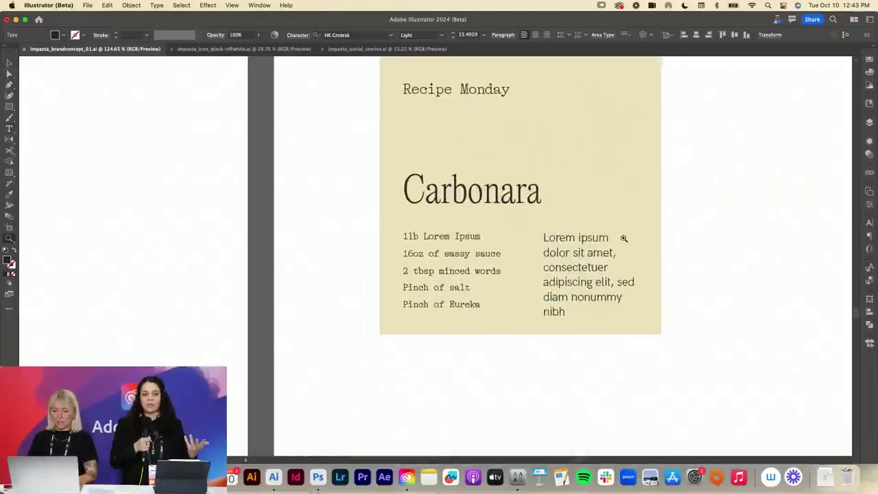
scroll(624, 239, "right", 3)
key("v")
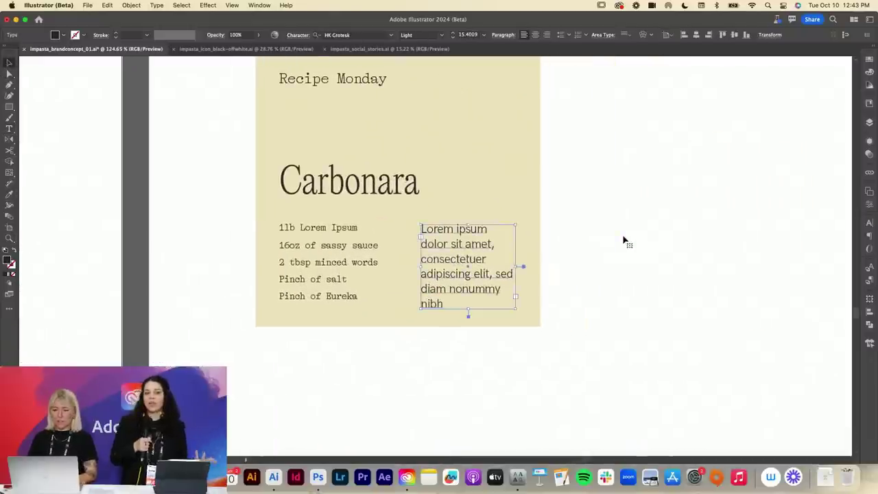
left_click(453, 38)
left_click(453, 38)
left_click(453, 37)
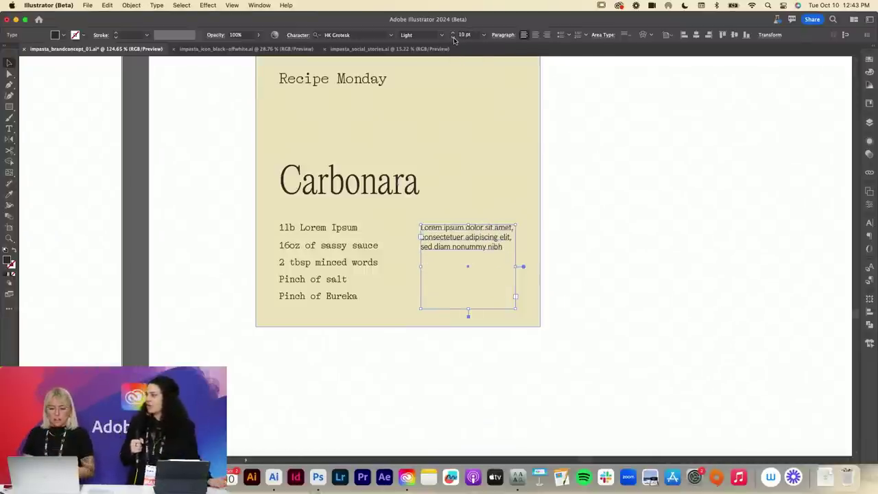
- Set the lorem ipsum text block on the recipe post to 9 pt and deselect it
left_click(453, 37)
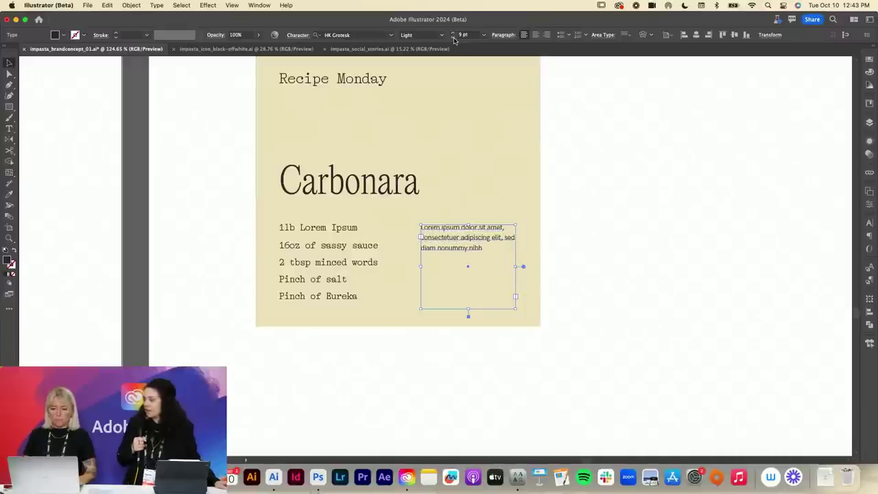
left_click(623, 132)
scroll(622, 133, "right", 3)
scroll(622, 133, "up", 2)
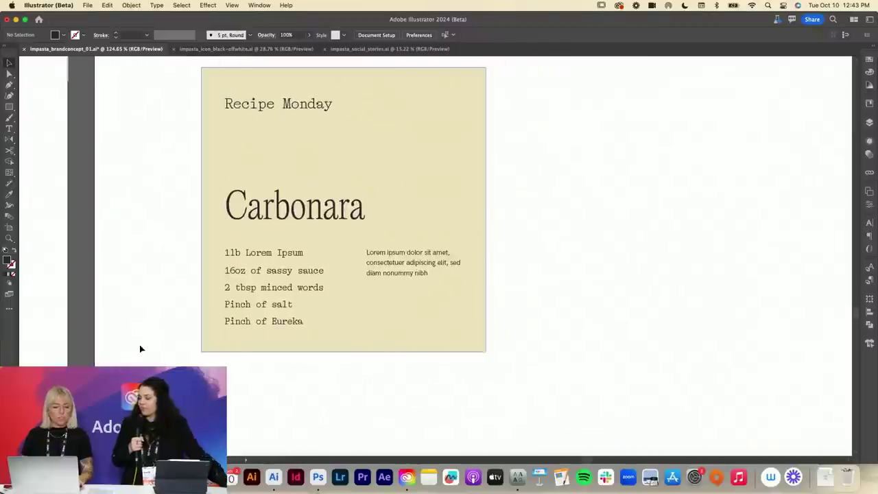
- Switch to Finder and preview the discovery PDF in the individual designer client's 03_Concepts > 02_Files > 00_Discovery folder
key("super+Tab")
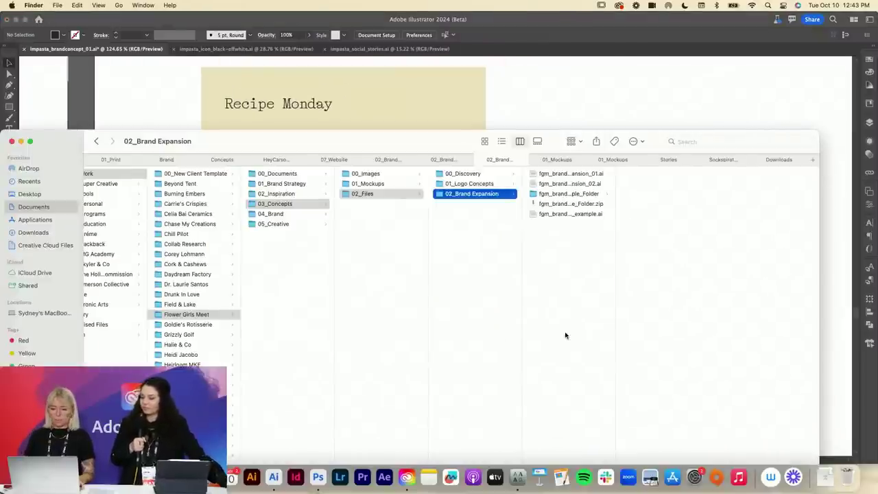
left_click(213, 255)
left_click(301, 203)
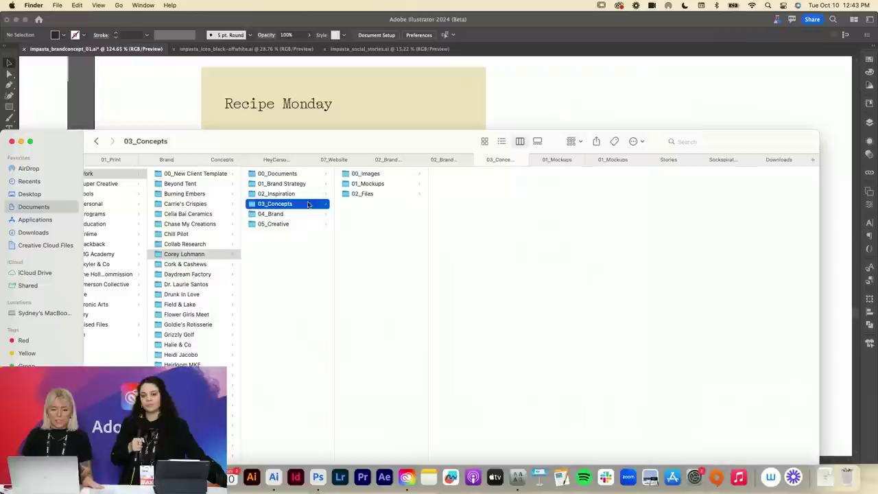
left_click(371, 194)
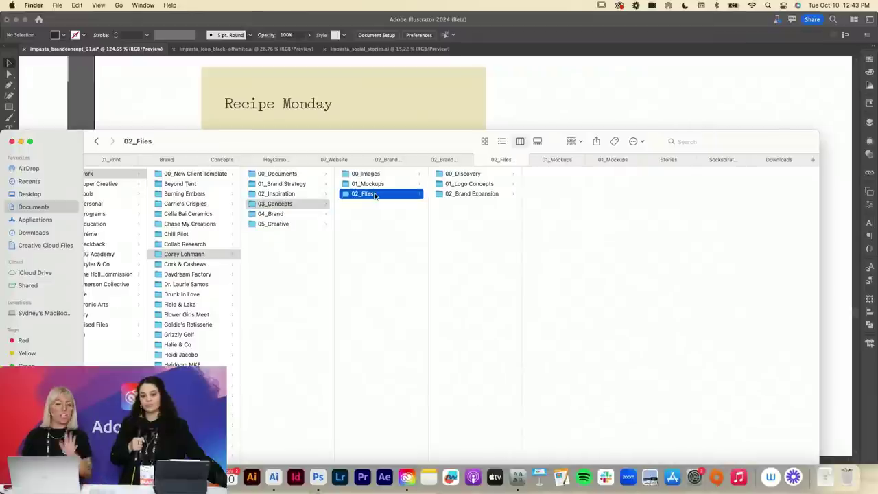
left_click(497, 176)
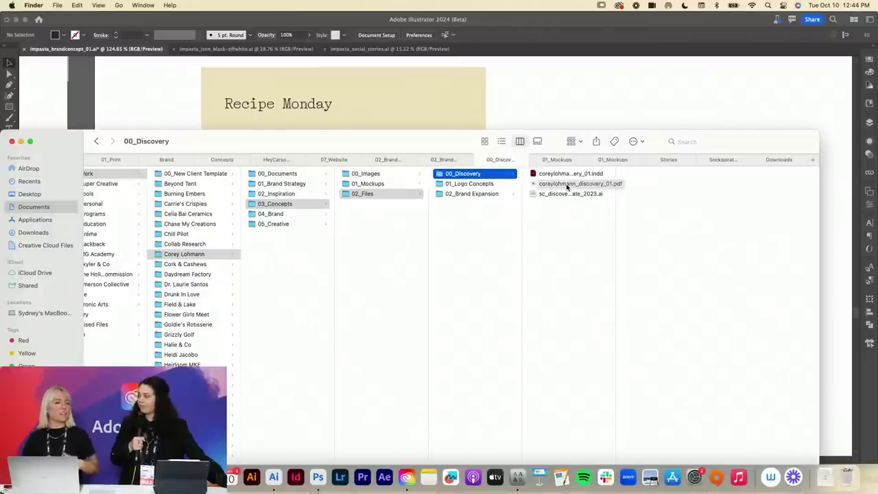
left_click(567, 183)
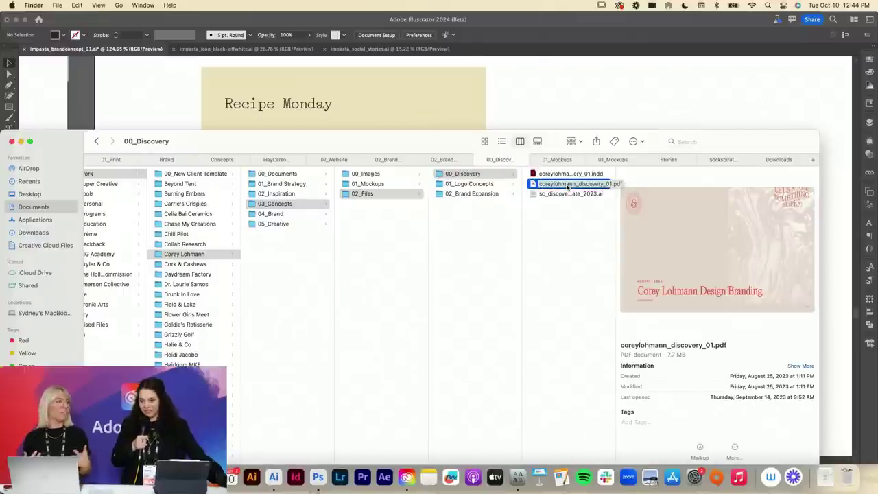
key("space")
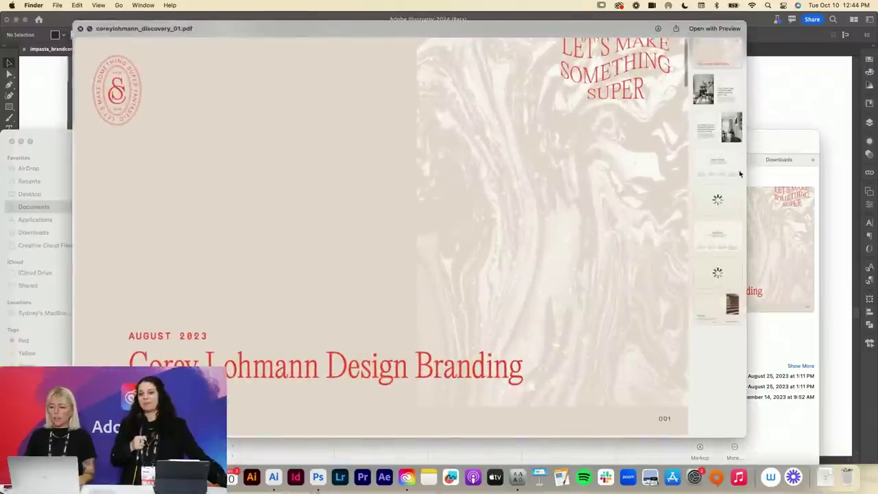
- Compare the two mood board pages and the direction text page in the discovery PDF, then close the preview
left_click(717, 200)
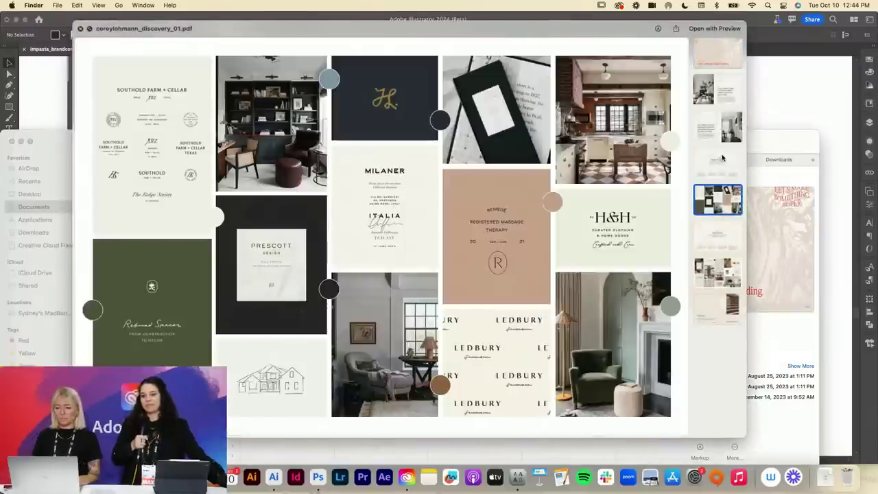
left_click(717, 162)
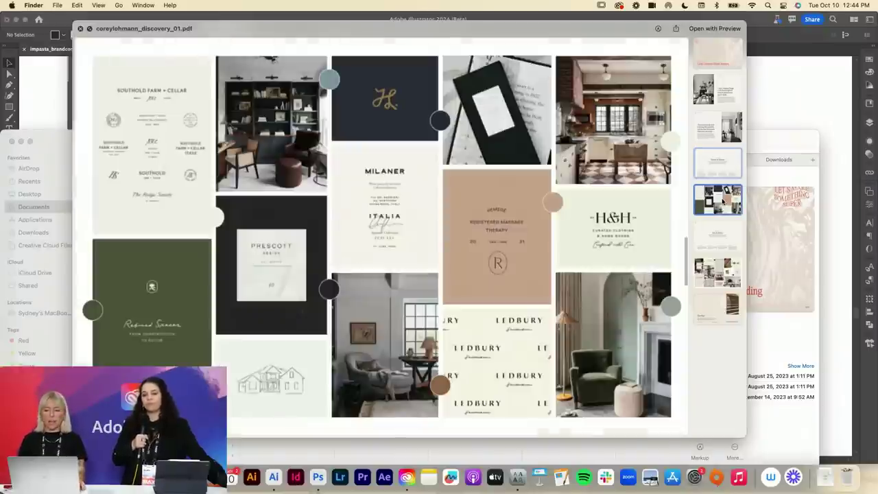
left_click(721, 200)
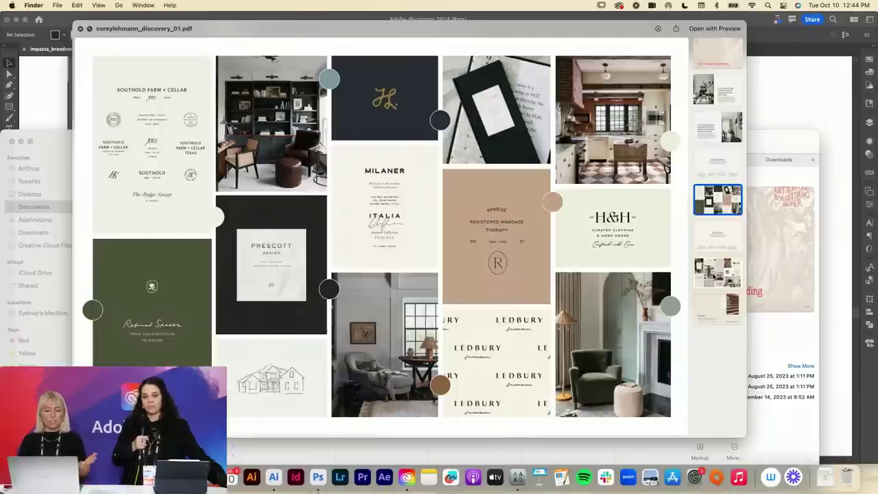
left_click(713, 277)
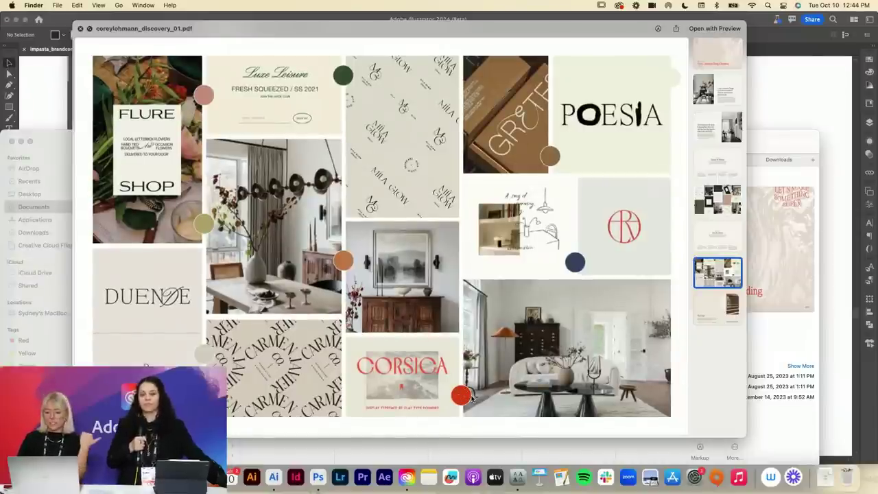
scroll(557, 207, "down", 5)
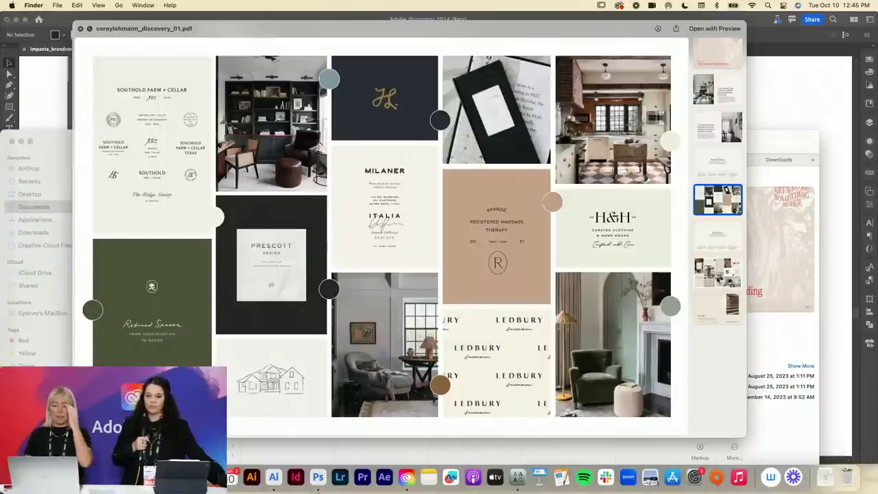
left_click(718, 278)
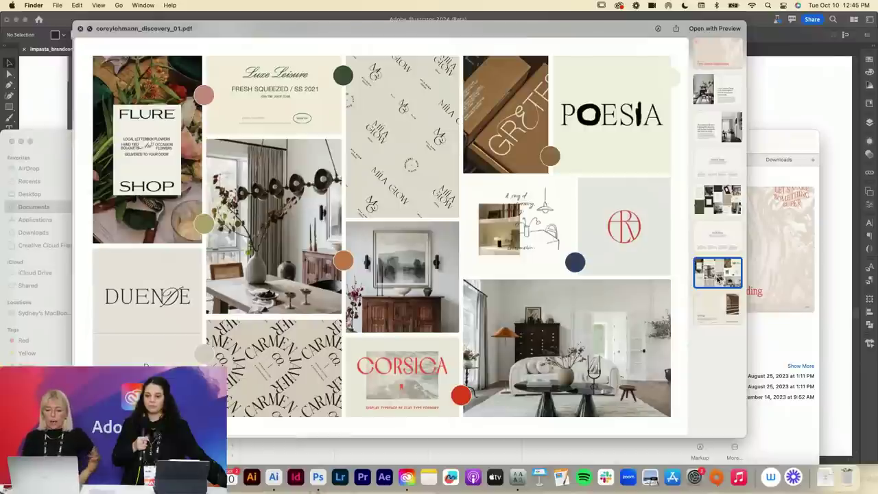
key("space")
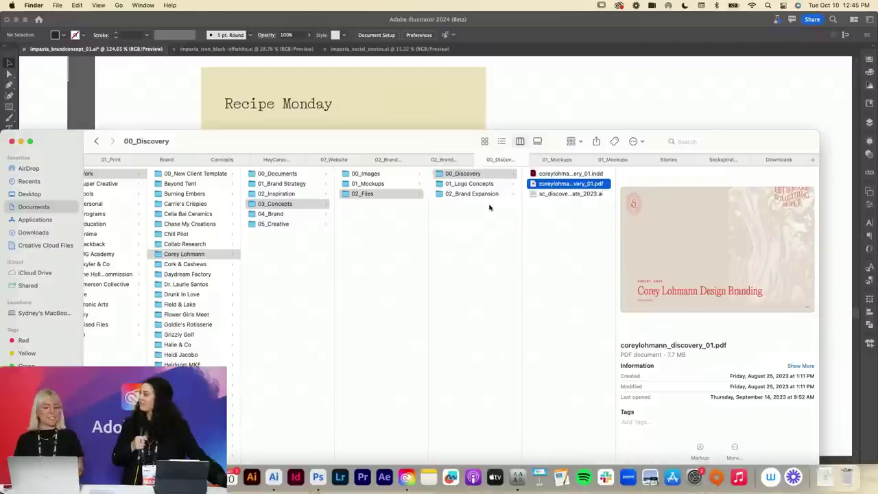
- Find the Flower Girls Meet logo concept files under 03_Concepts > 02_Files > 01_Logo Concepts and briefly preview fgm_logoconcepts_03.ai
left_click(259, 302)
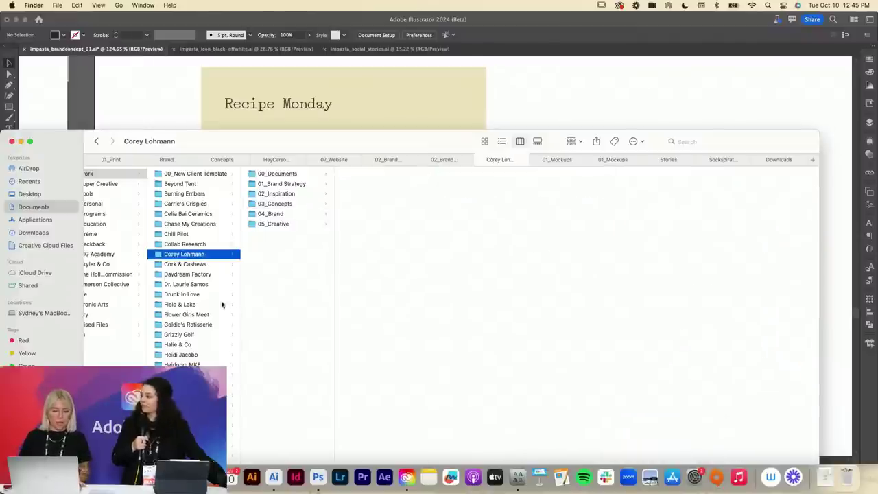
left_click(216, 314)
left_click(300, 204)
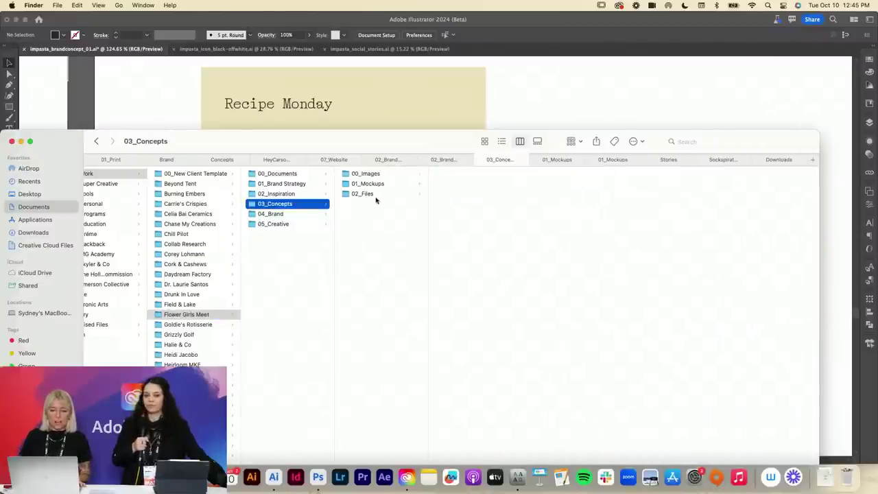
left_click(377, 194)
left_click(477, 187)
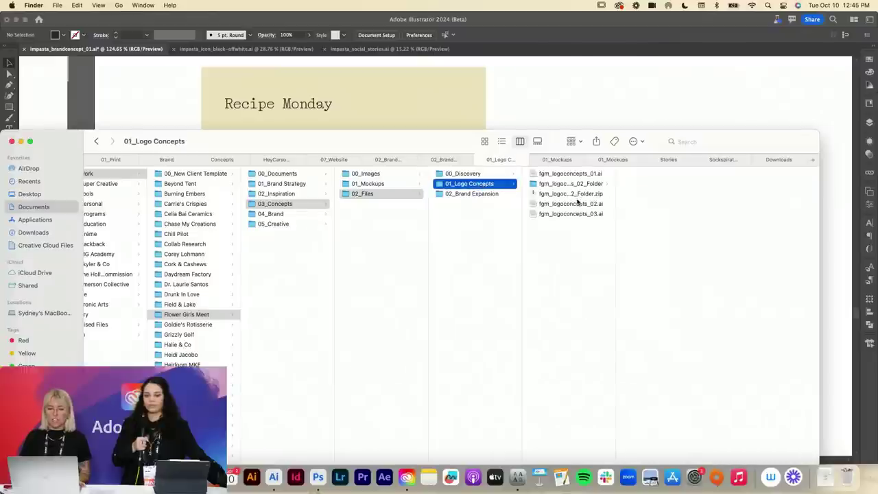
left_click(584, 216)
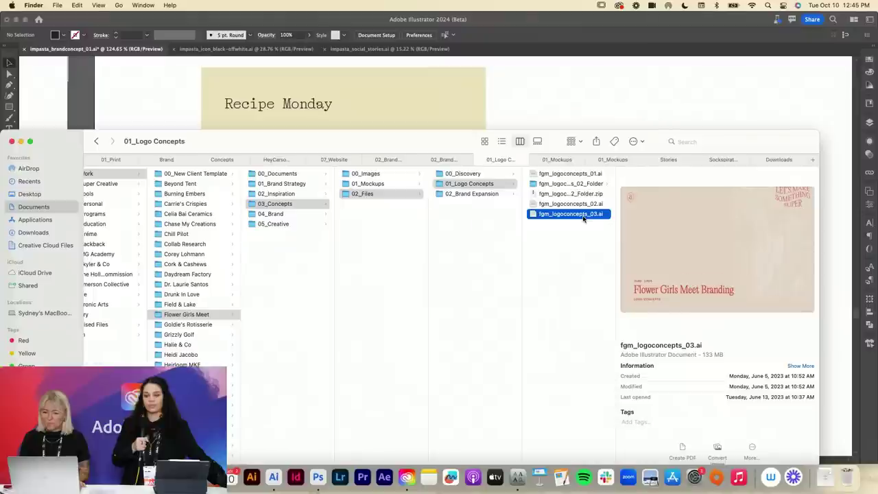
key("space")
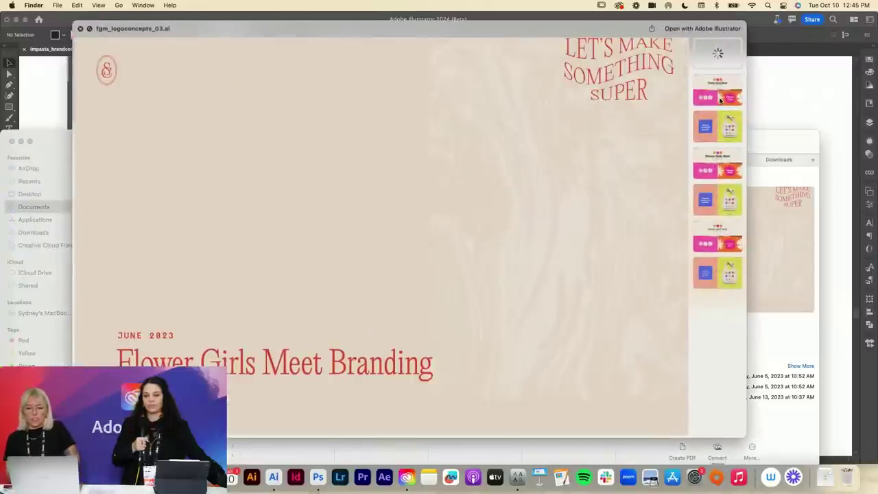
key("space")
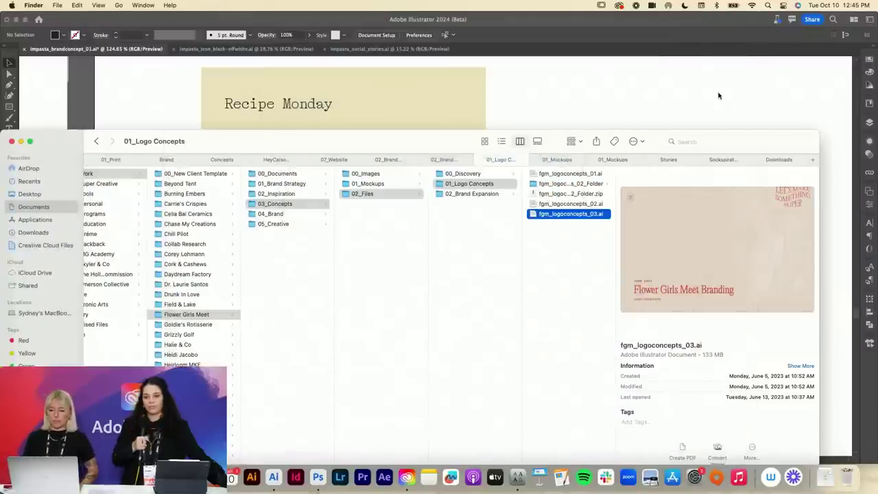
- Preview fgm_logoconcepts_02.ai, examining Direction 01's logo page and its social post and tote bag mockups, and close the preview
left_click(576, 204)
key("space")
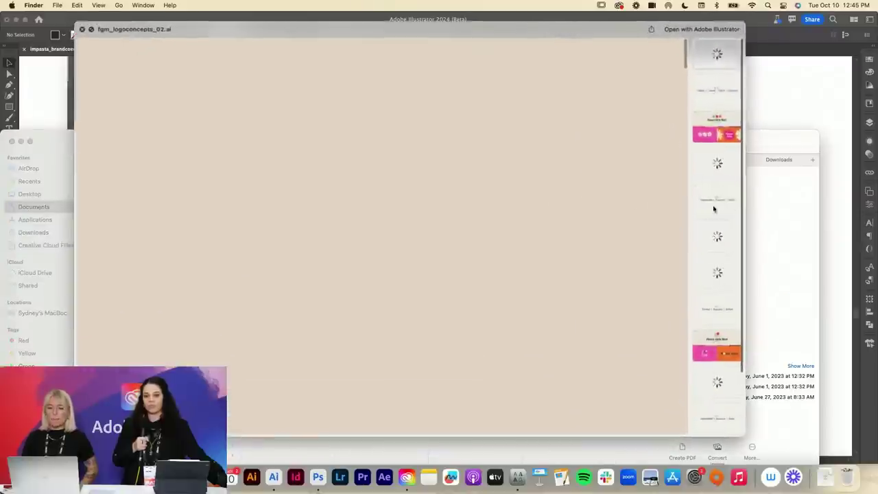
left_click(716, 131)
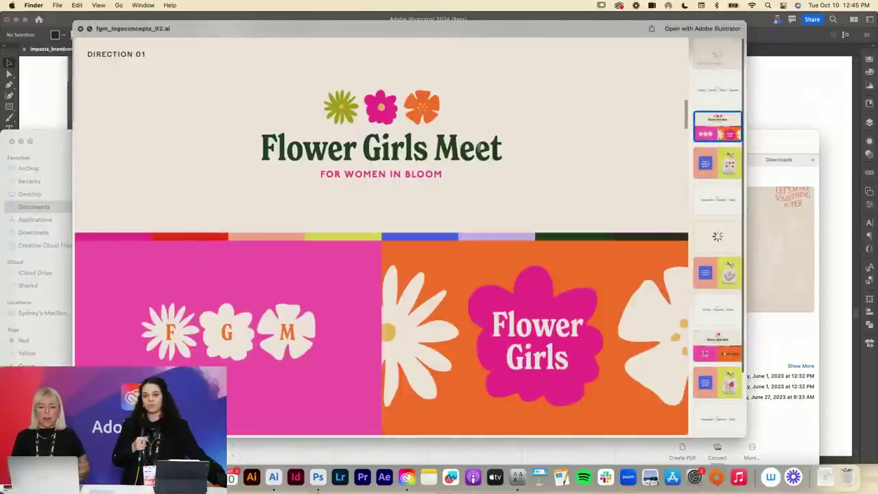
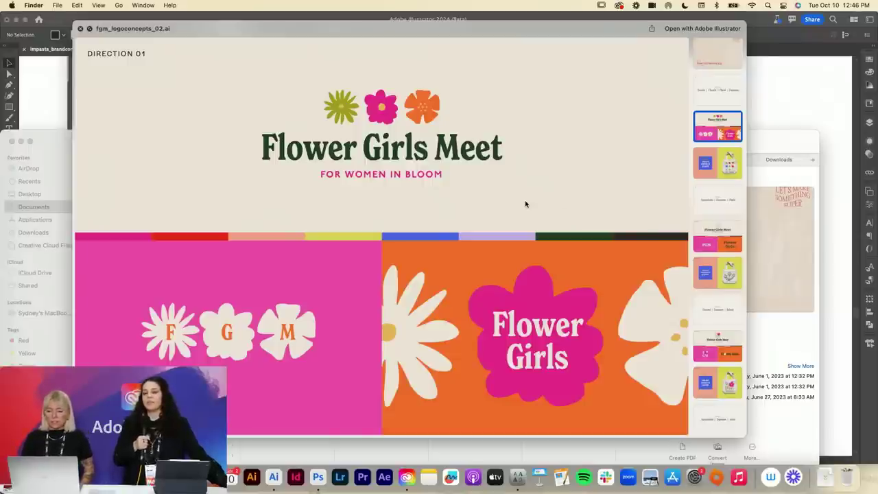
left_click(714, 172)
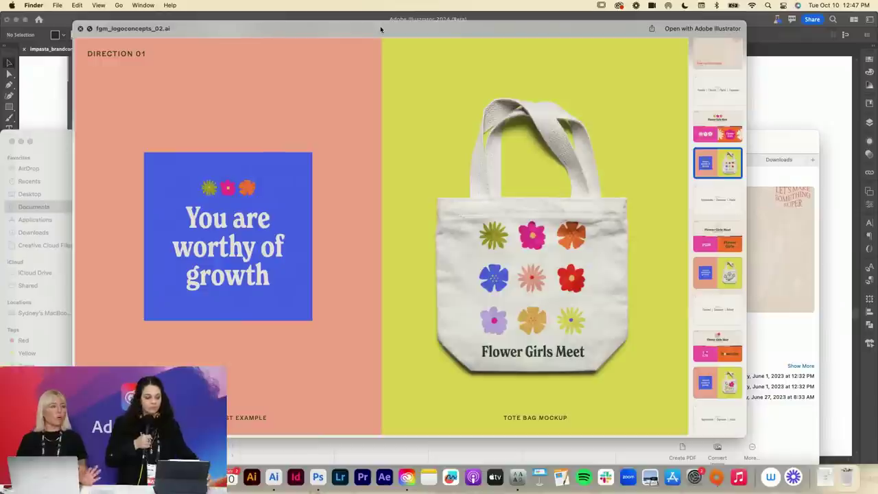
left_click_drag(380, 29, 431, 33)
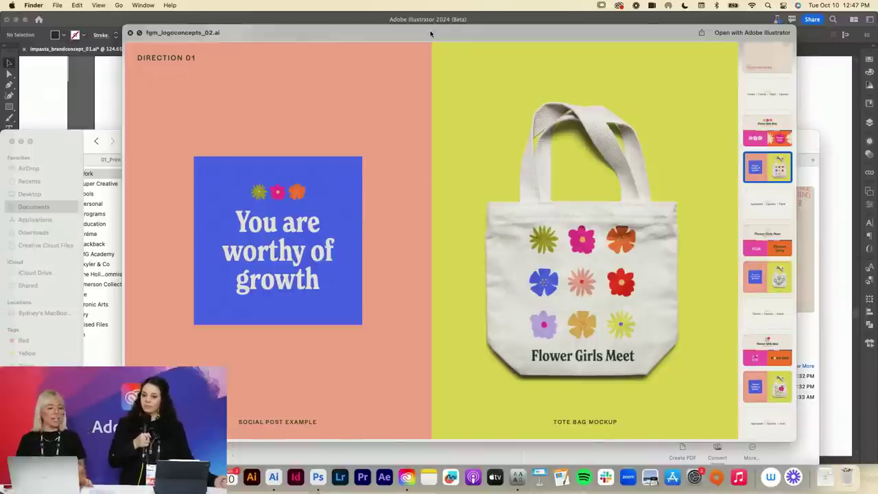
key("space")
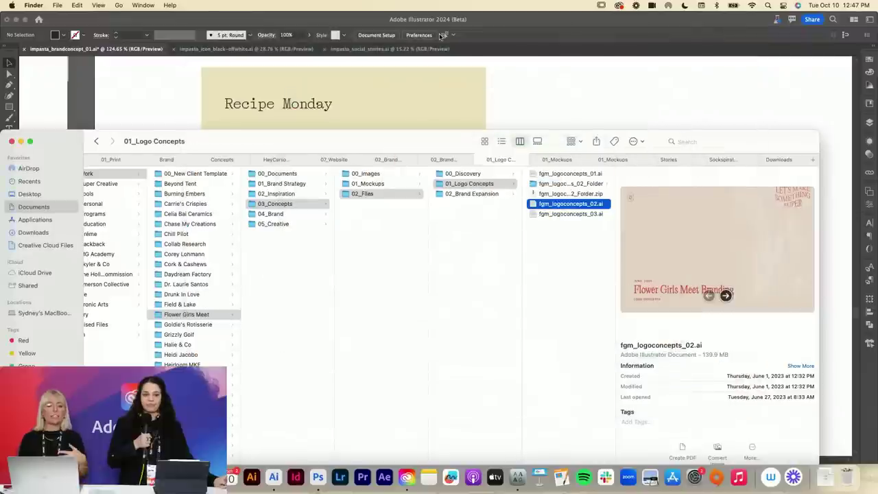
left_click(596, 292)
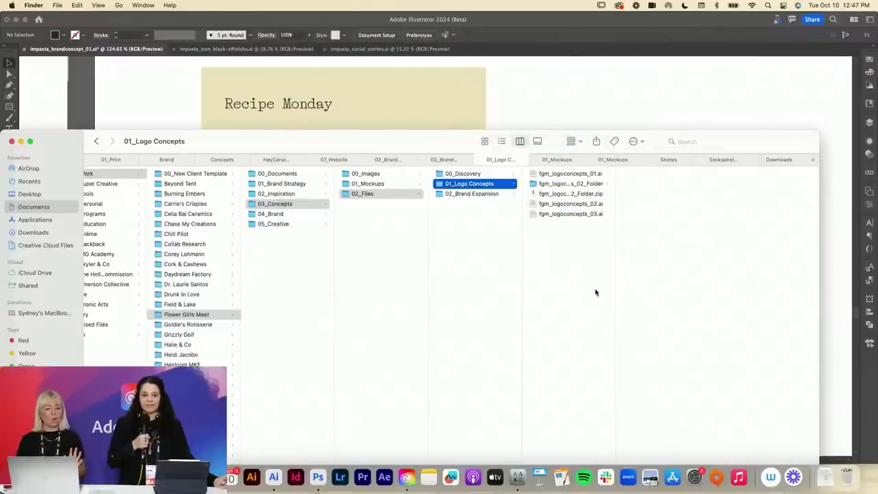
- Return to Illustrator and fill the rest of the lorem ipsum text block beside the ingredient list with placeholder text
left_click(560, 122)
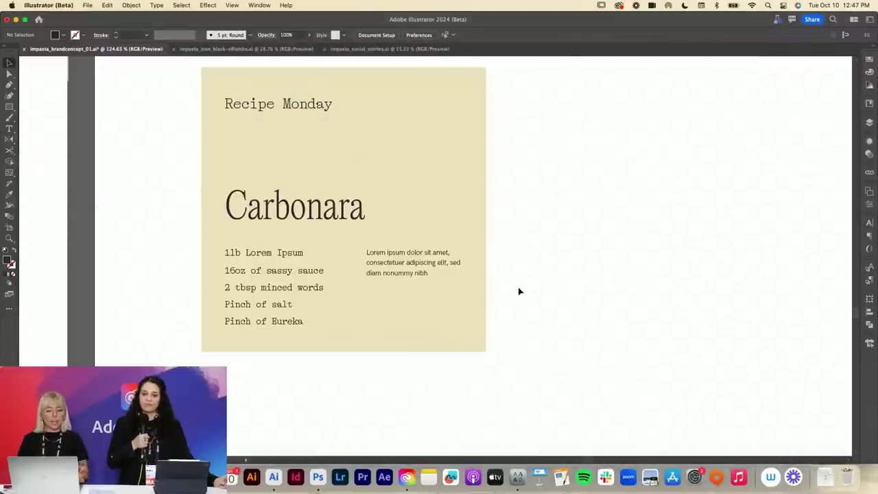
left_click(427, 267)
left_click(131, 5)
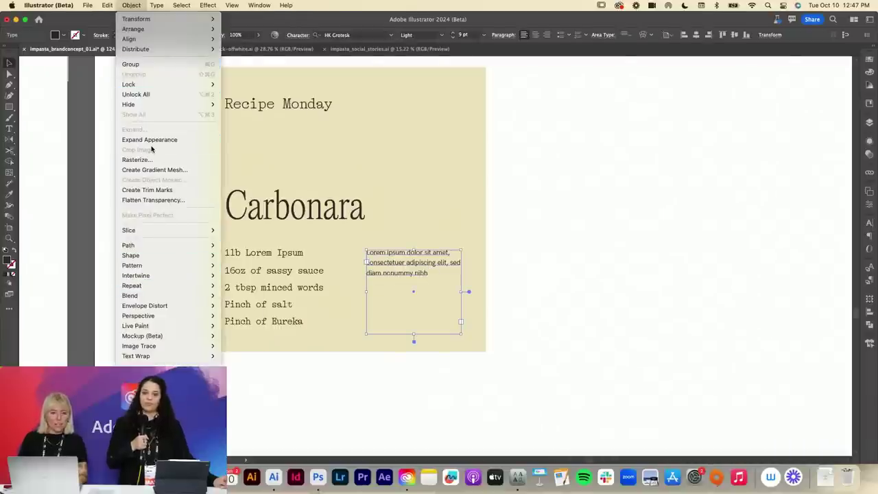
mouse_move(155, 3)
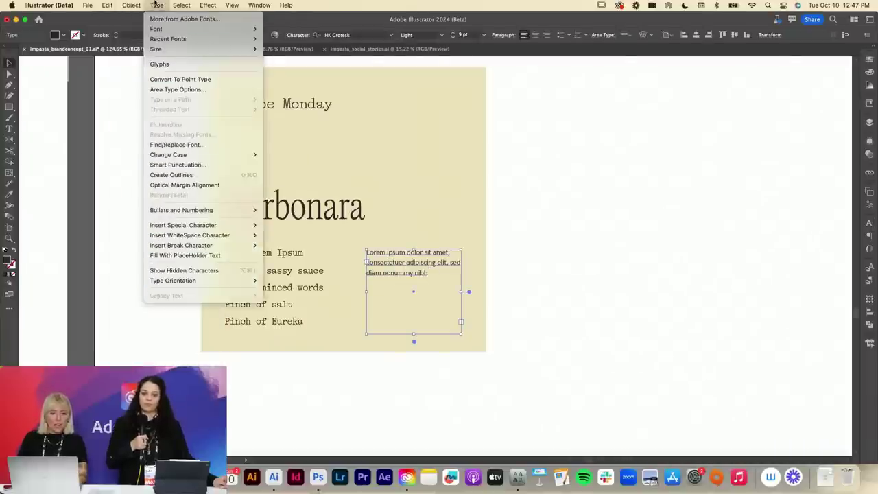
left_click(184, 256)
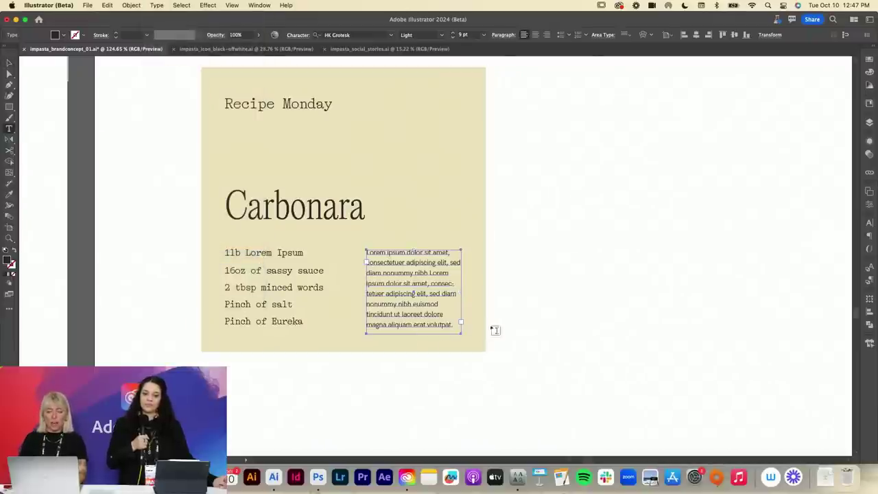
left_click(555, 330)
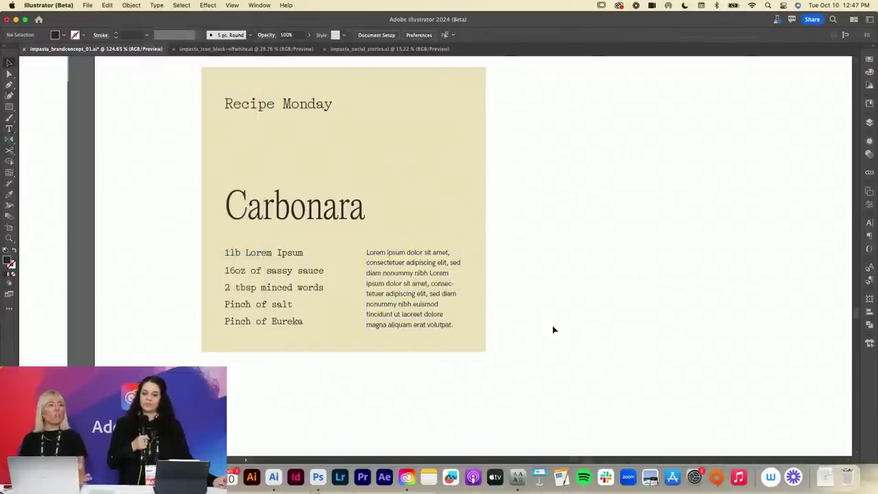
- Review the Impasta concept artboards with the logo, phone story and pasta packaging layouts
key("super+space")
left_click_drag(554, 329, 375, 322)
scroll(376, 325, "up", 5)
scroll(375, 324, "up", 10)
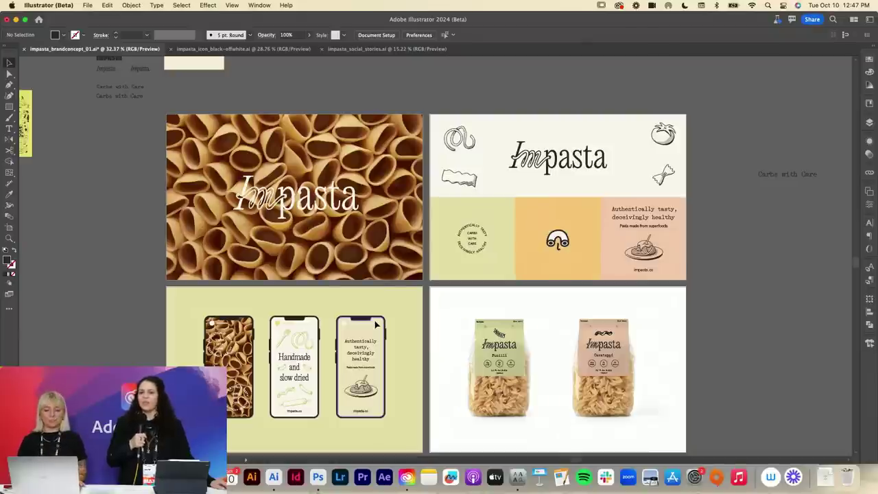
scroll(375, 325, "down", 3)
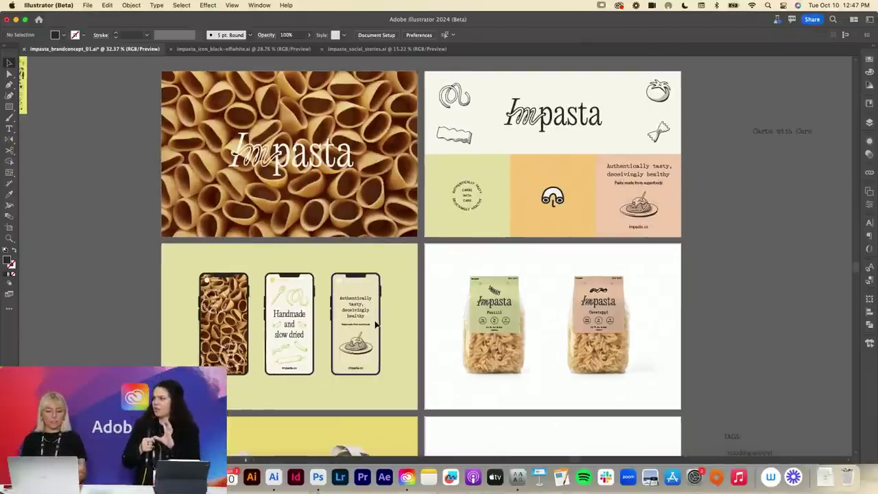
- Duplicate the recipe card's beige background square to form a blank second square beside the Carbonara card
scroll(376, 324, "down", 15)
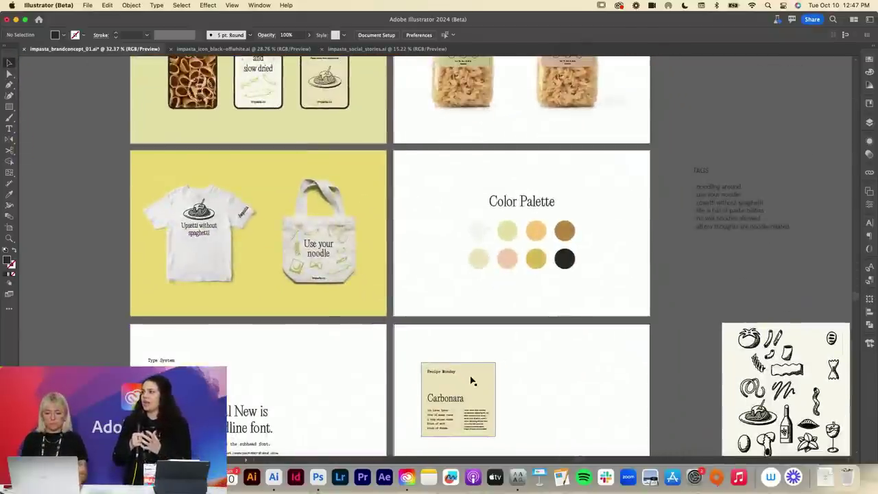
left_click_drag(471, 381, 553, 381)
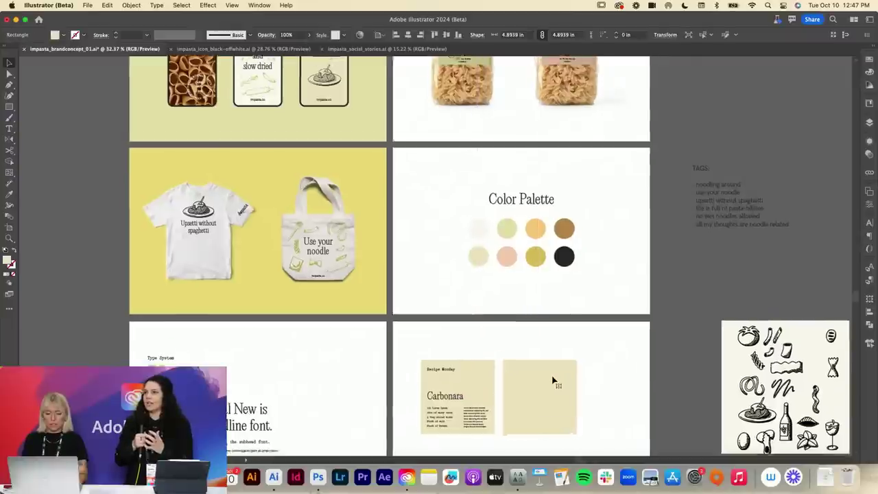
scroll(555, 356, "down", 4)
- Move the recipe card and the blank square together down and slightly left on their artboard
left_click_drag(584, 291, 402, 396)
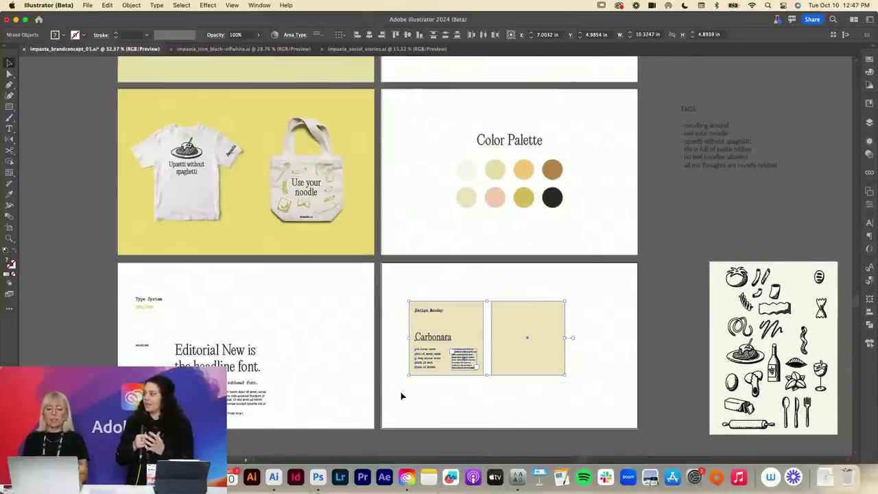
key("shift+Down")
key("shift+Down")
key("shift+Down")
key("shift+Down")
key("shift+Down")
key("shift+Left")
key("shift+Left")
key("shift+Left")
key("shift+Left")
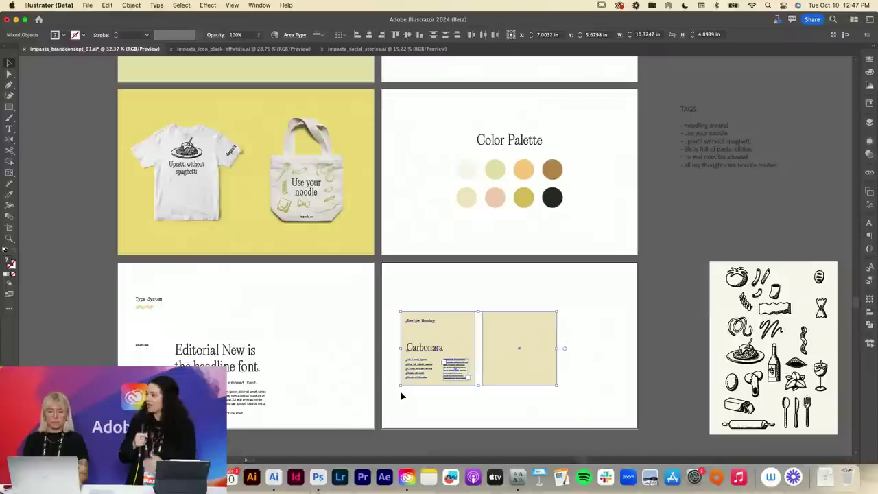
left_click(465, 287)
- Switch to Finder, open the concept's 03_Concepts > 00_Images folder and preview the photo of the spaghetti plates with basil
key("F4")
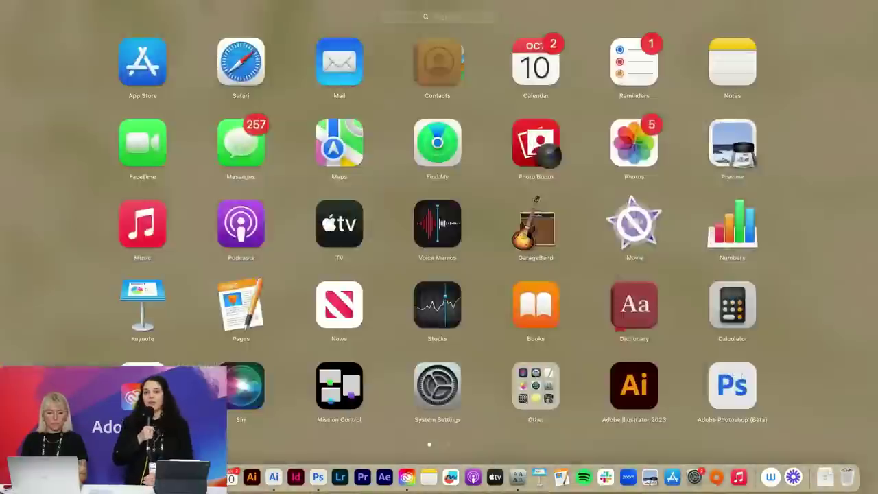
key("super+Tab")
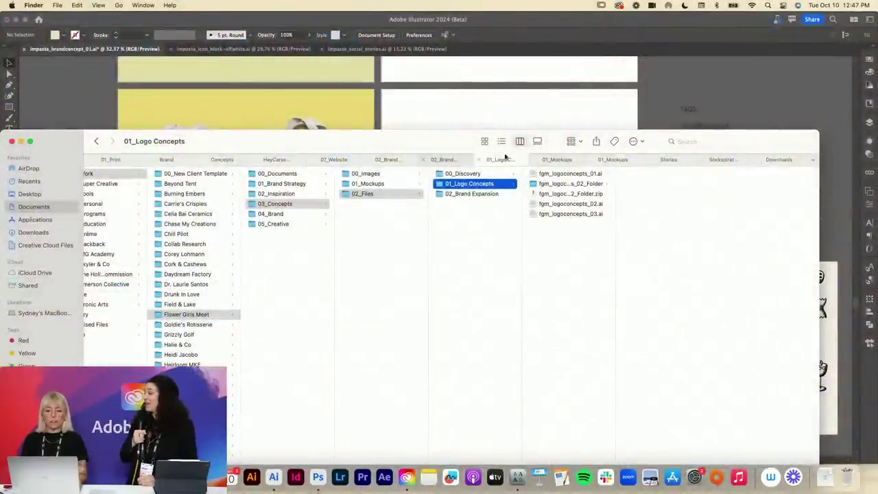
left_click(556, 160)
left_click(613, 160)
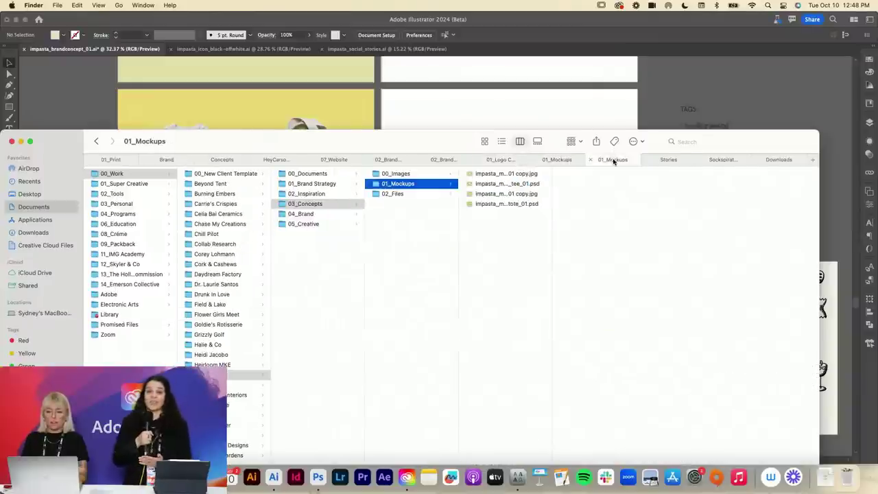
left_click(418, 175)
left_click(513, 205)
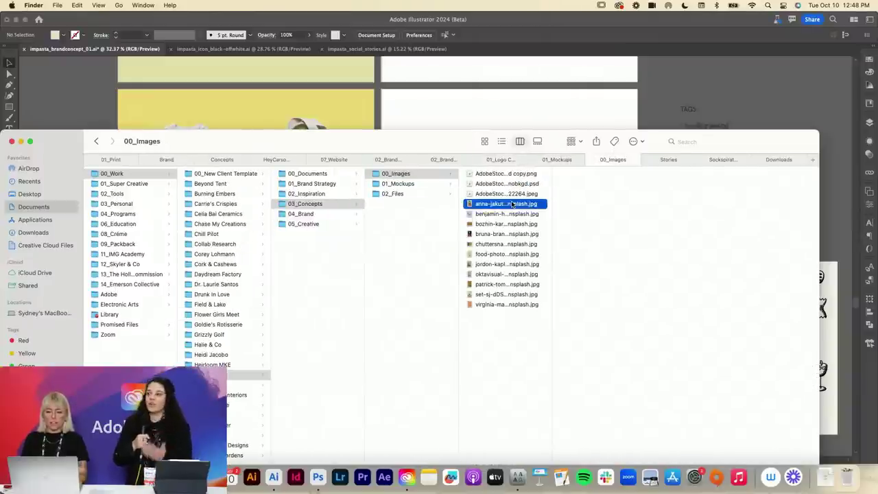
key("Down")
key("Up")
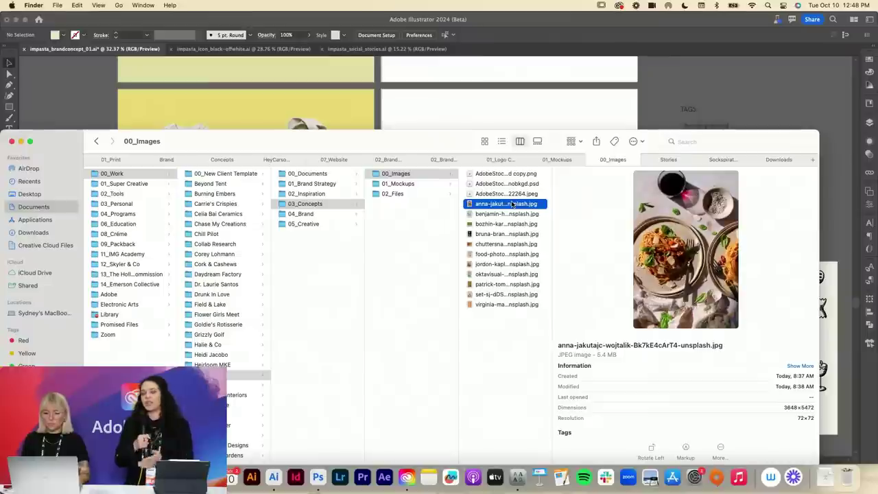
key("space")
key("space")
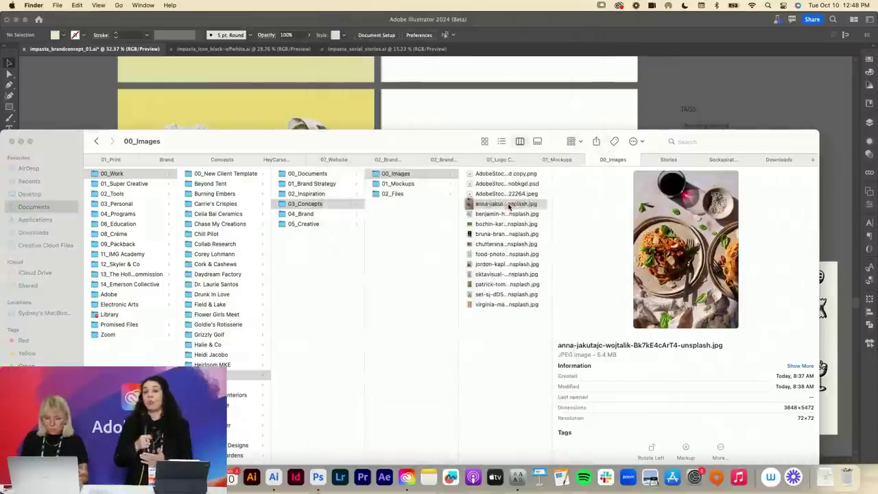
- Place the spaghetti photo in the Illustrator document, scale it to about 6.42 by 9.63 in and position it behind the blank square
mouse_move(510, 204)
left_mouse_down()
mouse_move(549, 99)
mouse_move(553, 376)
left_mouse_up()
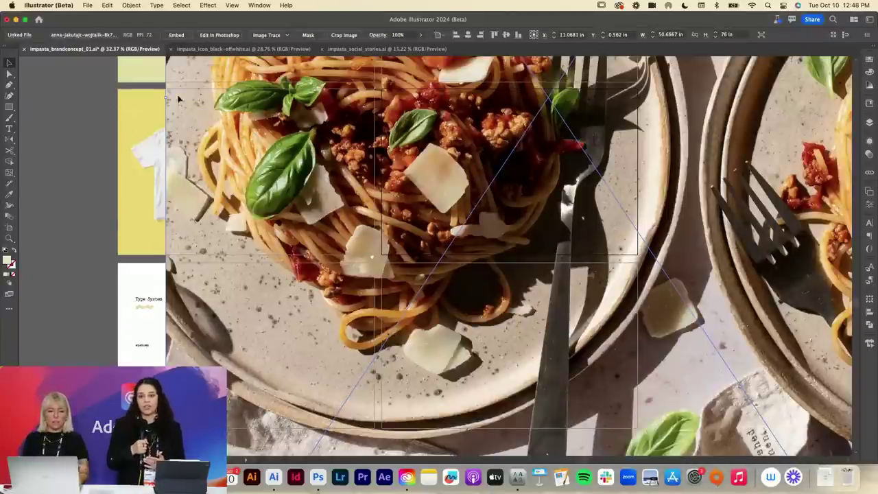
left_click_drag(166, 97, 502, 99)
scroll(502, 98, "down", 1)
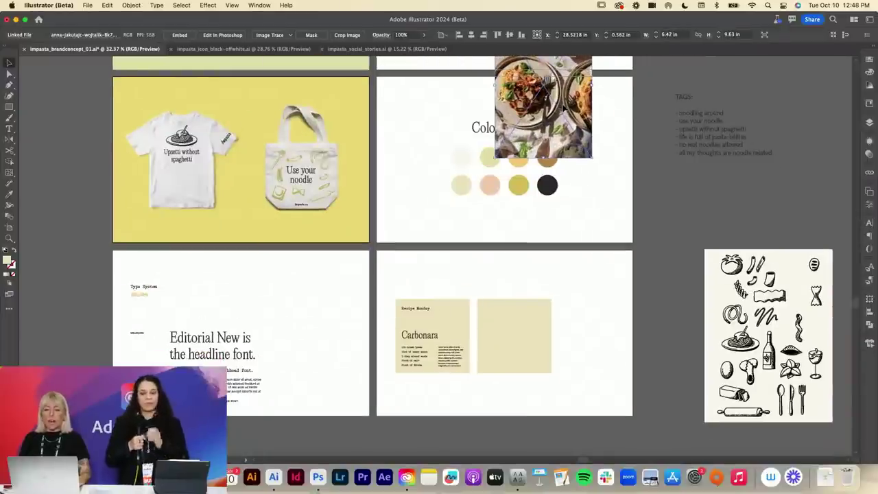
left_click_drag(565, 109, 533, 347)
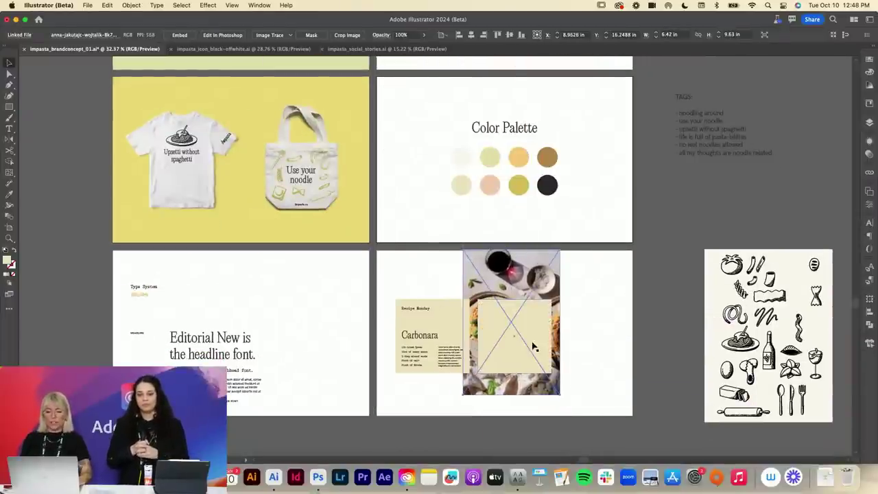
- Scale the spaghetti photo down to about 4.97 by 7.45 in so its width fits the blank square
scroll(534, 347, "up", 5)
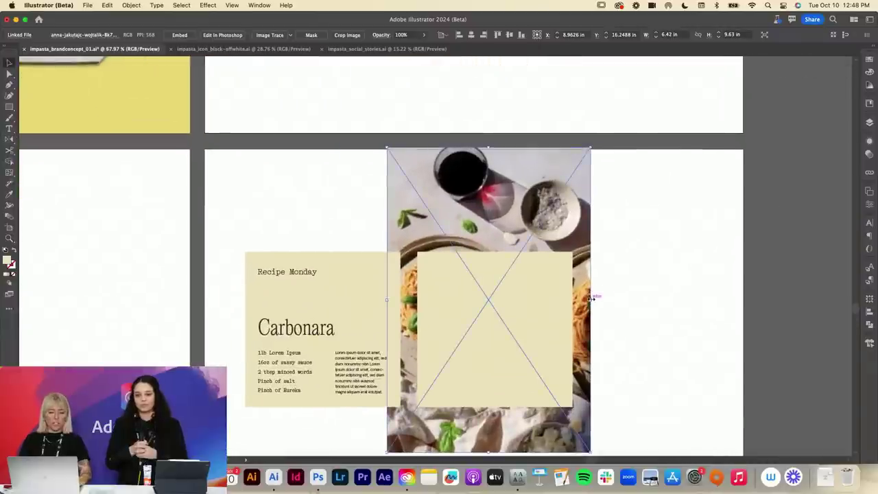
left_click_drag(591, 295, 575, 299)
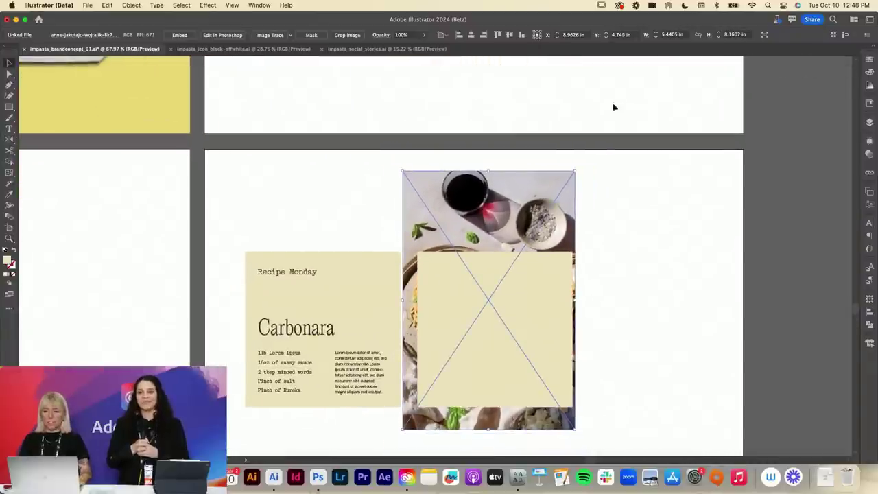
left_click(636, 5)
left_click(636, 6)
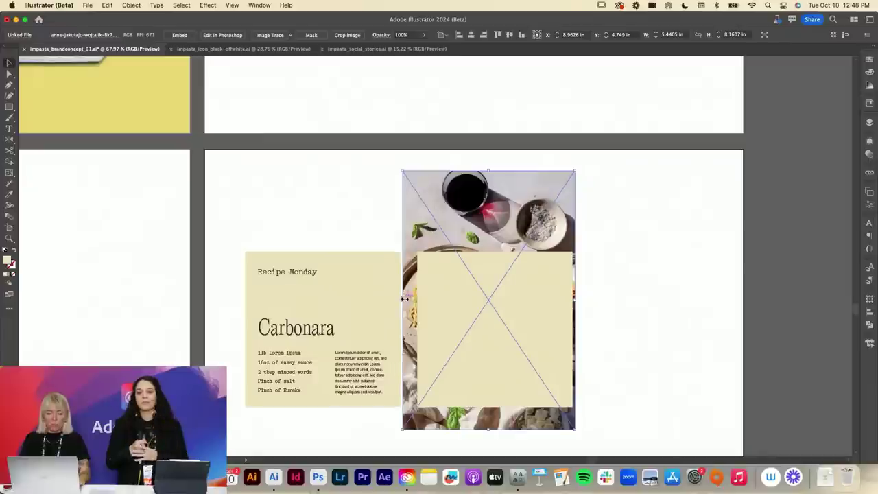
left_click_drag(401, 300, 417, 300)
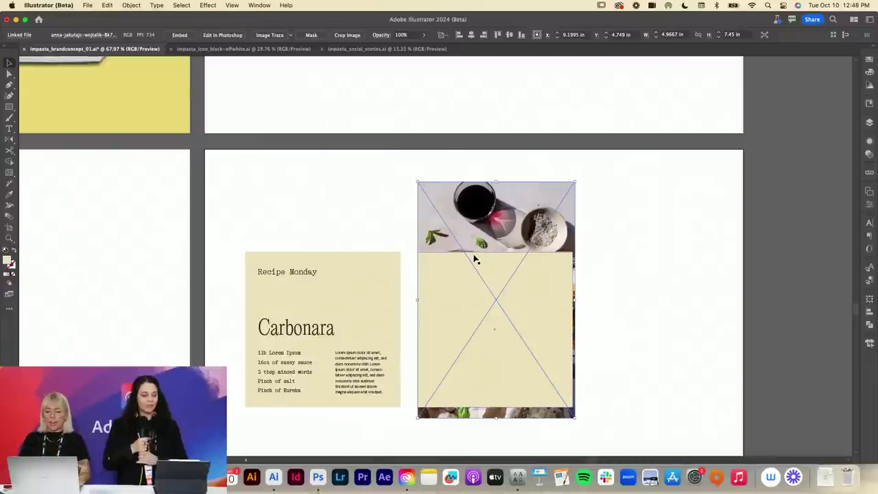
- Shift the spaghetti photo down behind the blank square and clip it to the square with a clipping mask
key("shift+Down")
key("shift+Down")
key("shift+Down")
key("shift+Down")
key("shift+Down")
key("shift+Down")
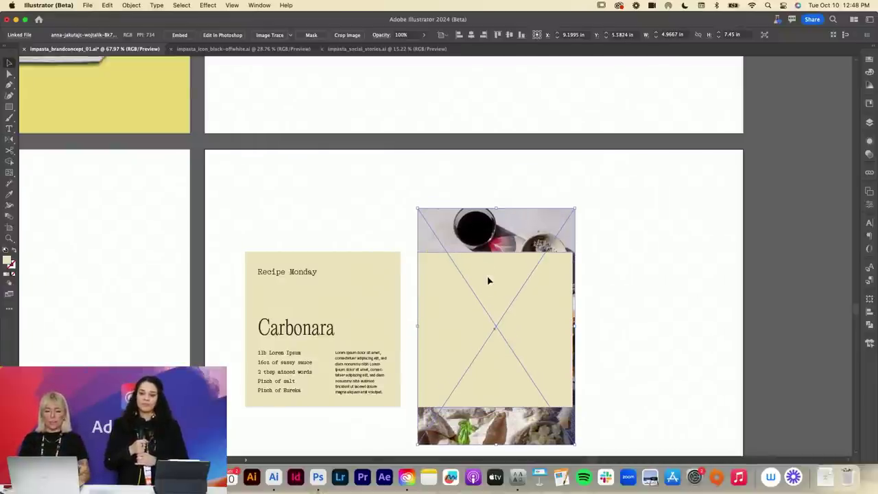
left_click(488, 281, "shift")
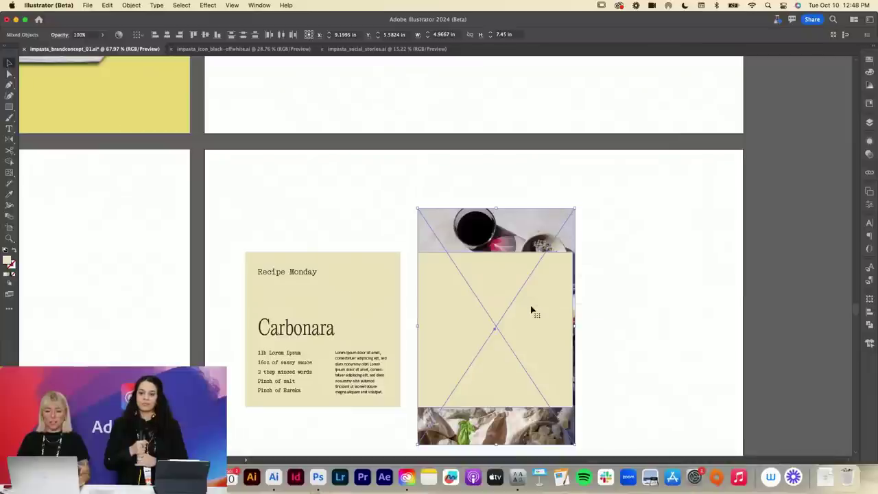
key("super+7")
left_click(680, 313)
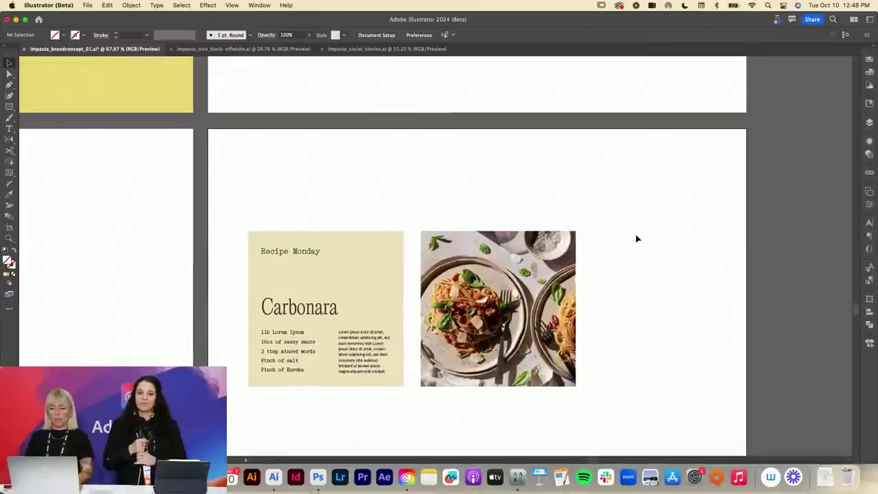
scroll(636, 234, "down", 3)
left_click_drag(446, 275, 670, 274)
key("super+z")
- Copy the looped noodle drawing from the illustration sheet and paste it onto the Carbonara recipe card
scroll(586, 197, "up", 10)
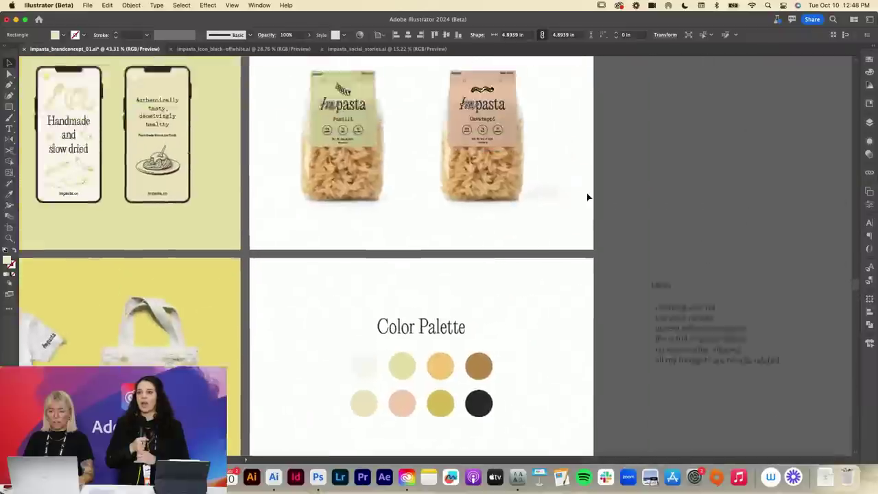
scroll(587, 197, "down", 10)
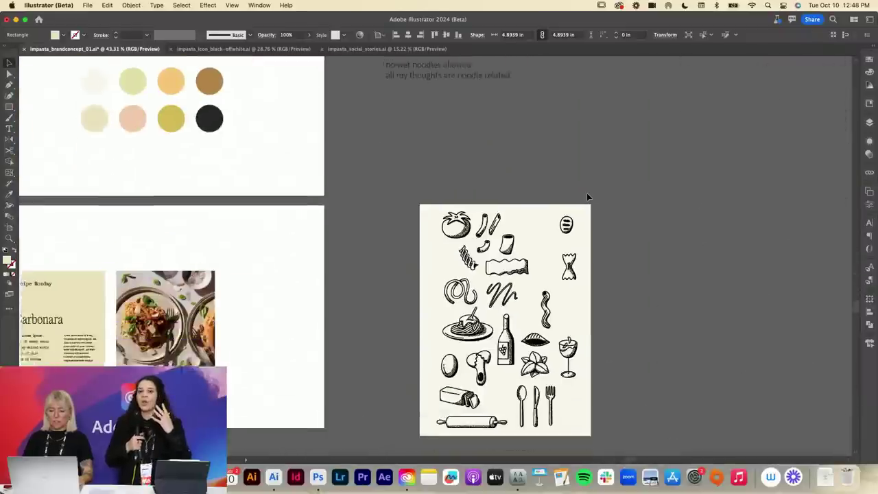
left_click(475, 267)
scroll(501, 271, "left", 8)
scroll(501, 271, "down", 2)
key("super+space")
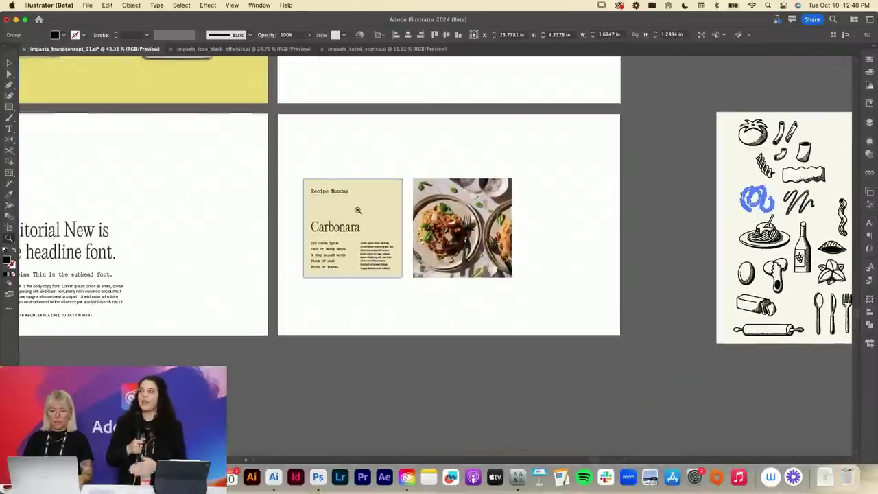
key("super+space")
left_click_drag(352, 209, 549, 208)
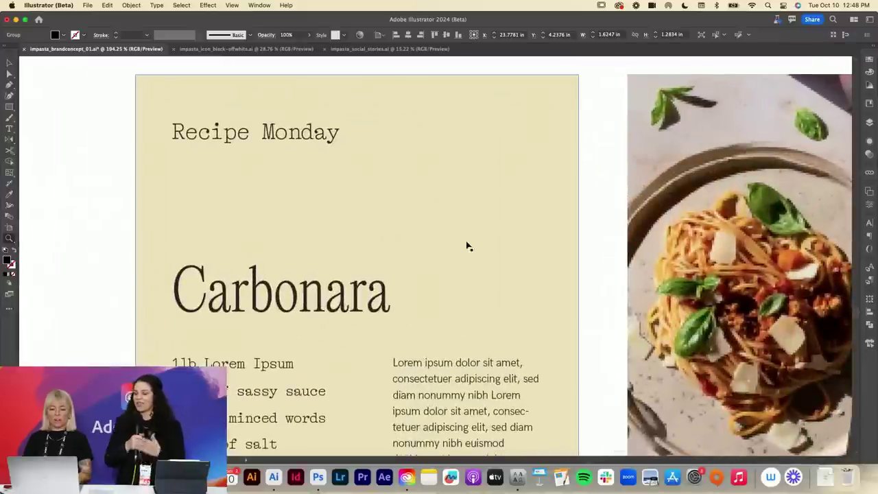
key("super+v")
- Scale the noodle drawing to about 1.21 in wide and place it in the recipe card's upper-right corner
left_click_drag(369, 315, 398, 284)
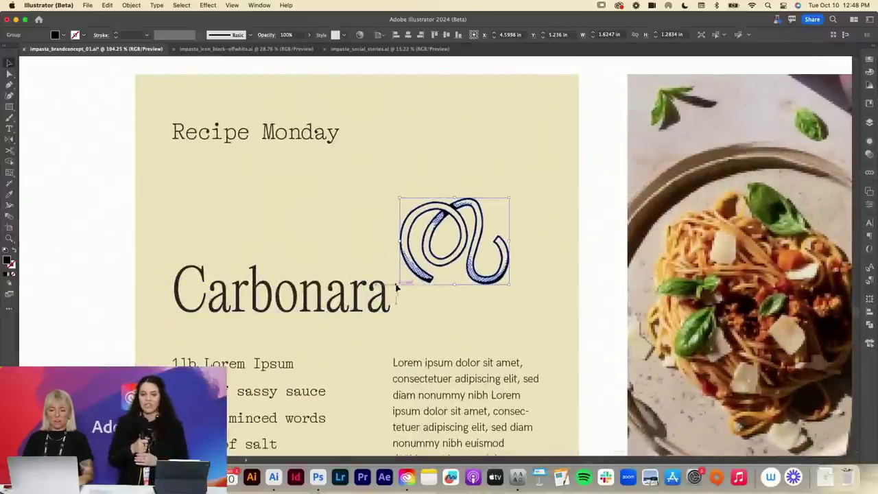
left_click_drag(448, 258, 342, 179)
key("super+space")
scroll(341, 178, "up", 10)
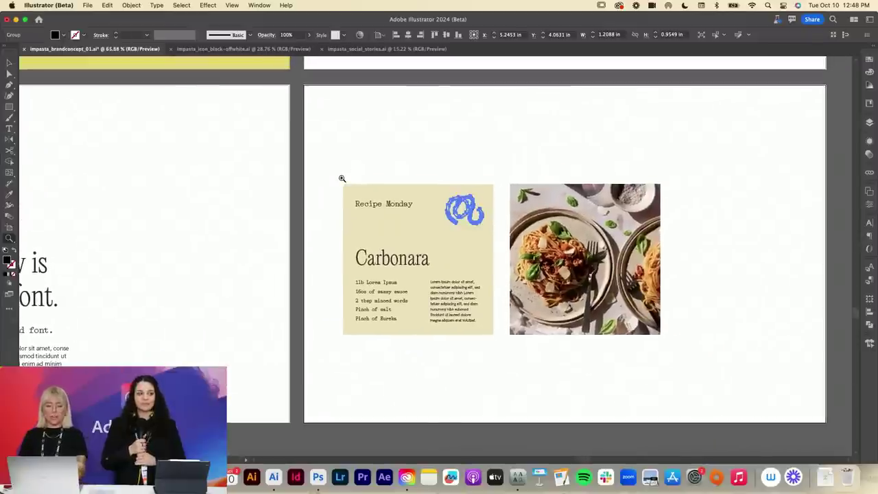
- Recolor the noodle drawing with the off-white swatch from the Color Palette artboard
scroll(347, 179, "down", 3)
scroll(347, 178, "right", 4)
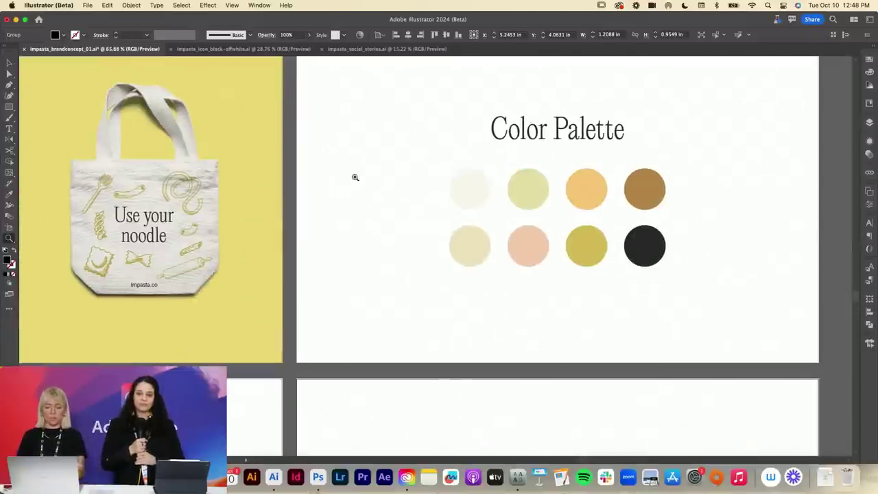
key("i")
left_click(477, 203)
key("v")
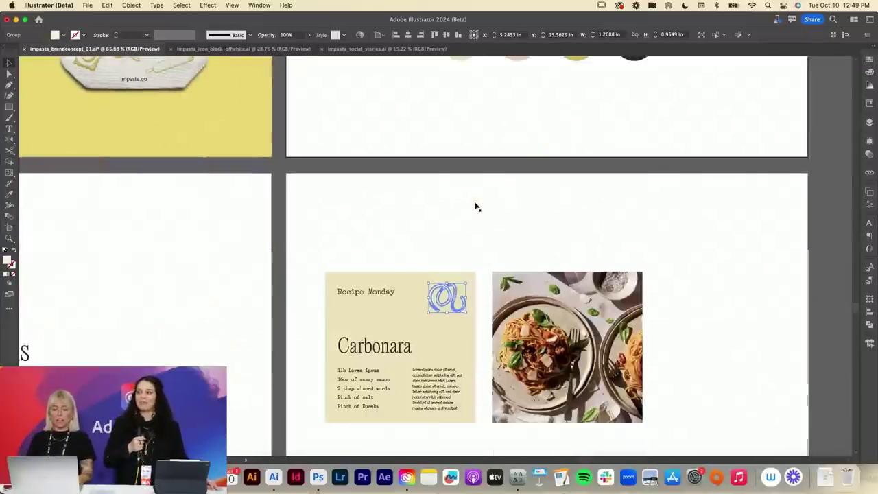
scroll(475, 204, "down", 5)
left_click(451, 306)
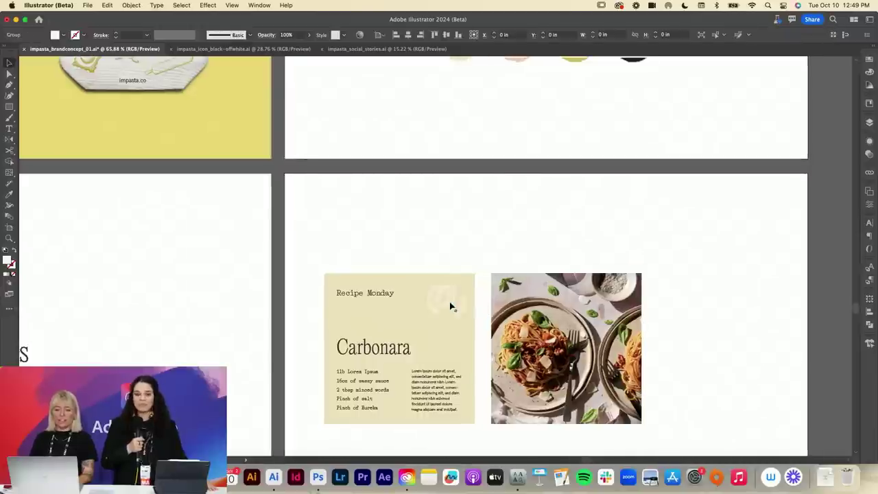
- Recolor the noodle drawing with the brown swatch from the Color Palette artboard and deselect it
scroll(451, 306, "up", 3)
scroll(451, 306, "right", 3)
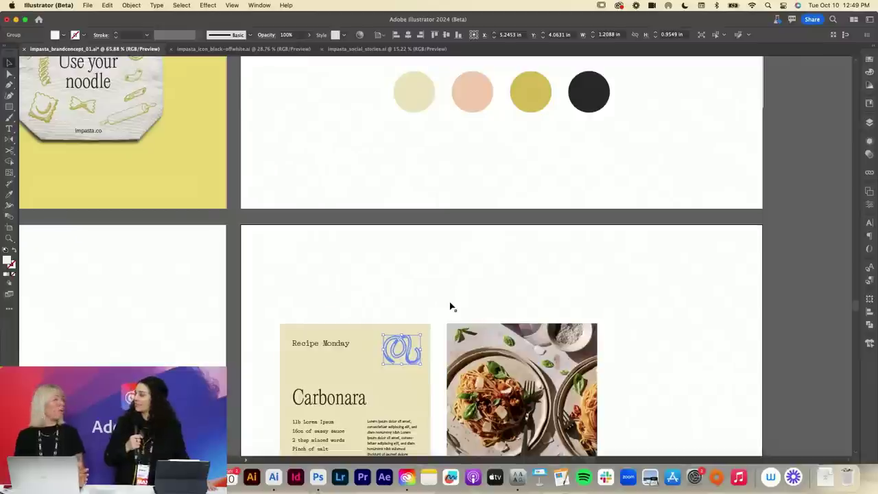
scroll(451, 306, "up", 2)
scroll(451, 306, "right", 1)
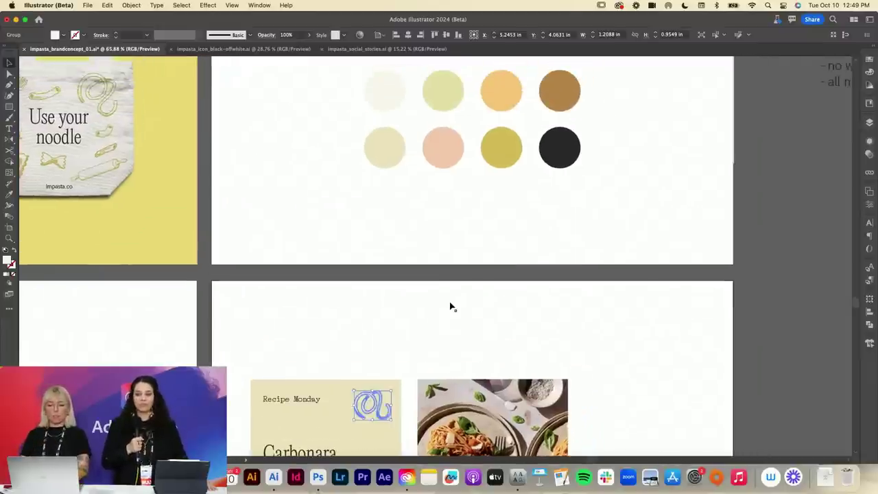
key("i")
left_click(555, 88)
key("v")
left_click(423, 310)
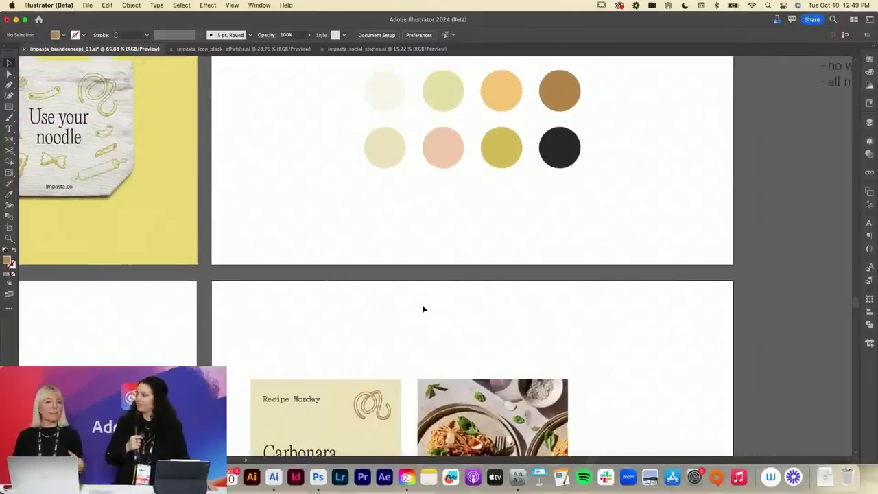
- Examine the Carbonara recipe card beside the spaghetti photo, then its heading and noodle drawing up close
scroll(423, 309, "down", 3)
scroll(424, 309, "right", 1)
scroll(638, 263, "down", 3)
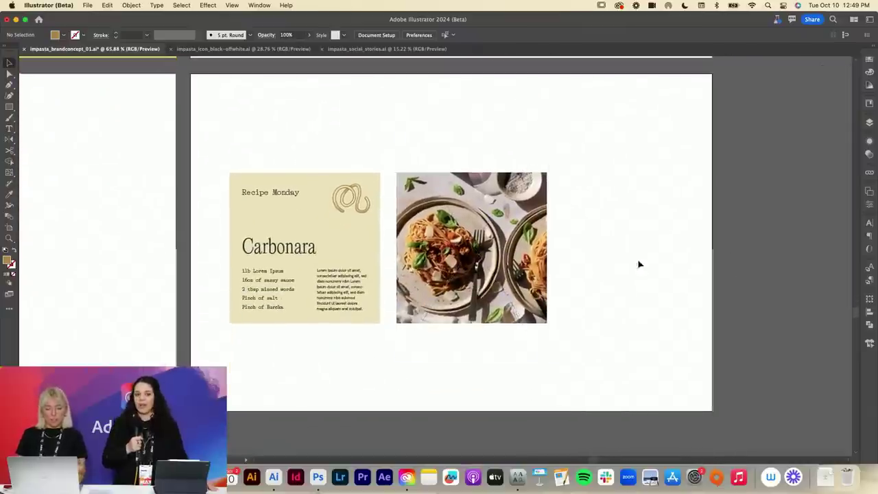
scroll(663, 262, "up", 1)
scroll(663, 263, "right", 1)
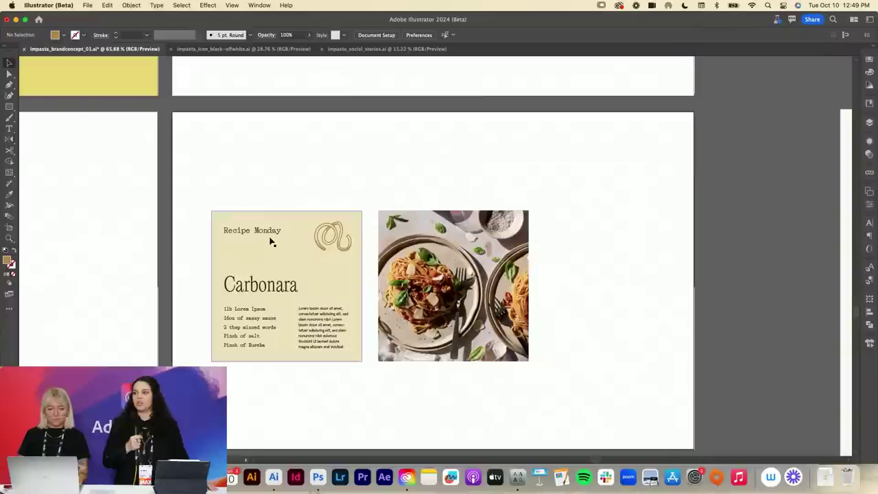
key("z")
left_click_drag(232, 240, 371, 243)
left_click(254, 251)
left_click(423, 275)
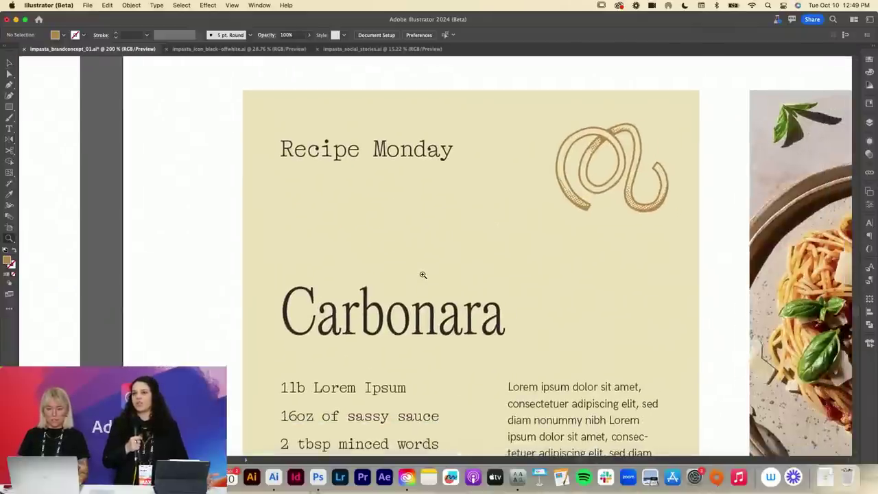
- Paint a brown wavy underline about 1.65 in long beneath the Recipe Monday heading with the Paintbrush tool and a 1 pt stroke
key("b")
key("shift+x")
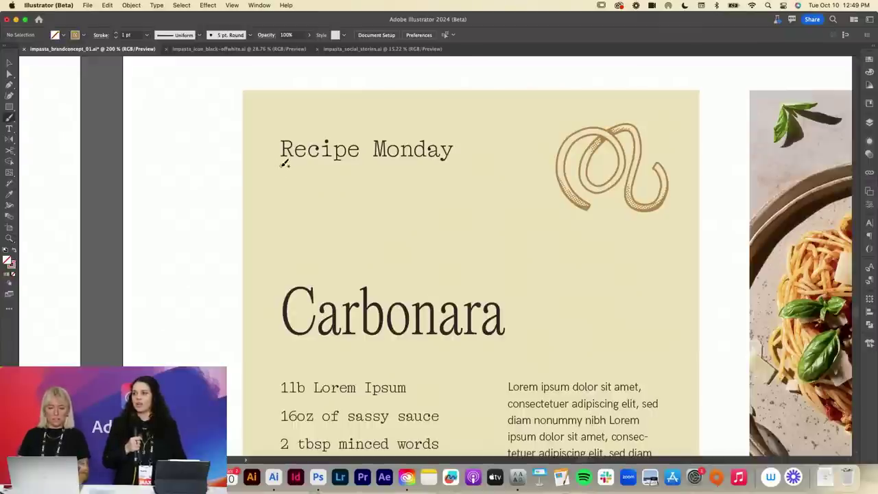
left_click_drag(282, 167, 296, 164)
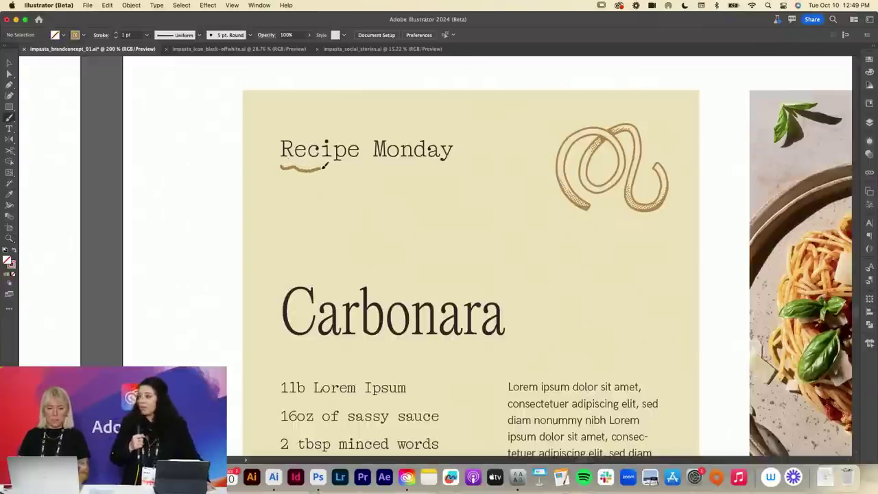
left_click_drag(323, 167, 436, 167)
key("v")
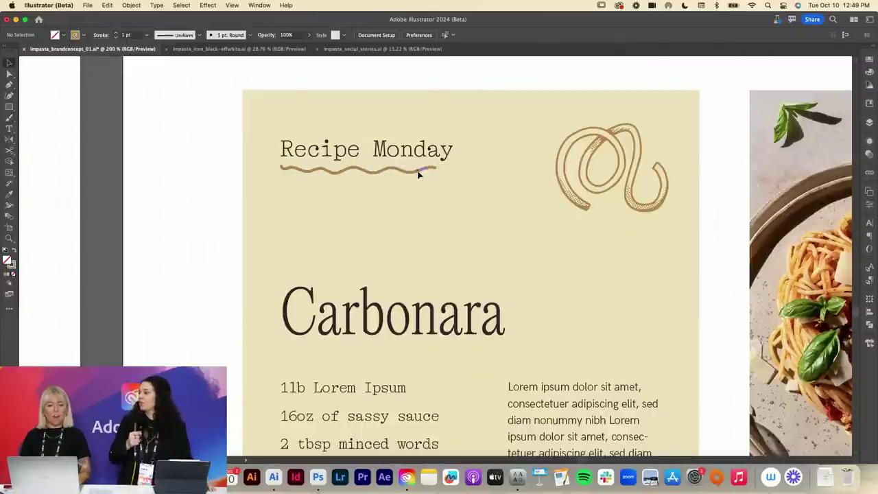
- Reshape the start of the wavy underline into a smooth curve by moving and converting its end anchor points
left_click(294, 169)
scroll(296, 171, "up", 5)
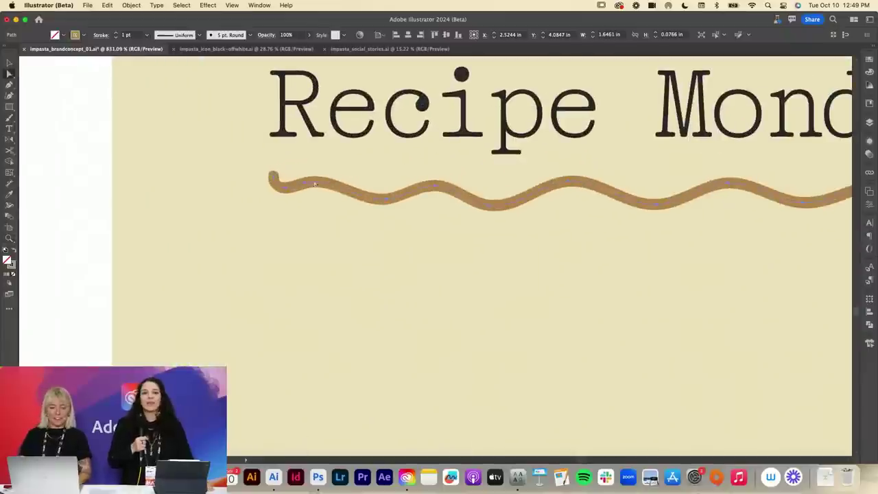
key("a")
left_click_drag(274, 177, 230, 180)
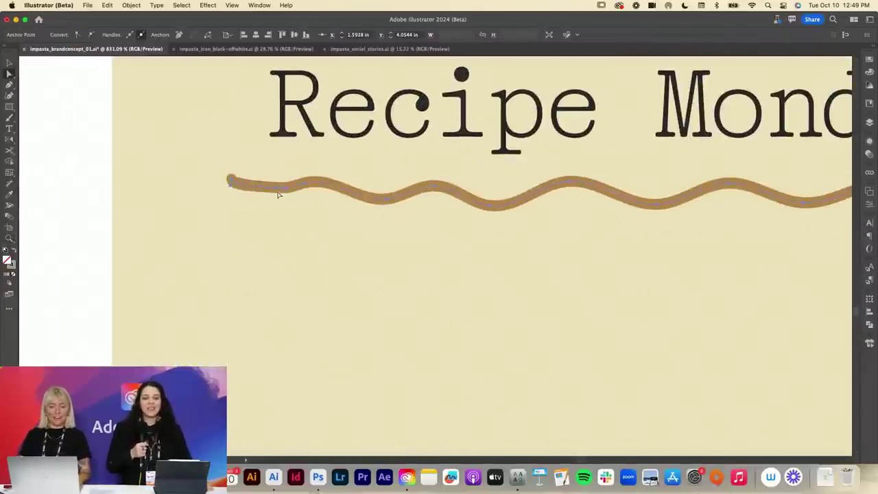
mouse_move(287, 188)
left_mouse_down()
mouse_move(266, 193)
mouse_move(281, 193)
left_mouse_up()
key("shift+c")
mouse_move(232, 182)
left_mouse_down()
mouse_move(223, 170)
mouse_move(229, 180)
left_mouse_up()
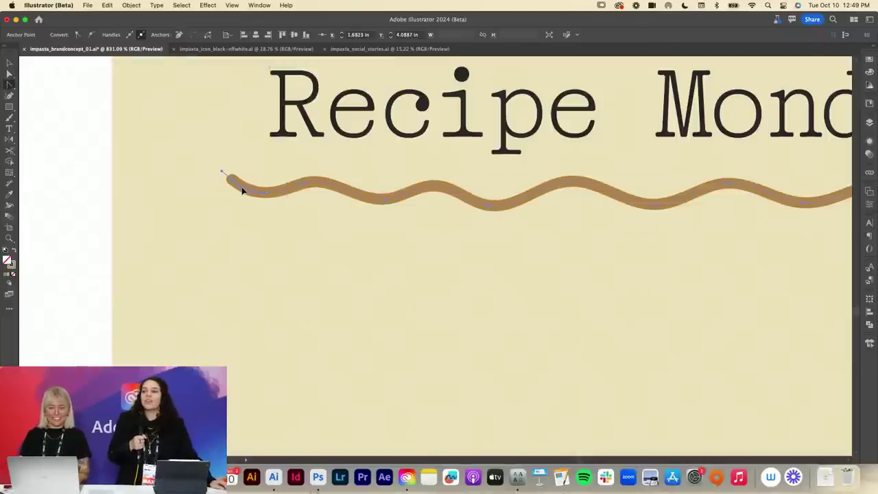
- Adjust the fit of the wavy underline beneath the Recipe Monday heading and deselect it
key("z")
mouse_move(420, 206)
left_mouse_down()
mouse_move(286, 208)
mouse_move(367, 199)
left_mouse_up()
key("v")
left_click(265, 217)
left_click(395, 202)
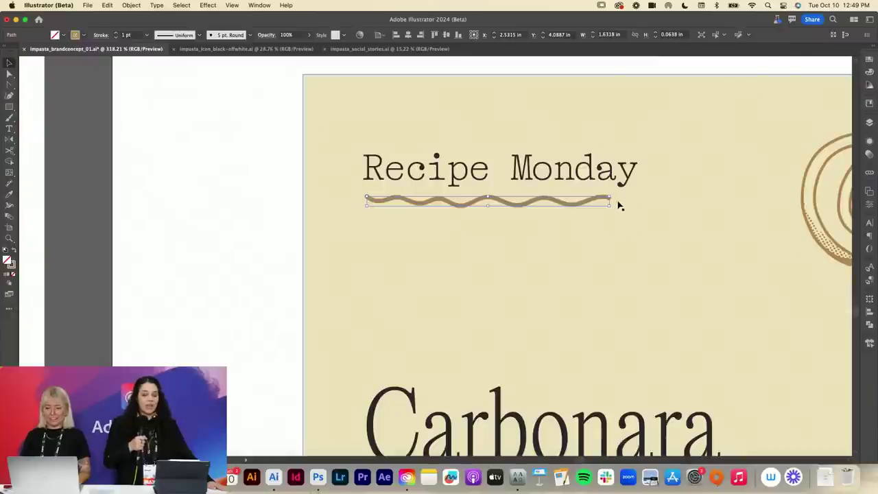
left_click_drag(611, 202, 346, 226)
key("super+0")
scroll(371, 230, "up", 3)
left_click_drag(445, 246, 493, 248)
left_click(492, 251)
- Look over the brand concept board and check the Impasta brand page in Adobe Express in Chrome
scroll(493, 251, "up", 5)
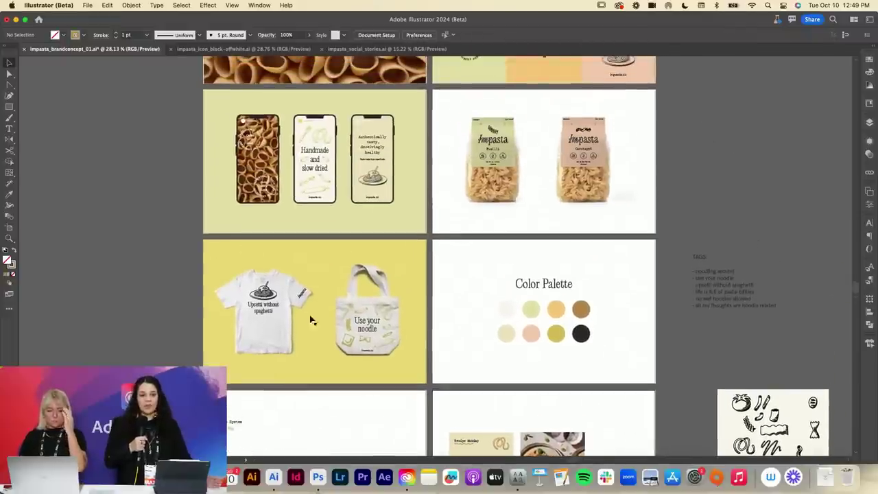
key("super+Tab")
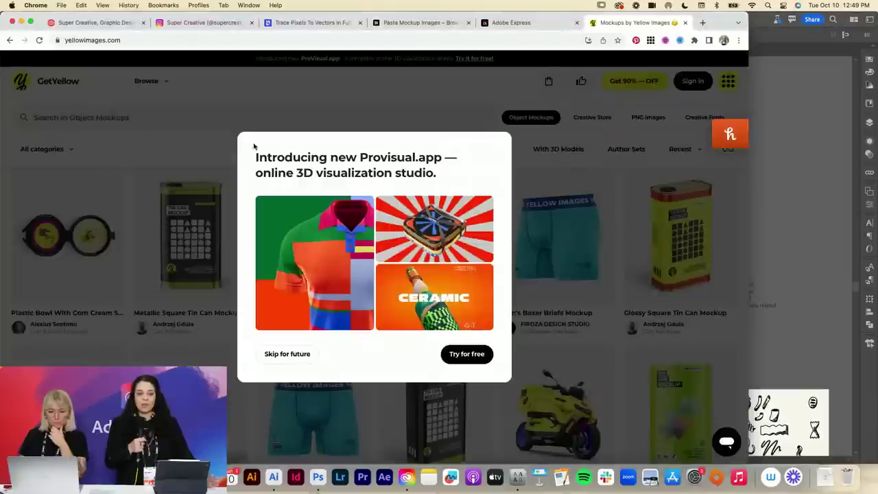
left_click(528, 23)
scroll(546, 183, "down", 5)
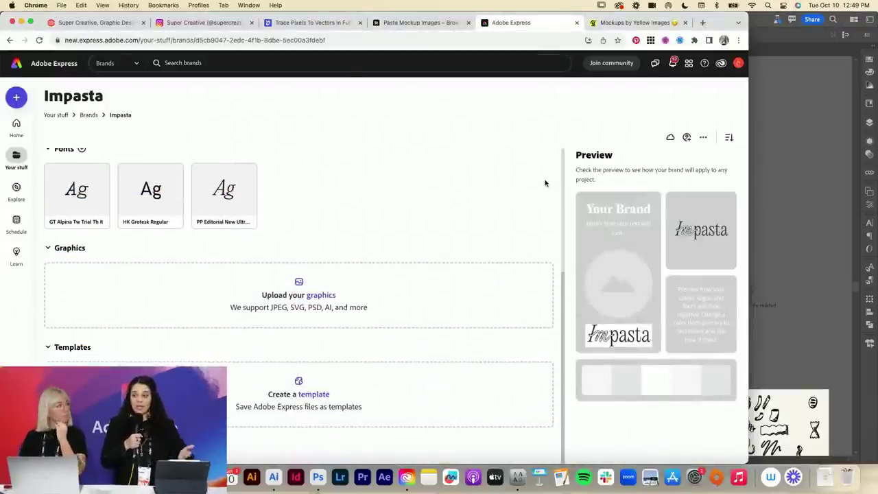
left_click(787, 38)
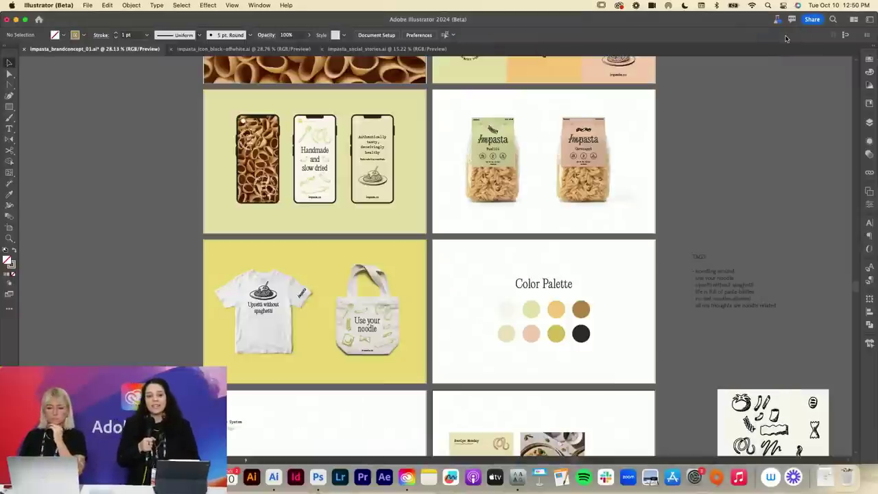
scroll(652, 137, "up", 3)
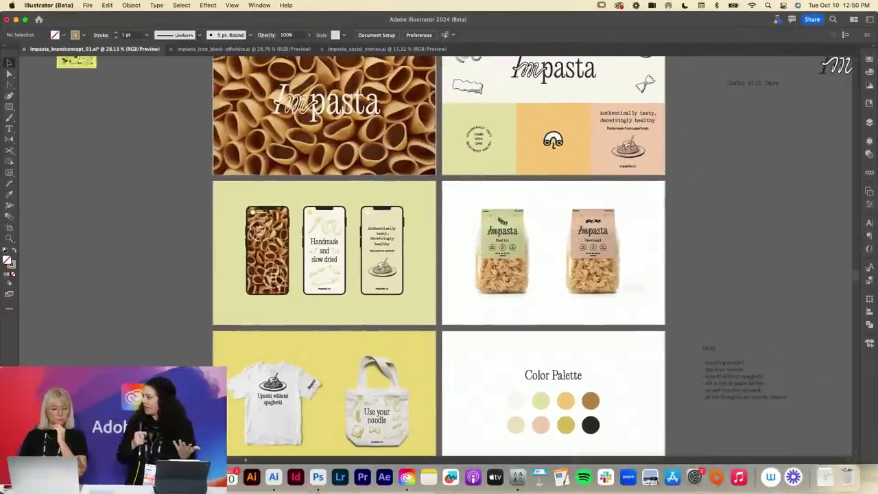
- Switch to Chrome and review the Super Creative Instagram profile and the Impasta brand's logos, colors and fonts in Adobe Express
key("super+Tab")
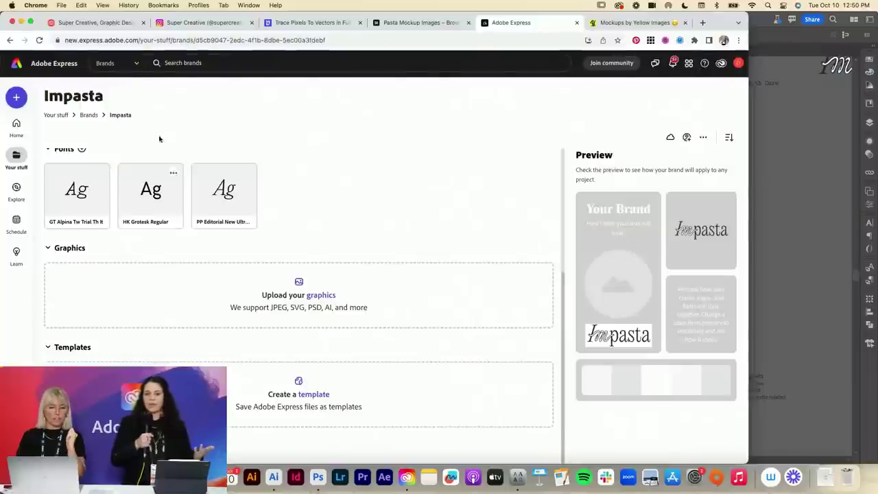
left_click(204, 23)
scroll(198, 174, "up", 15)
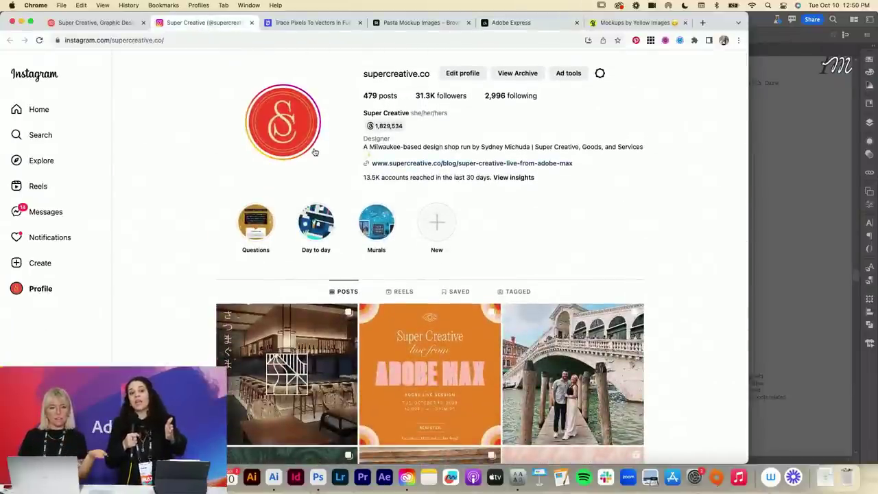
left_click(524, 23)
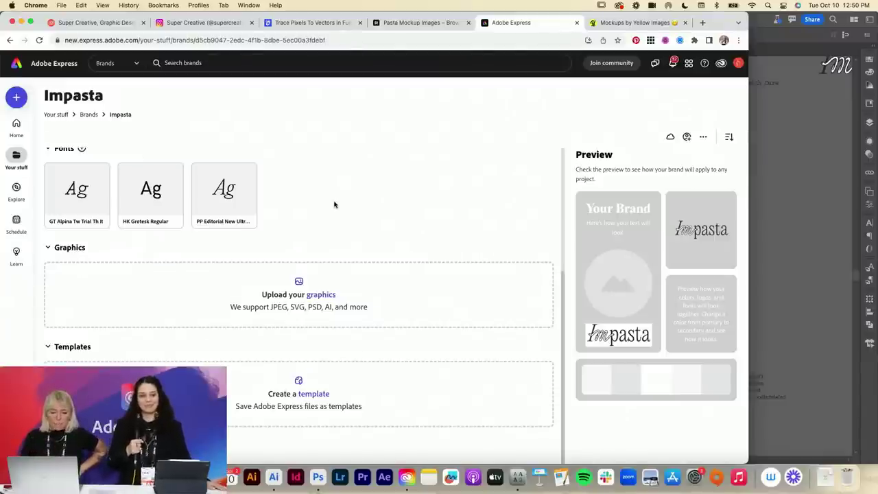
scroll(478, 272, "up", 5)
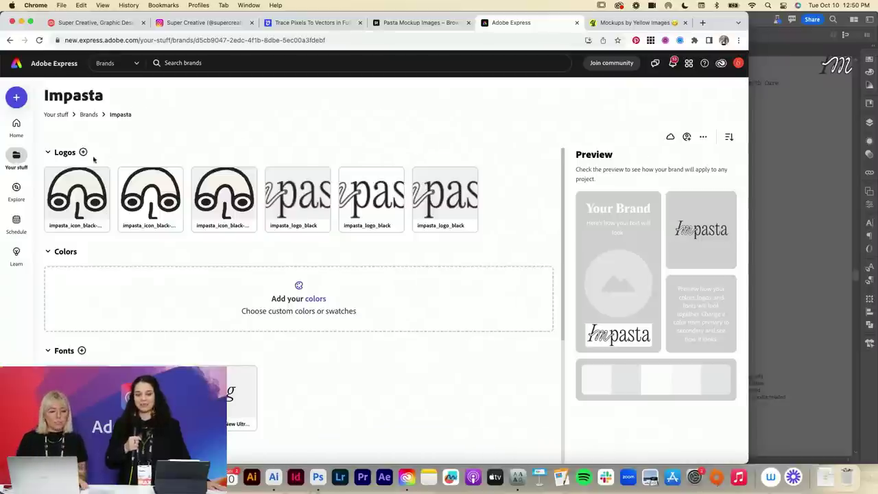
scroll(447, 227, "down", 5)
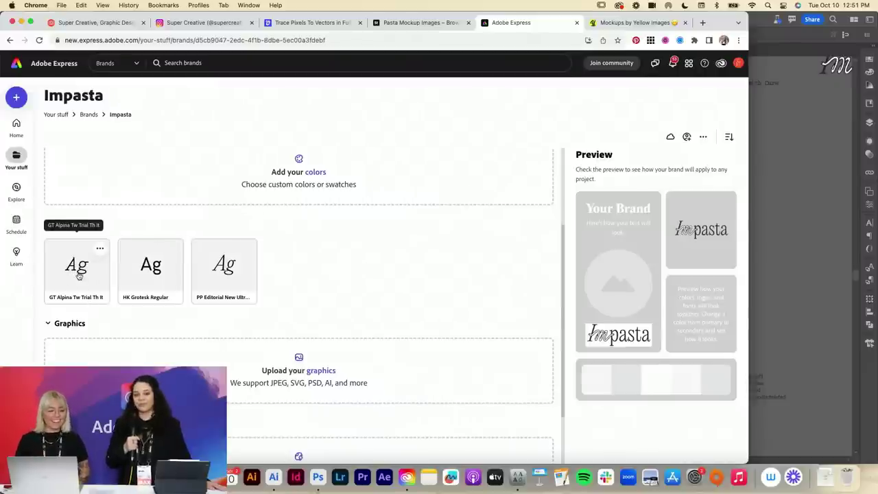
scroll(336, 284, "down", 2)
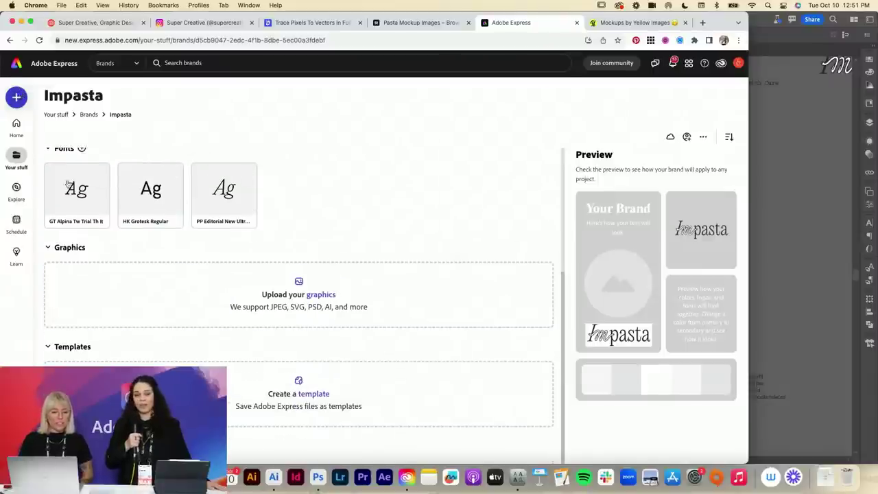
- Import impasta_social_stories.ai into Adobe Express as a new file and open the converted design
left_click(17, 97)
left_click(81, 329)
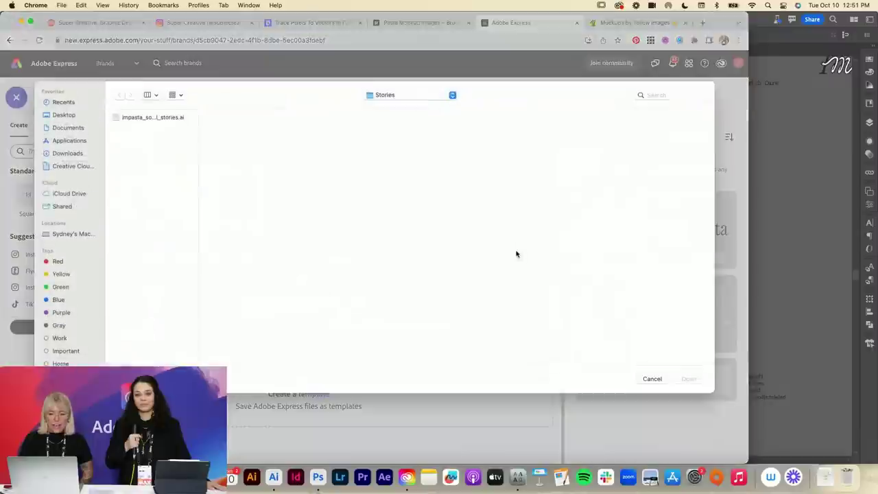
left_click(151, 118)
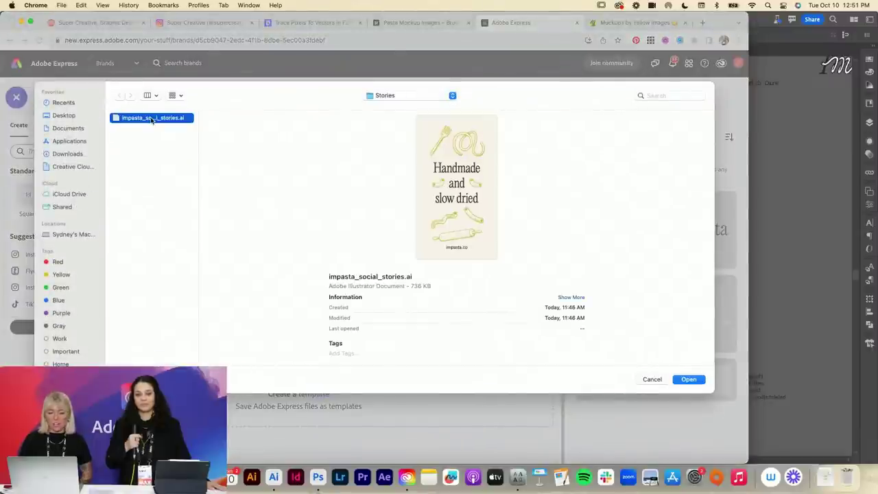
double_click(152, 118)
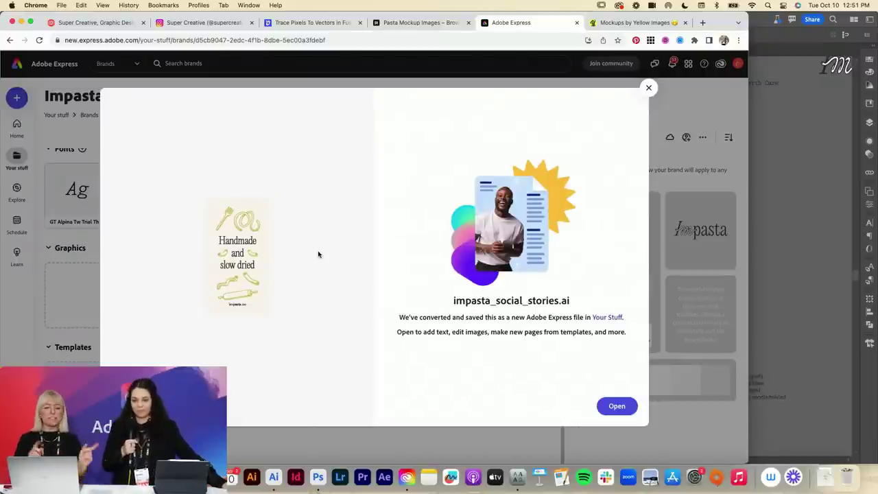
left_click(616, 406)
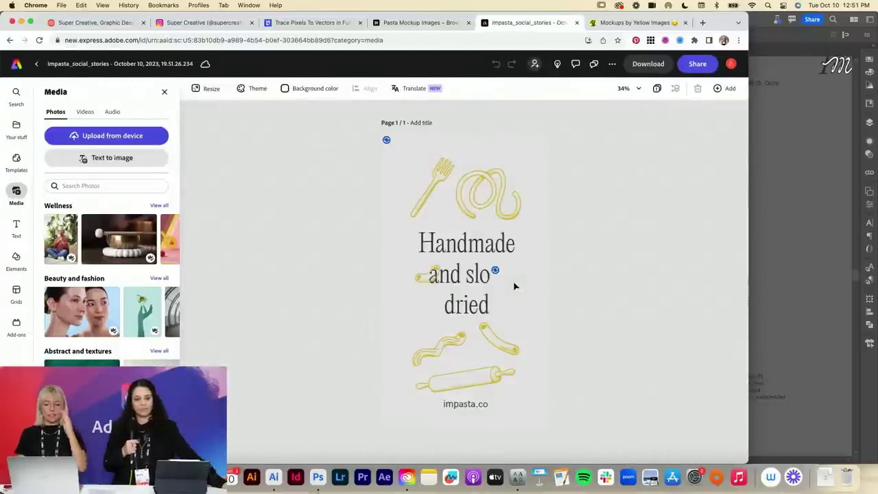
- Break the story's headline before "slow" so it reads "Handmade / and / slow dried", and deselect the text
left_click(509, 277)
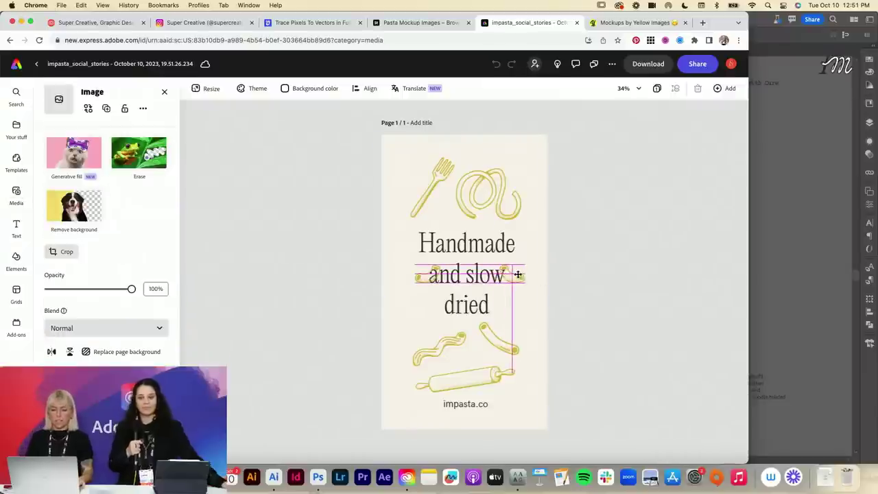
left_click(467, 275)
left_click(466, 275)
key("Return")
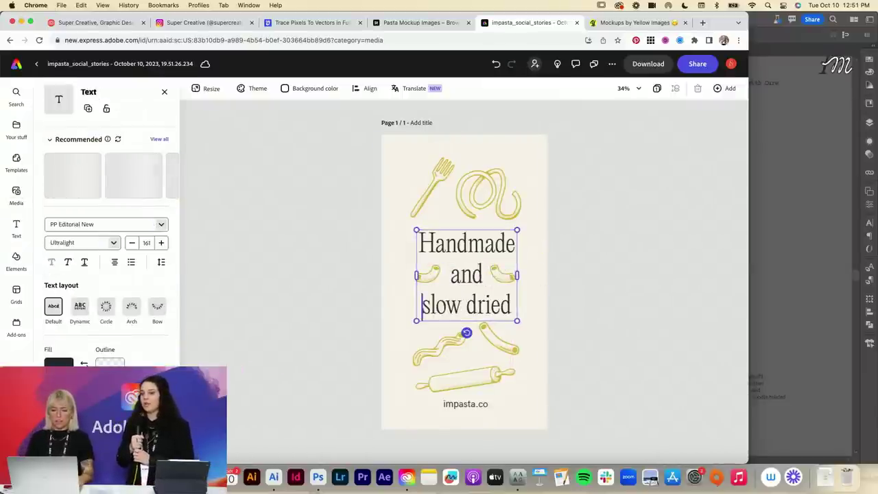
left_click(657, 306)
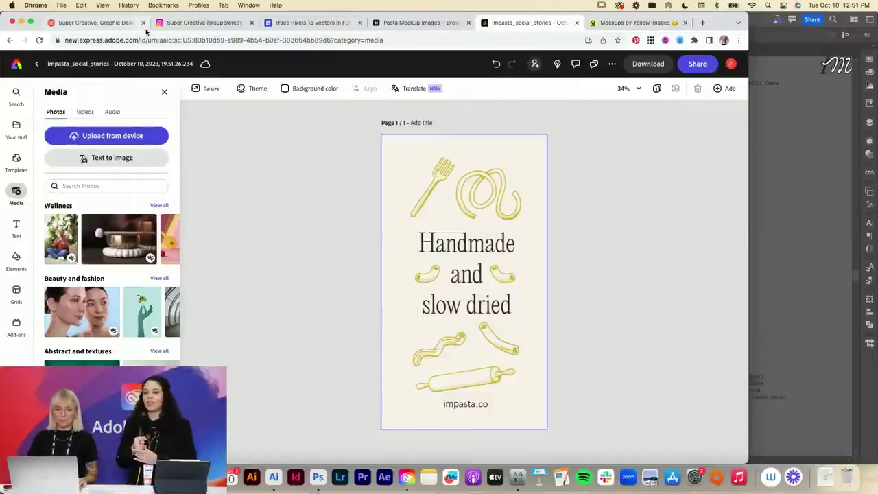
- Check the Super Creative Instagram profile, switch back to Illustrator and review the Impasta concept board's artboards
left_click(206, 23)
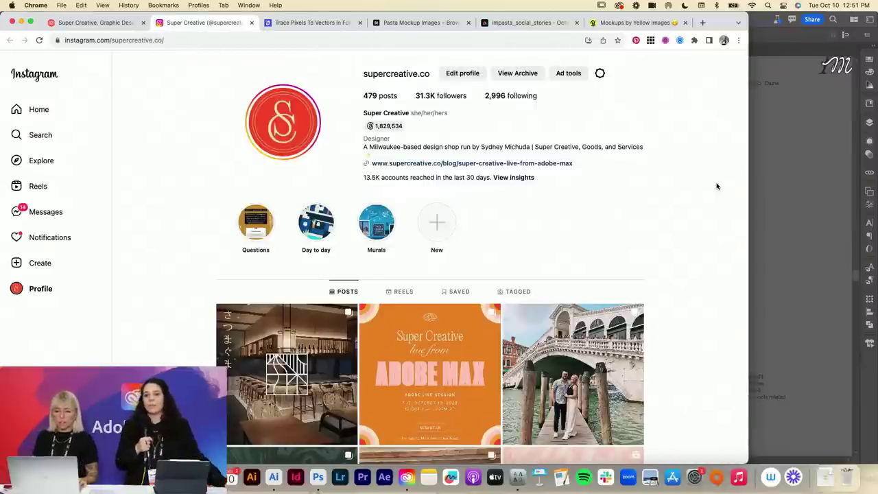
left_click(785, 45)
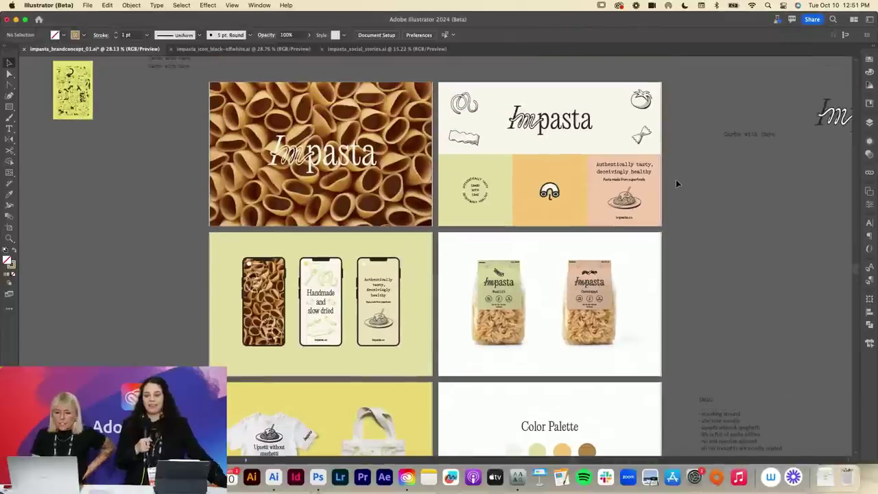
scroll(676, 183, "down", 10)
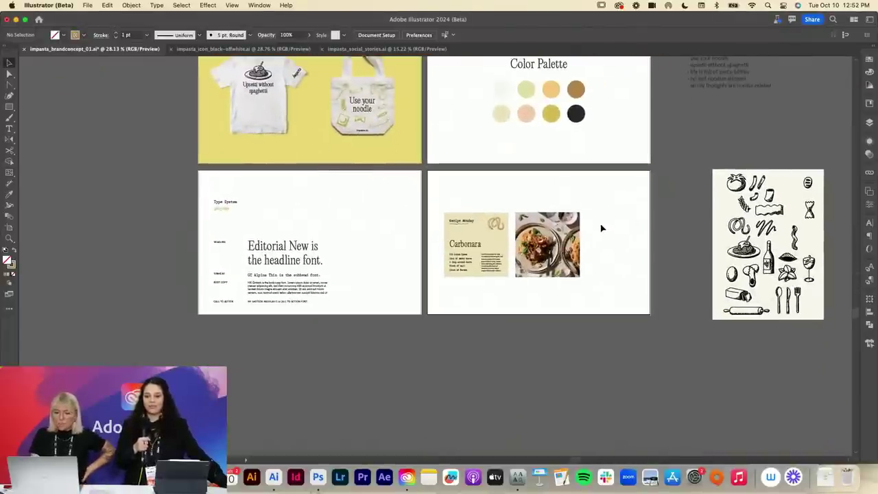
scroll(600, 229, "up", 3)
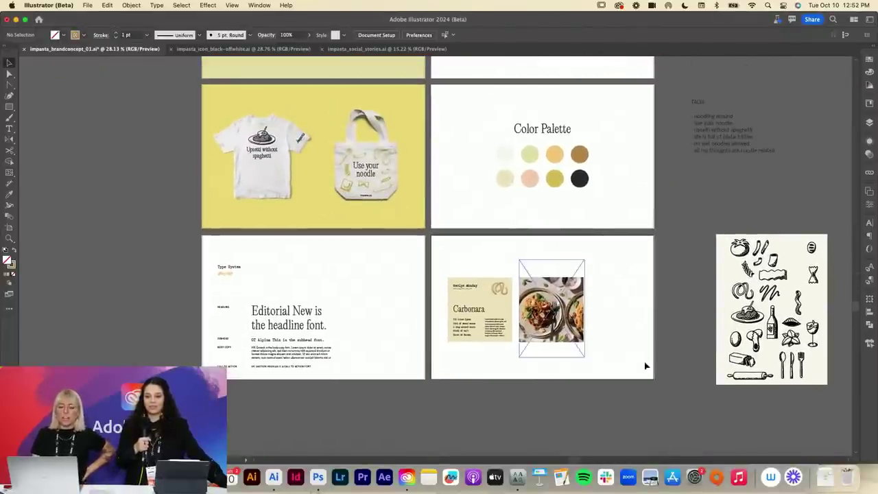
scroll(647, 364, "up", 3)
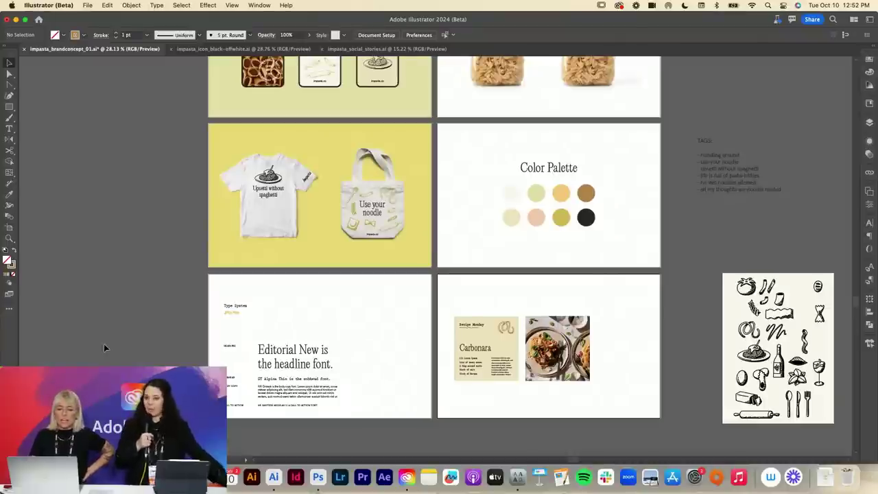
scroll(104, 348, "up", 3)
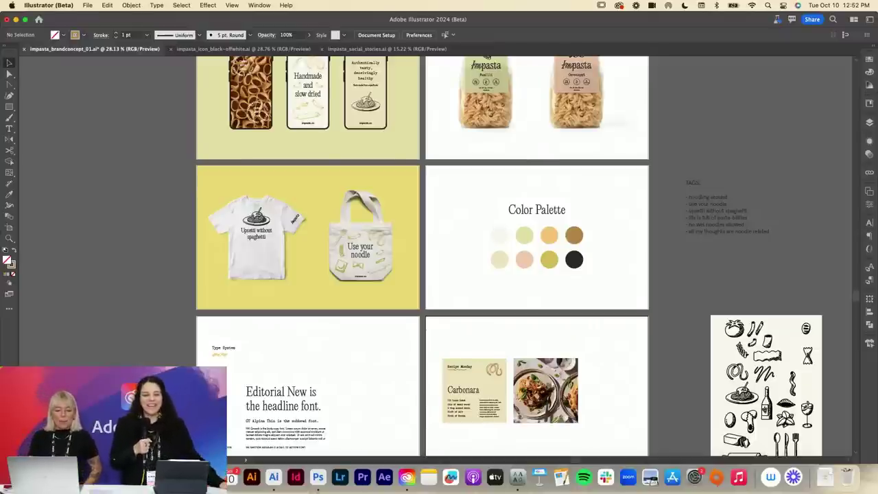
scroll(421, 256, "up", 3)
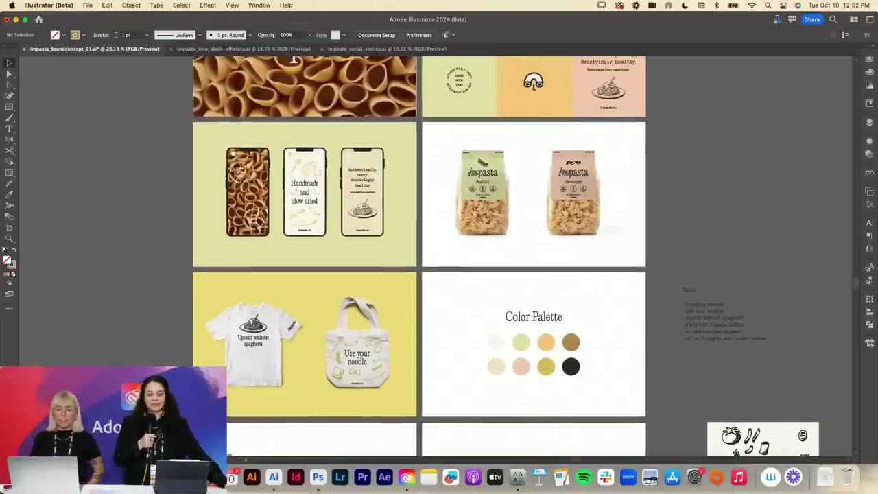
scroll(421, 256, "up", 4)
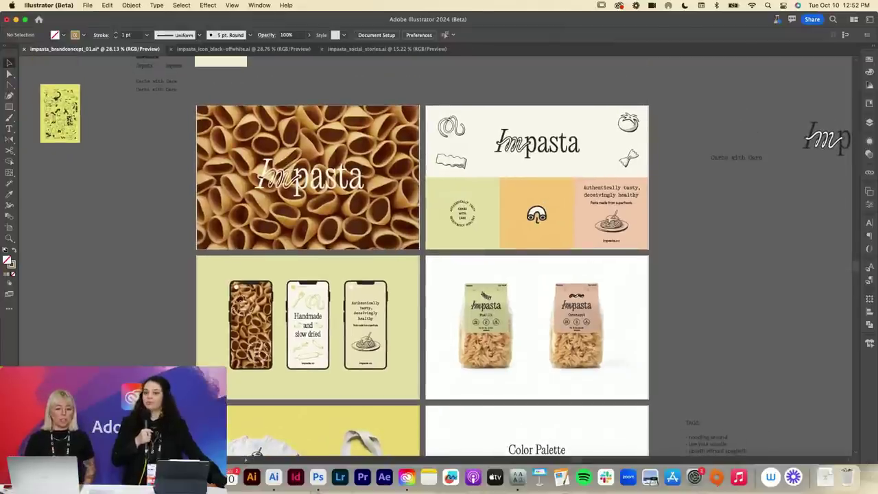
- Switch to Finder and preview grizzlygolf_brandguidelines_2022.pdf from the Grizzly Golf client's 06_Brand Guidelines folder
key("super+Tab")
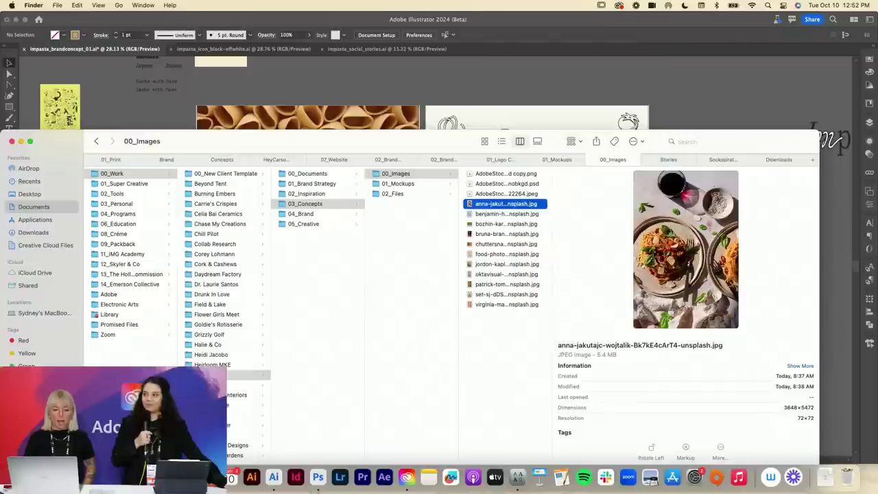
left_click(209, 335)
left_click(332, 234)
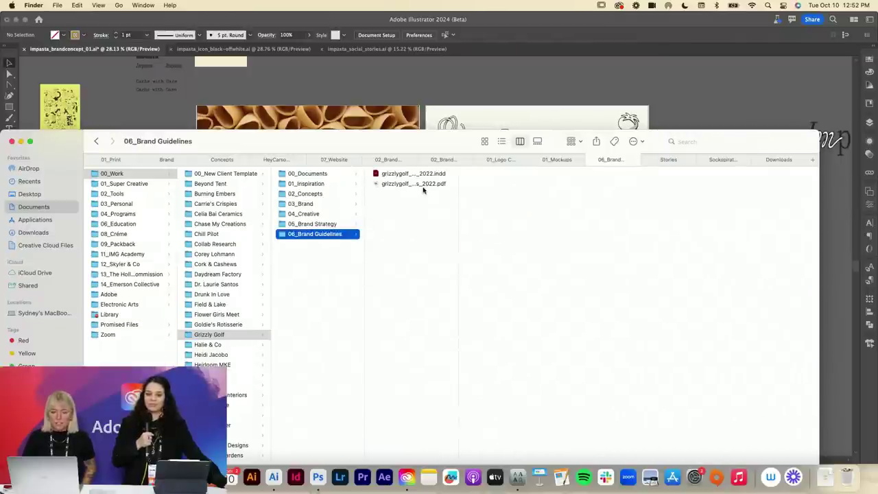
left_click(425, 185)
key("space")
- Review the Grizzly Golf guidelines' brand voice, logo usage, brand marks, typography, patterns, photography and website pages, and close the preview
scroll(550, 243, "down", 10)
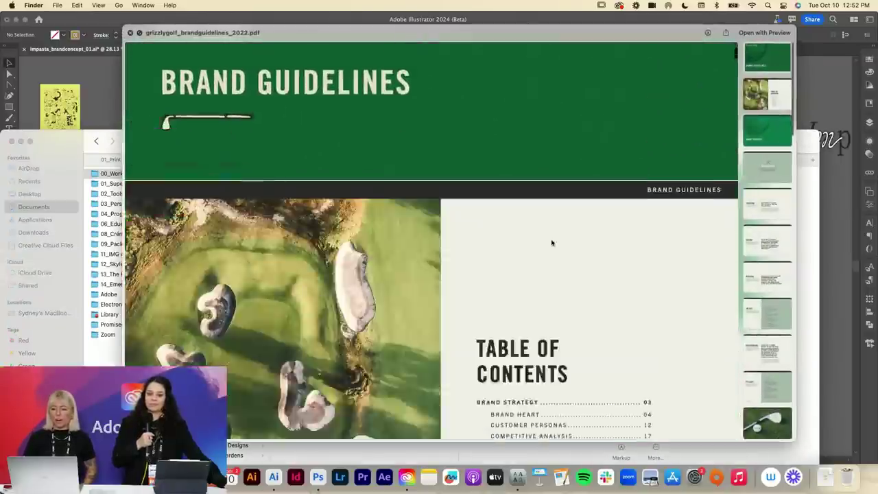
scroll(552, 243, "down", 20)
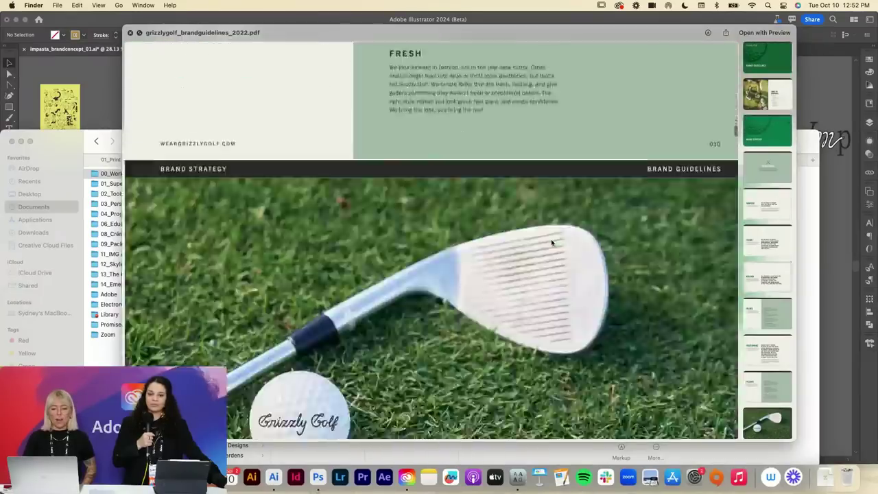
scroll(551, 243, "down", 15)
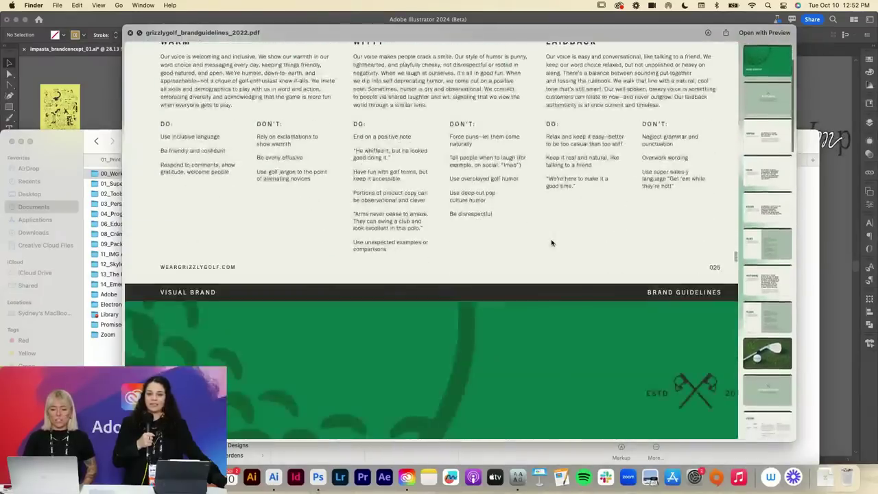
scroll(551, 239, "up", 2)
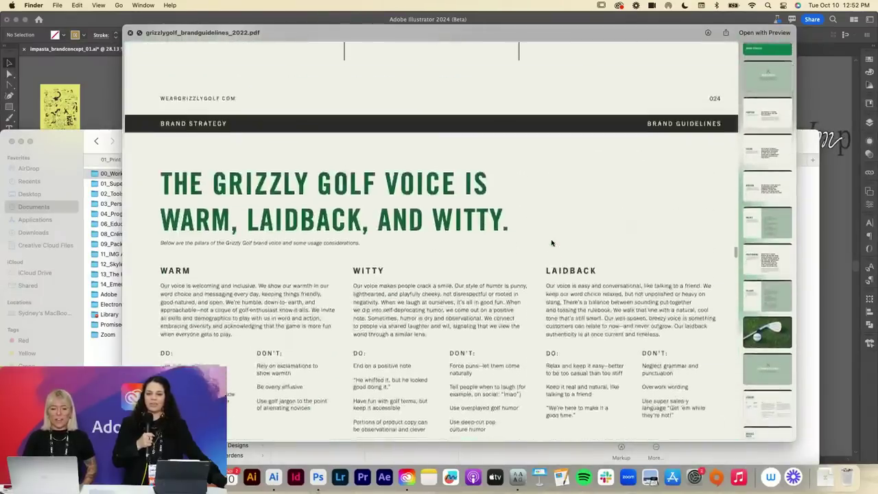
scroll(551, 239, "down", 10)
scroll(551, 243, "down", 15)
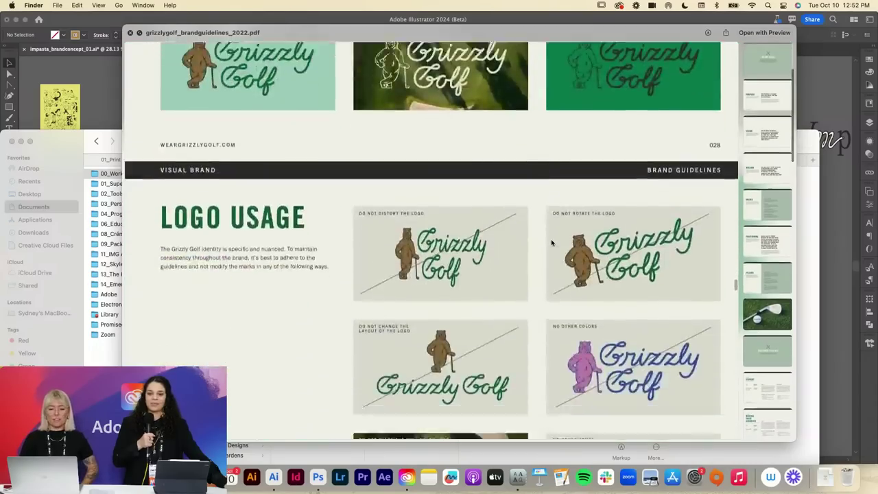
scroll(551, 243, "down", 15)
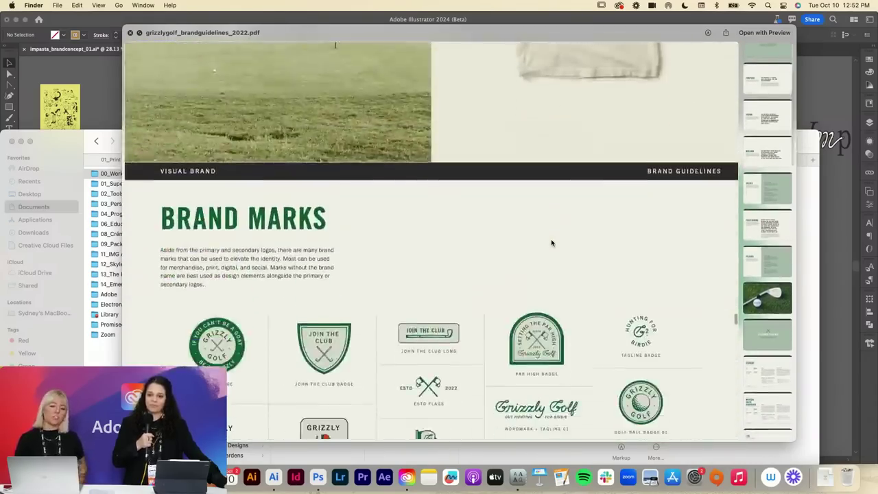
scroll(551, 242, "down", 15)
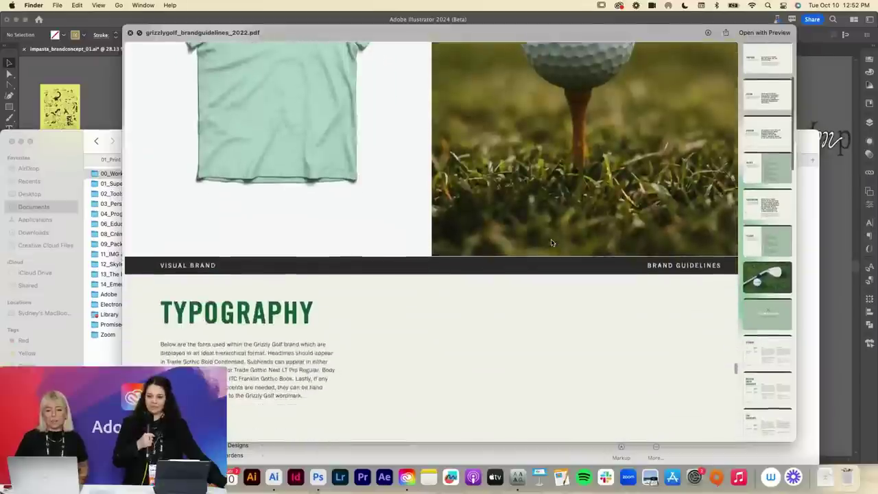
scroll(551, 242, "down", 10)
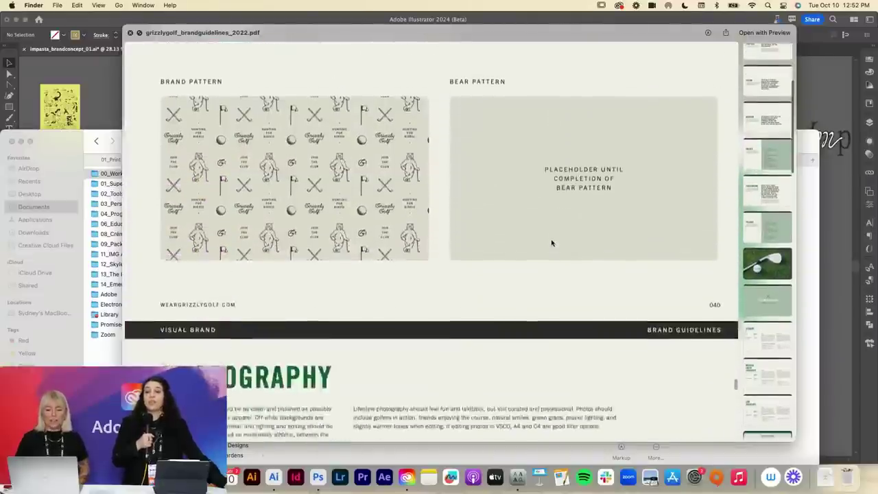
scroll(551, 240, "down", 12)
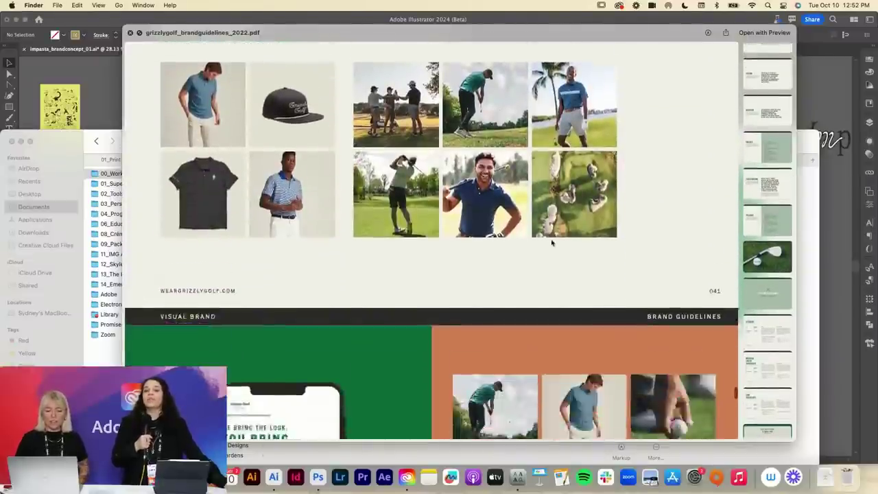
scroll(551, 242, "down", 10)
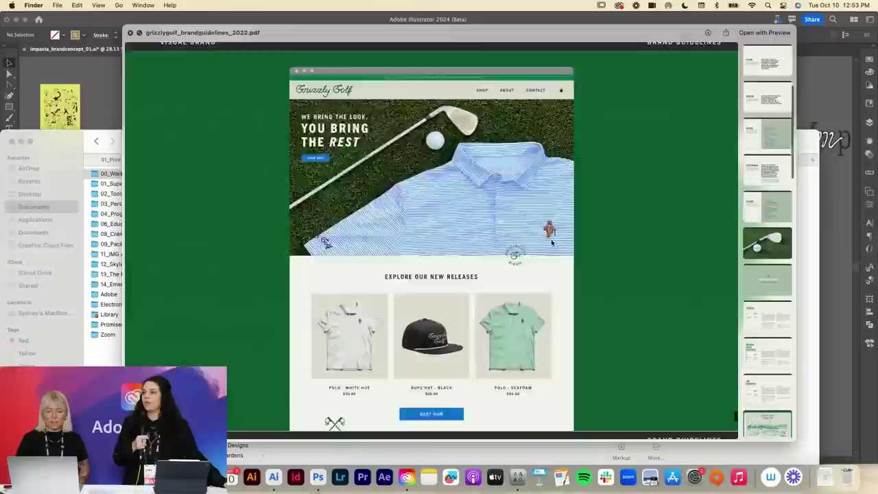
key("space")
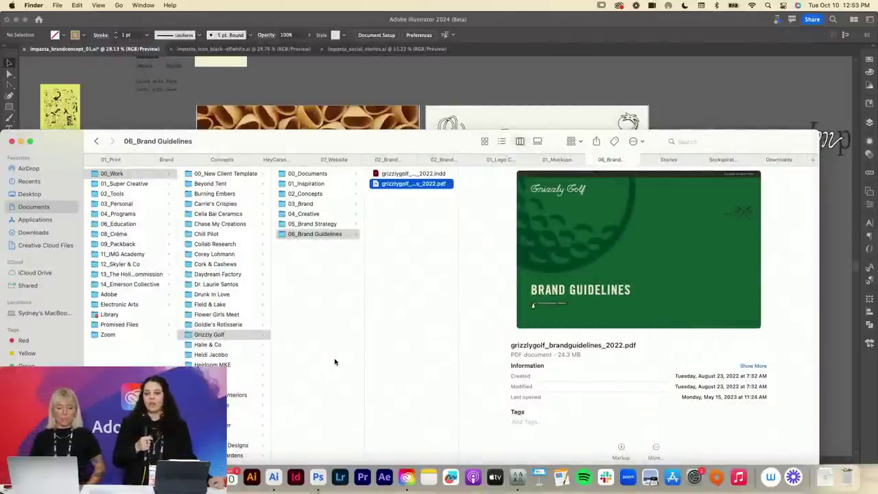
- Go back to the Grizzly Golf folder, switch to Illustrator and review the Impasta concept board's mockups and color palette
key("Left")
key("Left")
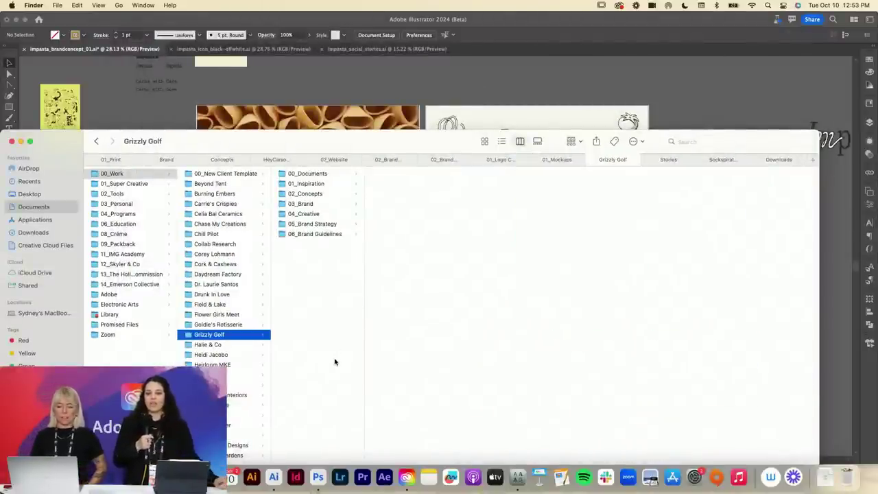
left_click(362, 102)
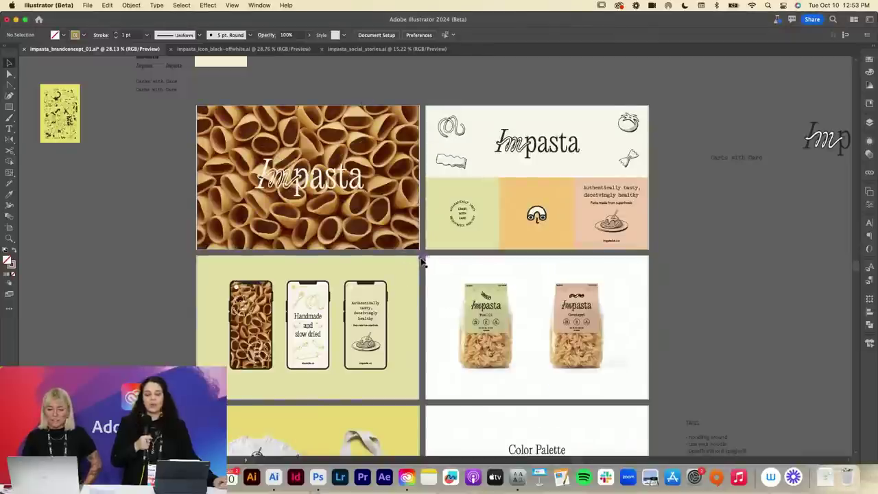
scroll(422, 260, "down", 3)
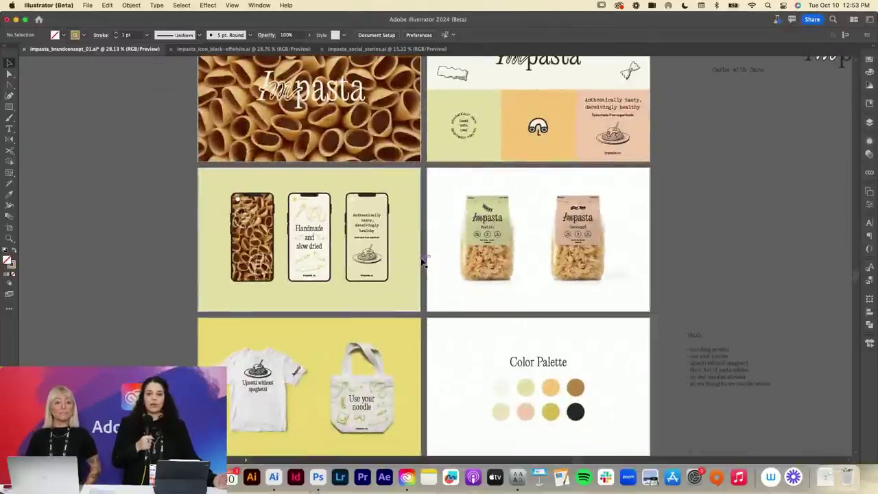
scroll(422, 261, "up", 2)
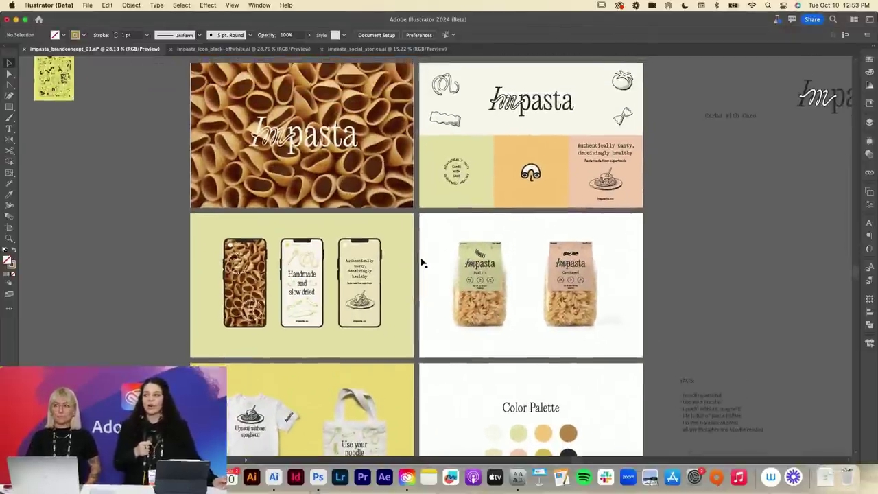